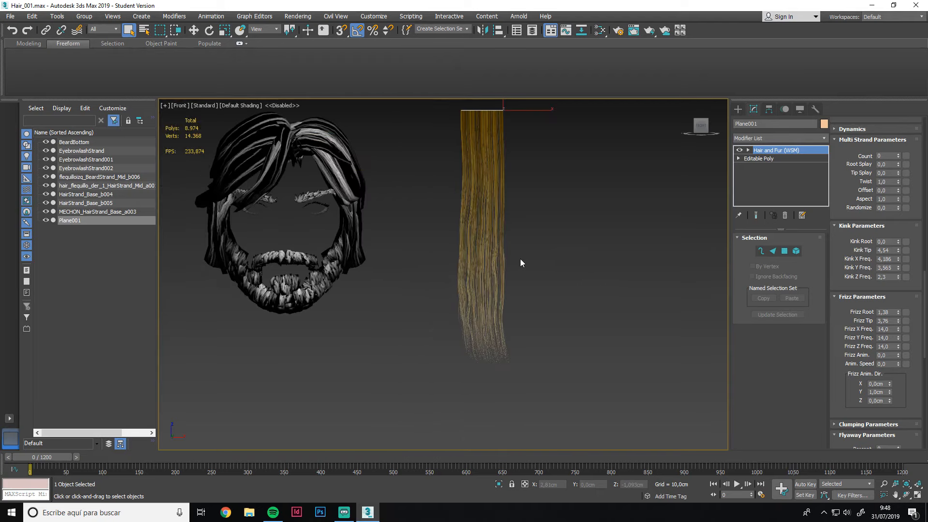
Reset the Kink Y frequency of the plane's Hair and Fur modifier to 0
{"action": "middle_click_drag", "start_coordinate": [516, 257], "coordinate": [436, 262], "text": "alt"}
{"action": "left_click", "coordinate": [701, 127]}
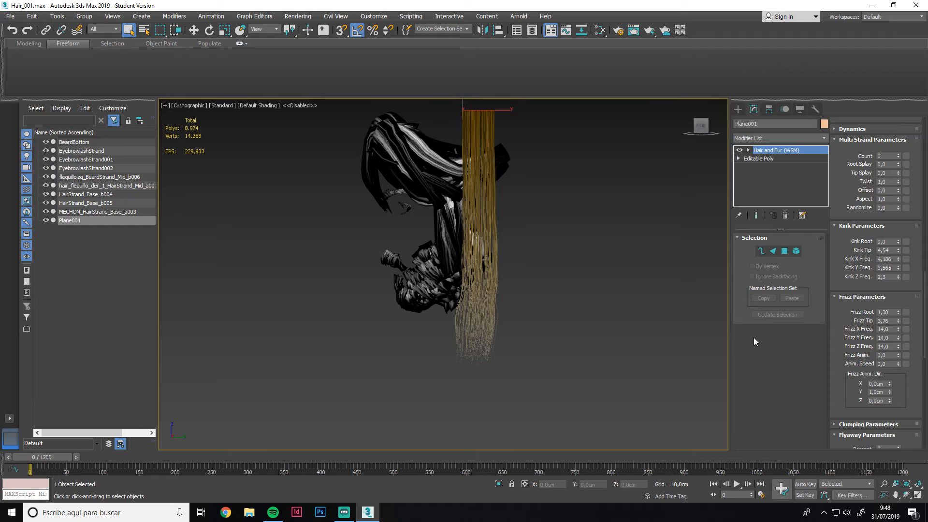
{"action": "right_click", "coordinate": [898, 267]}
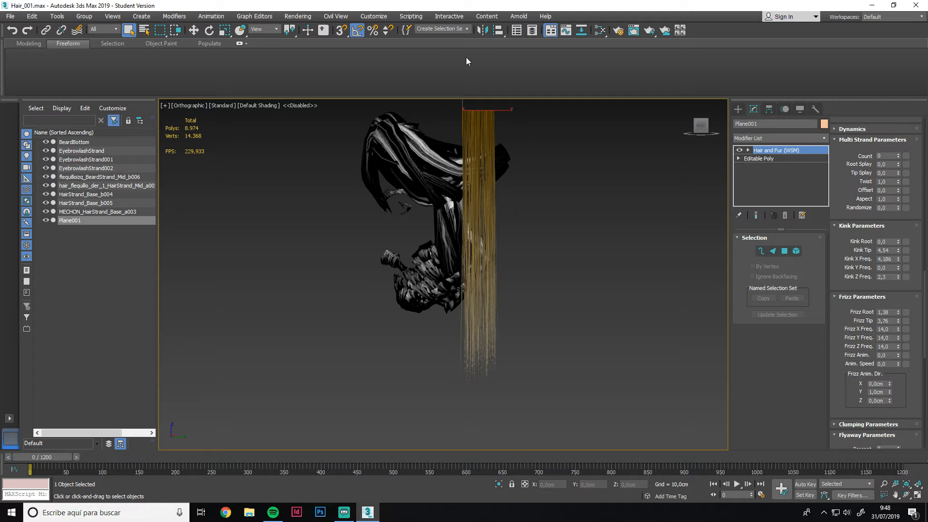
Set the hair's kink frequencies to 5.86 in X, 1.48 in Y and 12.098 in Z
{"action": "middle_click_drag", "start_coordinate": [541, 287], "coordinate": [525, 223], "text": "alt"}
{"action": "left_click", "coordinate": [701, 126]}
{"action": "middle_click_drag", "start_coordinate": [596, 228], "coordinate": [579, 257]}
{"action": "scroll", "coordinate": [579, 256], "scroll_direction": "up", "scroll_amount": 2}
{"action": "left_click_drag", "start_coordinate": [898, 259], "coordinate": [898, 241]}
{"action": "left_click_drag", "start_coordinate": [897, 276], "coordinate": [897, 197]}
{"action": "scroll", "coordinate": [489, 236], "scroll_direction": "down", "scroll_amount": 4}
{"action": "middle_click_drag", "start_coordinate": [490, 241], "coordinate": [546, 240], "text": "alt"}
{"action": "scroll", "coordinate": [483, 280], "scroll_direction": "up", "scroll_amount": 3}
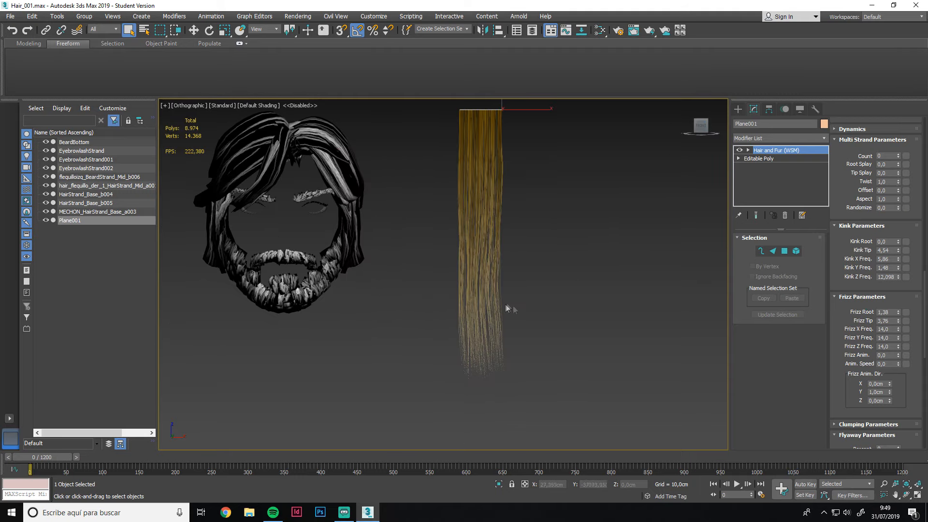
Set the kink frequencies to X 11.369, Y 1.865 and Z 47.061, with a Kink Root of 0.07
{"action": "left_click_drag", "start_coordinate": [897, 277], "coordinate": [902, 135]}
{"action": "left_click_drag", "start_coordinate": [898, 258], "coordinate": [900, 214]}
{"action": "scroll", "coordinate": [500, 304], "scroll_direction": "up", "scroll_amount": 2}
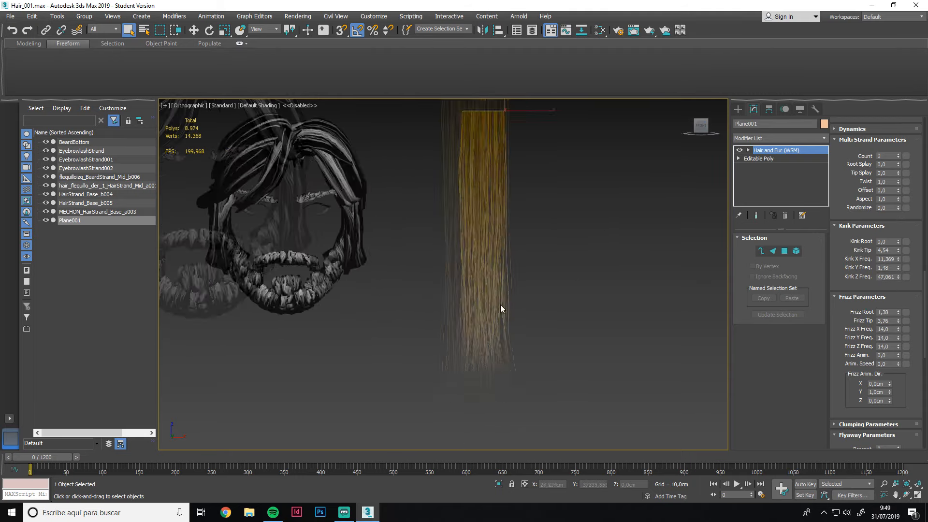
{"action": "scroll", "coordinate": [500, 305], "scroll_direction": "down", "scroll_amount": 3}
{"action": "middle_click_drag", "start_coordinate": [500, 304], "coordinate": [412, 309], "text": "alt"}
{"action": "left_click_drag", "start_coordinate": [897, 268], "coordinate": [897, 252]}
{"action": "left_click", "coordinate": [697, 127]}
{"action": "scroll", "coordinate": [510, 212], "scroll_direction": "up", "scroll_amount": 3}
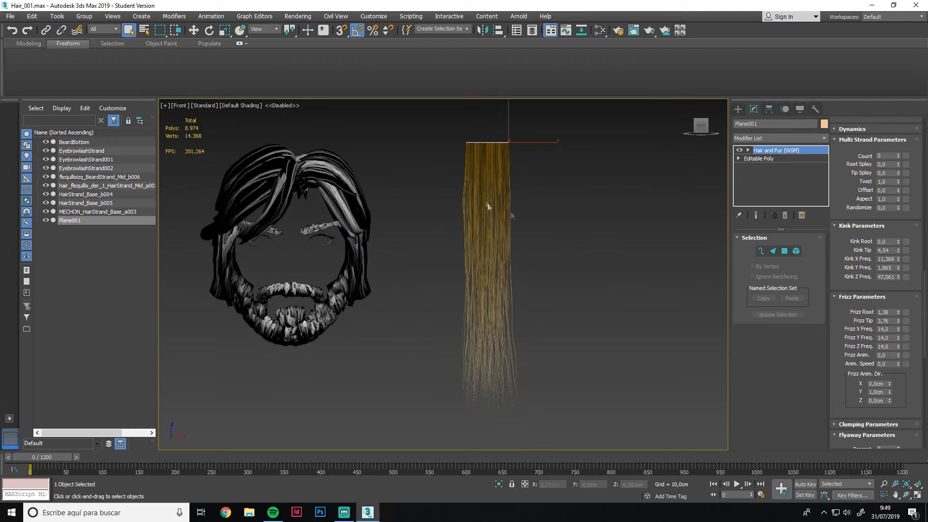
{"action": "middle_click_drag", "start_coordinate": [487, 204], "coordinate": [491, 219]}
{"action": "mouse_move", "coordinate": [898, 242]}
{"action": "left_mouse_down"}
{"action": "mouse_move", "coordinate": [897, 229]}
{"action": "mouse_move", "coordinate": [897, 237]}
{"action": "left_mouse_up"}
Set the hair's Flyaway Percent to 4 and its Flyaway Strength to 0.03
{"action": "left_click_drag", "start_coordinate": [912, 313], "coordinate": [911, 272]}
{"action": "left_click_drag", "start_coordinate": [836, 298], "coordinate": [836, 223]}
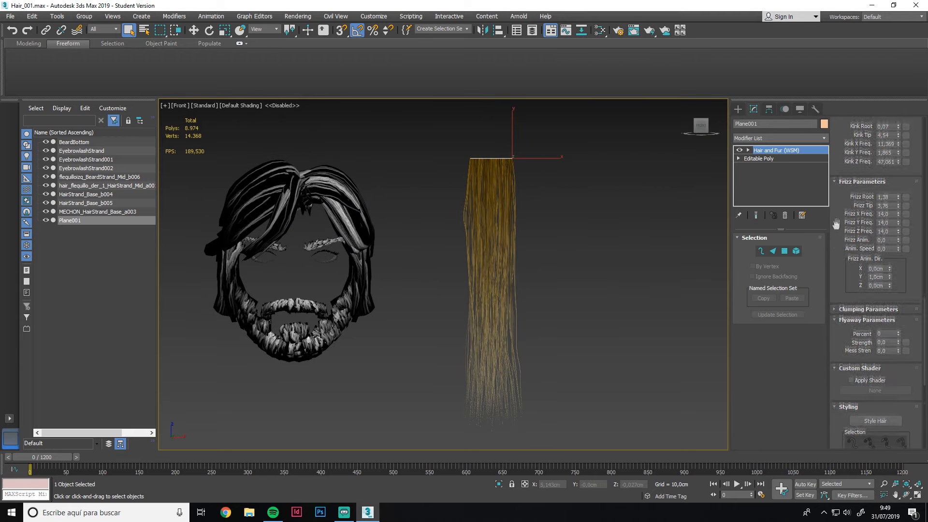
{"action": "scroll", "coordinate": [836, 224], "scroll_direction": "down", "scroll_amount": 2}
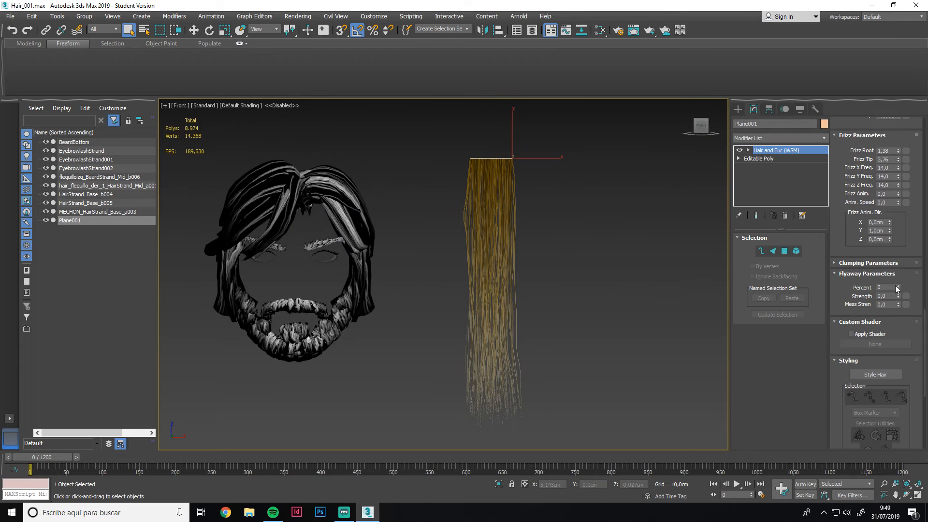
{"action": "left_click_drag", "start_coordinate": [898, 287], "coordinate": [897, 236]}
{"action": "mouse_move", "coordinate": [898, 296]}
{"action": "left_mouse_down"}
{"action": "mouse_move", "coordinate": [898, 277]}
{"action": "mouse_move", "coordinate": [891, 337]}
{"action": "mouse_move", "coordinate": [897, 301]}
{"action": "mouse_move", "coordinate": [897, 310]}
{"action": "left_mouse_up"}
Expand the clumping parameters and set Clumps to 2 with a Strength of 1.0
{"action": "left_click_drag", "start_coordinate": [924, 340], "coordinate": [924, 329]}
{"action": "left_click", "coordinate": [867, 306]}
{"action": "middle_click_drag", "start_coordinate": [500, 267], "coordinate": [472, 252]}
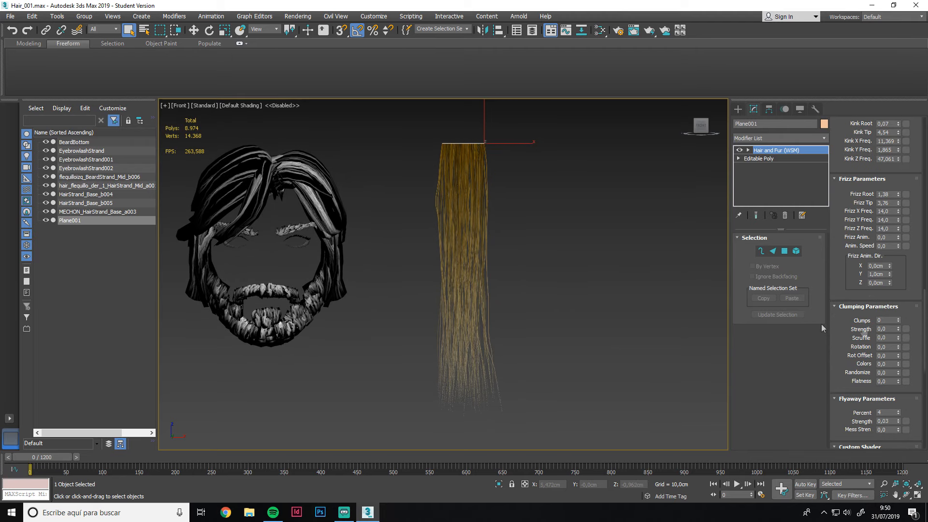
{"action": "left_click_drag", "start_coordinate": [898, 313], "coordinate": [897, 202]}
{"action": "scroll", "coordinate": [465, 356], "scroll_direction": "up", "scroll_amount": 2}
{"action": "left_click", "coordinate": [898, 322]}
{"action": "left_click", "coordinate": [898, 323]}
{"action": "left_click", "coordinate": [898, 322]}
{"action": "left_click", "coordinate": [898, 323]}
{"action": "left_click", "coordinate": [898, 322]}
{"action": "left_click", "coordinate": [897, 322]}
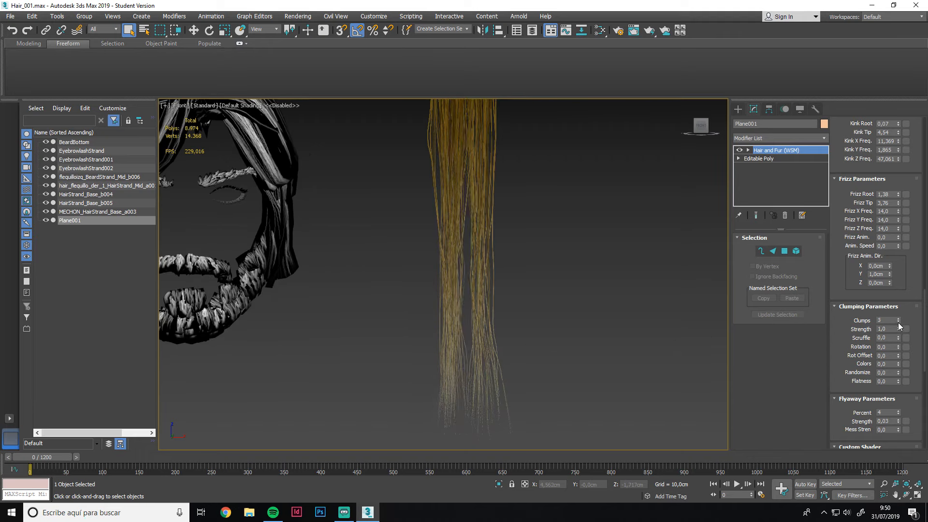
{"action": "left_click_drag", "start_coordinate": [899, 326], "coordinate": [899, 329]}
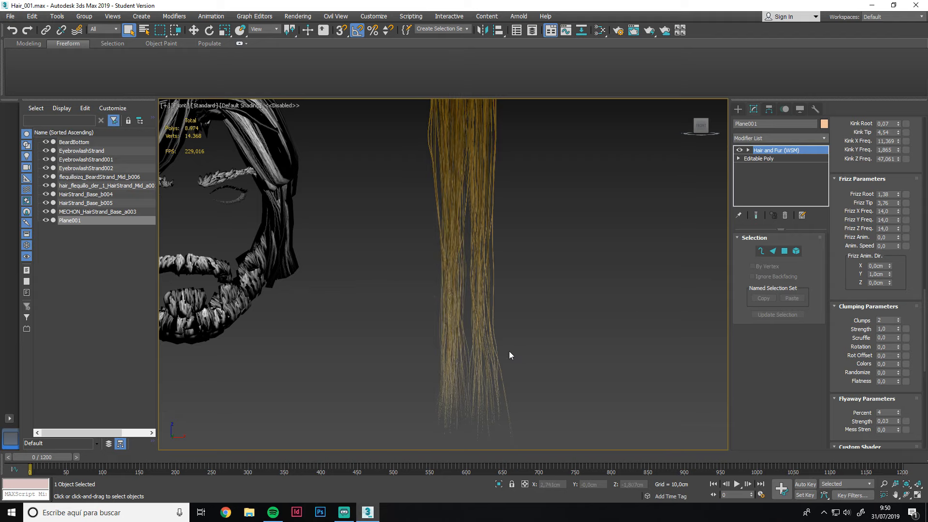
{"action": "scroll", "coordinate": [441, 307], "scroll_direction": "down", "scroll_amount": 3}
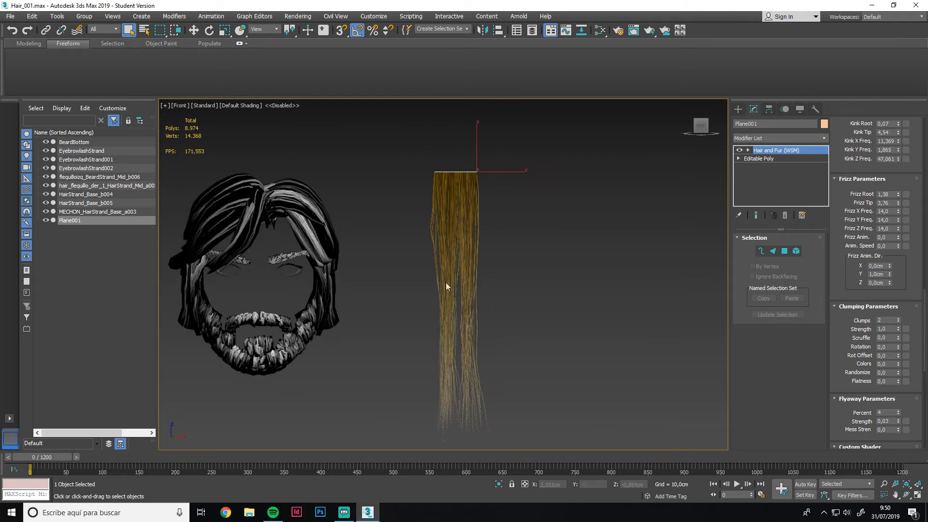
Set Clumps to 16, with a clumping Scruffle of 0.69 and Rotation of 0.63
{"action": "left_click", "coordinate": [899, 319]}
{"action": "left_click", "coordinate": [899, 318]}
{"action": "left_click", "coordinate": [899, 318]}
{"action": "left_click", "coordinate": [899, 318]}
{"action": "left_click", "coordinate": [899, 319]}
{"action": "left_click", "coordinate": [899, 318]}
{"action": "left_click", "coordinate": [898, 319]}
{"action": "mouse_move", "coordinate": [899, 318]}
{"action": "left_mouse_down"}
{"action": "mouse_move", "coordinate": [898, 336]}
{"action": "mouse_move", "coordinate": [895, 303]}
{"action": "mouse_move", "coordinate": [891, 315]}
{"action": "left_mouse_up"}
{"action": "left_click", "coordinate": [898, 317]}
{"action": "left_click_drag", "start_coordinate": [897, 356], "coordinate": [882, 382]}
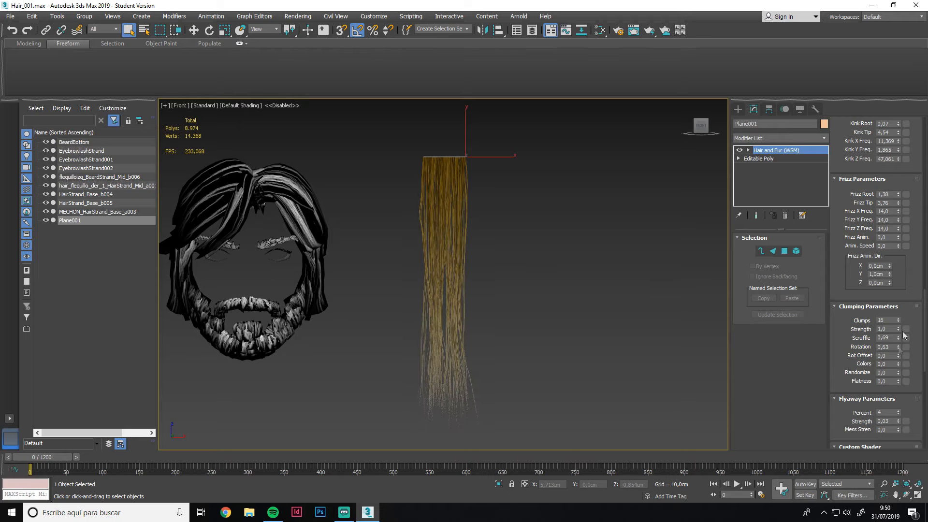
Set the Hair Count in the general parameters to 40
{"action": "scroll", "coordinate": [919, 328], "scroll_direction": "down", "scroll_amount": 2}
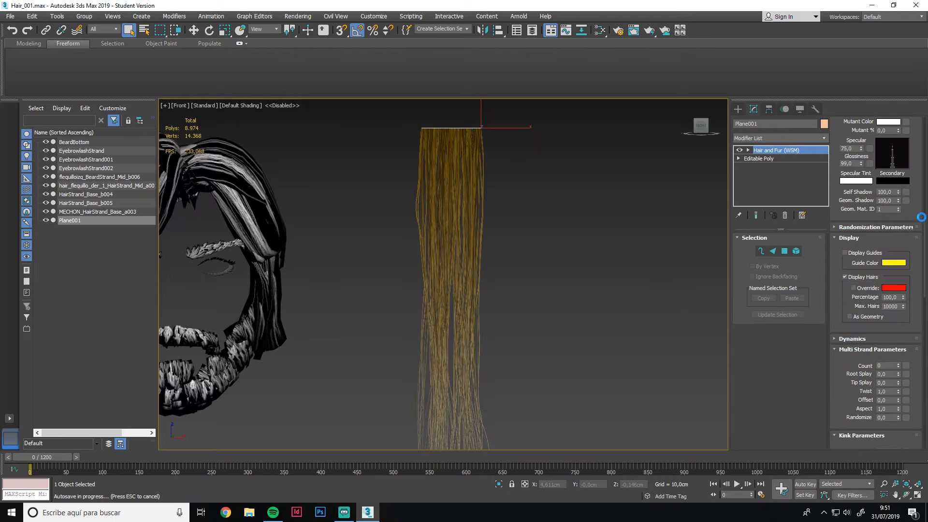
{"action": "scroll", "coordinate": [920, 223], "scroll_direction": "up", "scroll_amount": 9}
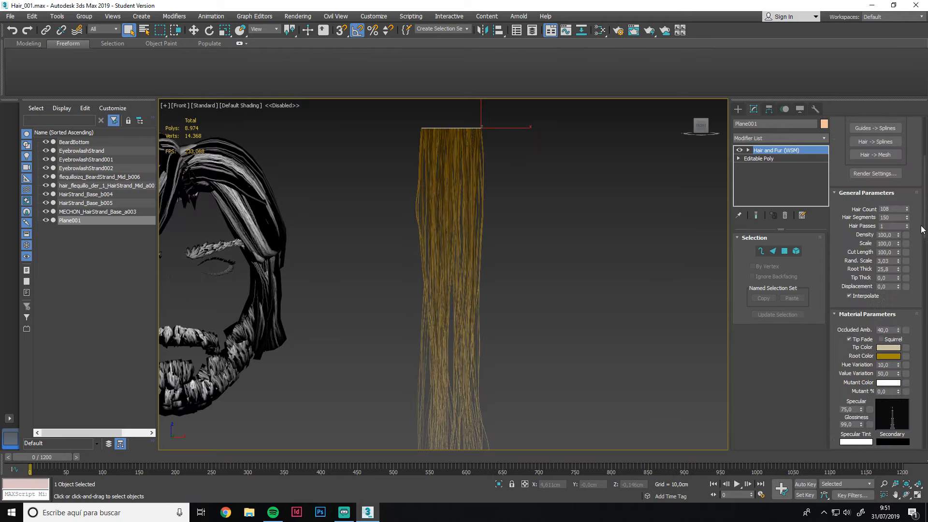
{"action": "left_click_drag", "start_coordinate": [906, 211], "coordinate": [909, 244]}
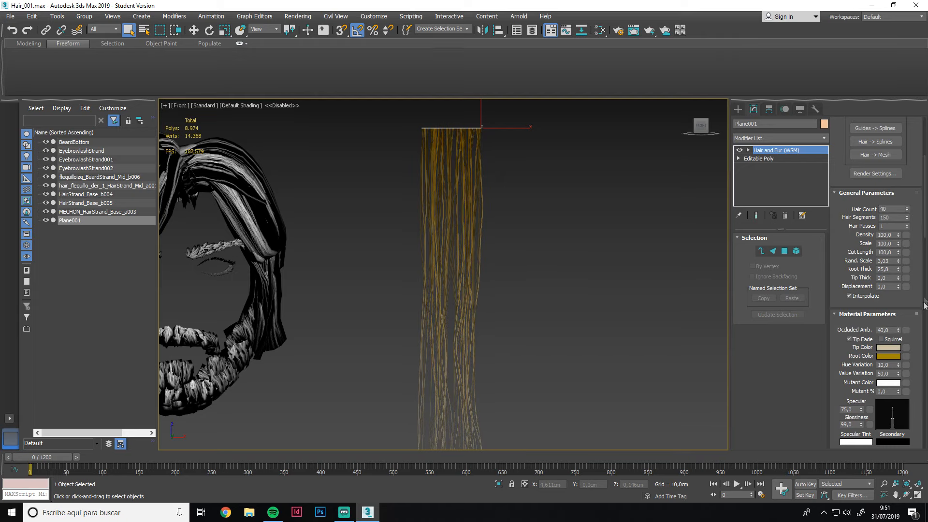
Set the Multi Strand Count to 4 and reset its Randomize and Offset values to 0
{"action": "scroll", "coordinate": [922, 304], "scroll_direction": "down", "scroll_amount": 5}
{"action": "scroll", "coordinate": [918, 307], "scroll_direction": "down", "scroll_amount": 2}
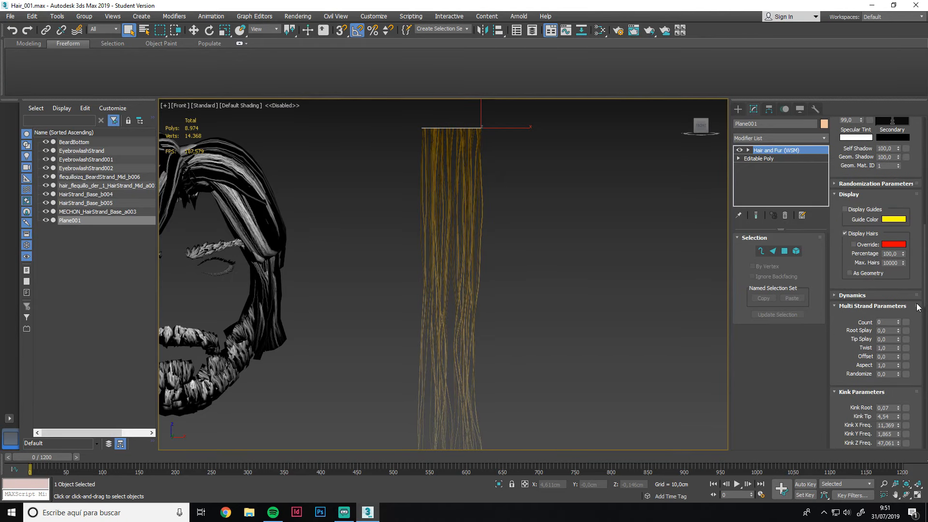
{"action": "scroll", "coordinate": [429, 237], "scroll_direction": "down", "scroll_amount": 5}
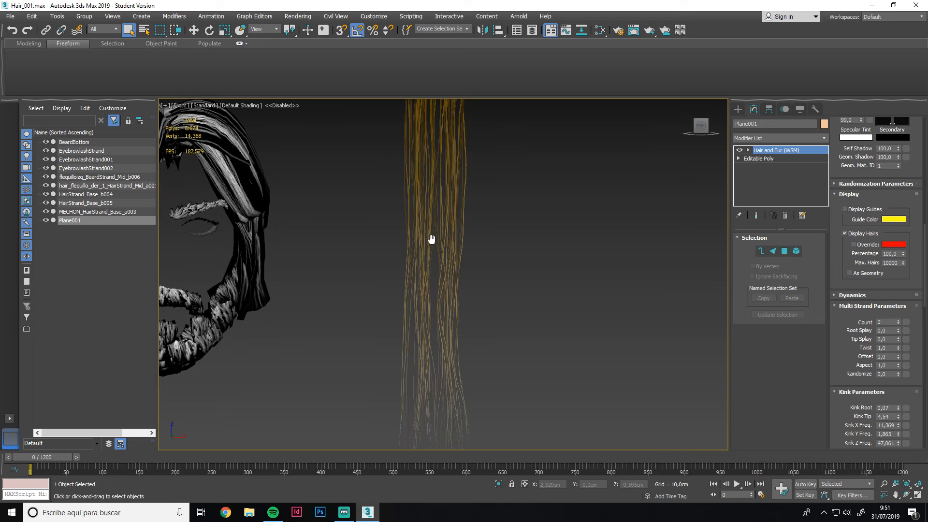
{"action": "left_click_drag", "start_coordinate": [898, 321], "coordinate": [898, 371]}
{"action": "scroll", "coordinate": [427, 215], "scroll_direction": "up", "scroll_amount": 3}
{"action": "scroll", "coordinate": [580, 299], "scroll_direction": "down", "scroll_amount": 2}
{"action": "scroll", "coordinate": [478, 309], "scroll_direction": "down", "scroll_amount": 2}
{"action": "middle_click_drag", "start_coordinate": [479, 309], "coordinate": [334, 272]}
{"action": "right_click", "coordinate": [897, 374]}
{"action": "right_click", "coordinate": [897, 357]}
Set the Multi Strand Root Splay to 0.07 and Twist to 2.28, and the Kink X frequency to 12.961
{"action": "key", "text": "f"}
{"action": "scroll", "coordinate": [466, 248], "scroll_direction": "up", "scroll_amount": 2}
{"action": "left_click_drag", "start_coordinate": [898, 331], "coordinate": [898, 324]}
{"action": "left_click_drag", "start_coordinate": [898, 340], "coordinate": [895, 346]}
{"action": "scroll", "coordinate": [899, 346], "scroll_direction": "down", "scroll_amount": 3}
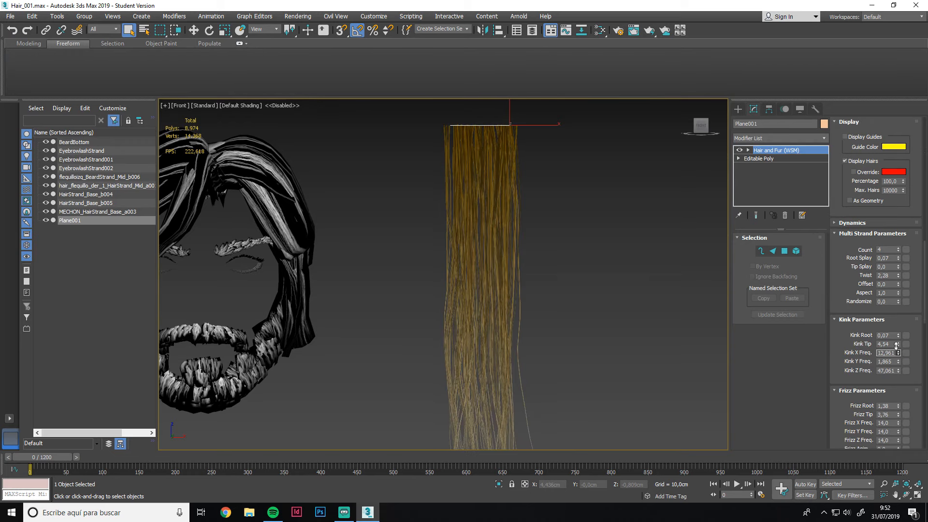
{"action": "scroll", "coordinate": [491, 256], "scroll_direction": "down", "scroll_amount": 3}
{"action": "middle_click_drag", "start_coordinate": [495, 270], "coordinate": [497, 274], "text": "alt"}
{"action": "scroll", "coordinate": [497, 273], "scroll_direction": "up", "scroll_amount": 3}
Expand the randomization parameters and raise the hair Seed step by step to 22
{"action": "scroll", "coordinate": [909, 216], "scroll_direction": "up", "scroll_amount": 5}
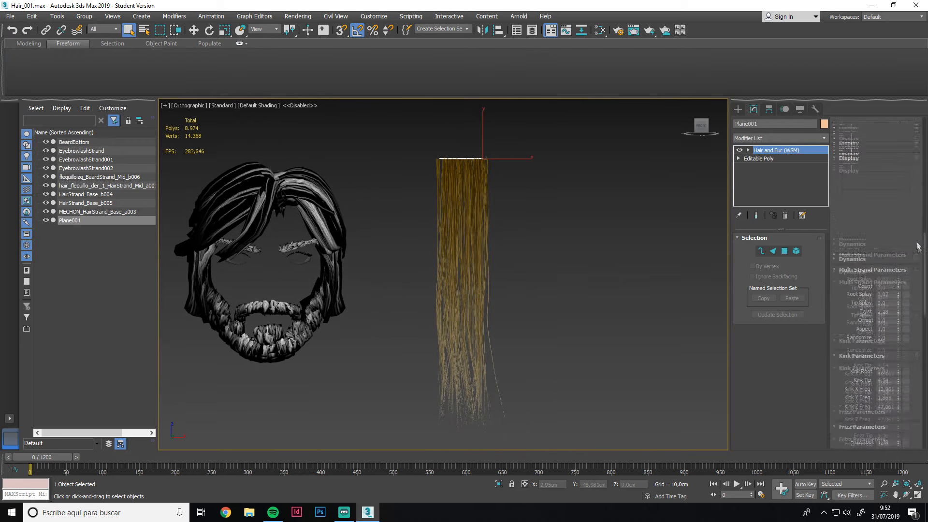
{"action": "left_click", "coordinate": [891, 289]}
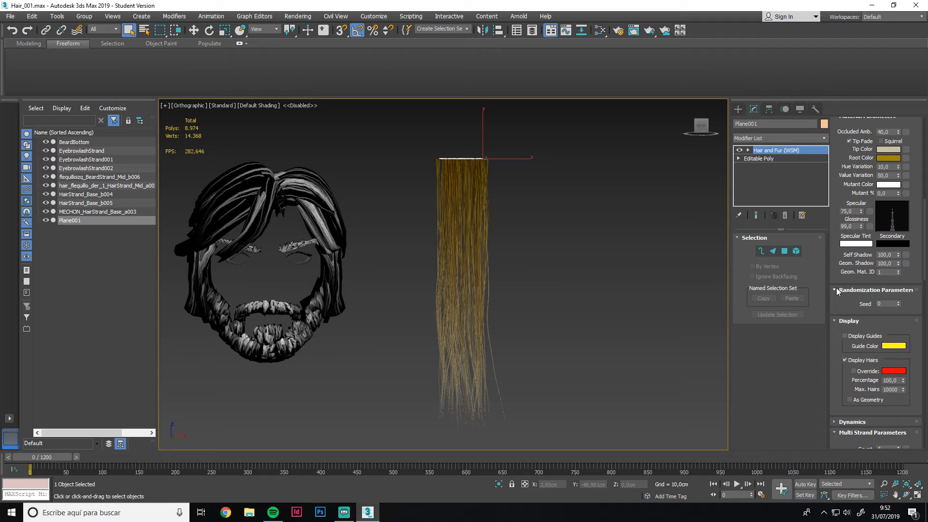
{"action": "left_click", "coordinate": [897, 302]}
{"action": "left_click", "coordinate": [896, 302]}
{"action": "left_click", "coordinate": [896, 302]}
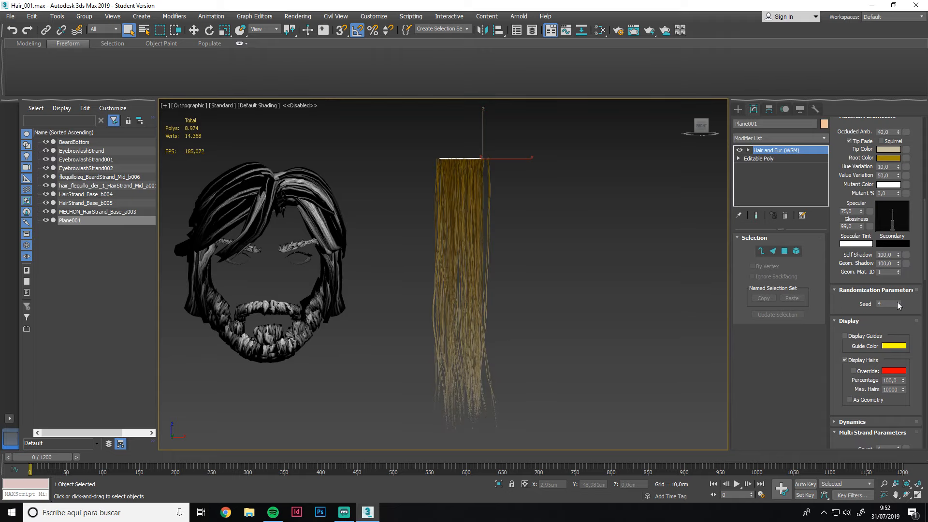
{"action": "left_click_drag", "start_coordinate": [896, 301], "coordinate": [896, 302]}
{"action": "left_click", "coordinate": [897, 301]}
{"action": "left_click", "coordinate": [897, 301]}
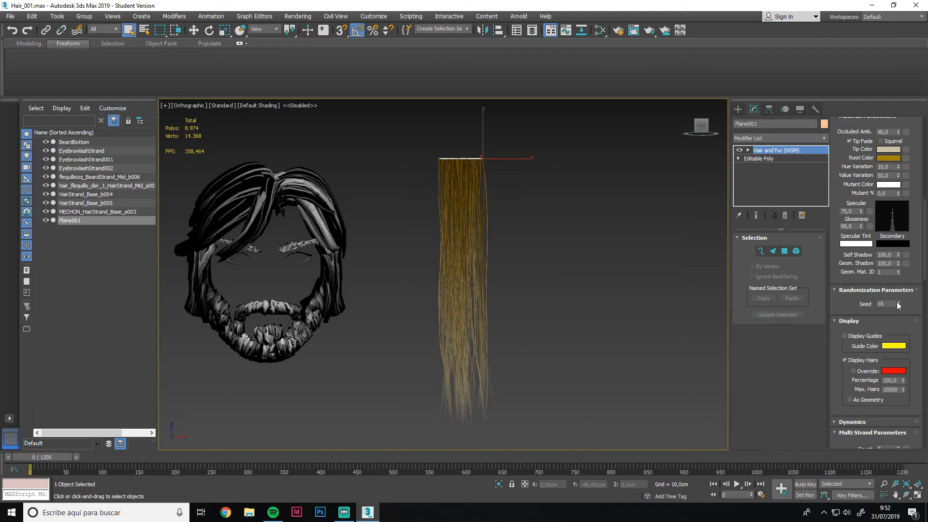
{"action": "left_click", "coordinate": [897, 301]}
{"action": "left_click", "coordinate": [897, 301]}
{"action": "left_click", "coordinate": [897, 302]}
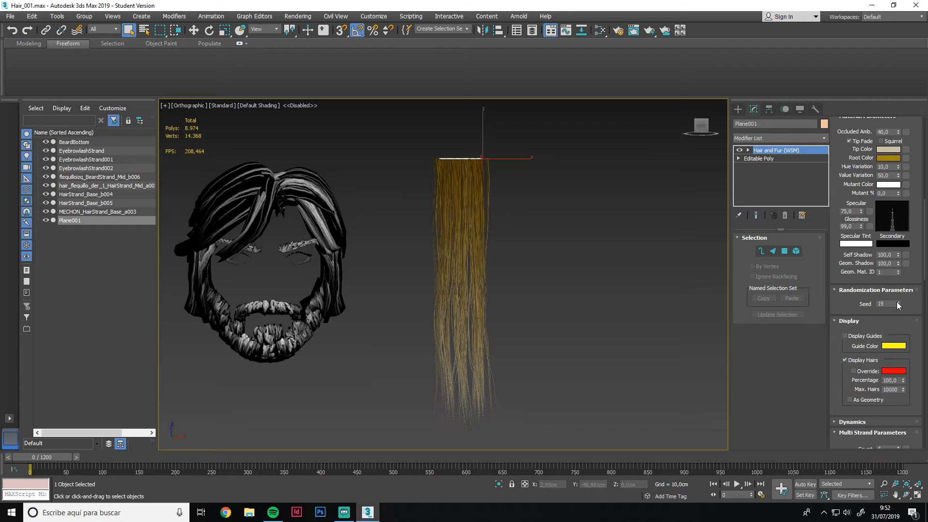
{"action": "left_click", "coordinate": [897, 301]}
{"action": "left_click", "coordinate": [896, 302]}
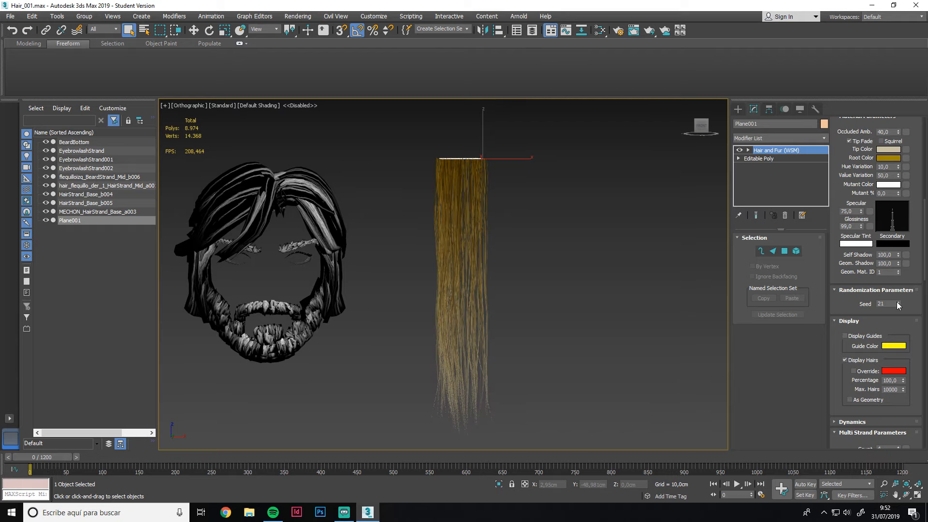
{"action": "left_click", "coordinate": [897, 303]}
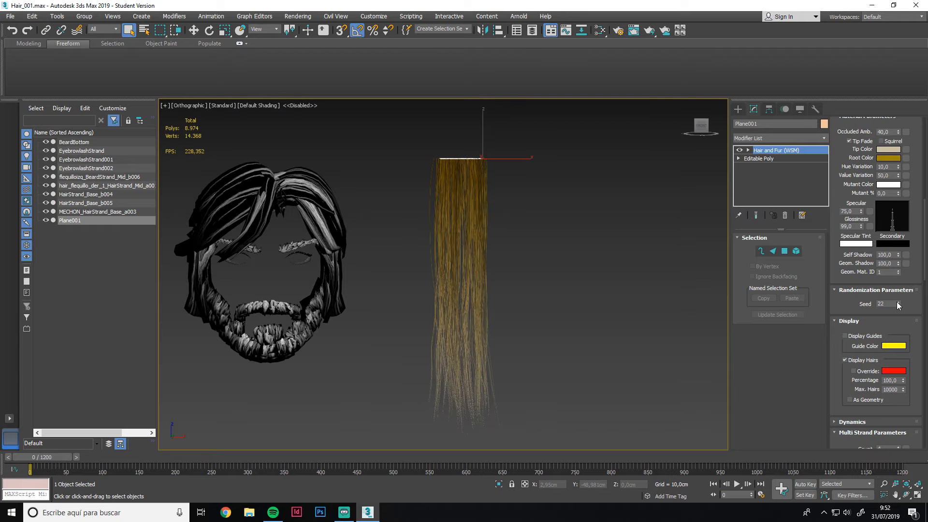
Examine the strand distribution and the tips of the hair card up close and at full length
{"action": "middle_click_drag", "start_coordinate": [471, 319], "coordinate": [438, 367]}
{"action": "scroll", "coordinate": [469, 297], "scroll_direction": "up", "scroll_amount": 6}
{"action": "scroll", "coordinate": [454, 338], "scroll_direction": "down", "scroll_amount": 4}
{"action": "scroll", "coordinate": [439, 367], "scroll_direction": "down", "scroll_amount": 3}
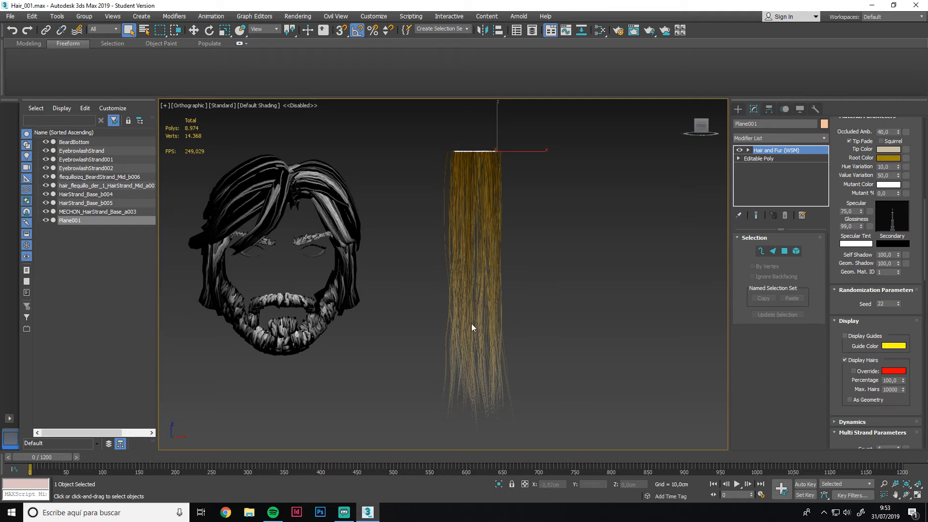
{"action": "scroll", "coordinate": [483, 344], "scroll_direction": "up", "scroll_amount": 4}
{"action": "scroll", "coordinate": [487, 335], "scroll_direction": "down", "scroll_amount": 5}
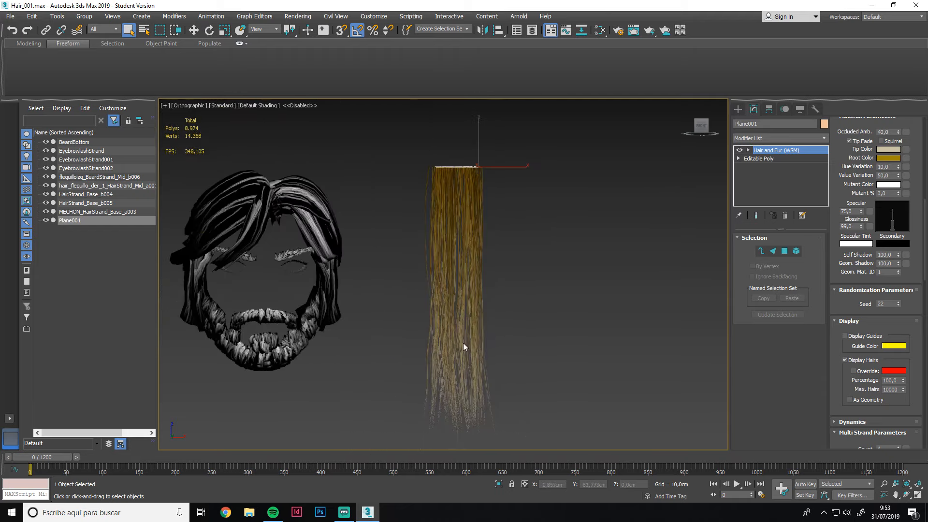
{"action": "middle_click_drag", "start_coordinate": [475, 379], "coordinate": [450, 344]}
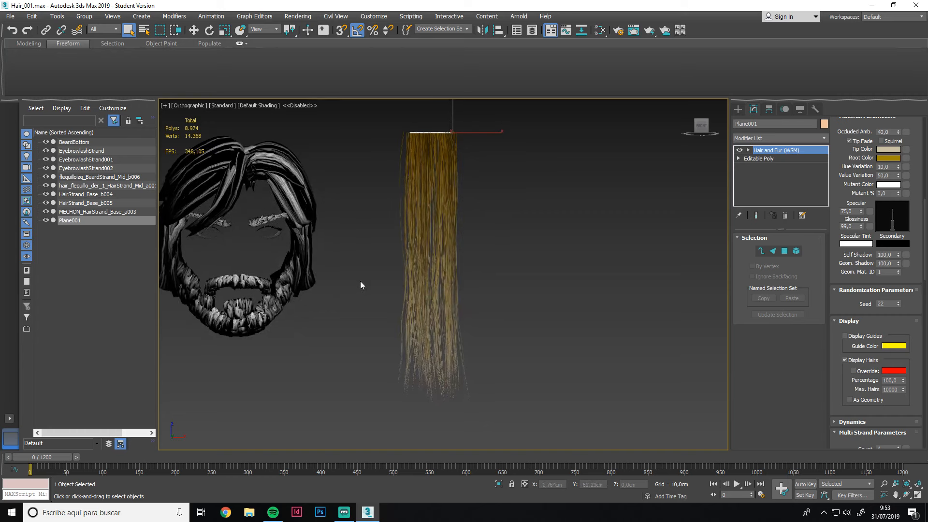
Try further randomization variations of the hair and set the Seed to 39
{"action": "scroll", "coordinate": [917, 385], "scroll_direction": "down", "scroll_amount": 3}
{"action": "left_click", "coordinate": [898, 229]}
{"action": "left_click", "coordinate": [897, 229]}
{"action": "middle_click_drag", "start_coordinate": [472, 317], "coordinate": [482, 338]}
{"action": "scroll", "coordinate": [437, 331], "scroll_direction": "up", "scroll_amount": 4}
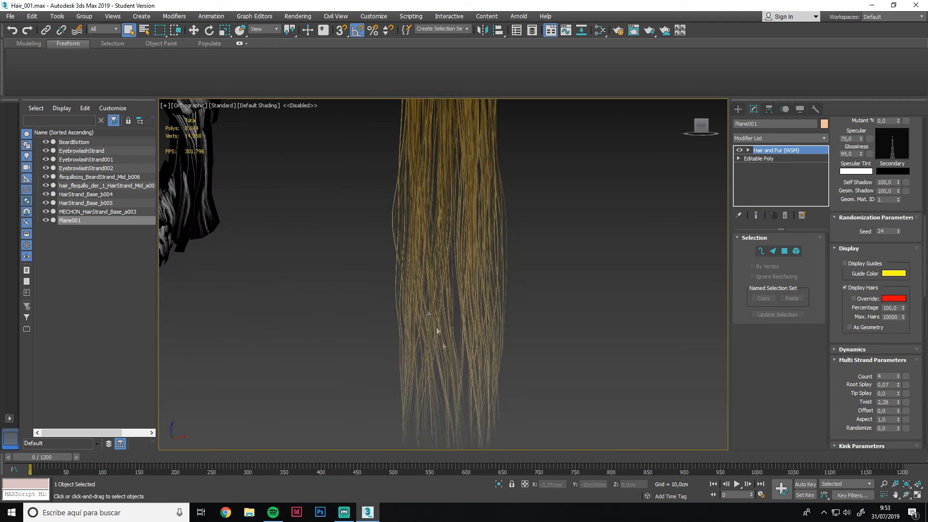
{"action": "scroll", "coordinate": [468, 362], "scroll_direction": "down", "scroll_amount": 4}
{"action": "left_click", "coordinate": [898, 229]}
{"action": "left_click", "coordinate": [898, 230]}
{"action": "left_click", "coordinate": [898, 230]}
{"action": "left_click", "coordinate": [899, 230]}
{"action": "left_click", "coordinate": [898, 230]}
{"action": "left_click", "coordinate": [898, 230]}
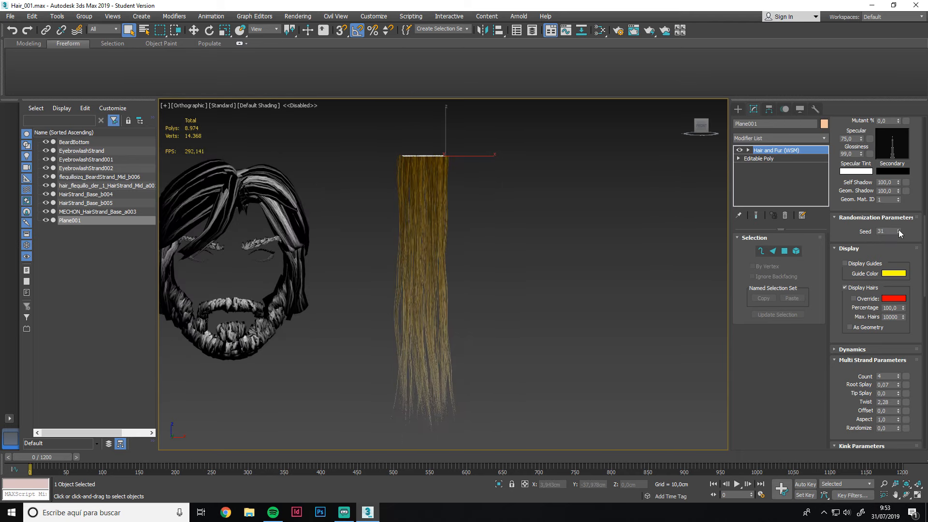
{"action": "left_click", "coordinate": [898, 230]}
{"action": "left_click", "coordinate": [898, 230]}
{"action": "left_click", "coordinate": [899, 230]}
{"action": "left_click", "coordinate": [898, 230]}
{"action": "scroll", "coordinate": [551, 283], "scroll_direction": "down", "scroll_amount": 3}
{"action": "scroll", "coordinate": [447, 276], "scroll_direction": "up", "scroll_amount": 3}
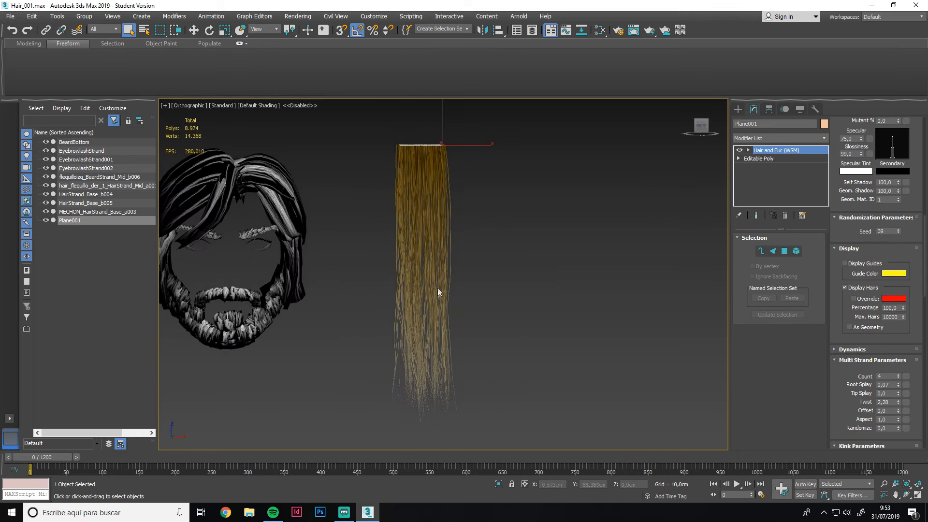
Rename the hair plane as BaseCard
{"action": "scroll", "coordinate": [439, 290], "scroll_direction": "down", "scroll_amount": 2}
{"action": "key", "text": "w"}
{"action": "type", "text": "BaseCard"}
{"action": "key", "text": "Return"}
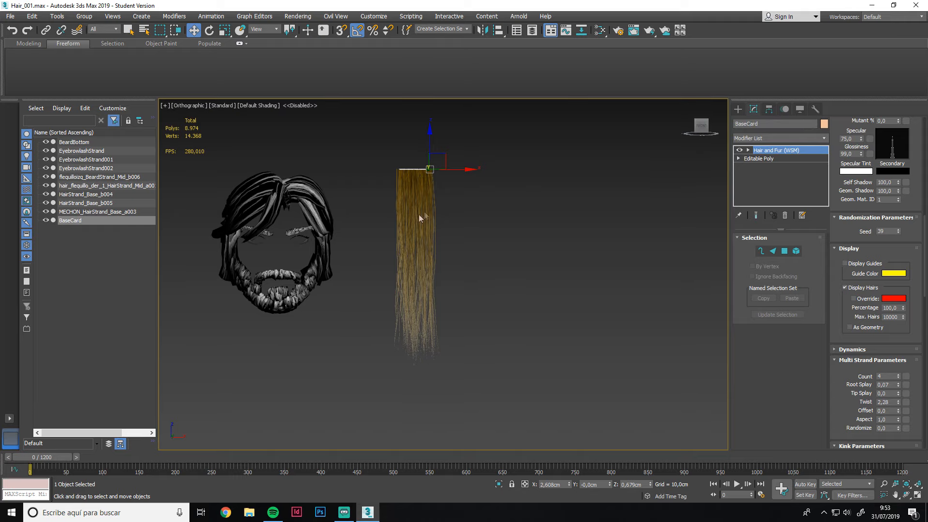
Clone BaseCard along X as a copy named MidCard and place it at X 3.41 cm, leaving a small gap between them
{"action": "middle_click_drag", "start_coordinate": [453, 177], "coordinate": [437, 181]}
{"action": "left_click_drag", "start_coordinate": [434, 175], "coordinate": [469, 173], "text": "shift"}
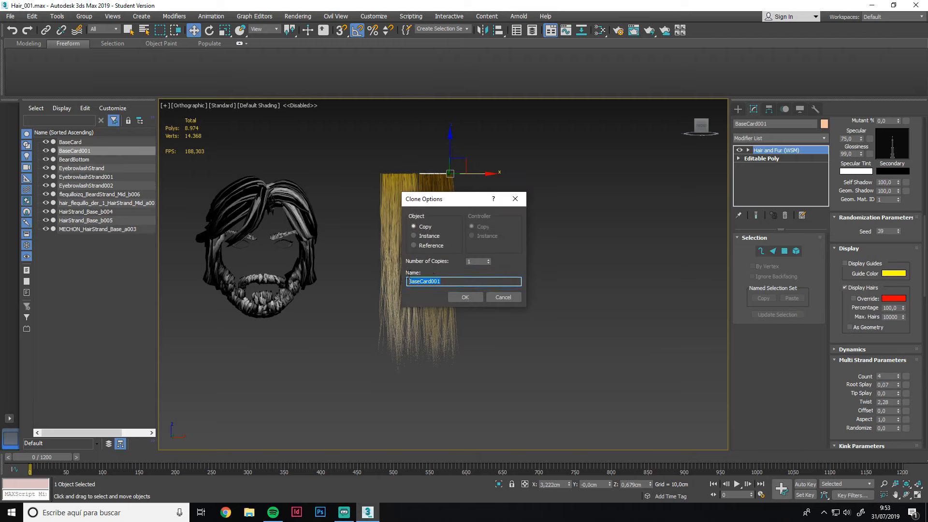
{"action": "type", "text": "MidCard"}
{"action": "key", "text": "Return"}
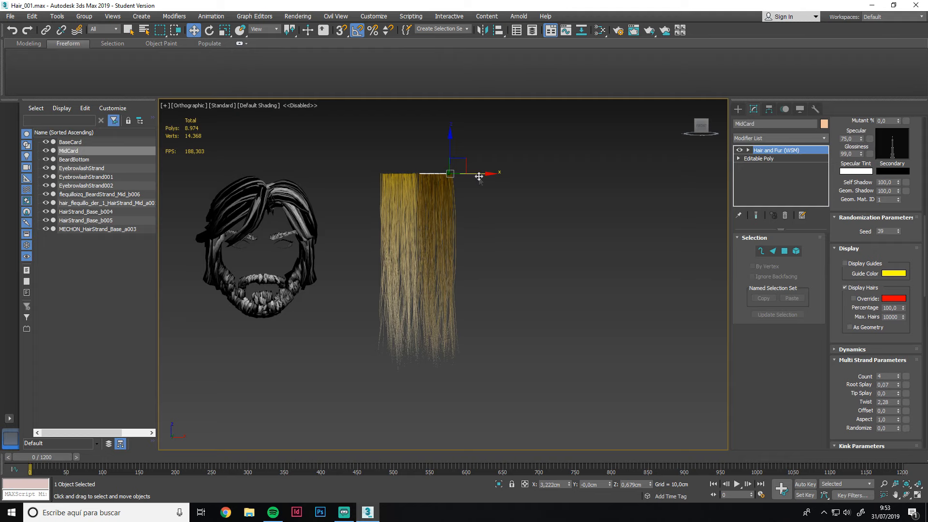
{"action": "left_click_drag", "start_coordinate": [478, 175], "coordinate": [483, 177]}
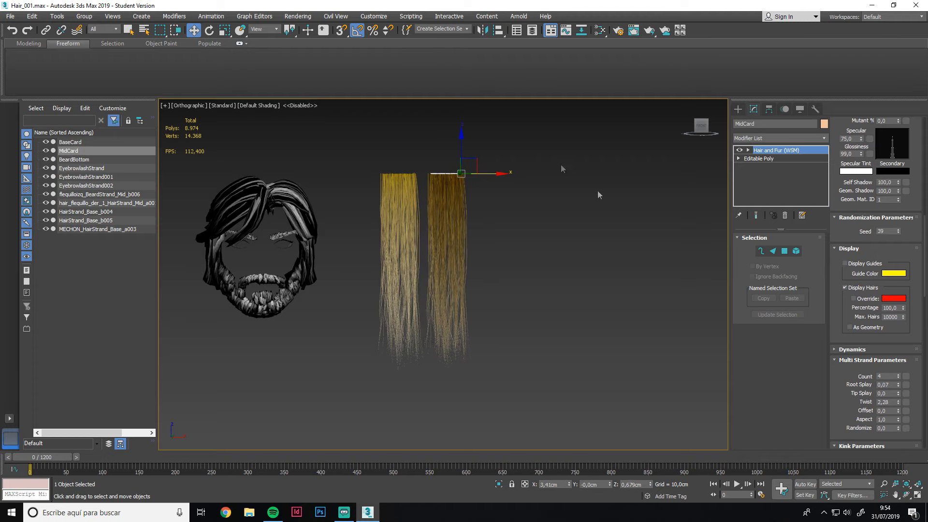
Move MidCard slightly further from BaseCard along X, to X 3.497 cm
{"action": "middle_click_drag", "start_coordinate": [521, 232], "coordinate": [495, 229]}
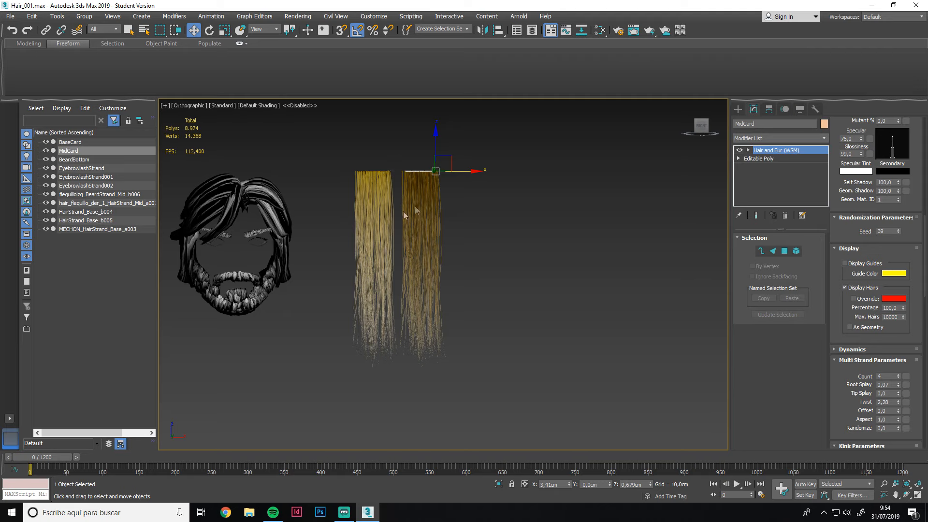
{"action": "scroll", "coordinate": [451, 200], "scroll_direction": "up", "scroll_amount": 4}
{"action": "left_click_drag", "start_coordinate": [457, 158], "coordinate": [461, 155]}
{"action": "middle_click_drag", "start_coordinate": [445, 203], "coordinate": [448, 186]}
{"action": "scroll", "coordinate": [448, 190], "scroll_direction": "up", "scroll_amount": 3}
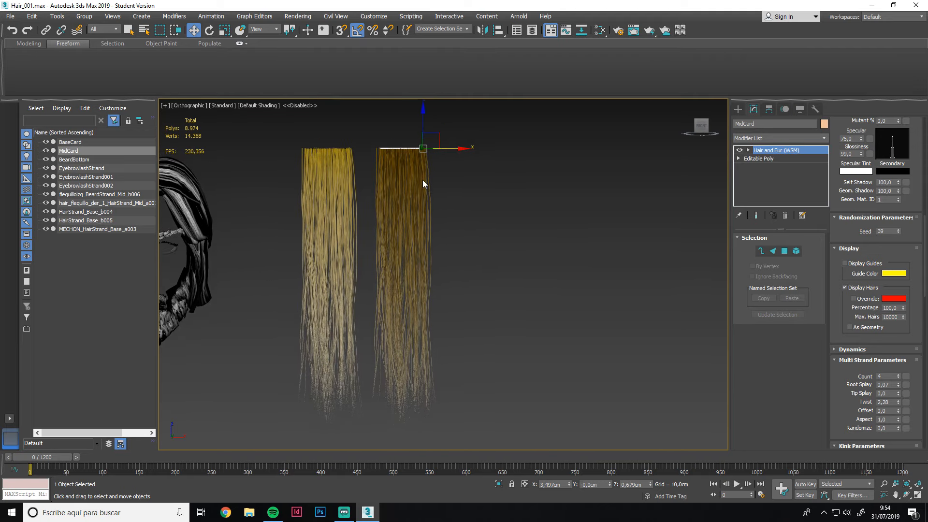
Thin out MidCard's hair by setting its Multi Strand Count to 3 and Hair Count to 17
{"action": "left_click", "coordinate": [898, 378]}
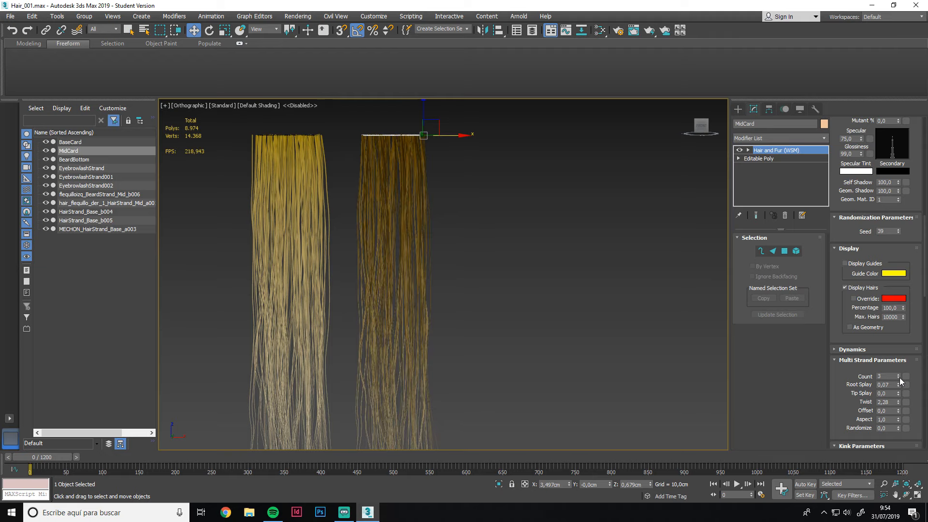
{"action": "scroll", "coordinate": [900, 247], "scroll_direction": "up", "scroll_amount": 1}
{"action": "scroll", "coordinate": [900, 247], "scroll_direction": "up", "scroll_amount": 3}
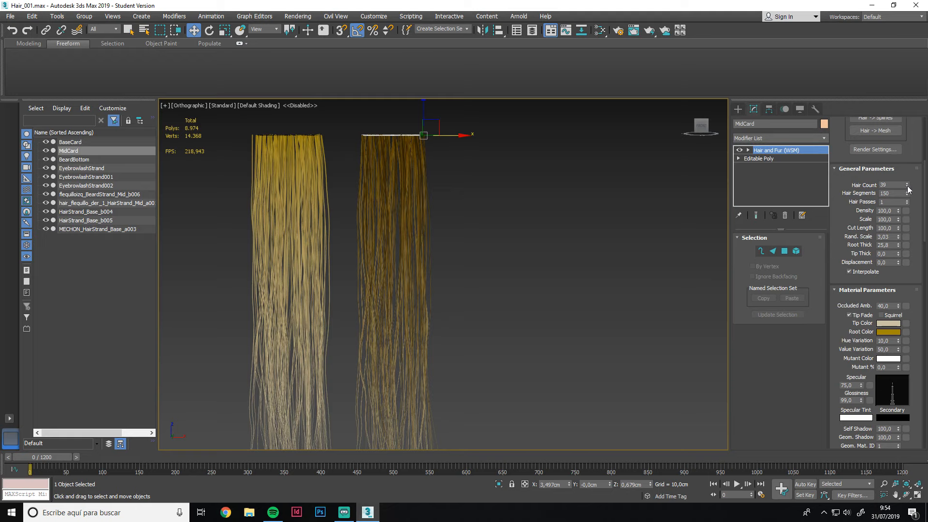
{"action": "left_click", "coordinate": [906, 186]}
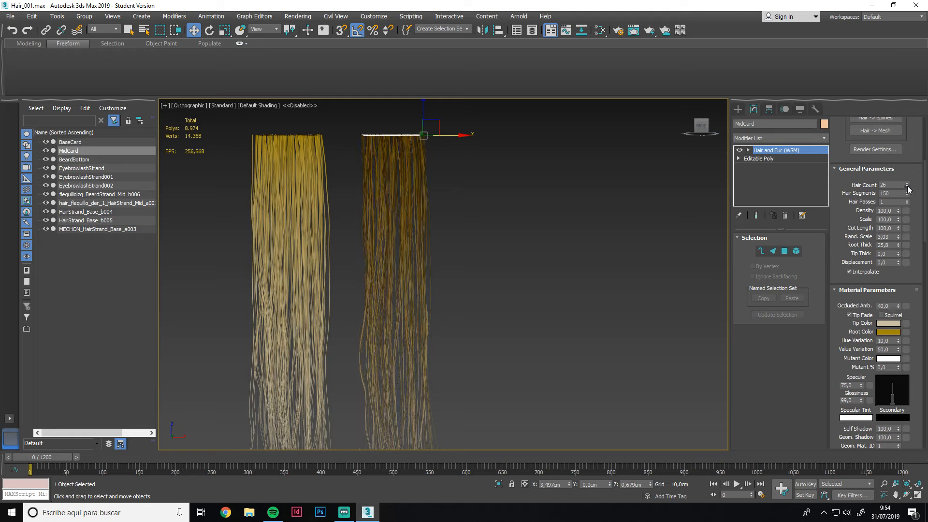
{"action": "left_click_drag", "start_coordinate": [908, 189], "coordinate": [906, 191]}
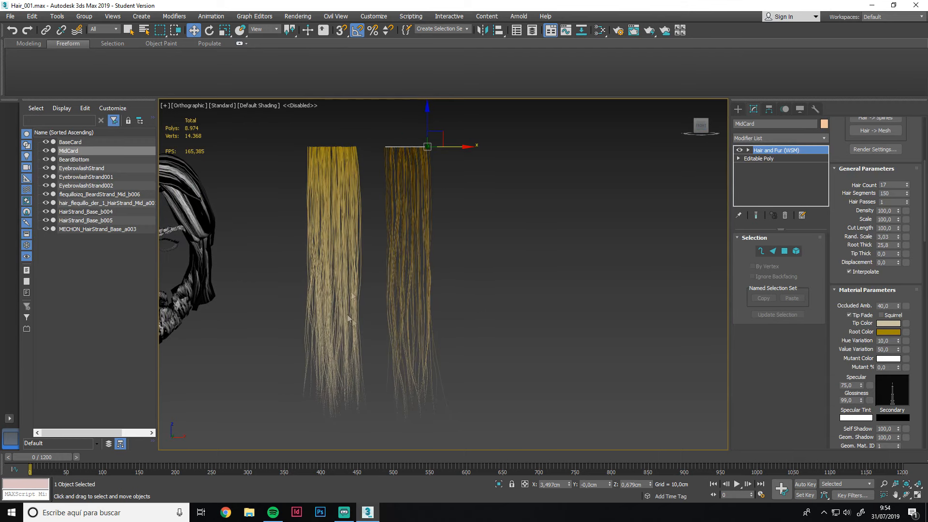
Reduce the Root Thick of MidCard's hair to 16.833
{"action": "scroll", "coordinate": [921, 252], "scroll_direction": "down", "scroll_amount": 3}
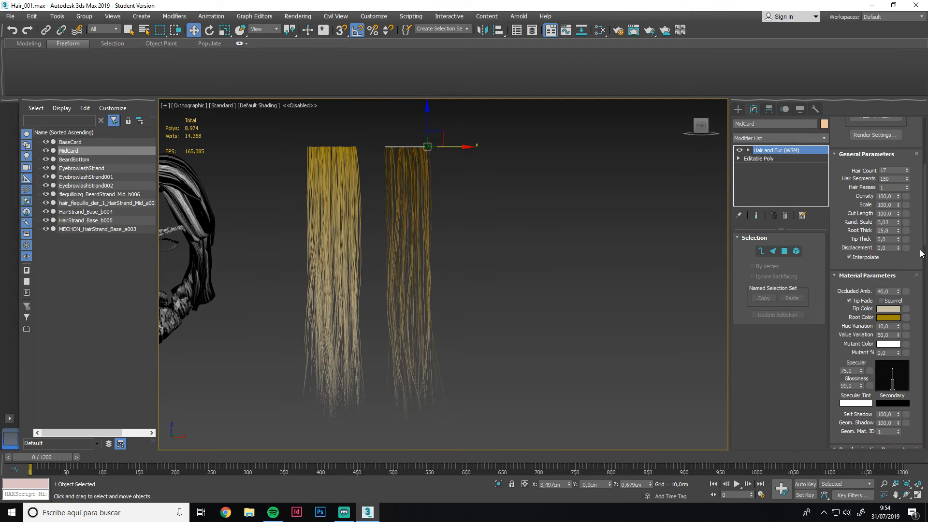
{"action": "scroll", "coordinate": [920, 252], "scroll_direction": "up", "scroll_amount": 2}
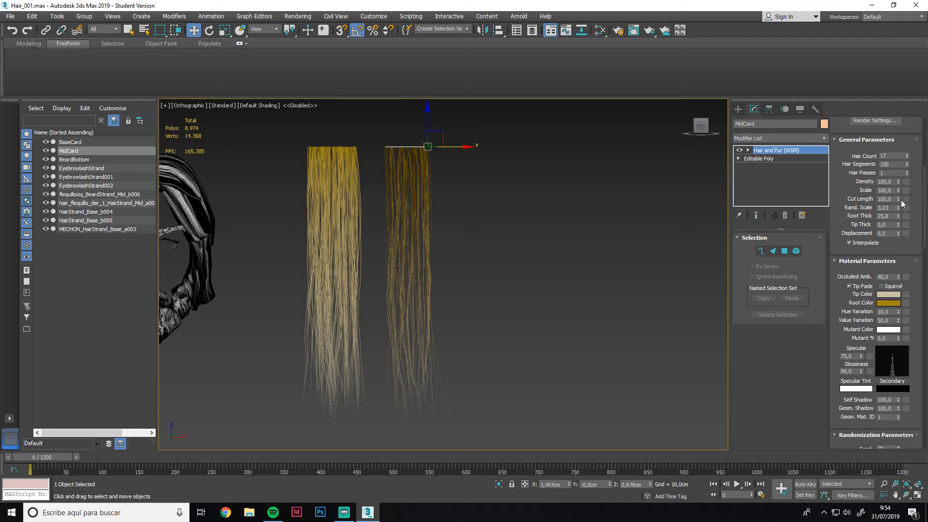
{"action": "scroll", "coordinate": [900, 203], "scroll_direction": "down", "scroll_amount": 3}
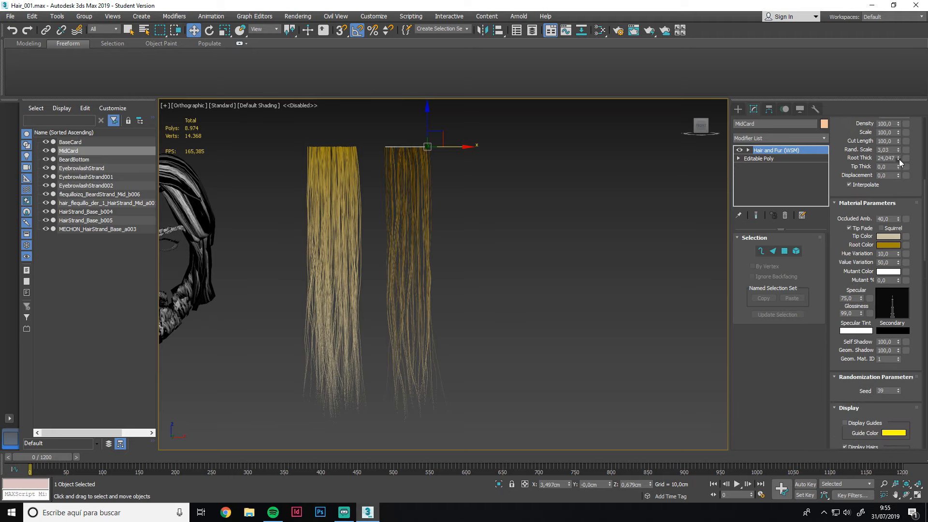
{"action": "left_click_drag", "start_coordinate": [898, 158], "coordinate": [898, 165]}
{"action": "scroll", "coordinate": [907, 250], "scroll_direction": "down", "scroll_amount": 10}
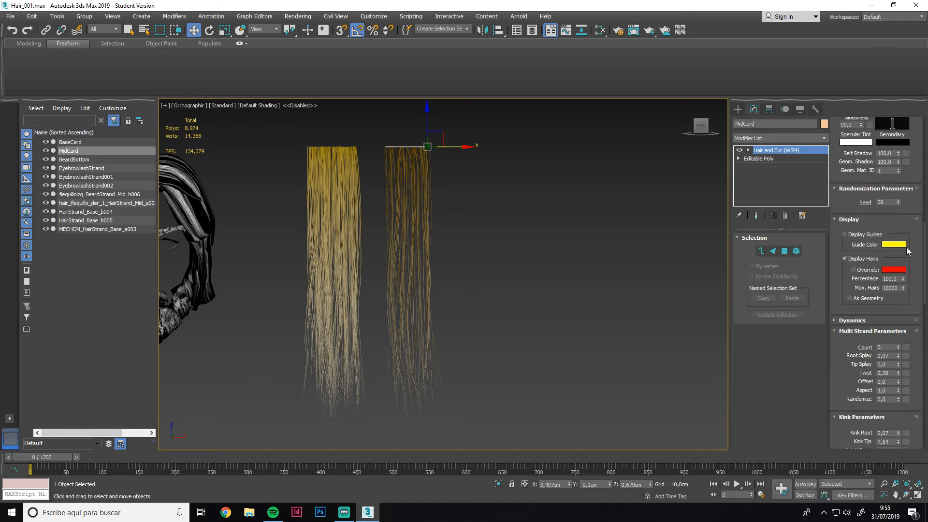
Try different randomizations of MidCard's hair and set the Seed to 58
{"action": "scroll", "coordinate": [907, 250], "scroll_direction": "down", "scroll_amount": 1}
{"action": "left_click_drag", "start_coordinate": [899, 187], "coordinate": [899, 189]}
{"action": "left_click", "coordinate": [899, 186]}
{"action": "left_click", "coordinate": [898, 186]}
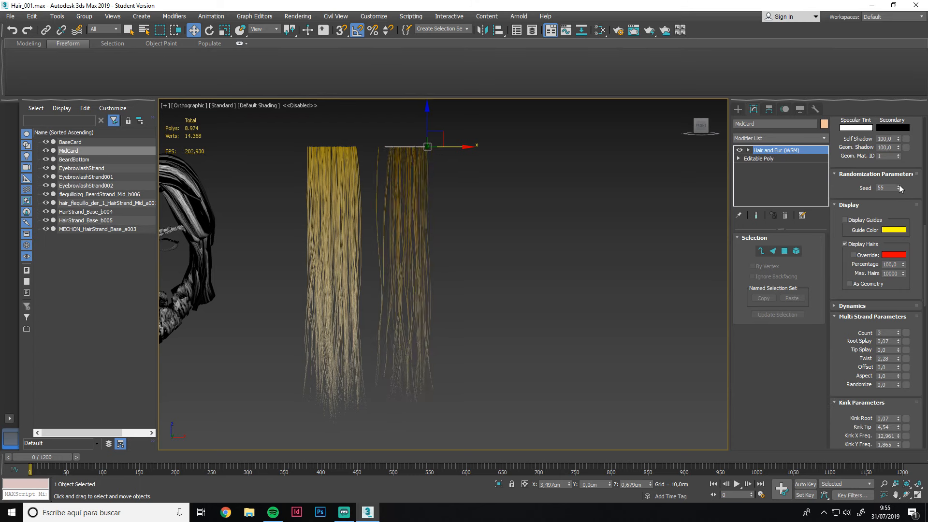
{"action": "middle_click_drag", "start_coordinate": [676, 271], "coordinate": [691, 263]}
{"action": "scroll", "coordinate": [920, 319], "scroll_direction": "down", "scroll_amount": 1}
{"action": "left_click", "coordinate": [898, 158]}
{"action": "left_click", "coordinate": [899, 157]}
{"action": "left_click", "coordinate": [899, 158]}
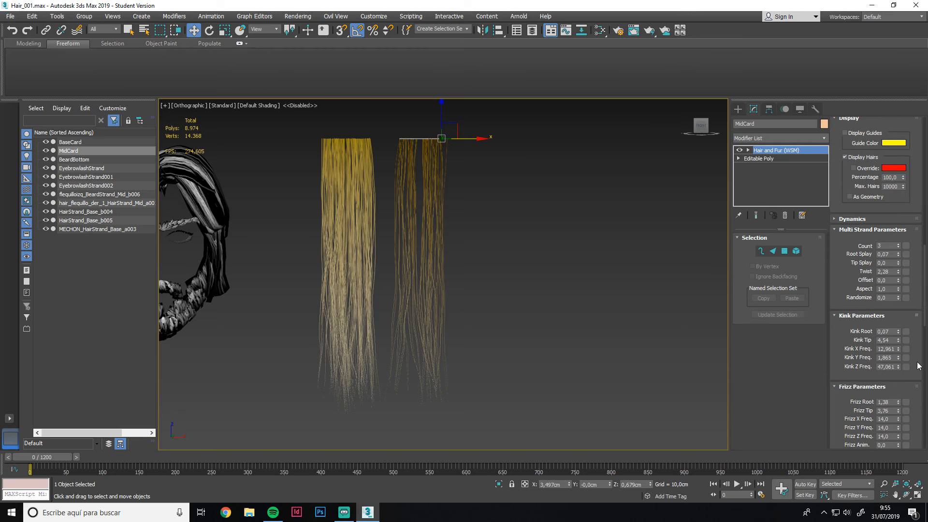
Set MidCard's Kink Tip to 5.039, Kink X Freq. 18.016, Kink Z Freq. 49.414, Frizz Root 0.938 and Frizz Tip 23.763
{"action": "scroll", "coordinate": [917, 366], "scroll_direction": "down", "scroll_amount": 1}
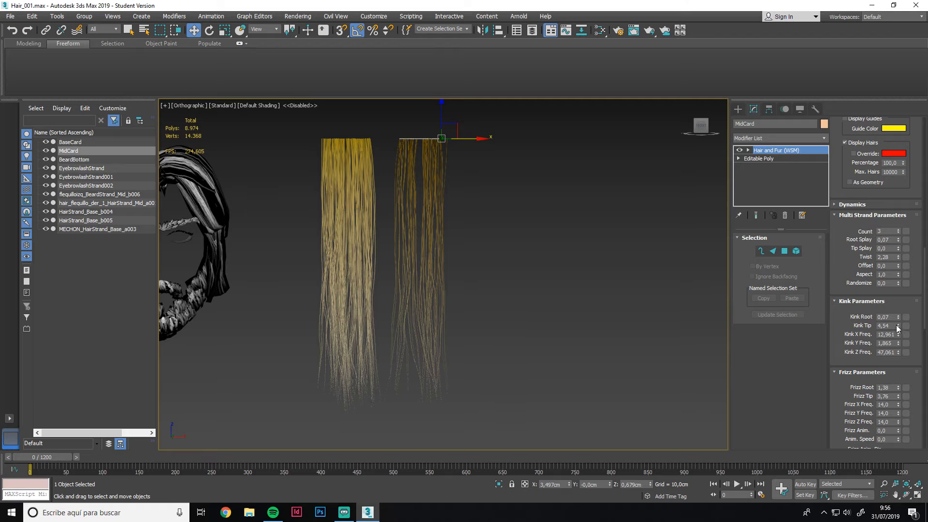
{"action": "left_click_drag", "start_coordinate": [897, 327], "coordinate": [896, 317]}
{"action": "left_click_drag", "start_coordinate": [897, 313], "coordinate": [878, 91]}
{"action": "scroll", "coordinate": [912, 360], "scroll_direction": "down", "scroll_amount": 3}
{"action": "scroll", "coordinate": [912, 360], "scroll_direction": "down", "scroll_amount": 1}
{"action": "left_click_drag", "start_coordinate": [908, 360], "coordinate": [913, 325]}
Examine MidCard's hair from the side, isolated from the other objects
{"action": "middle_click_drag", "start_coordinate": [519, 302], "coordinate": [557, 275], "text": "alt"}
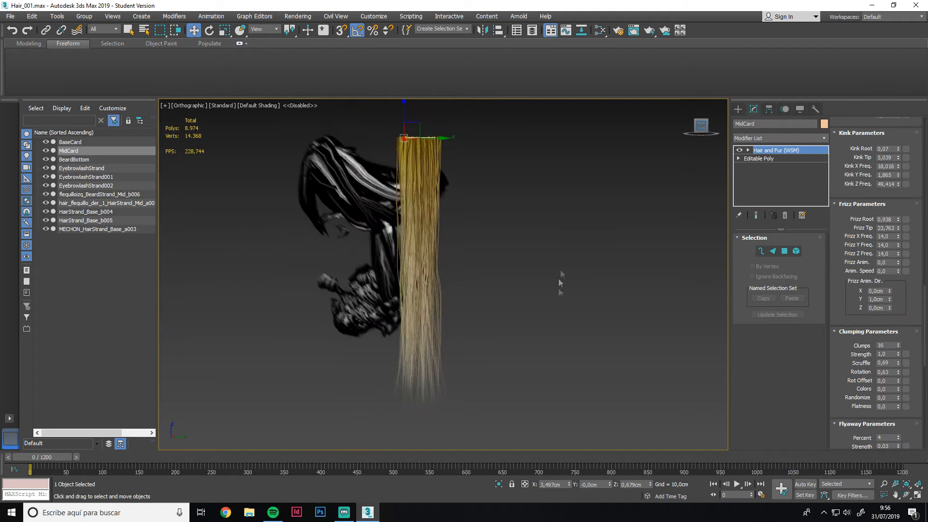
{"action": "middle_click_drag", "start_coordinate": [488, 312], "coordinate": [510, 319], "text": "alt"}
{"action": "key", "text": "alt+q"}
{"action": "key", "text": "alt+q"}
{"action": "middle_click_drag", "start_coordinate": [462, 346], "coordinate": [550, 336], "text": "alt"}
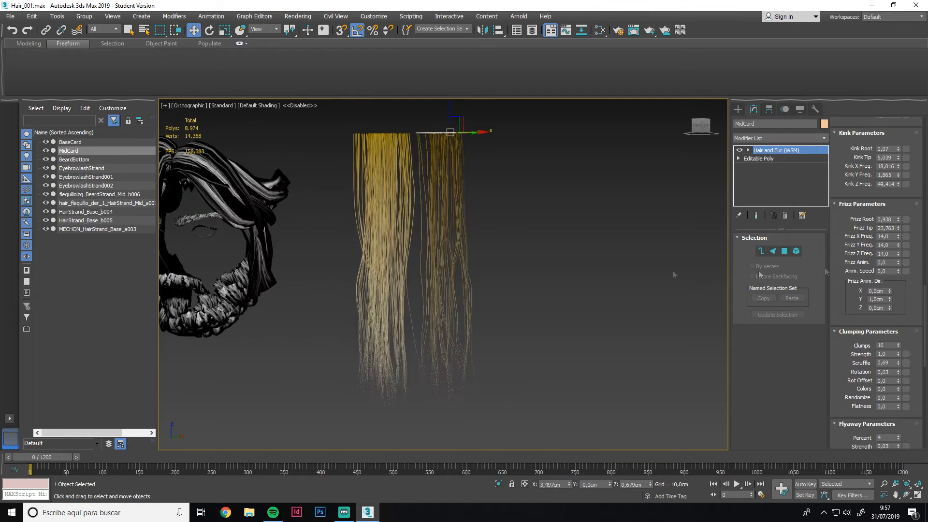
{"action": "key", "text": "alt+q"}
{"action": "left_click", "coordinate": [700, 126]}
{"action": "scroll", "coordinate": [444, 255], "scroll_direction": "up", "scroll_amount": 2}
Set MidCard's Frizz Y Freq. to 0, keep X and Z at 14, and end isolation in the front view
{"action": "key", "text": "ctrl+z"}
{"action": "right_click", "coordinate": [898, 237]}
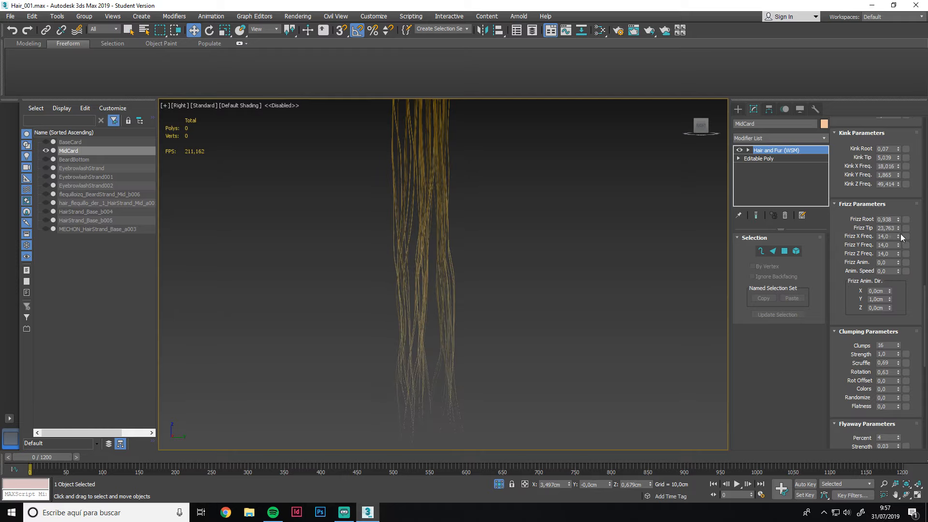
{"action": "scroll", "coordinate": [461, 264], "scroll_direction": "down", "scroll_amount": 2}
{"action": "middle_click_drag", "start_coordinate": [461, 264], "coordinate": [391, 213]}
{"action": "key", "text": "ctrl+z"}
{"action": "right_click", "coordinate": [897, 244]}
{"action": "scroll", "coordinate": [392, 251], "scroll_direction": "down", "scroll_amount": 1}
{"action": "middle_click_drag", "start_coordinate": [390, 153], "coordinate": [615, 178], "text": "alt"}
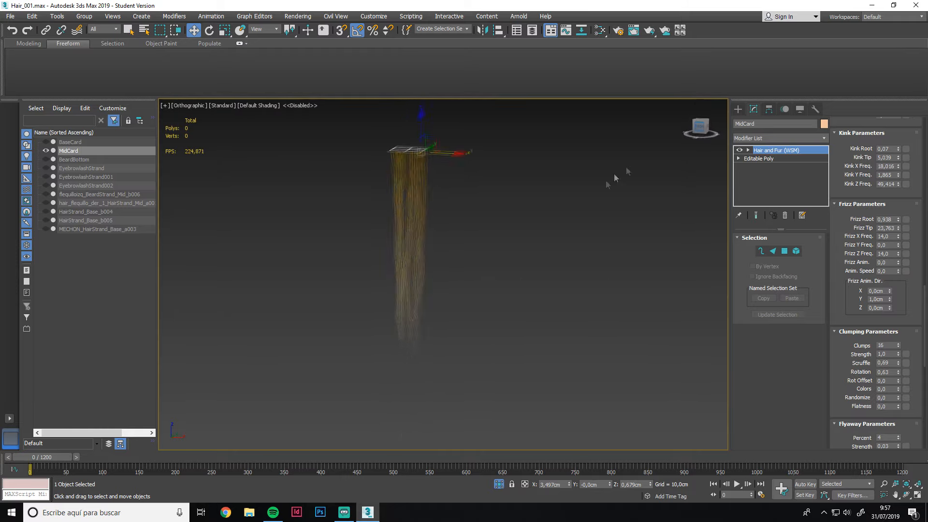
{"action": "key", "text": "f"}
{"action": "key", "text": "alt+q"}
Set the Frizz Y Freq. of BaseCard's hair to 0 as well
{"action": "left_click", "coordinate": [372, 142]}
{"action": "left_click", "coordinate": [363, 144]}
{"action": "scroll", "coordinate": [844, 218], "scroll_direction": "down", "scroll_amount": 10}
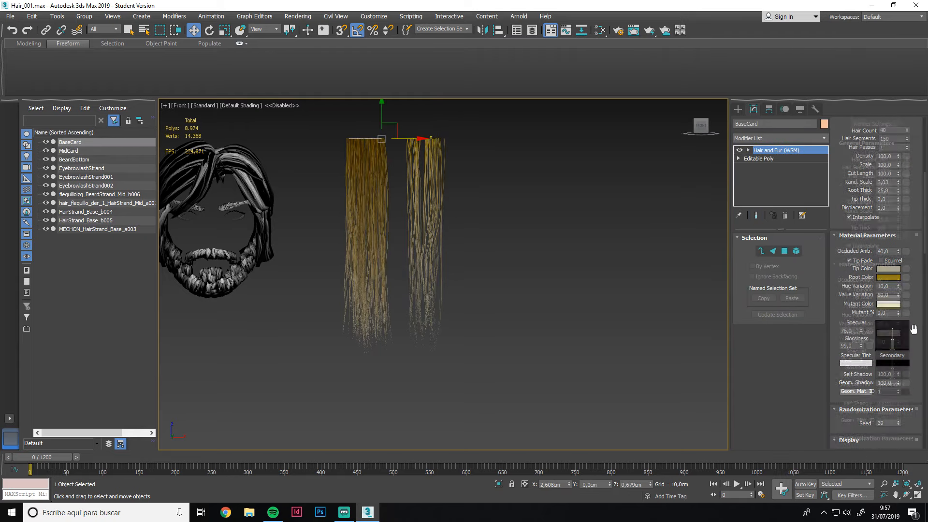
{"action": "middle_click_drag", "start_coordinate": [425, 244], "coordinate": [444, 247], "text": "alt"}
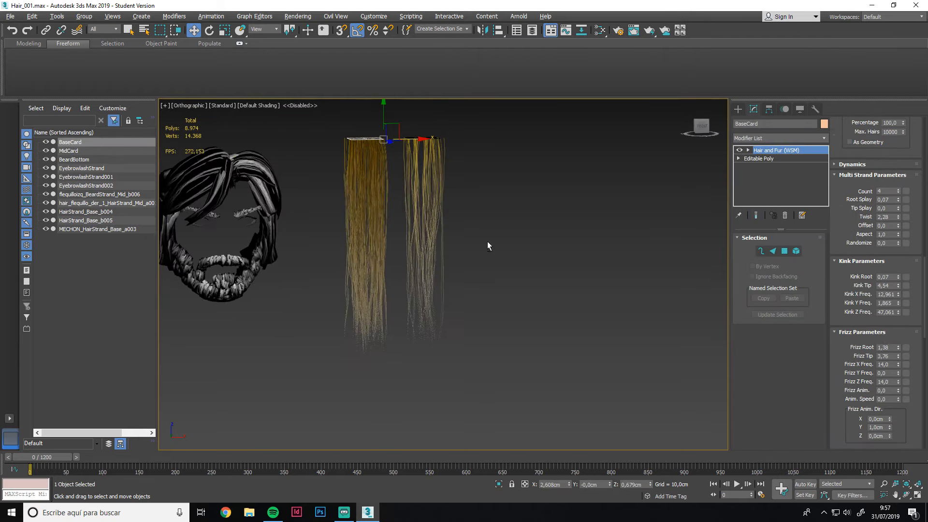
Review MidCard's hair parameters and compare its strands with BaseCard's up close and from afar
{"action": "left_click", "coordinate": [418, 150]}
{"action": "scroll", "coordinate": [419, 146], "scroll_direction": "up", "scroll_amount": 8}
{"action": "scroll", "coordinate": [912, 353], "scroll_direction": "down", "scroll_amount": 10}
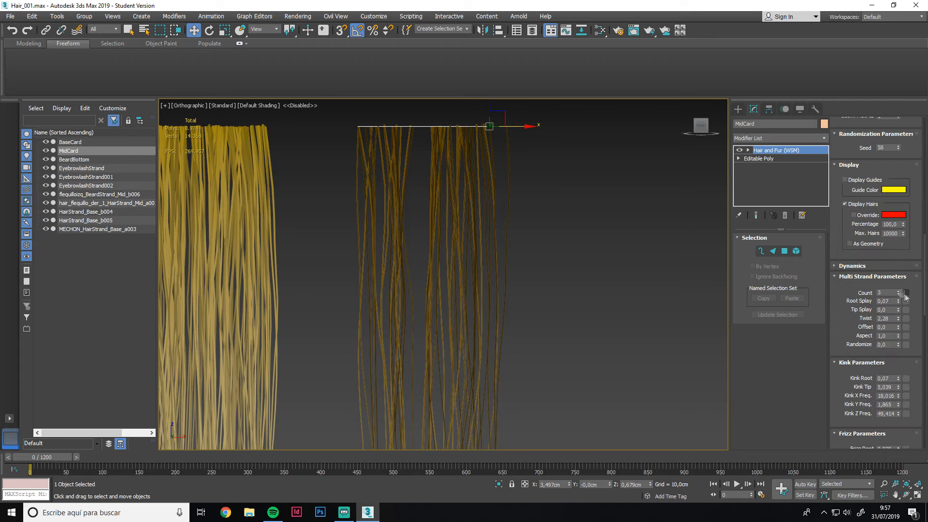
{"action": "scroll", "coordinate": [460, 250], "scroll_direction": "down", "scroll_amount": 5}
{"action": "middle_click_drag", "start_coordinate": [460, 248], "coordinate": [445, 196]}
{"action": "left_click", "coordinate": [493, 224]}
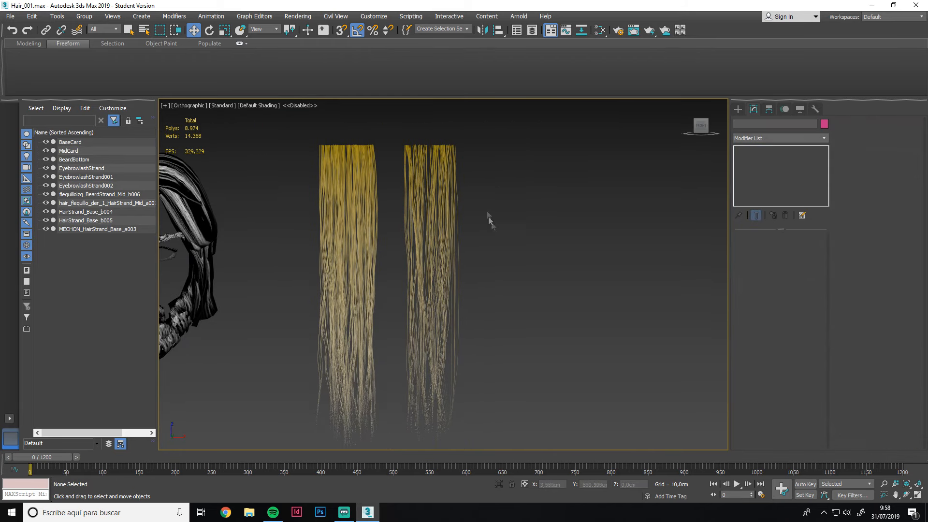
{"action": "left_click", "coordinate": [429, 145]}
{"action": "middle_click_drag", "start_coordinate": [514, 356], "coordinate": [501, 351]}
{"action": "scroll", "coordinate": [412, 222], "scroll_direction": "down", "scroll_amount": 4}
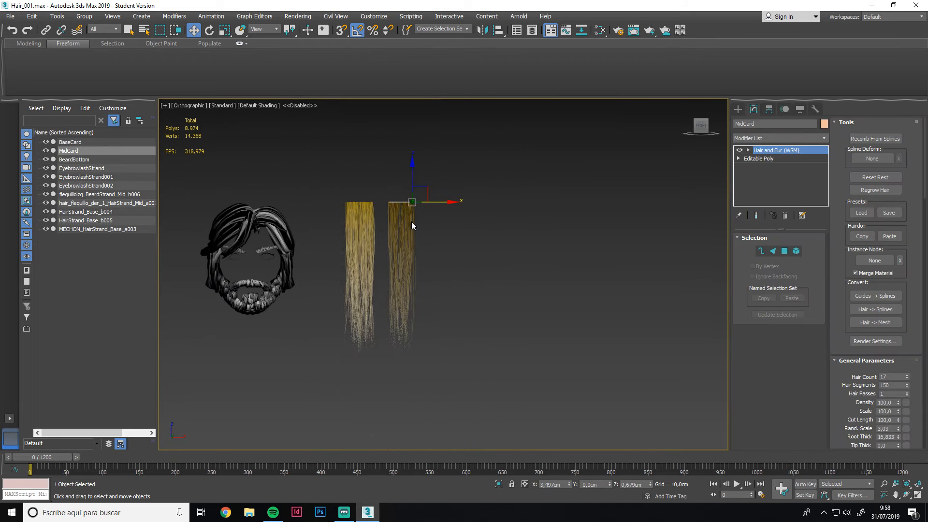
Clone MidCard along X as a copy placed at X 4.269 cm and rename it TopCard
{"action": "scroll", "coordinate": [393, 219], "scroll_direction": "up", "scroll_amount": 5}
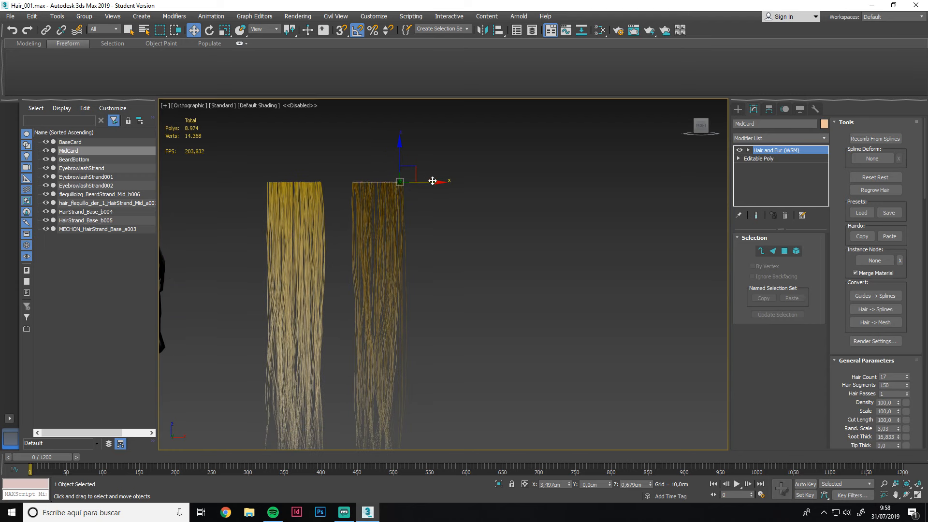
{"action": "left_click_drag", "start_coordinate": [420, 181], "coordinate": [491, 180], "text": "shift"}
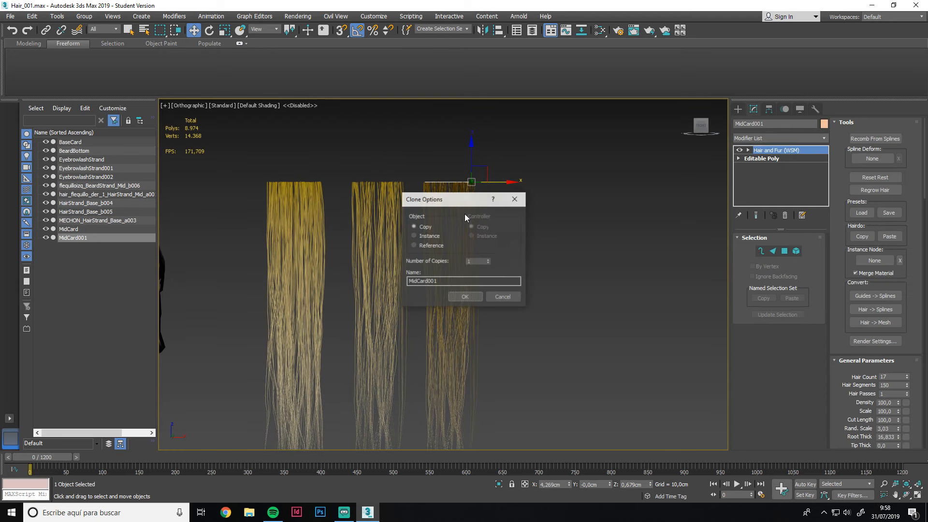
{"action": "left_click", "coordinate": [461, 297]}
{"action": "left_click", "coordinate": [767, 122]}
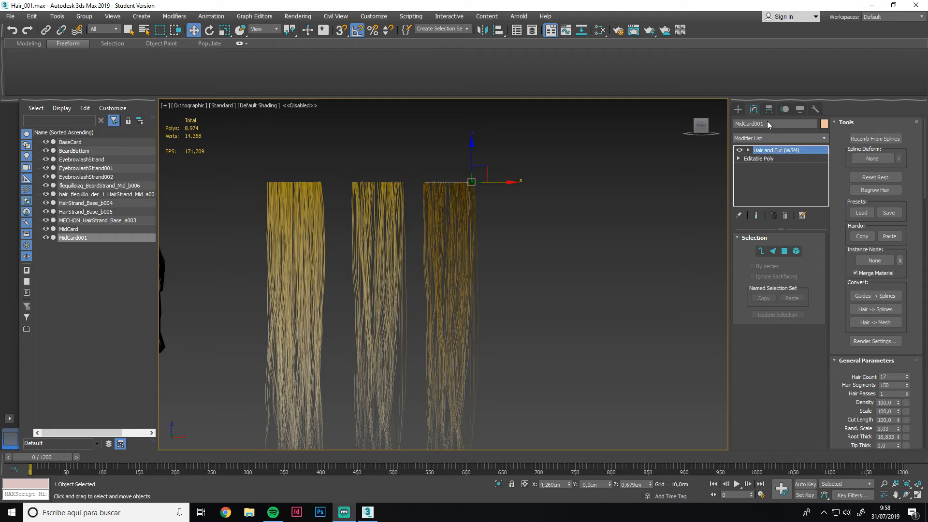
{"action": "left_click_drag", "start_coordinate": [773, 124], "coordinate": [720, 127]}
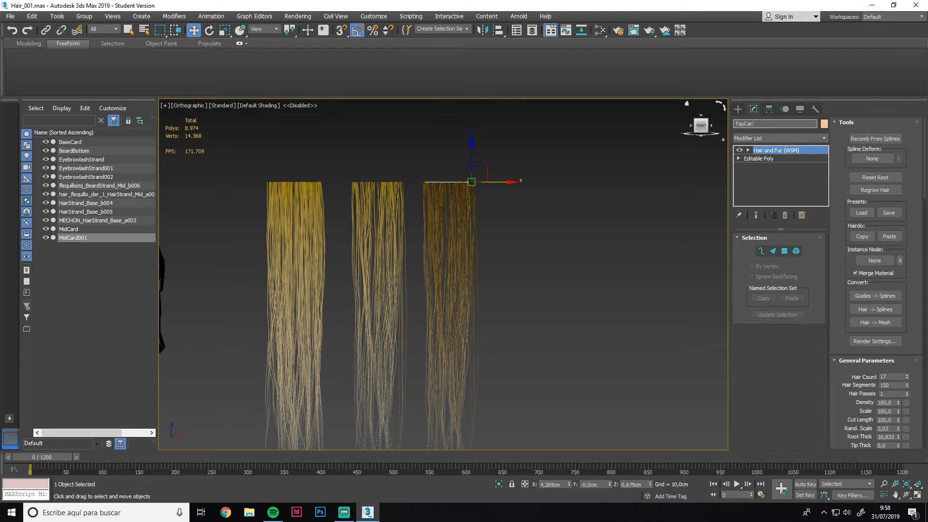
Reduce the Hair Count of TopCard to 10
{"action": "scroll", "coordinate": [465, 239], "scroll_direction": "down", "scroll_amount": 4}
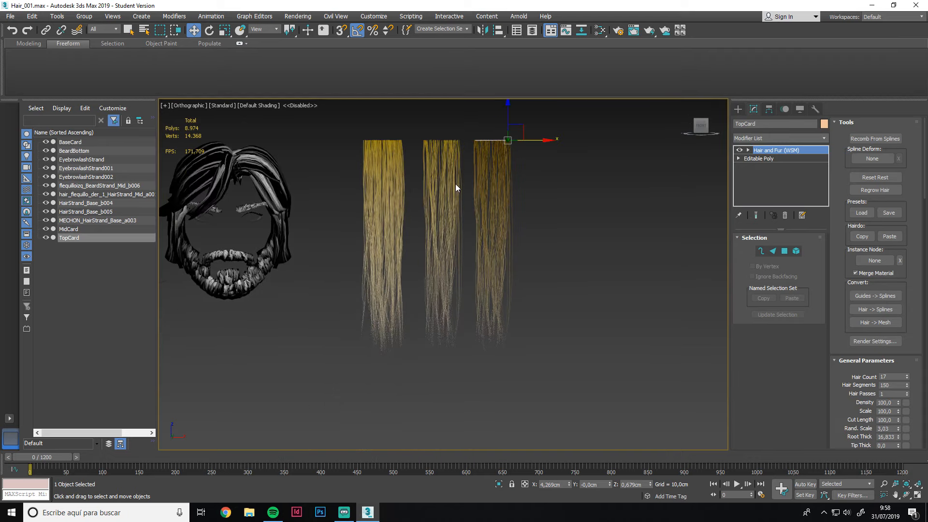
{"action": "scroll", "coordinate": [456, 202], "scroll_direction": "up", "scroll_amount": 2}
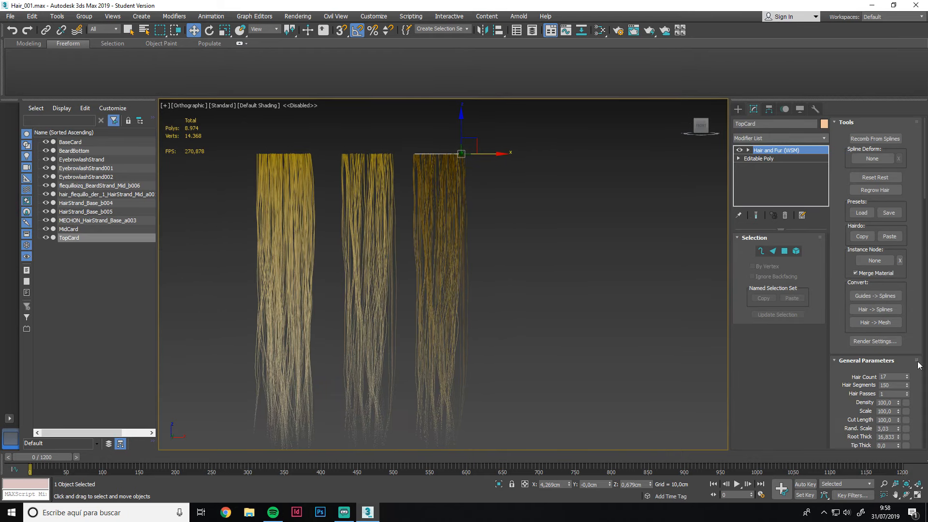
{"action": "scroll", "coordinate": [917, 359], "scroll_direction": "down", "scroll_amount": 1}
{"action": "left_click", "coordinate": [906, 350]}
{"action": "left_click", "coordinate": [906, 350]}
{"action": "left_click", "coordinate": [906, 349]}
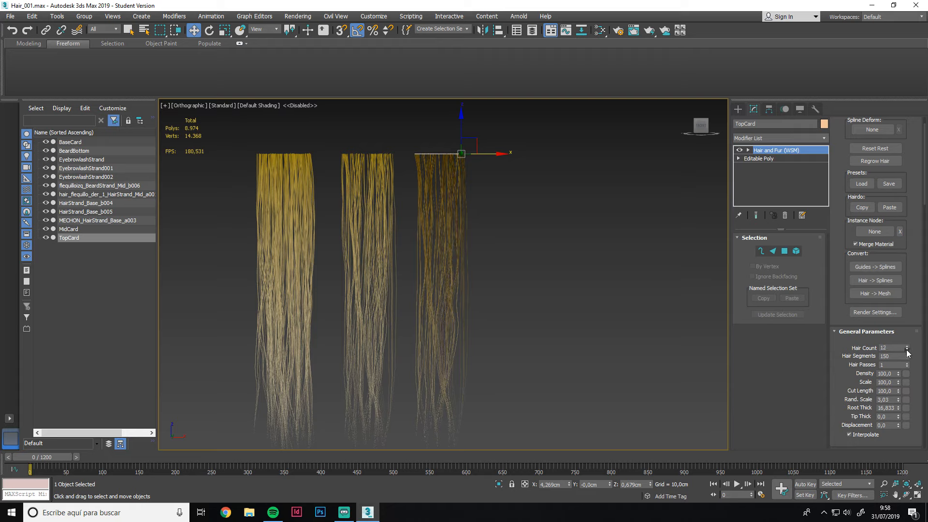
{"action": "left_click", "coordinate": [906, 349]}
{"action": "left_click", "coordinate": [907, 350]}
{"action": "left_click", "coordinate": [906, 350]}
{"action": "left_click", "coordinate": [906, 350]}
{"action": "left_click", "coordinate": [907, 350]}
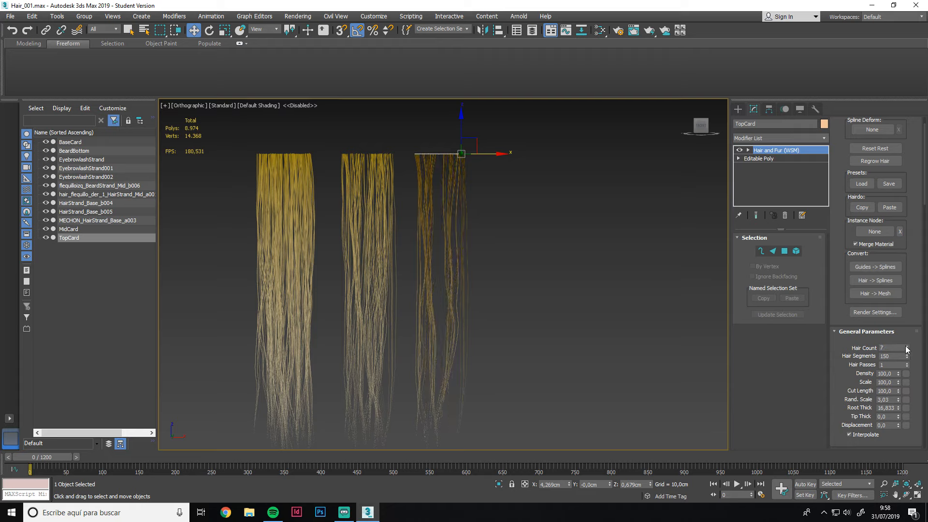
{"action": "left_click", "coordinate": [906, 346]}
{"action": "left_click", "coordinate": [907, 346]}
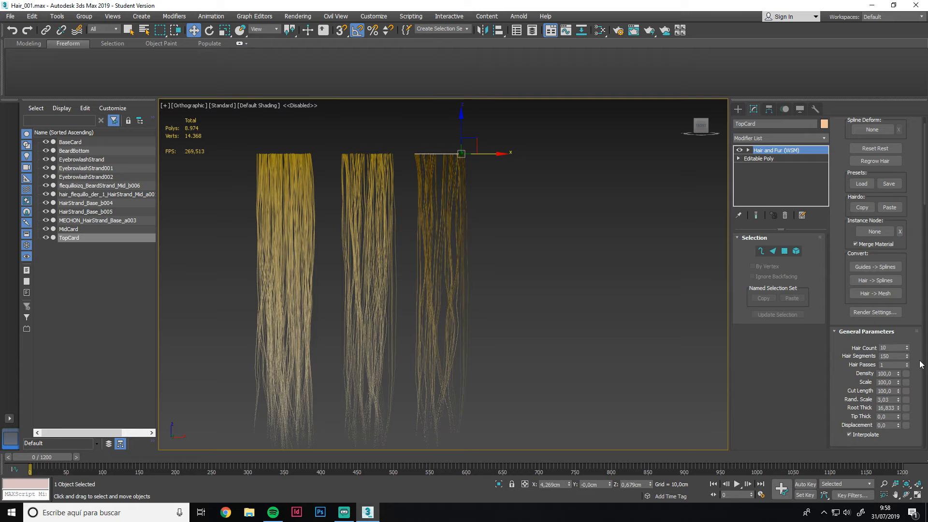
Fine-tune TopCard's general hair parameters and try a Multi Strand Count of 2
{"action": "scroll", "coordinate": [920, 363], "scroll_direction": "down", "scroll_amount": 7}
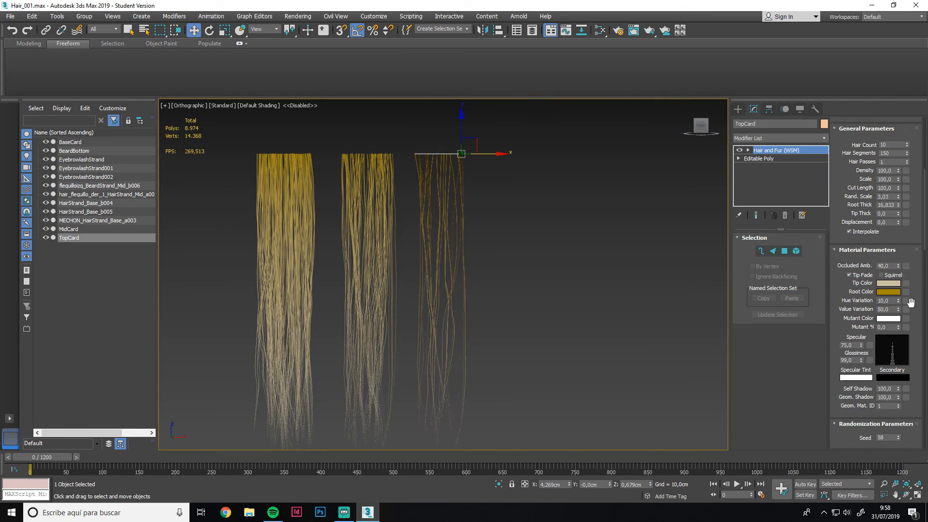
{"action": "scroll", "coordinate": [911, 302], "scroll_direction": "up", "scroll_amount": 1}
{"action": "left_click", "coordinate": [905, 160]}
{"action": "scroll", "coordinate": [901, 173], "scroll_direction": "down", "scroll_amount": 1}
{"action": "left_click", "coordinate": [906, 143]}
{"action": "left_click", "coordinate": [906, 147]}
{"action": "left_click", "coordinate": [907, 146]}
{"action": "scroll", "coordinate": [905, 193], "scroll_direction": "down", "scroll_amount": 10}
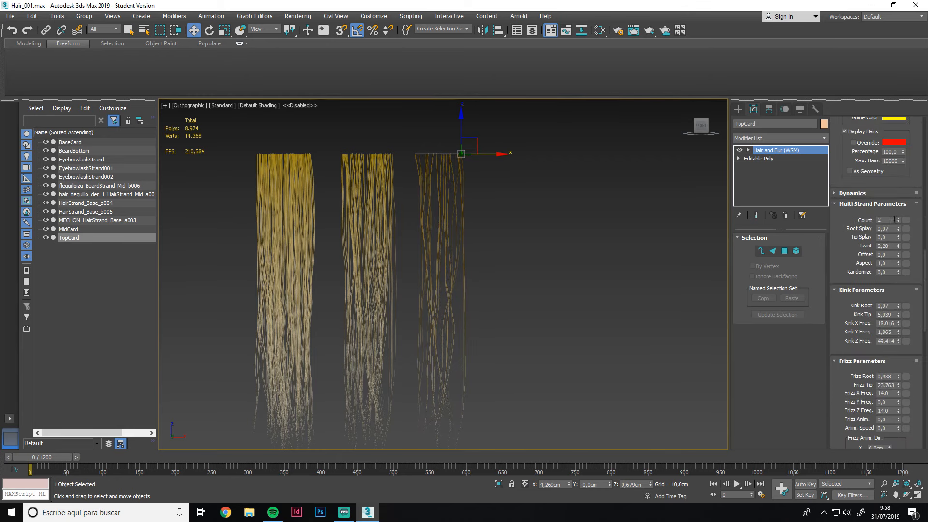
Set TopCard's Seed to 71 and its Multi Strand Count to 4
{"action": "middle_click_drag", "start_coordinate": [451, 243], "coordinate": [462, 212]}
{"action": "scroll", "coordinate": [894, 205], "scroll_direction": "up", "scroll_amount": 5}
{"action": "left_click", "coordinate": [897, 204]}
{"action": "left_click", "coordinate": [897, 204]}
{"action": "left_click", "coordinate": [897, 205]}
{"action": "left_click", "coordinate": [897, 204]}
{"action": "left_click", "coordinate": [897, 204]}
{"action": "left_click", "coordinate": [897, 204]}
{"action": "mouse_move", "coordinate": [498, 248]}
{"action": "middle_mouse_down"}
{"action": "mouse_move", "coordinate": [516, 257]}
{"action": "mouse_move", "coordinate": [488, 249]}
{"action": "middle_mouse_up"}
{"action": "scroll", "coordinate": [911, 361], "scroll_direction": "down", "scroll_amount": 7}
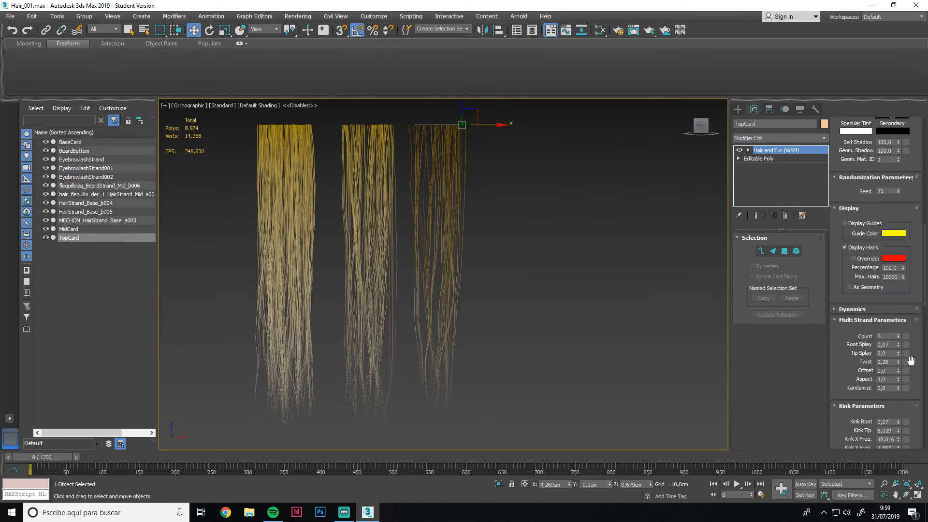
Set TopCard's Kink Tip to 5.66, Kink X Freq. to 27.204 and Kink Z Freq. to 51.885
{"action": "left_click_drag", "start_coordinate": [898, 351], "coordinate": [896, 317]}
{"action": "left_click_drag", "start_coordinate": [898, 370], "coordinate": [897, 352]}
{"action": "scroll", "coordinate": [491, 285], "scroll_direction": "down", "scroll_amount": 2}
{"action": "middle_click_drag", "start_coordinate": [490, 285], "coordinate": [509, 305]}
{"action": "middle_click_drag", "start_coordinate": [407, 237], "coordinate": [366, 229]}
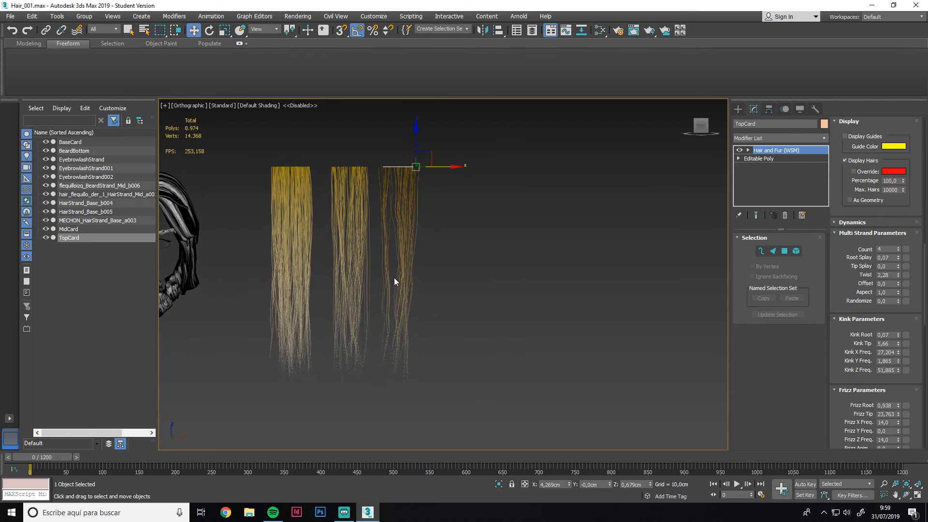
Examine the three hair cards side by side and TopCard's remaining hair parameters
{"action": "middle_click_drag", "start_coordinate": [417, 257], "coordinate": [367, 268]}
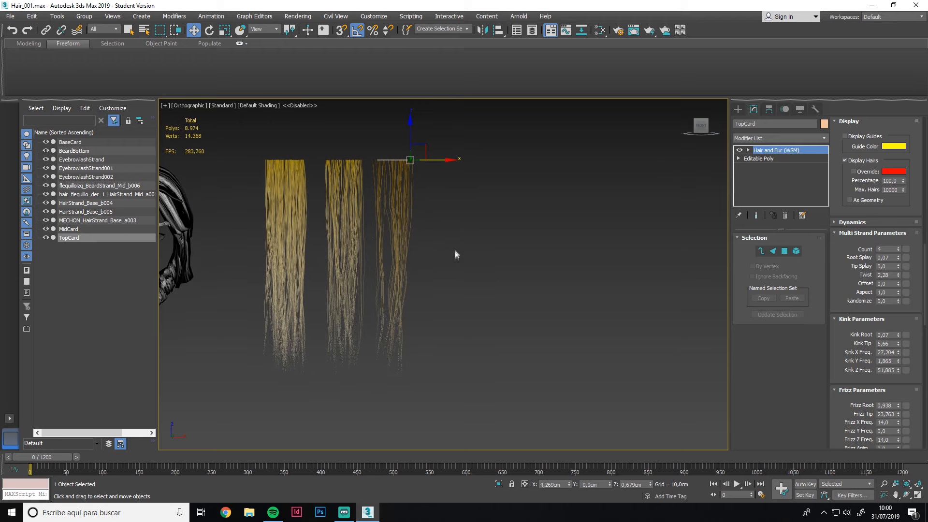
{"action": "middle_click_drag", "start_coordinate": [414, 246], "coordinate": [391, 245]}
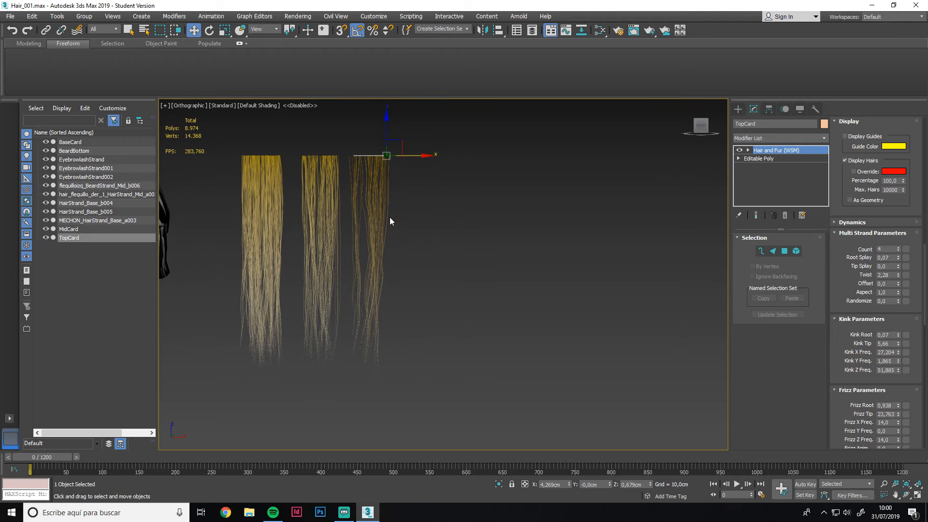
{"action": "scroll", "coordinate": [389, 217], "scroll_direction": "up", "scroll_amount": 2}
{"action": "middle_click_drag", "start_coordinate": [372, 270], "coordinate": [460, 256]}
{"action": "scroll", "coordinate": [851, 281], "scroll_direction": "down", "scroll_amount": 10}
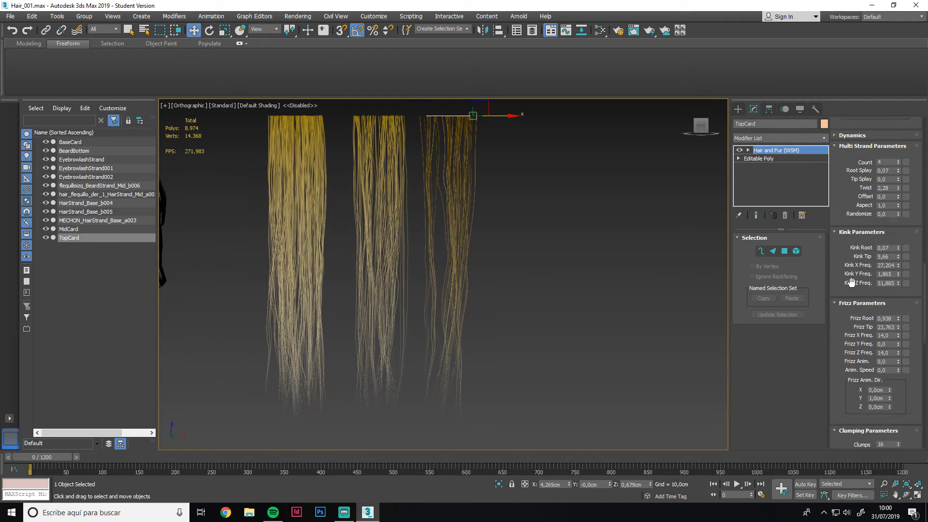
{"action": "scroll", "coordinate": [851, 280], "scroll_direction": "down", "scroll_amount": 2}
{"action": "middle_click_drag", "start_coordinate": [400, 291], "coordinate": [385, 313]}
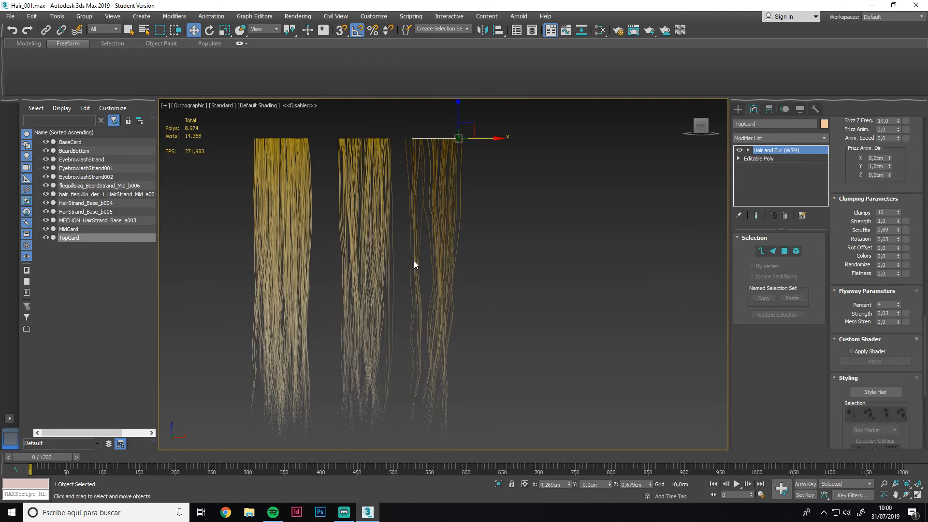
{"action": "scroll", "coordinate": [421, 251], "scroll_direction": "down", "scroll_amount": 2}
{"action": "scroll", "coordinate": [432, 236], "scroll_direction": "up", "scroll_amount": 1}
{"action": "scroll", "coordinate": [418, 202], "scroll_direction": "down", "scroll_amount": 2}
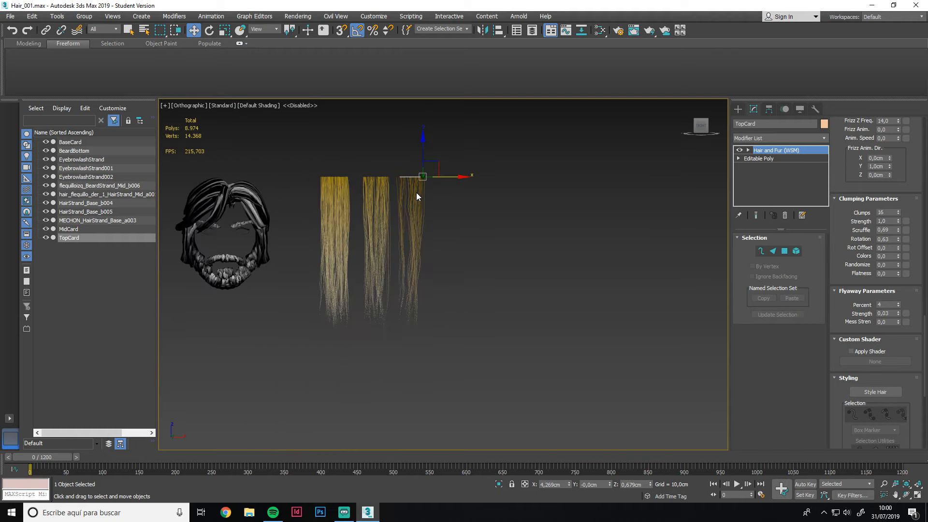
{"action": "scroll", "coordinate": [398, 199], "scroll_direction": "up", "scroll_amount": 2}
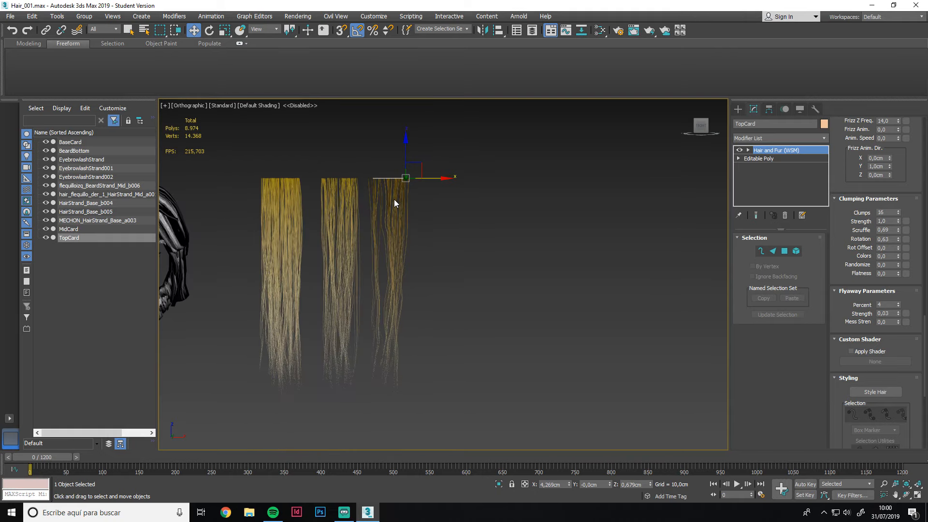
Duplicate TopCard and move the copy along X to about 4.99 cm, beside the original card
{"action": "key", "text": "ctrl+v"}
{"action": "left_click", "coordinate": [437, 292]}
{"action": "left_click_drag", "start_coordinate": [431, 178], "coordinate": [478, 178]}
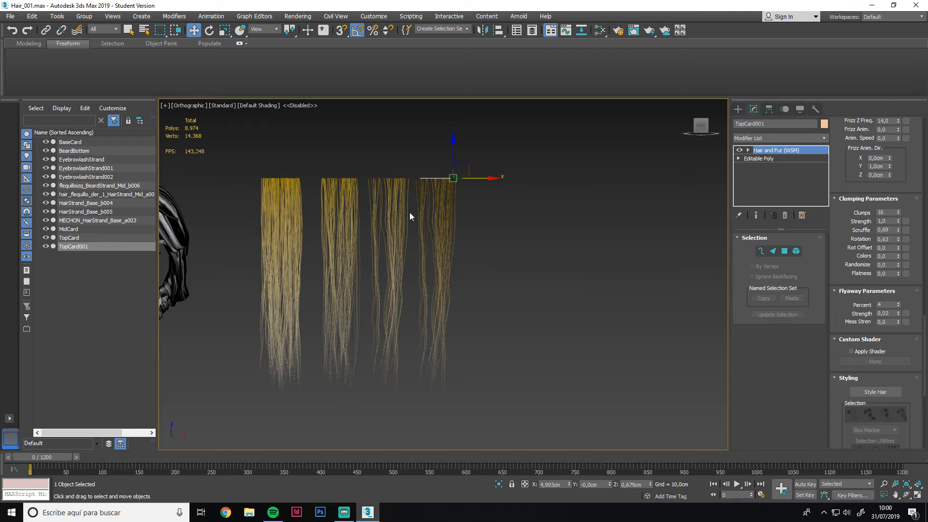
Set Clumps and Multi Strand Count to 0 on the duplicated top card
{"action": "middle_click_drag", "start_coordinate": [364, 207], "coordinate": [394, 184]}
{"action": "scroll", "coordinate": [336, 195], "scroll_direction": "up", "scroll_amount": 2}
{"action": "scroll", "coordinate": [350, 190], "scroll_direction": "down", "scroll_amount": 2}
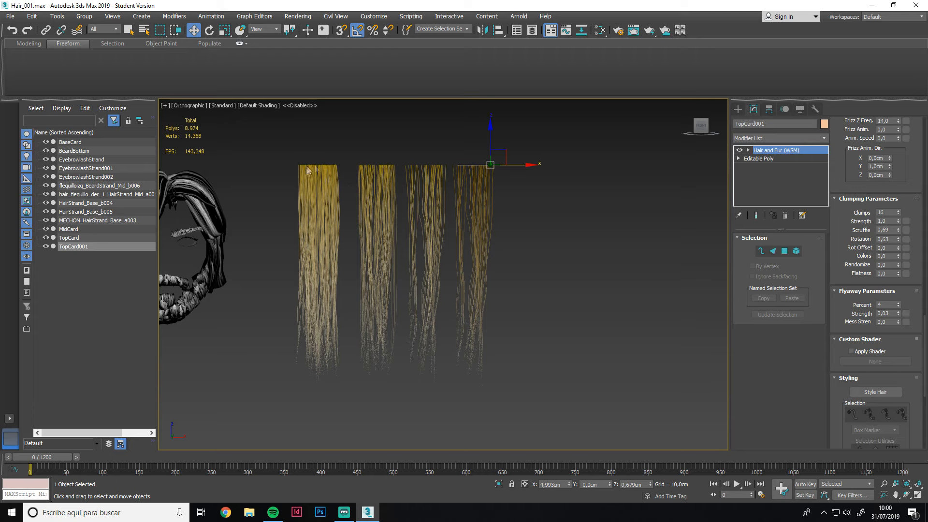
{"action": "scroll", "coordinate": [399, 206], "scroll_direction": "up", "scroll_amount": 2}
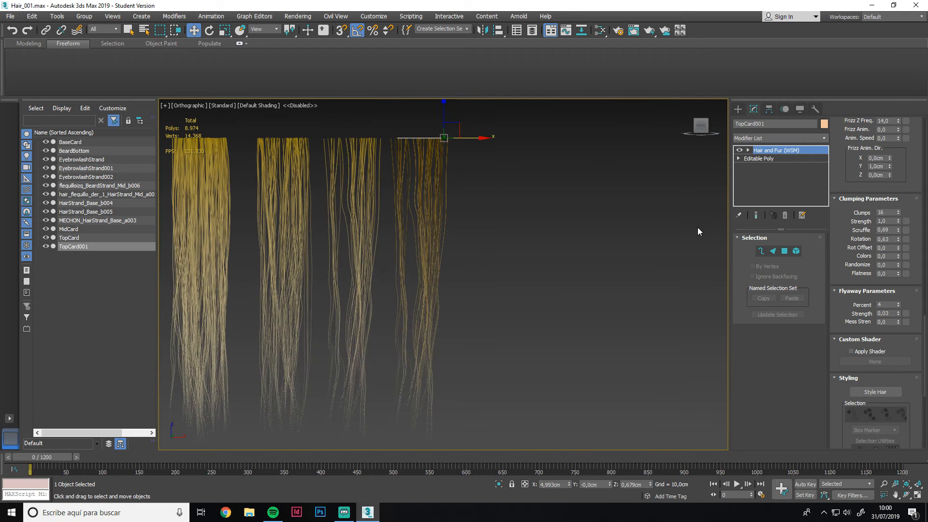
{"action": "right_click", "coordinate": [898, 213]}
{"action": "scroll", "coordinate": [899, 217], "scroll_direction": "down", "scroll_amount": 2}
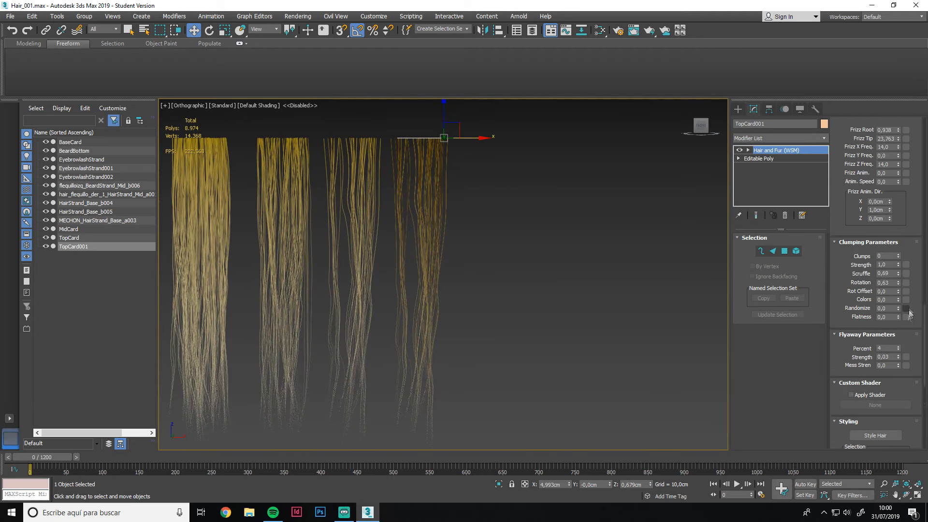
{"action": "right_click", "coordinate": [899, 247]}
{"action": "scroll", "coordinate": [903, 239], "scroll_direction": "up", "scroll_amount": 10}
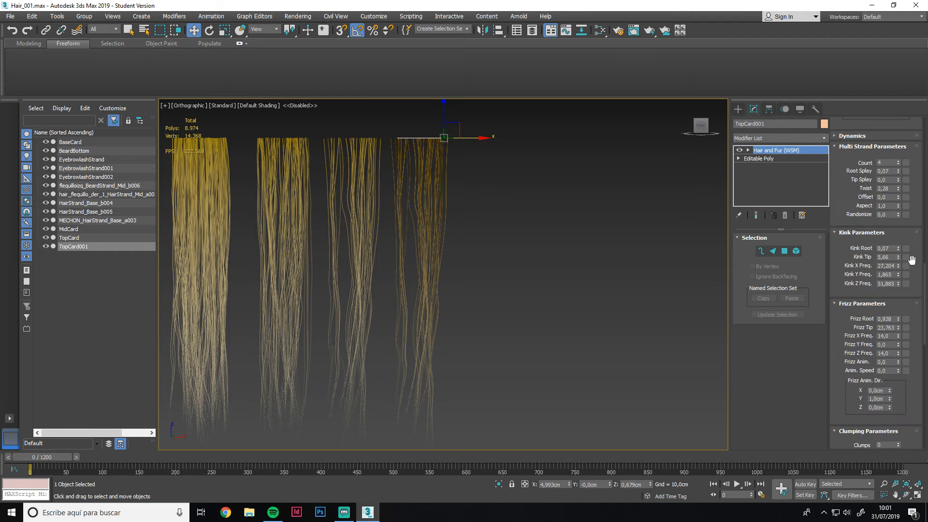
{"action": "right_click", "coordinate": [898, 221]}
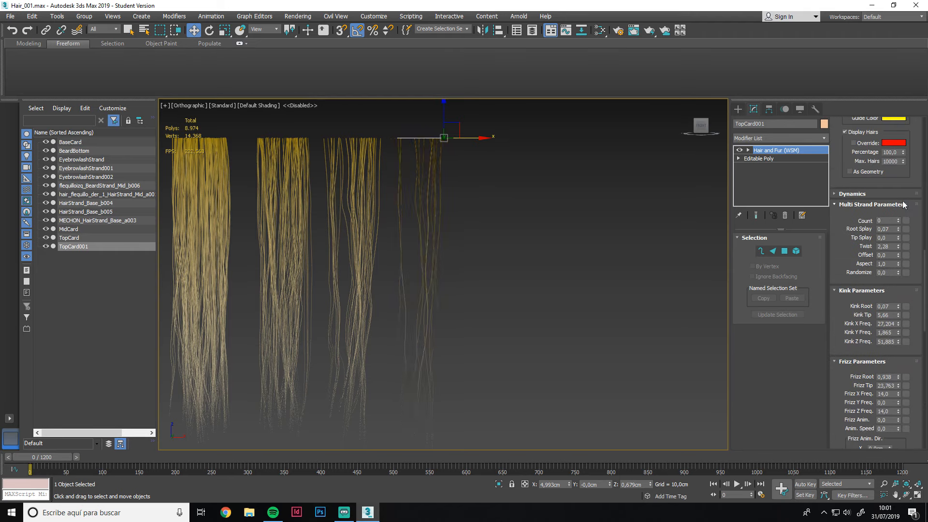
Reduce the Hair Count of the duplicated top card to 4
{"action": "scroll", "coordinate": [903, 206], "scroll_direction": "up", "scroll_amount": 8}
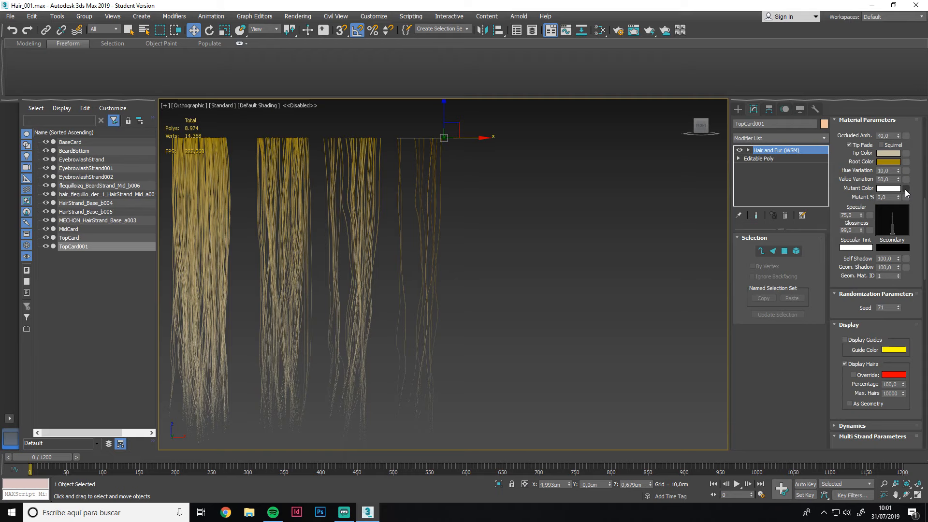
{"action": "scroll", "coordinate": [905, 193], "scroll_direction": "up", "scroll_amount": 6}
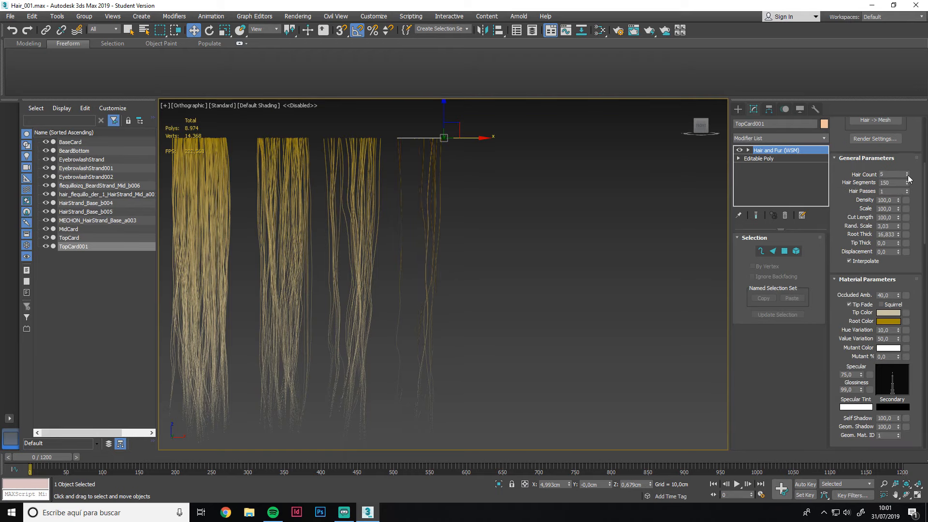
{"action": "scroll", "coordinate": [447, 215], "scroll_direction": "down", "scroll_amount": 3}
{"action": "scroll", "coordinate": [446, 215], "scroll_direction": "up", "scroll_amount": 3}
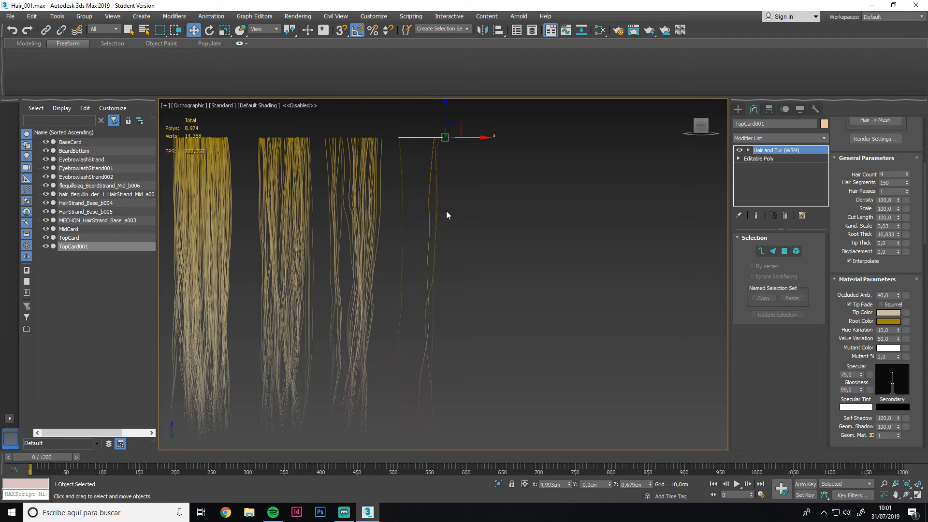
Raise the Seed of the duplicated top card step by step through 75 to vary its strand layout
{"action": "scroll", "coordinate": [911, 280], "scroll_direction": "down", "scroll_amount": 5}
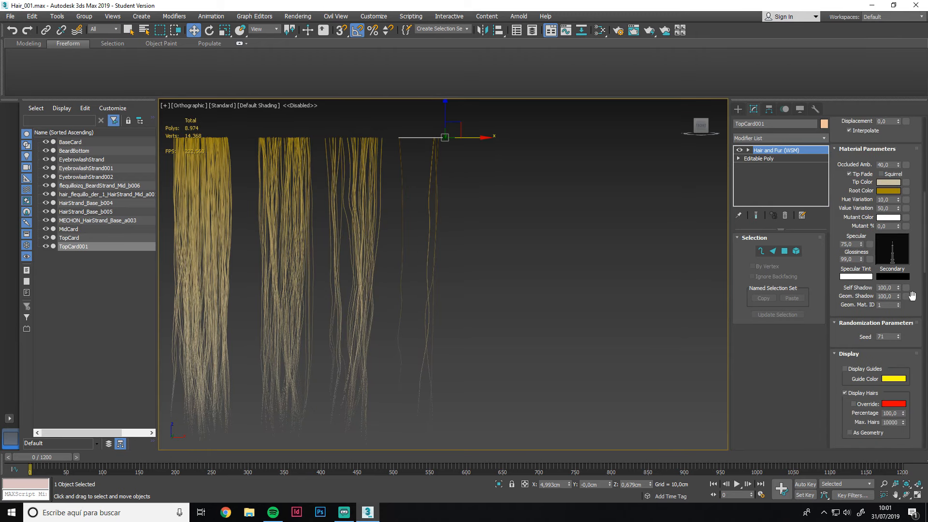
{"action": "left_click", "coordinate": [898, 335]}
{"action": "left_click", "coordinate": [898, 334]}
{"action": "left_click", "coordinate": [898, 334]}
{"action": "left_click", "coordinate": [898, 335]}
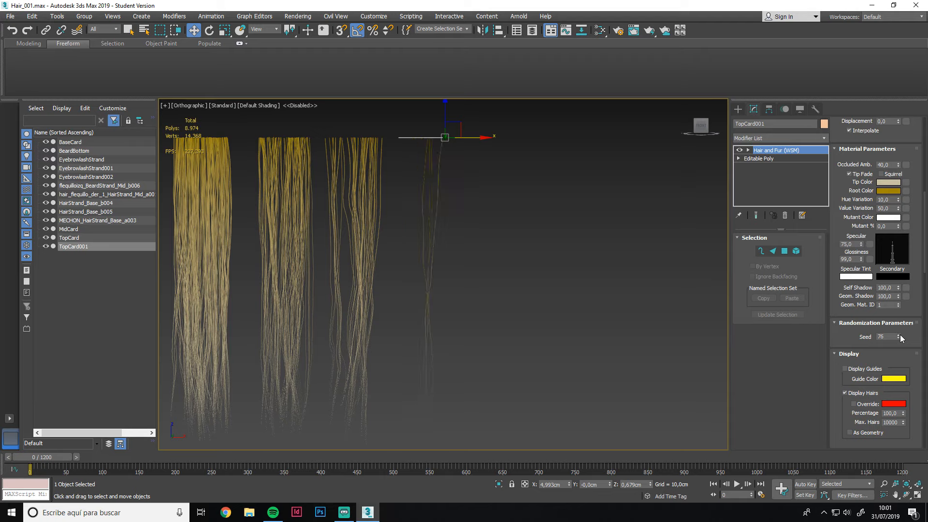
{"action": "left_click", "coordinate": [898, 334]}
{"action": "left_click", "coordinate": [898, 334]}
{"action": "left_click", "coordinate": [898, 335]}
{"action": "scroll", "coordinate": [512, 137], "scroll_direction": "down", "scroll_amount": 3}
{"action": "left_click", "coordinate": [898, 335]}
Switch the viewport to the Front view and select BaseCard
{"action": "middle_click_drag", "start_coordinate": [522, 239], "coordinate": [495, 284]}
{"action": "left_click", "coordinate": [700, 126]}
{"action": "left_click", "coordinate": [630, 268]}
{"action": "middle_click_drag", "start_coordinate": [471, 236], "coordinate": [546, 248]}
{"action": "left_click_drag", "start_coordinate": [366, 133], "coordinate": [417, 175]}
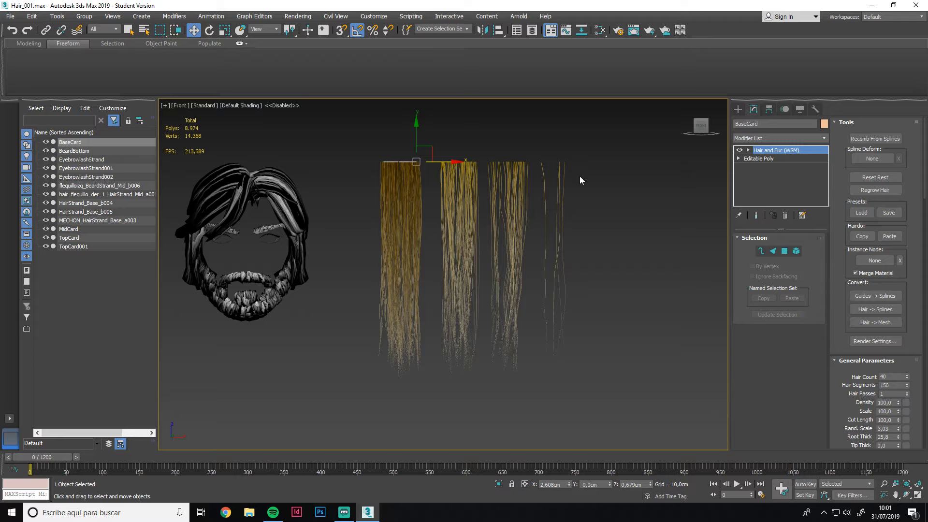
Examine the eyelash, eyebrow and beard strands of the head model up close
{"action": "scroll", "coordinate": [352, 180], "scroll_direction": "up", "scroll_amount": 15}
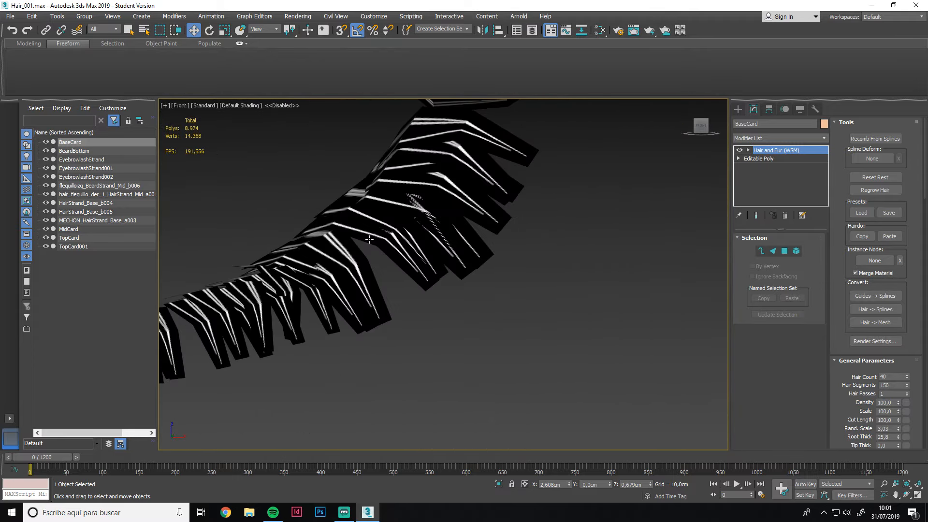
{"action": "scroll", "coordinate": [369, 239], "scroll_direction": "down", "scroll_amount": 8}
{"action": "scroll", "coordinate": [348, 190], "scroll_direction": "up", "scroll_amount": 3}
{"action": "middle_click_drag", "start_coordinate": [283, 179], "coordinate": [334, 207]}
{"action": "scroll", "coordinate": [382, 232], "scroll_direction": "down", "scroll_amount": 5}
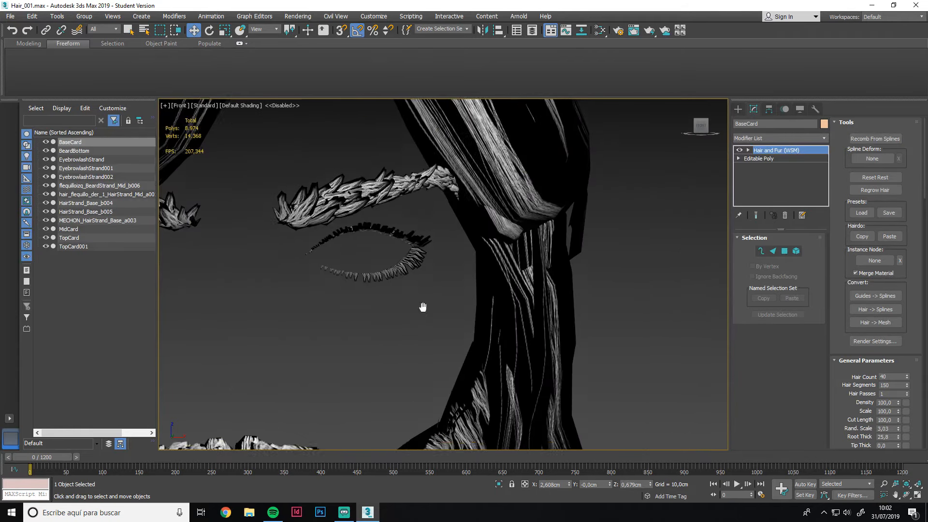
{"action": "scroll", "coordinate": [444, 324], "scroll_direction": "up", "scroll_amount": 8}
{"action": "scroll", "coordinate": [349, 344], "scroll_direction": "down", "scroll_amount": 7}
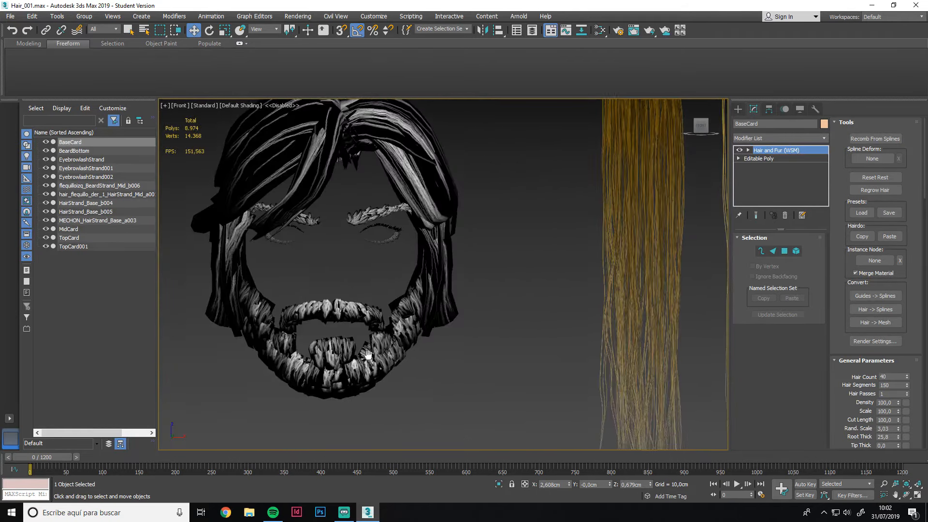
Select the beard, eyebrow and eyelash meshes in turn to inspect how their cards are laid out
{"action": "scroll", "coordinate": [371, 344], "scroll_direction": "up", "scroll_amount": 8}
{"action": "left_click", "coordinate": [391, 273]}
{"action": "left_click", "coordinate": [380, 296]}
{"action": "scroll", "coordinate": [386, 296], "scroll_direction": "down", "scroll_amount": 6}
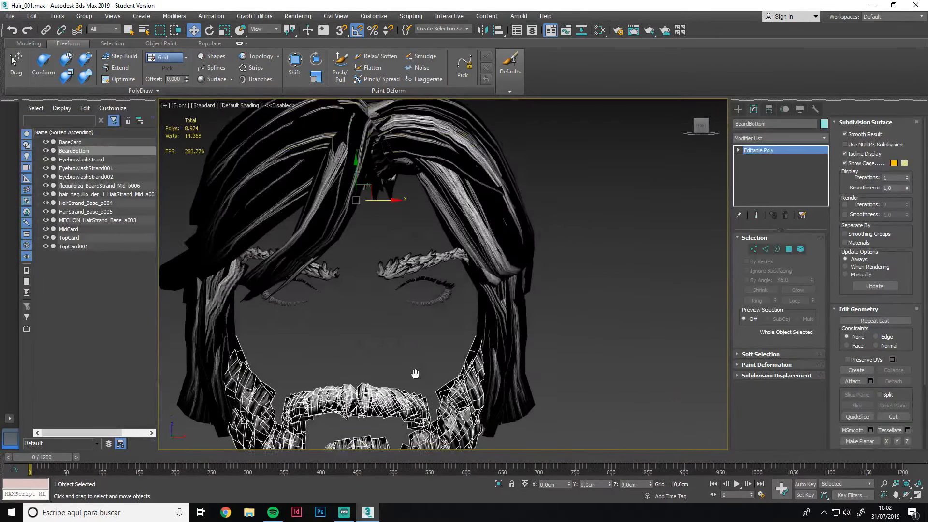
{"action": "scroll", "coordinate": [406, 298], "scroll_direction": "up", "scroll_amount": 7}
{"action": "left_click", "coordinate": [411, 303]}
{"action": "middle_click_drag", "start_coordinate": [438, 310], "coordinate": [358, 261]}
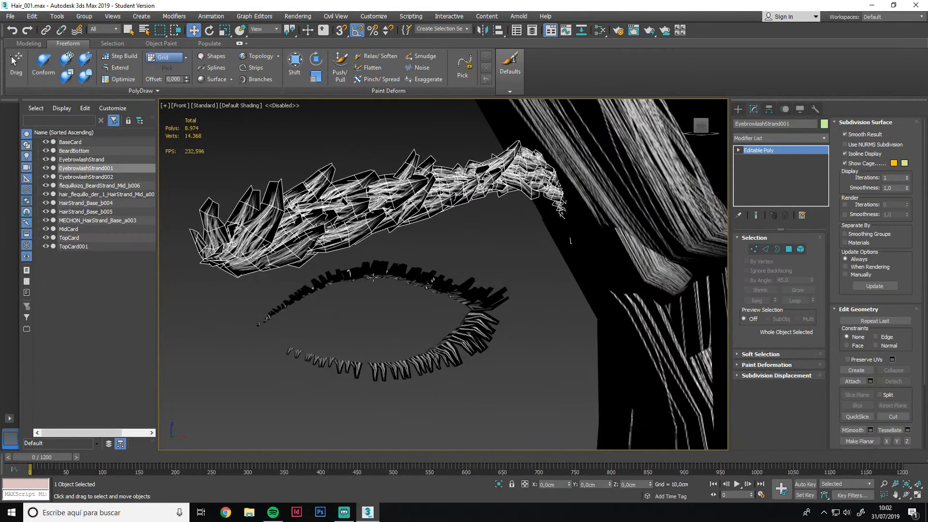
{"action": "left_click", "coordinate": [347, 269]}
{"action": "scroll", "coordinate": [327, 244], "scroll_direction": "down", "scroll_amount": 7}
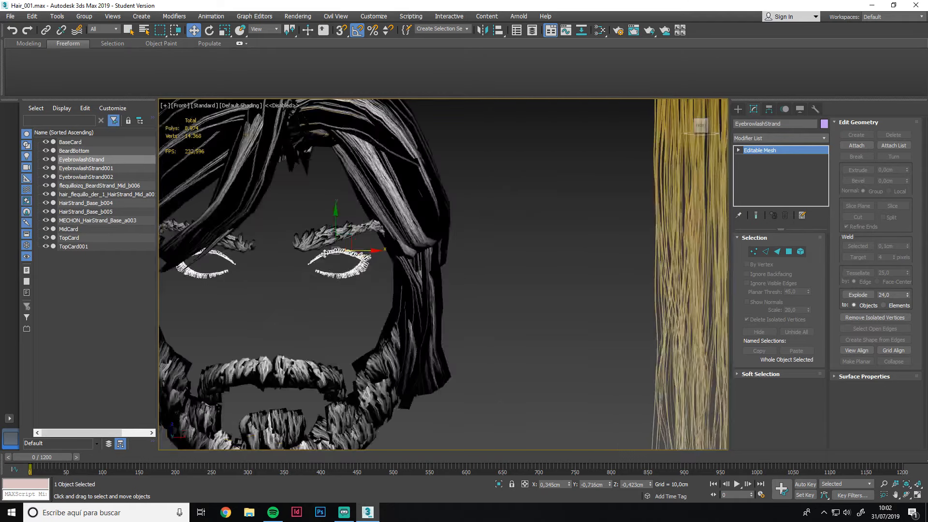
{"action": "middle_click_drag", "start_coordinate": [361, 409], "coordinate": [386, 285]}
{"action": "left_click", "coordinate": [389, 298]}
{"action": "middle_click_drag", "start_coordinate": [433, 341], "coordinate": [395, 341]}
{"action": "scroll", "coordinate": [419, 217], "scroll_direction": "down", "scroll_amount": 5}
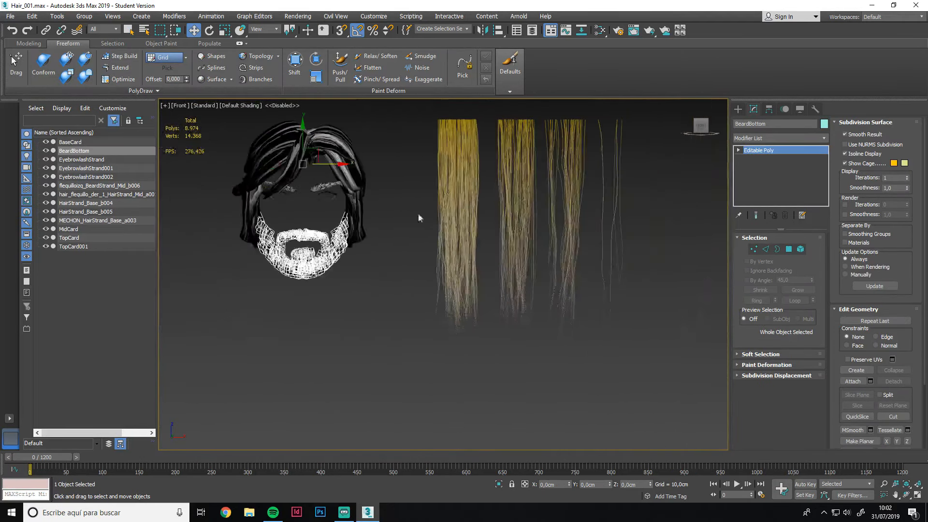
Try to convert BaseCard's hair to a mesh from the Front view
{"action": "left_click", "coordinate": [438, 120]}
{"action": "scroll", "coordinate": [438, 120], "scroll_direction": "up", "scroll_amount": 2}
{"action": "middle_click_drag", "start_coordinate": [439, 119], "coordinate": [299, 151]}
{"action": "left_click_drag", "start_coordinate": [315, 135], "coordinate": [347, 185]}
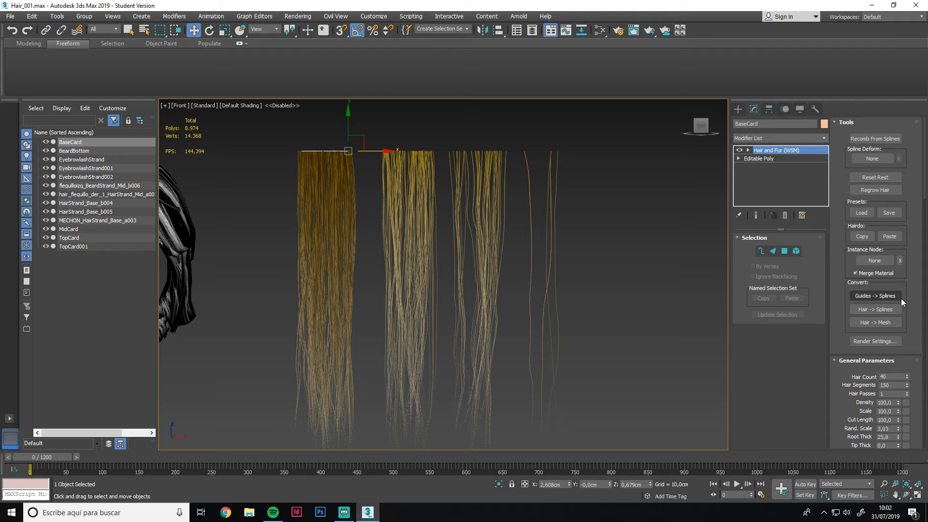
{"action": "left_click", "coordinate": [876, 322]}
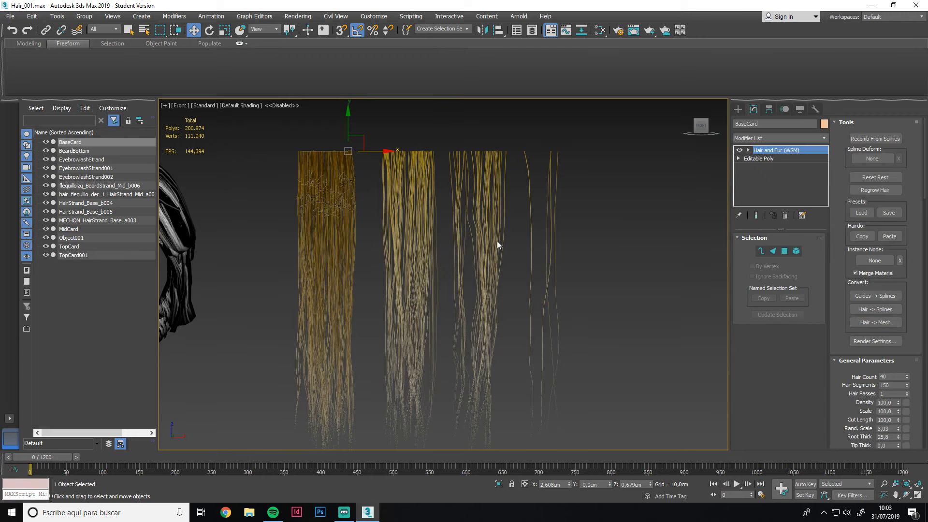
Inspect the mesh generated from BaseCard's hair and delete it
{"action": "scroll", "coordinate": [324, 193], "scroll_direction": "up", "scroll_amount": 4}
{"action": "left_click", "coordinate": [323, 194]}
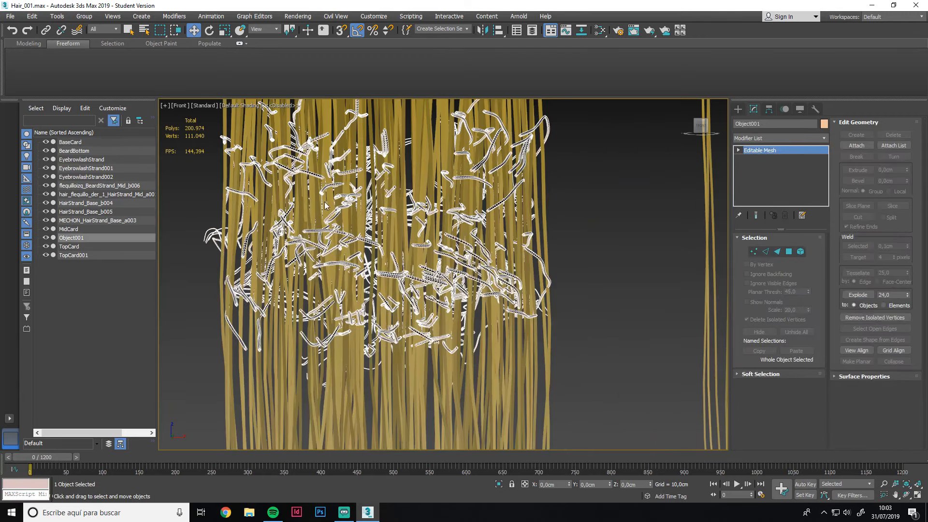
{"action": "scroll", "coordinate": [330, 200], "scroll_direction": "down", "scroll_amount": 5}
{"action": "middle_click_drag", "start_coordinate": [330, 199], "coordinate": [374, 245], "text": "alt"}
{"action": "key", "text": "Delete"}
Convert BaseCard's hair to a mesh from an orbited orthographic view
{"action": "scroll", "coordinate": [357, 213], "scroll_direction": "up", "scroll_amount": 4}
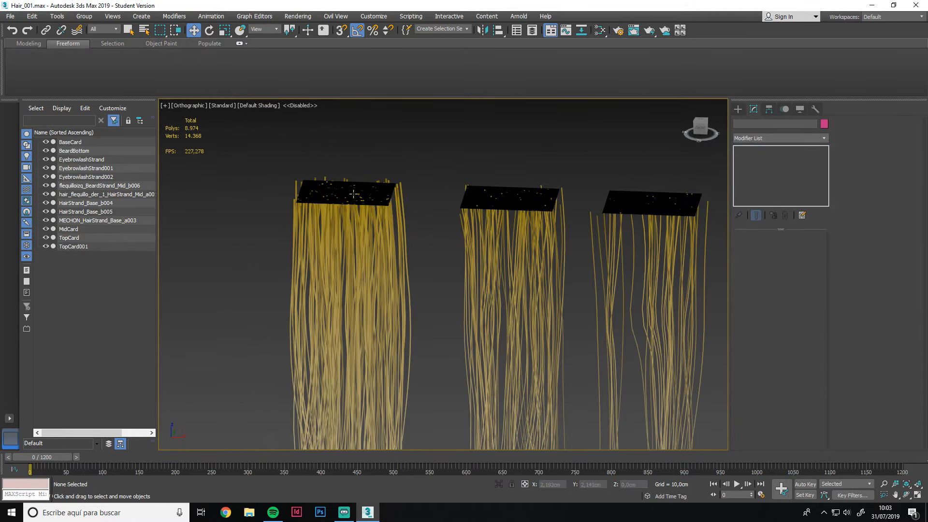
{"action": "left_click", "coordinate": [351, 214]}
{"action": "middle_click_drag", "start_coordinate": [437, 255], "coordinate": [455, 239]}
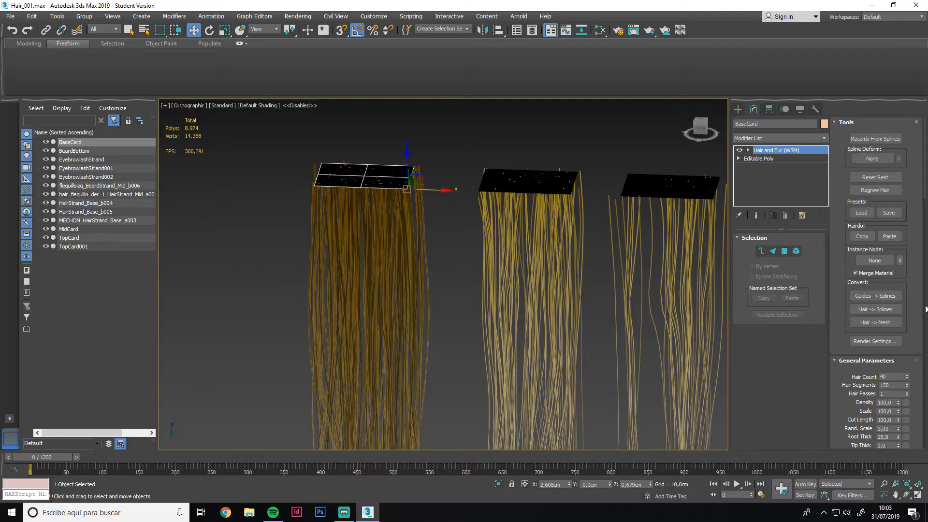
{"action": "left_click", "coordinate": [875, 310]}
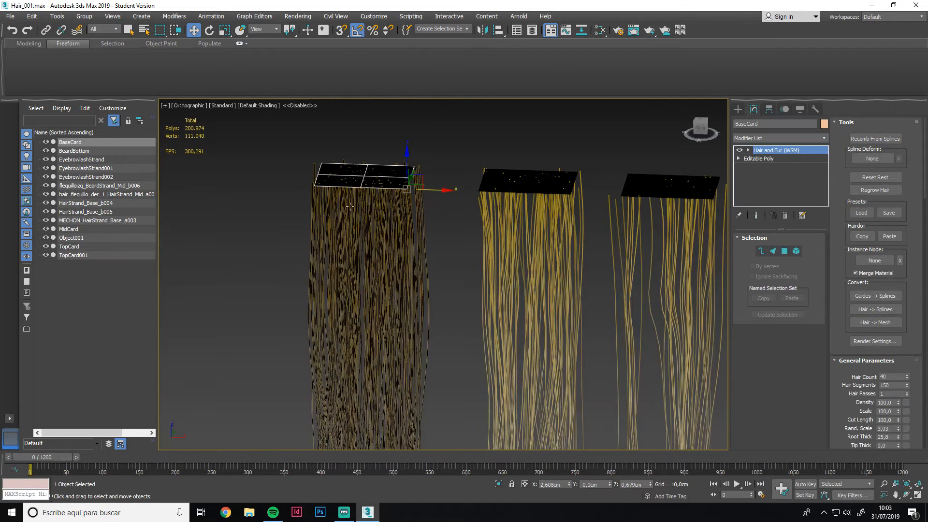
Convert the remaining cards' hair to meshes and hide all four original card planes
{"action": "scroll", "coordinate": [401, 235], "scroll_direction": "up", "scroll_amount": 6}
{"action": "scroll", "coordinate": [380, 232], "scroll_direction": "down", "scroll_amount": 5}
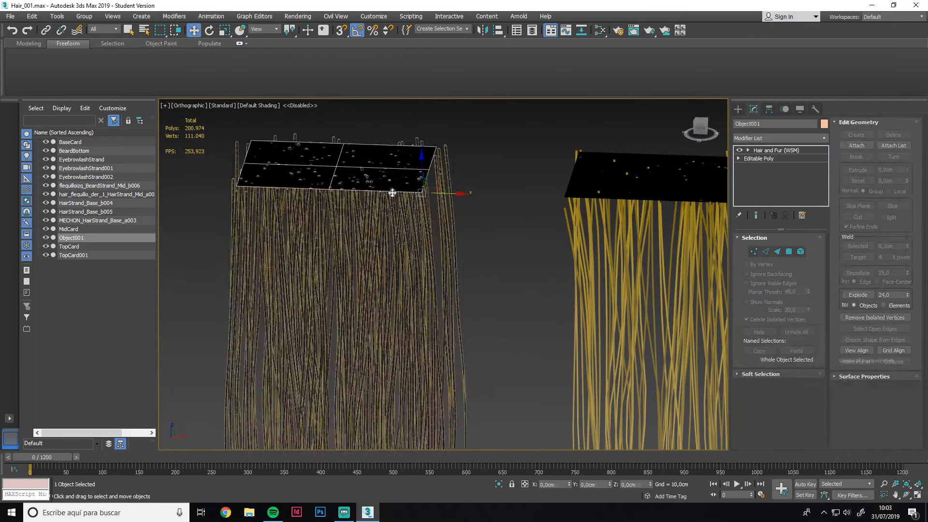
{"action": "right_click", "coordinate": [368, 195]}
{"action": "left_click", "coordinate": [418, 173]}
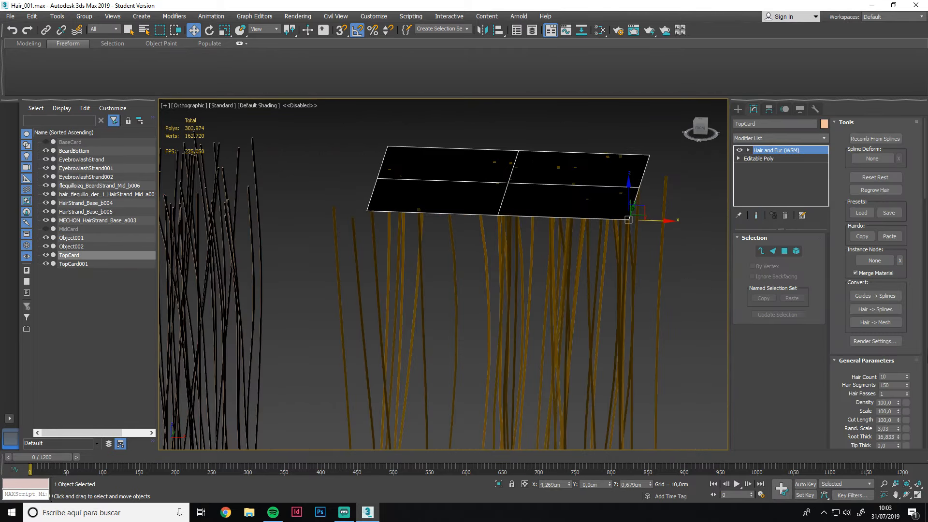
{"action": "right_click", "coordinate": [586, 214]}
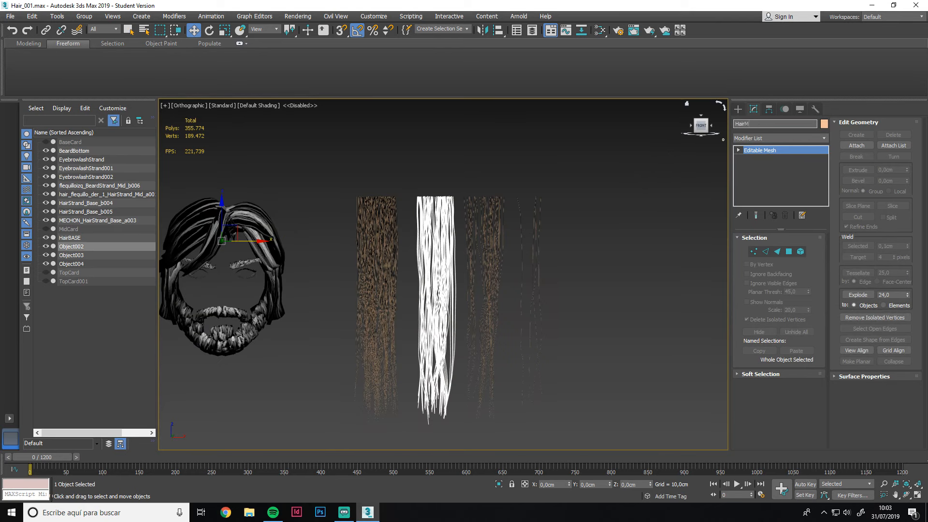
Rename the mid card's hair mesh HairMID and the top card's hair mesh HairTOP
{"action": "type", "text": "ID"}
{"action": "left_click", "coordinate": [499, 259]}
{"action": "type", "text": "TOP"}
{"action": "key", "text": "Return"}
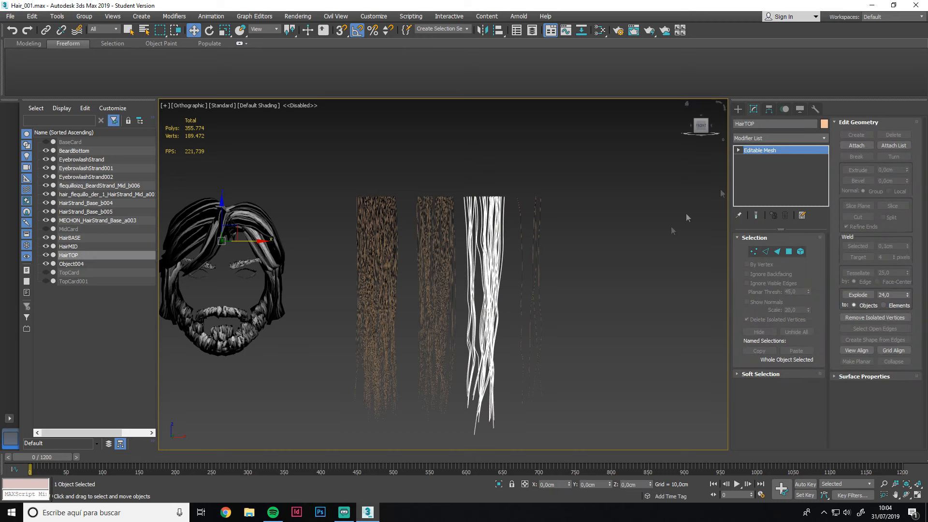
Rename the sparse card's hair mesh HairFLYAWAY
{"action": "left_click", "coordinate": [539, 261]}
{"action": "type", "text": "HairFLYAWAY"}
{"action": "key", "text": "Return"}
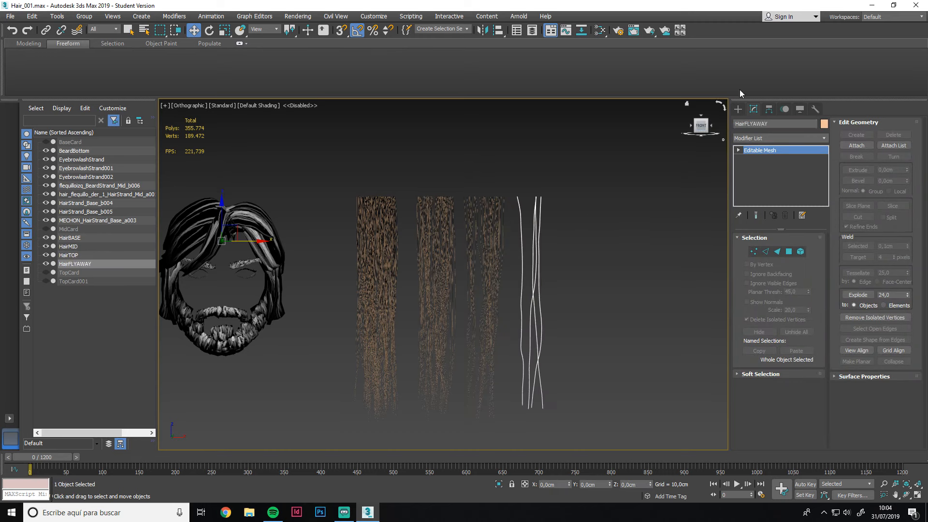
Create a plane of about 3.63 by 3.48 cm covering all four hair meshes in the Front view
{"action": "left_click", "coordinate": [558, 216]}
{"action": "middle_click_drag", "start_coordinate": [528, 238], "coordinate": [452, 196]}
{"action": "left_click", "coordinate": [738, 109]}
{"action": "left_click", "coordinate": [797, 208]}
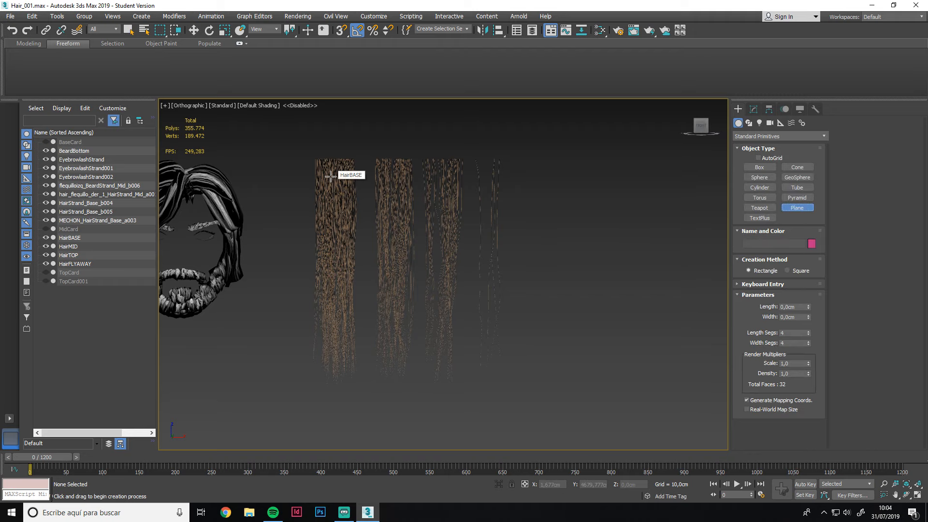
{"action": "key", "text": "f"}
{"action": "left_click_drag", "start_coordinate": [341, 170], "coordinate": [535, 372]}
{"action": "scroll", "coordinate": [534, 366], "scroll_direction": "down", "scroll_amount": 2}
{"action": "right_click", "coordinate": [535, 372]}
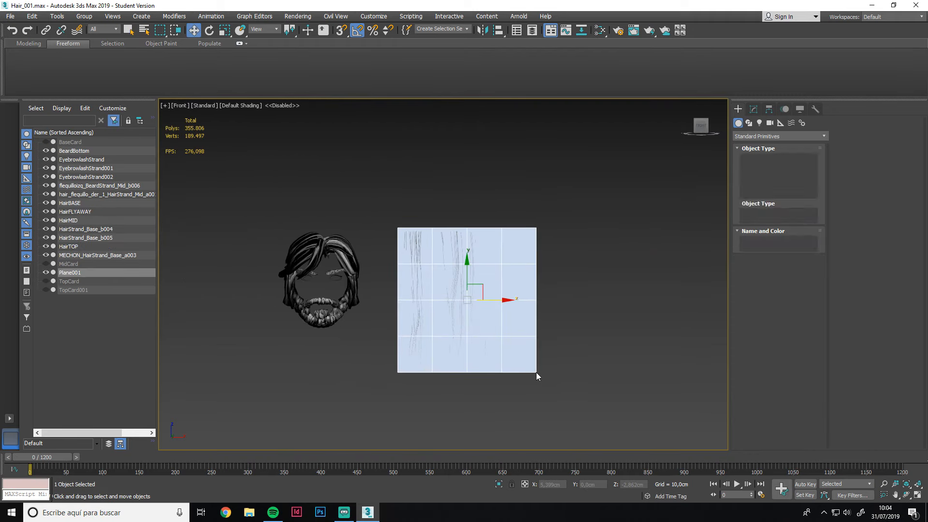
Set the new plane's width to 3.633 cm to make it square
{"action": "scroll", "coordinate": [503, 323], "scroll_direction": "up", "scroll_amount": 2}
{"action": "middle_click_drag", "start_coordinate": [503, 323], "coordinate": [469, 307]}
{"action": "left_click", "coordinate": [753, 109]}
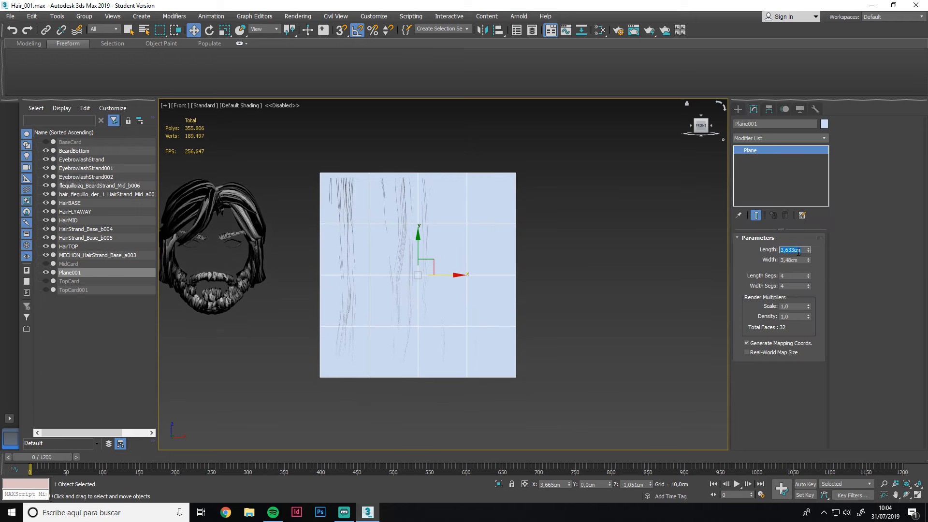
{"action": "middle_click_drag", "start_coordinate": [418, 284], "coordinate": [451, 282]}
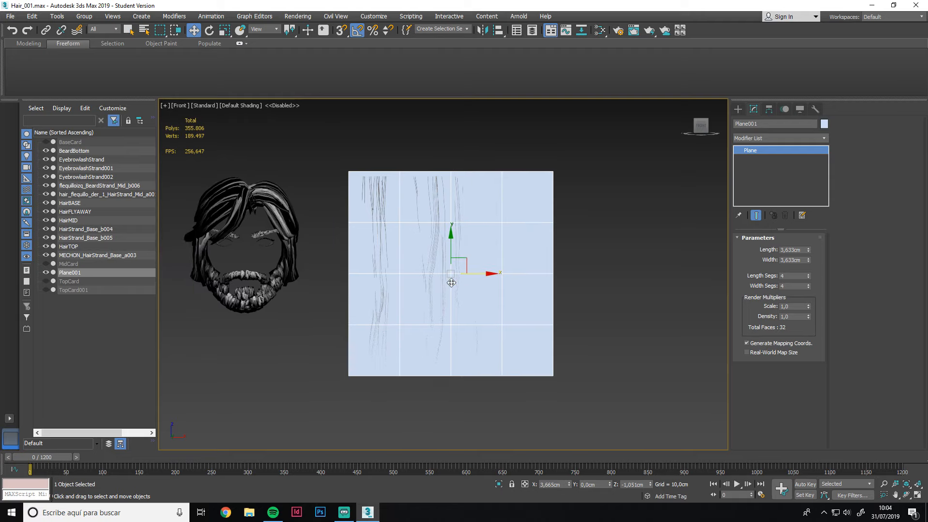
Move the plane behind the hair meshes to Y 0.51 cm and shift it horizontally to X 3.61 cm
{"action": "scroll", "coordinate": [462, 276], "scroll_direction": "up", "scroll_amount": 2}
{"action": "middle_click_drag", "start_coordinate": [520, 279], "coordinate": [438, 285], "text": "alt"}
{"action": "left_click", "coordinate": [701, 128]}
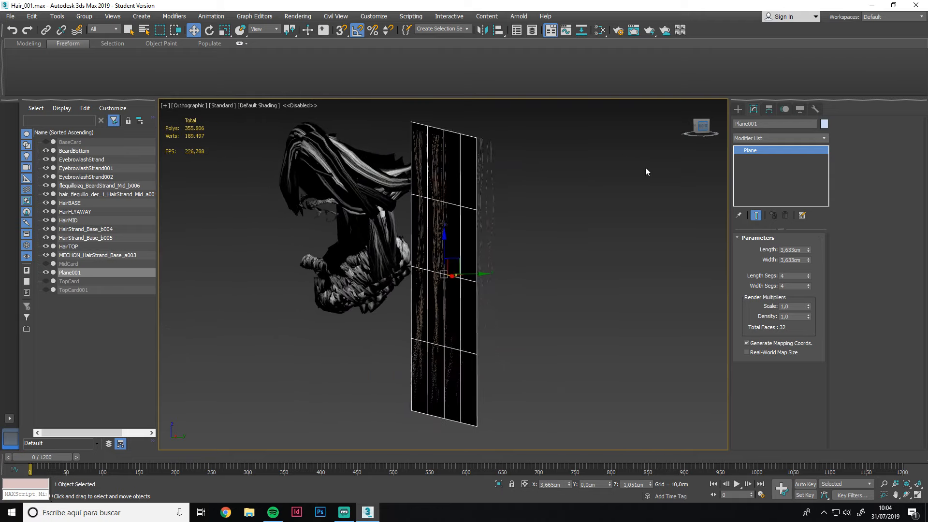
{"action": "left_click_drag", "start_coordinate": [472, 273], "coordinate": [514, 273]}
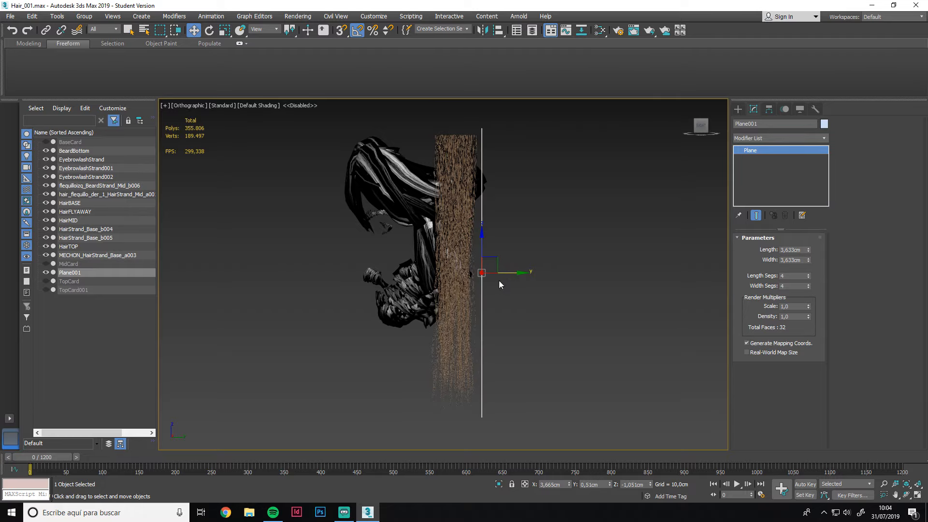
{"action": "left_click", "coordinate": [691, 129]}
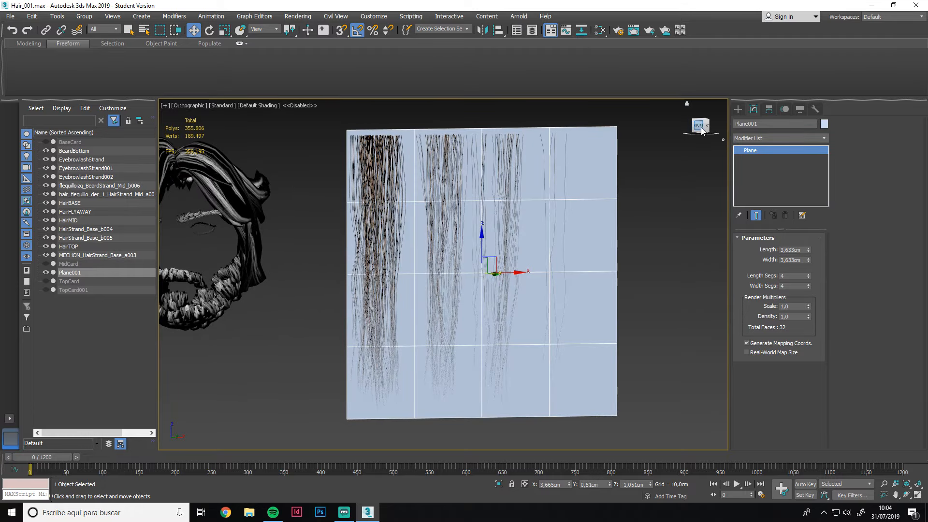
{"action": "left_click", "coordinate": [702, 130]}
{"action": "left_click_drag", "start_coordinate": [531, 277], "coordinate": [526, 277]}
{"action": "middle_click_drag", "start_coordinate": [541, 263], "coordinate": [545, 266]}
Try to reset the plane's length and width segments, and undo both changes
{"action": "right_click", "coordinate": [807, 275]}
{"action": "right_click", "coordinate": [809, 286]}
{"action": "key", "text": "ctrl+z"}
{"action": "key", "text": "ctrl+z"}
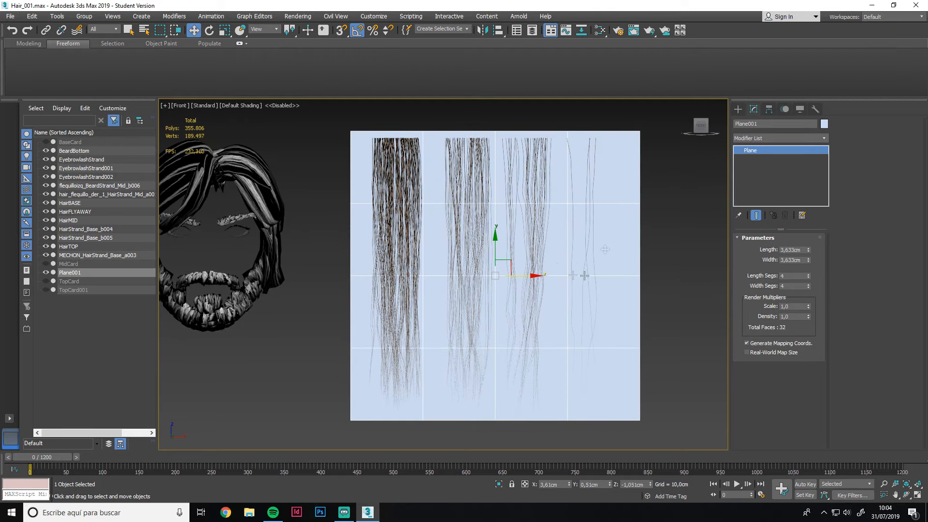
Apply an Unwrap UVW modifier to the plane and open its UV editor
{"action": "middle_click_drag", "start_coordinate": [423, 273], "coordinate": [396, 227]}
{"action": "middle_click_drag", "start_coordinate": [442, 292], "coordinate": [449, 344], "text": "alt"}
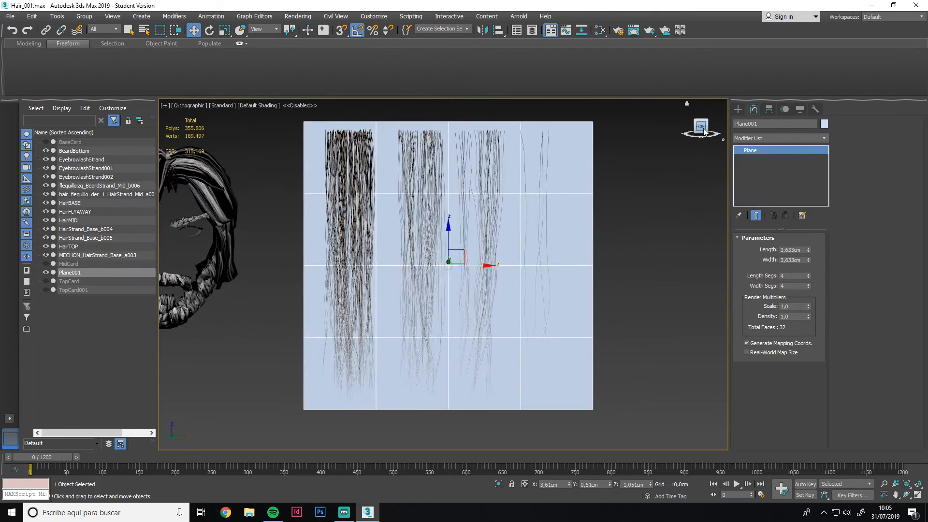
{"action": "left_click", "coordinate": [700, 127]}
{"action": "left_click", "coordinate": [761, 139]}
{"action": "key", "text": "u"}
{"action": "key", "text": "Return"}
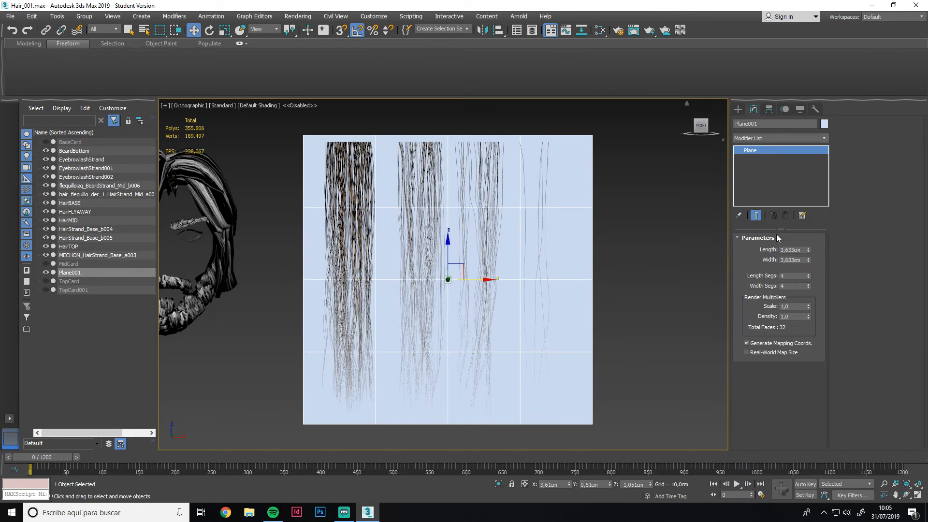
{"action": "left_click", "coordinate": [874, 443]}
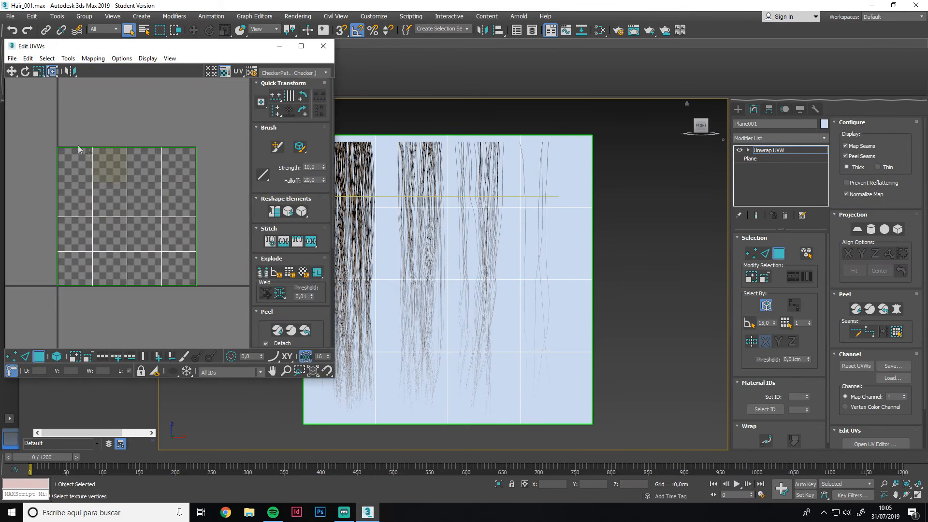
Select all of the plane's UV faces, pack them in UV space and close the UV editor
{"action": "left_click_drag", "start_coordinate": [58, 127], "coordinate": [213, 299]}
{"action": "scroll", "coordinate": [280, 304], "scroll_direction": "down", "scroll_amount": 5}
{"action": "left_click", "coordinate": [261, 281]}
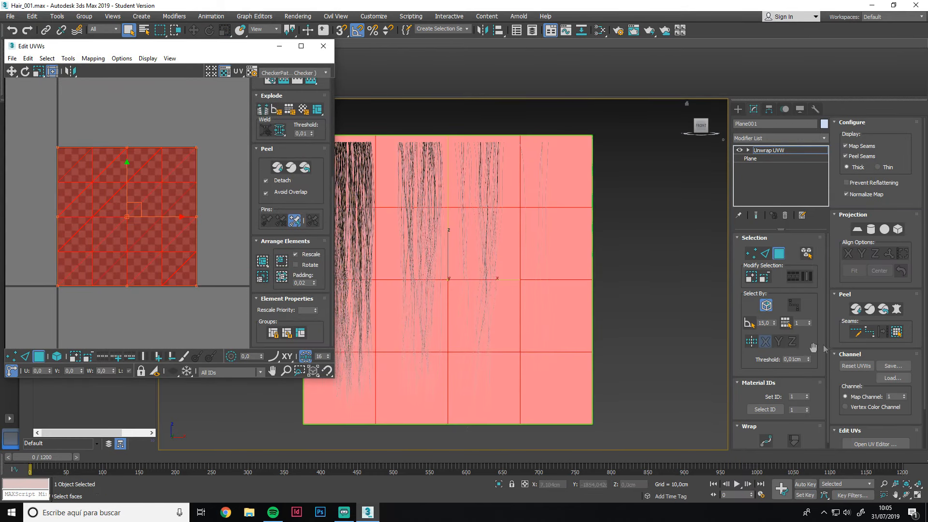
{"action": "left_click", "coordinate": [323, 46]}
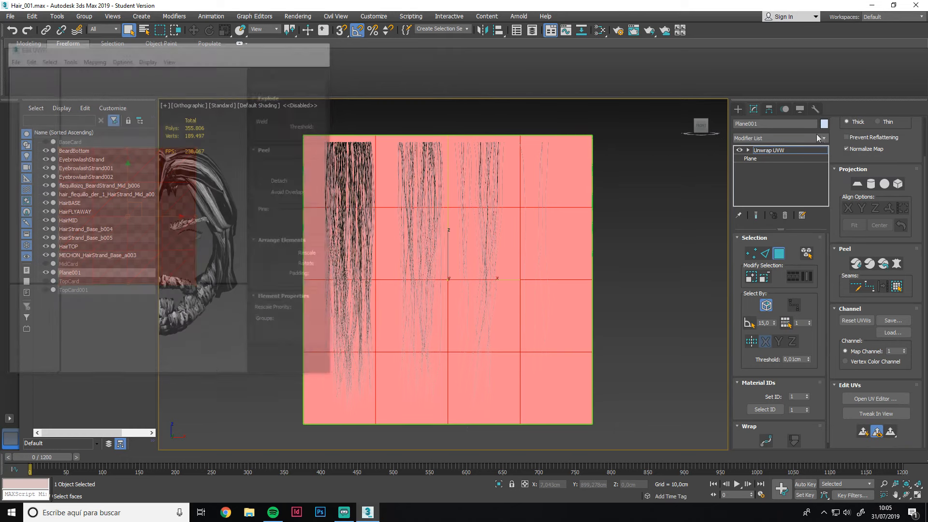
Export only the selected plane as an FBX file named PLANE
{"action": "left_click", "coordinate": [738, 110]}
{"action": "scroll", "coordinate": [599, 272], "scroll_direction": "down", "scroll_amount": 3}
{"action": "scroll", "coordinate": [526, 257], "scroll_direction": "up", "scroll_amount": 3}
{"action": "middle_click_drag", "start_coordinate": [498, 251], "coordinate": [426, 234]}
{"action": "left_click", "coordinate": [431, 198]}
{"action": "left_click", "coordinate": [540, 169]}
{"action": "left_click", "coordinate": [10, 16]}
{"action": "mouse_move", "coordinate": [58, 162]}
{"action": "left_click", "coordinate": [134, 176]}
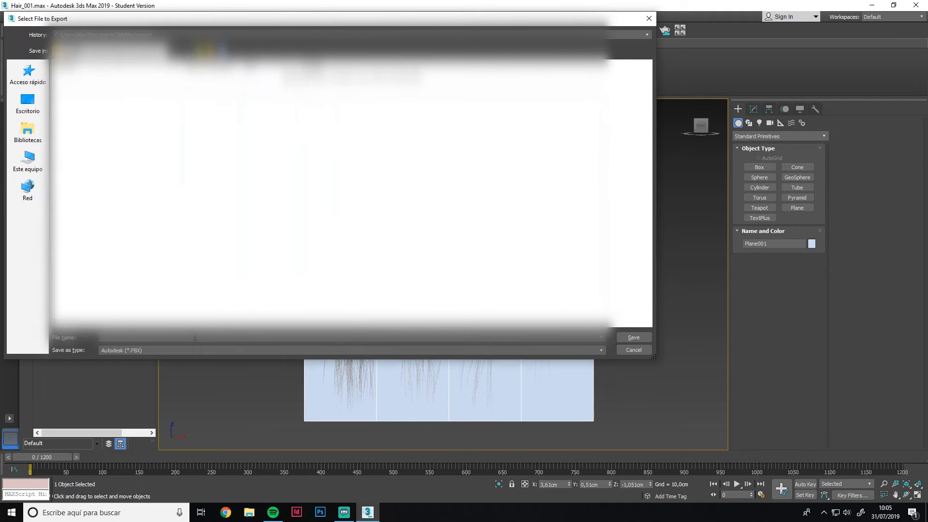
{"action": "key", "text": "Return"}
{"action": "left_click", "coordinate": [532, 383]}
Export only the HairBASE mesh as an FBX file named BASE
{"action": "key", "text": "q"}
{"action": "left_click", "coordinate": [82, 203]}
{"action": "left_click", "coordinate": [10, 17]}
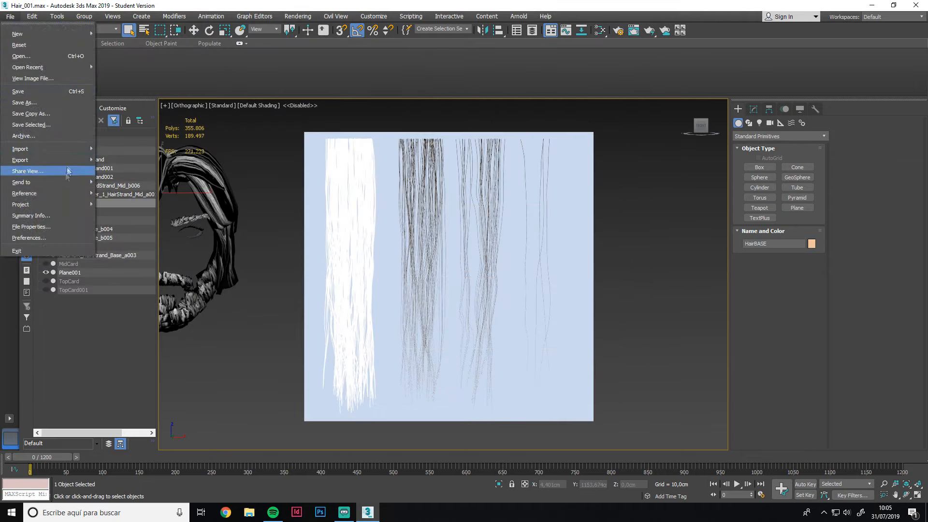
{"action": "mouse_move", "coordinate": [63, 161]}
{"action": "left_click", "coordinate": [134, 186]}
{"action": "left_click", "coordinate": [649, 18]}
{"action": "left_click", "coordinate": [11, 17]}
{"action": "left_click", "coordinate": [133, 176]}
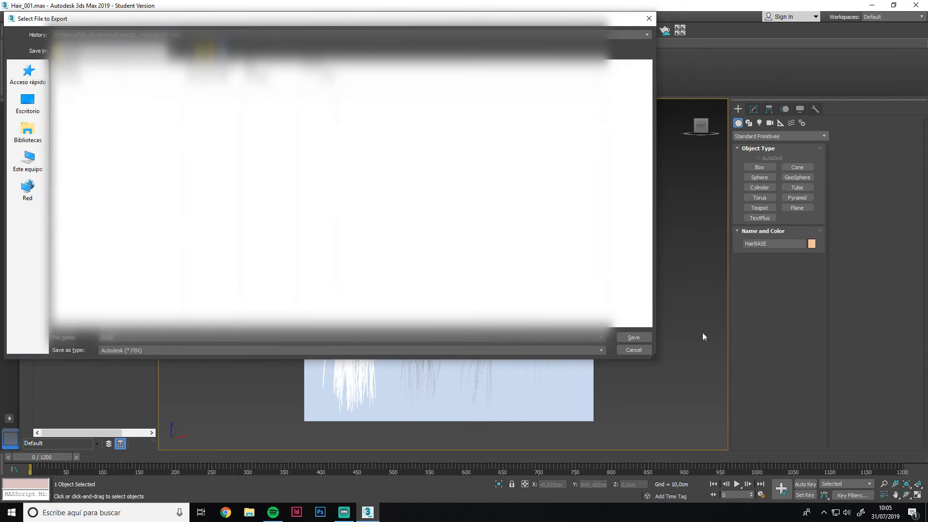
{"action": "key", "text": "Return"}
{"action": "left_click", "coordinate": [533, 384]}
Export only the HairMID mesh as an FBX file named MID
{"action": "left_click", "coordinate": [443, 341]}
{"action": "left_click", "coordinate": [10, 16]}
{"action": "mouse_move", "coordinate": [58, 162]}
{"action": "left_click", "coordinate": [134, 175]}
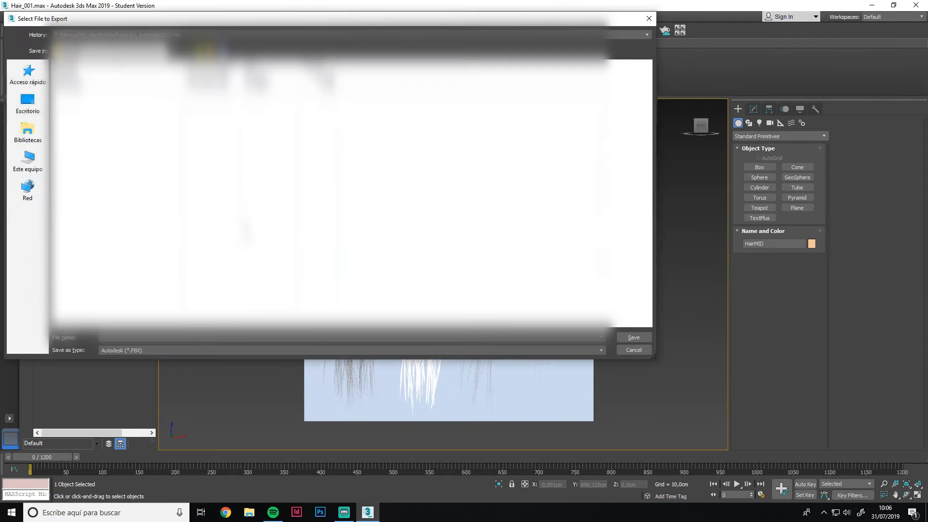
{"action": "key", "text": "Return"}
{"action": "left_click", "coordinate": [535, 384]}
Raise HairTOP's lowest strand tip inside the plane's lower edge, using vertex soft selection with a 0.36 cm falloff
{"action": "left_click", "coordinate": [476, 333]}
{"action": "left_click", "coordinate": [10, 16]}
{"action": "middle_click_drag", "start_coordinate": [465, 422], "coordinate": [403, 361]}
{"action": "scroll", "coordinate": [433, 330], "scroll_direction": "up", "scroll_amount": 6}
{"action": "scroll", "coordinate": [441, 381], "scroll_direction": "down", "scroll_amount": 6}
{"action": "scroll", "coordinate": [441, 373], "scroll_direction": "up", "scroll_amount": 6}
{"action": "left_click", "coordinate": [753, 109]}
{"action": "left_click", "coordinate": [753, 251]}
{"action": "left_click_drag", "start_coordinate": [392, 343], "coordinate": [417, 323]}
{"action": "left_click", "coordinate": [760, 374]}
{"action": "scroll", "coordinate": [891, 170], "scroll_direction": "up", "scroll_amount": 2}
{"action": "left_click", "coordinate": [844, 133]}
{"action": "right_click", "coordinate": [899, 163]}
{"action": "left_click_drag", "start_coordinate": [899, 163], "coordinate": [899, 146]}
{"action": "key", "text": "w"}
{"action": "left_click_drag", "start_coordinate": [407, 311], "coordinate": [406, 280]}
Inspect the HairTOP strand tips against the plane's lower edge and leave vertex editing
{"action": "left_click", "coordinate": [449, 285]}
{"action": "scroll", "coordinate": [404, 297], "scroll_direction": "up", "scroll_amount": 10}
{"action": "scroll", "coordinate": [406, 326], "scroll_direction": "down", "scroll_amount": 5}
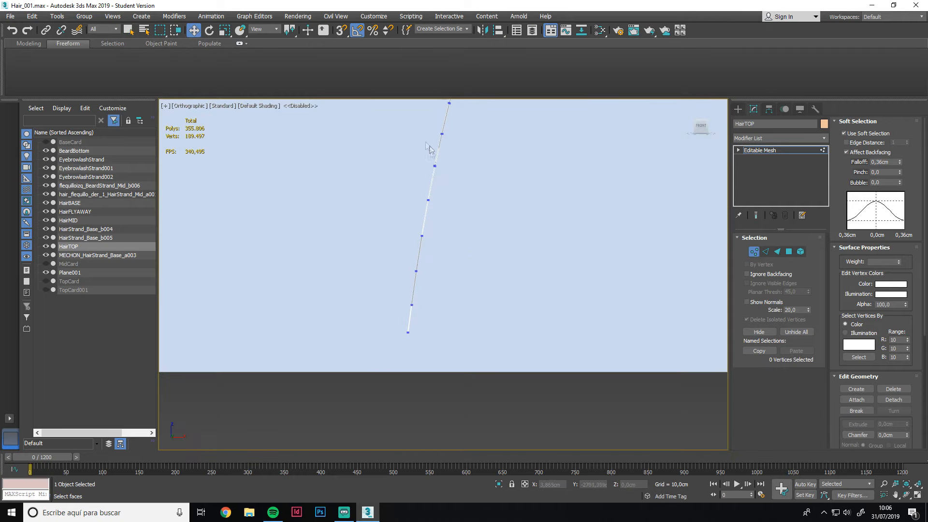
{"action": "left_click_drag", "start_coordinate": [427, 121], "coordinate": [463, 147]}
{"action": "key", "text": "1"}
{"action": "left_click", "coordinate": [453, 312]}
{"action": "scroll", "coordinate": [454, 312], "scroll_direction": "down", "scroll_amount": 8}
{"action": "middle_click_drag", "start_coordinate": [487, 213], "coordinate": [484, 340]}
{"action": "scroll", "coordinate": [498, 309], "scroll_direction": "down", "scroll_amount": 4}
Export only the HairTOP mesh as an FBX file named TOP
{"action": "left_click", "coordinate": [502, 314]}
{"action": "left_click", "coordinate": [10, 16]}
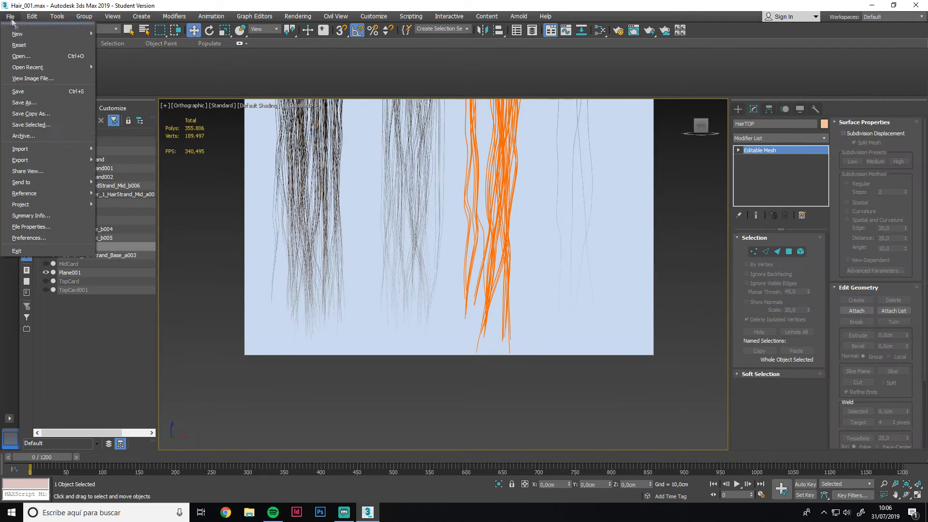
{"action": "mouse_move", "coordinate": [73, 160]}
{"action": "left_click", "coordinate": [130, 177]}
{"action": "key", "text": "Return"}
{"action": "left_click", "coordinate": [531, 388]}
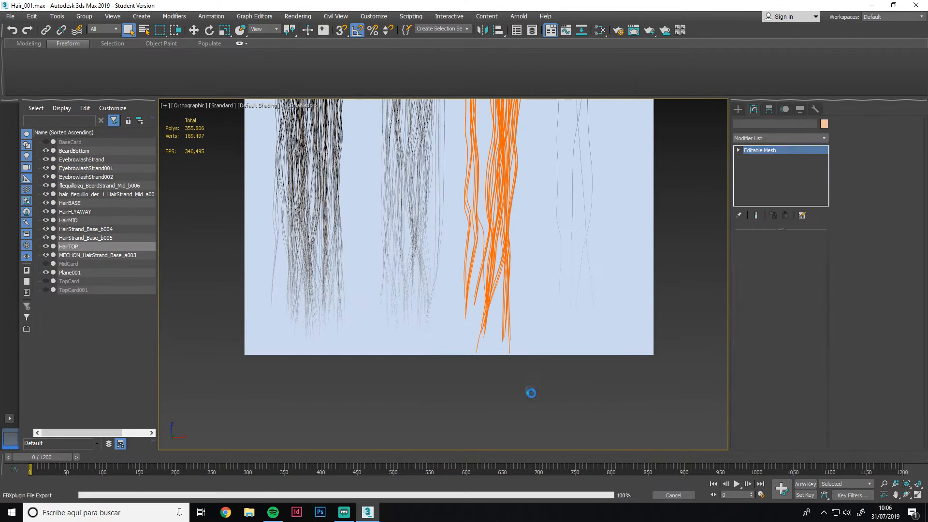
Export only the HairFLYAWAY mesh as an FBX file named FLYAWAY
{"action": "left_click", "coordinate": [586, 225]}
{"action": "left_click", "coordinate": [583, 226]}
{"action": "left_click", "coordinate": [10, 16]}
{"action": "left_click", "coordinate": [130, 177]}
{"action": "type", "text": "FLYAWAY"}
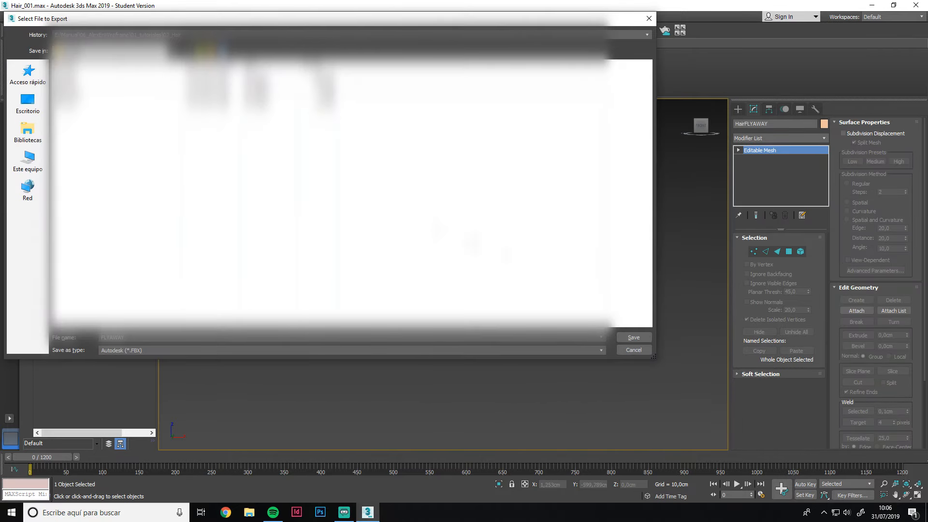
{"action": "key", "text": "Return"}
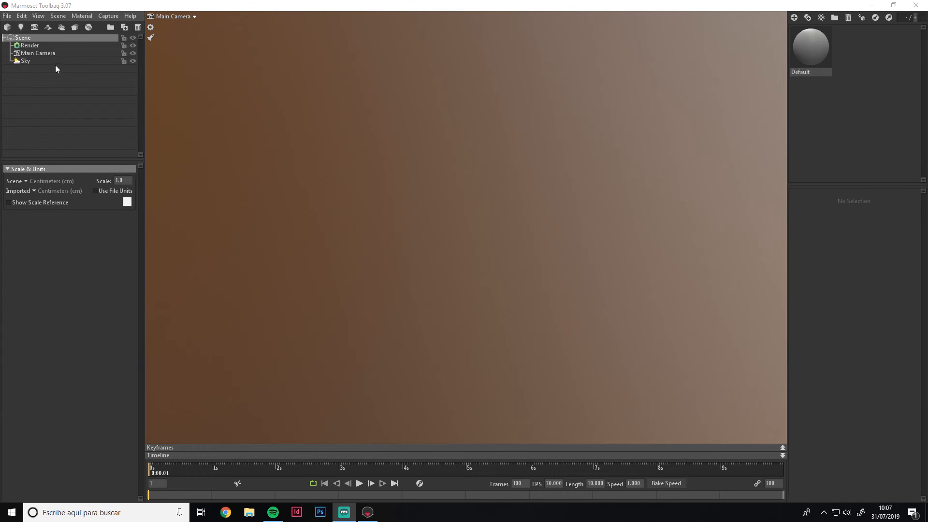
Switch to Marmoset Toolbag, set the Sky backdrop mode to Color and choose a neutral grey
{"action": "left_click", "coordinate": [25, 61]}
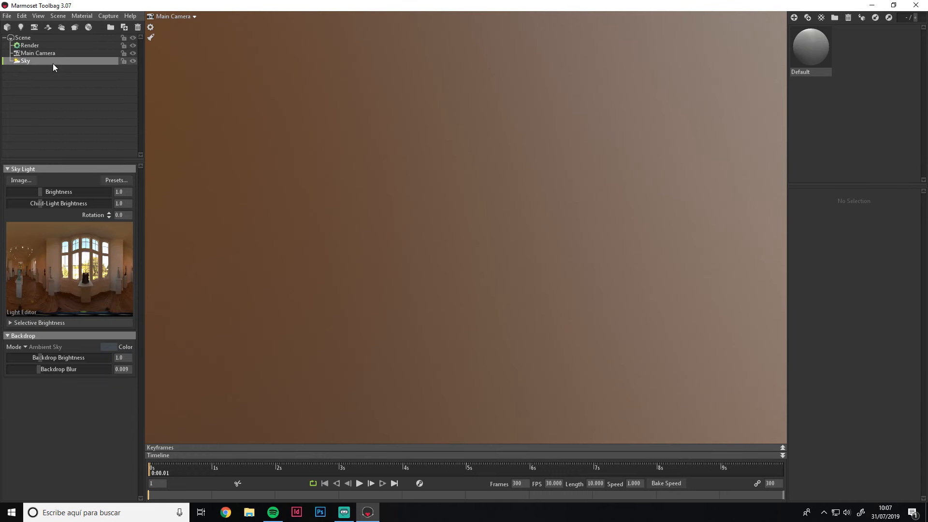
{"action": "left_click", "coordinate": [27, 347]}
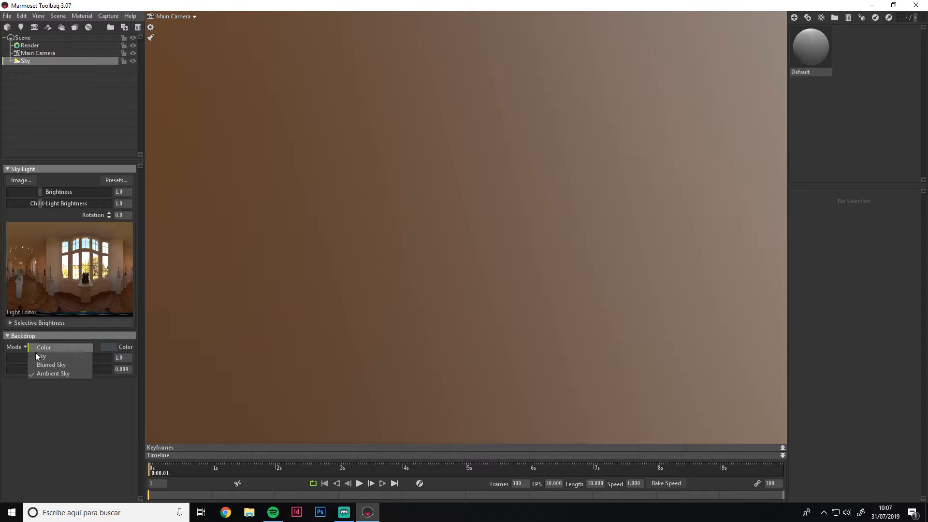
{"action": "left_click", "coordinate": [38, 349]}
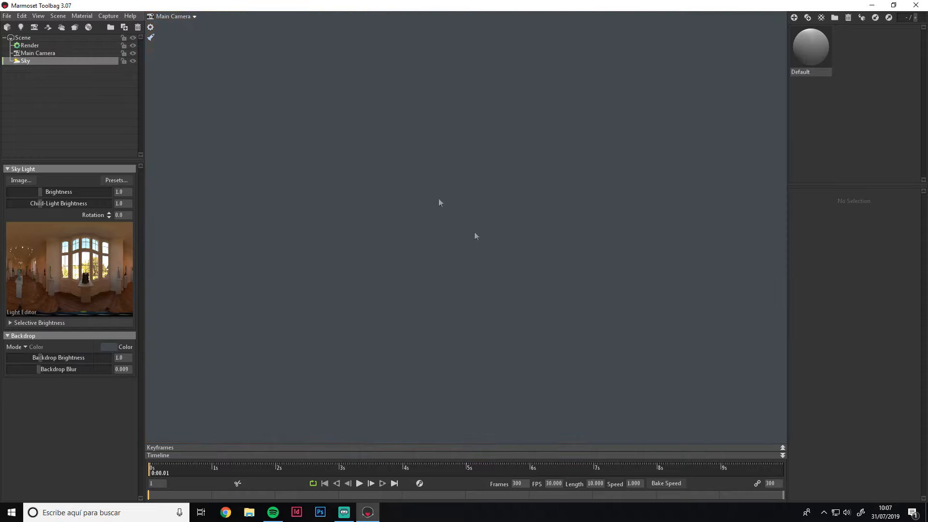
{"action": "left_click", "coordinate": [104, 348]}
{"action": "mouse_move", "coordinate": [155, 462]}
{"action": "left_mouse_down"}
{"action": "mouse_move", "coordinate": [144, 468]}
{"action": "mouse_move", "coordinate": [131, 434]}
{"action": "left_mouse_up"}
{"action": "left_click", "coordinate": [309, 445]}
{"action": "left_click", "coordinate": [368, 378]}
{"action": "left_click", "coordinate": [38, 53]}
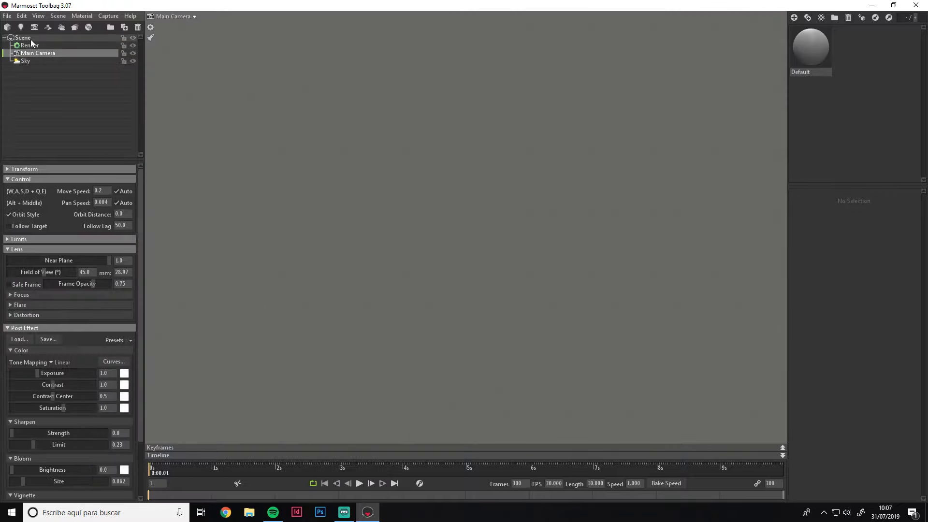
{"action": "left_click", "coordinate": [31, 45]}
Import the BASE, FLYAWAY, MID, PLANE and TOP models into the scene
{"action": "left_click", "coordinate": [6, 16]}
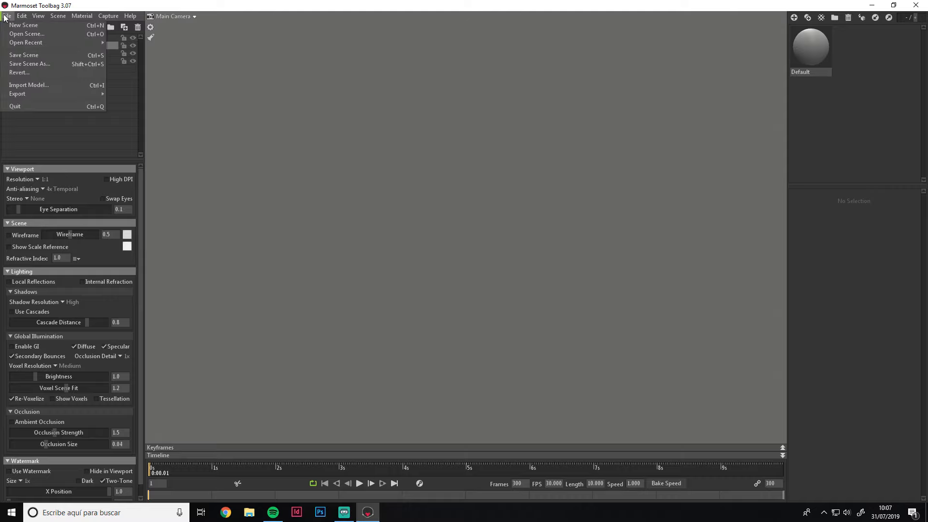
{"action": "left_click", "coordinate": [50, 85]}
{"action": "left_click", "coordinate": [51, 138]}
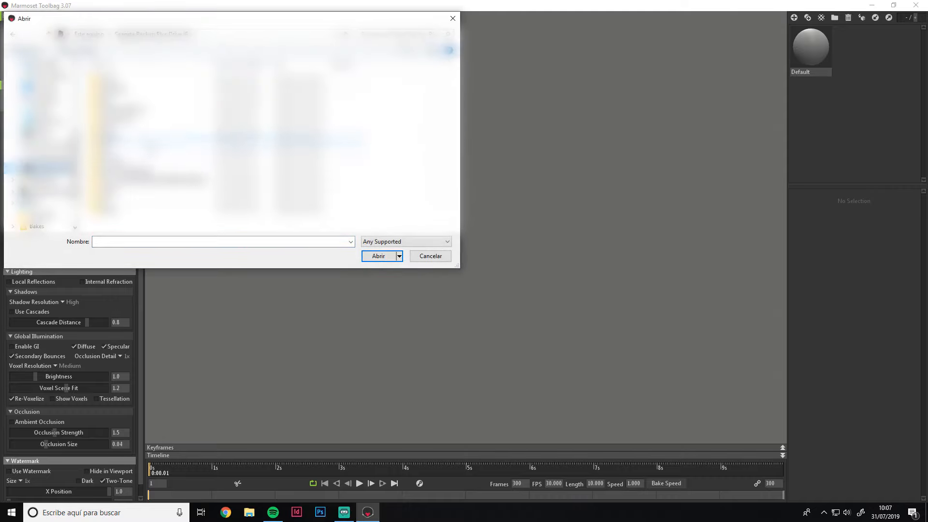
{"action": "double_click", "coordinate": [135, 109]}
{"action": "left_click", "coordinate": [137, 79]}
{"action": "key", "text": "Return"}
{"action": "left_click_drag", "start_coordinate": [419, 187], "coordinate": [344, 186]}
{"action": "middle_click_drag", "start_coordinate": [344, 186], "coordinate": [302, 201]}
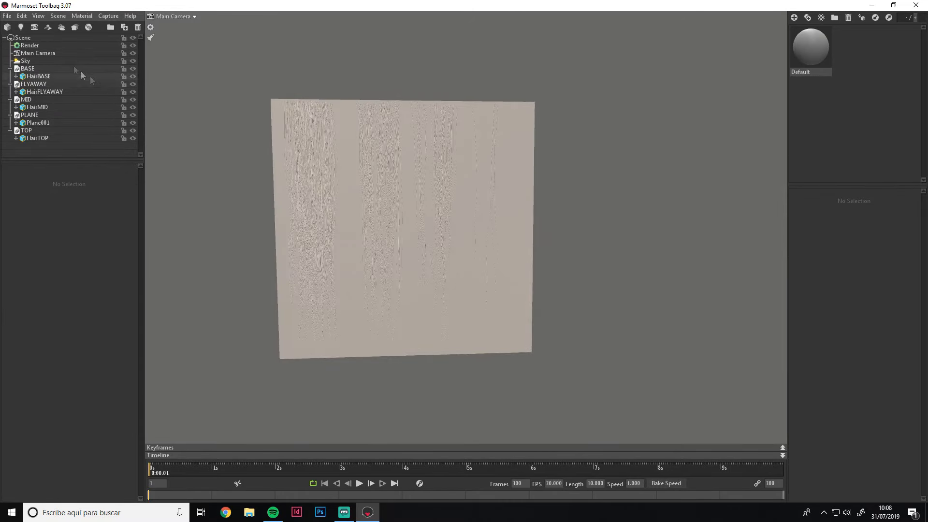
Add a Baker object to the scene
{"action": "left_click", "coordinate": [75, 27]}
{"action": "scroll", "coordinate": [61, 129], "scroll_direction": "down", "scroll_amount": 2}
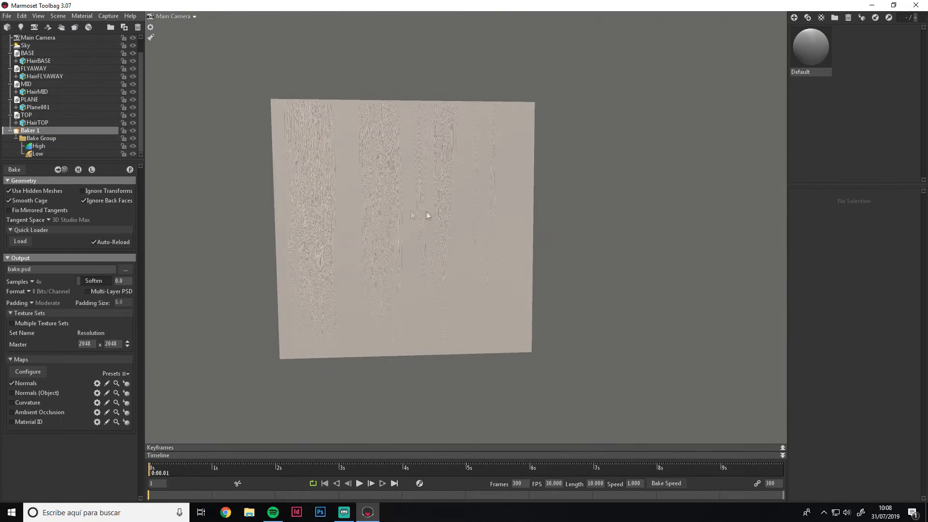
Examine the imported hair meshes up close, selecting them one after another in the viewport
{"action": "scroll", "coordinate": [333, 177], "scroll_direction": "up", "scroll_amount": 5}
{"action": "left_click", "coordinate": [352, 271]}
{"action": "scroll", "coordinate": [352, 271], "scroll_direction": "down", "scroll_amount": 1}
{"action": "left_click", "coordinate": [193, 149]}
{"action": "left_click", "coordinate": [180, 139]}
{"action": "left_click", "coordinate": [285, 140]}
{"action": "left_click", "coordinate": [414, 140]}
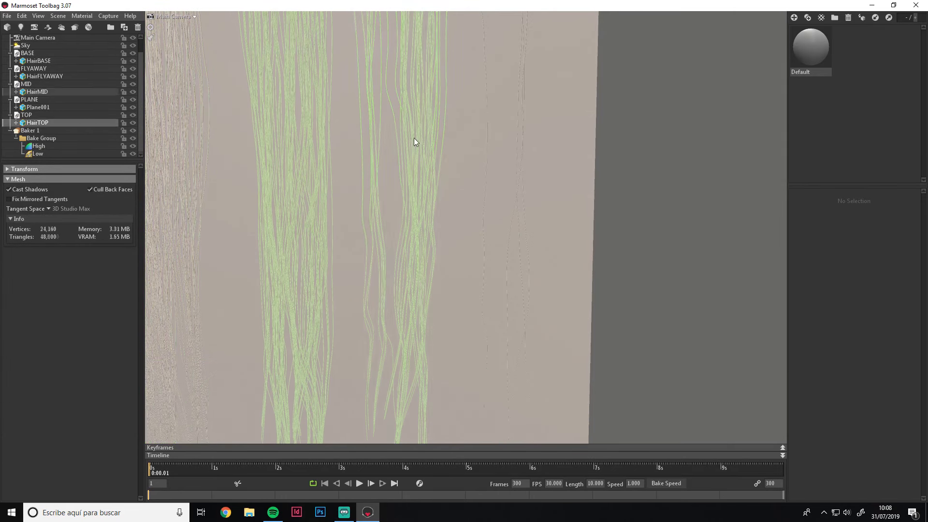
{"action": "left_click", "coordinate": [479, 152]}
{"action": "scroll", "coordinate": [541, 219], "scroll_direction": "down", "scroll_amount": 3}
{"action": "left_click", "coordinate": [627, 140]}
{"action": "left_click", "coordinate": [34, 132]}
{"action": "left_click", "coordinate": [43, 147]}
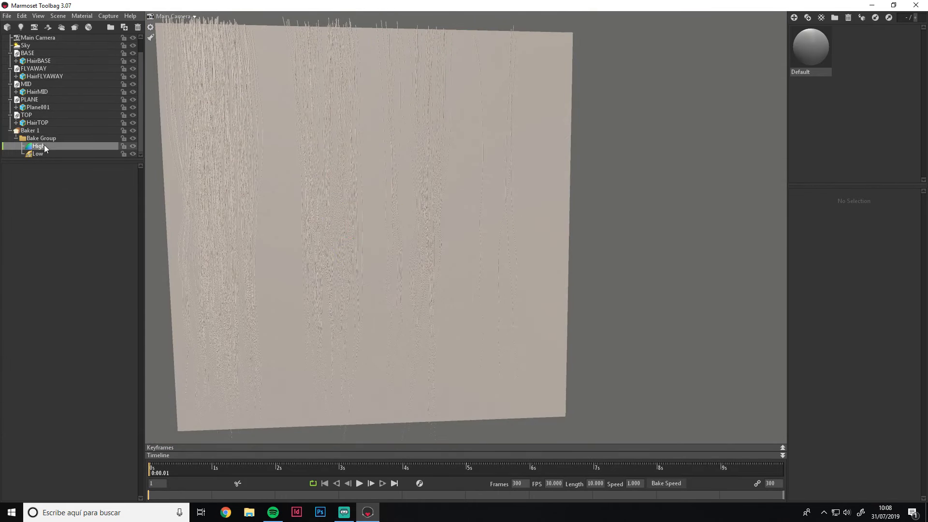
{"action": "left_click", "coordinate": [41, 154]}
{"action": "left_click", "coordinate": [34, 115]}
{"action": "left_click", "coordinate": [34, 100], "text": "ctrl"}
{"action": "left_click", "coordinate": [34, 84], "text": "ctrl"}
{"action": "left_click", "coordinate": [34, 68], "text": "ctrl"}
{"action": "left_click", "coordinate": [35, 54], "text": "ctrl"}
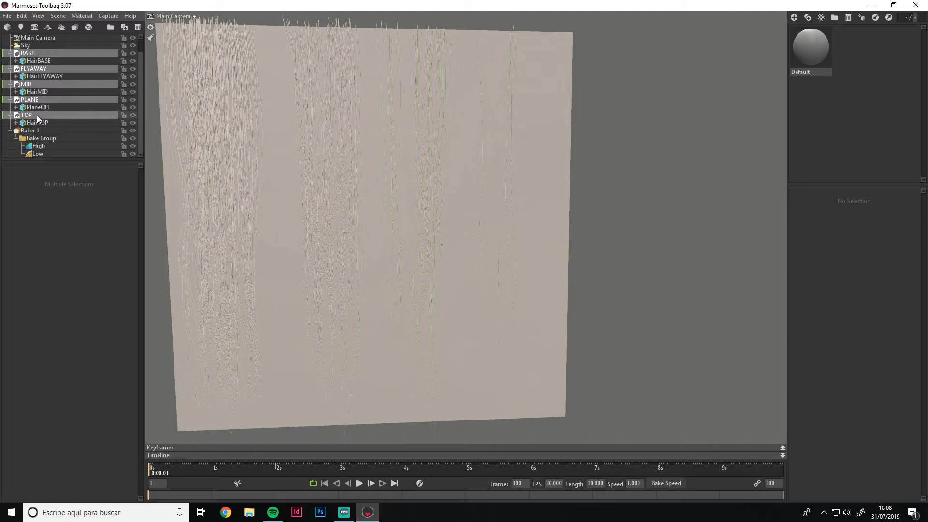
Place the BASE, FLYAWAY, MID and TOP models in the bake group's High slot
{"action": "left_click", "coordinate": [37, 115]}
{"action": "left_click", "coordinate": [34, 84], "text": "ctrl"}
{"action": "left_click", "coordinate": [32, 69], "text": "ctrl"}
{"action": "left_click", "coordinate": [30, 54], "text": "ctrl"}
{"action": "left_click_drag", "start_coordinate": [30, 55], "coordinate": [37, 146]}
Collapse the High slot and place the PLANE model in the bake group's Low slot
{"action": "left_click", "coordinate": [21, 84]}
{"action": "left_click", "coordinate": [132, 99]}
{"action": "left_click_drag", "start_coordinate": [37, 68], "coordinate": [54, 107]}
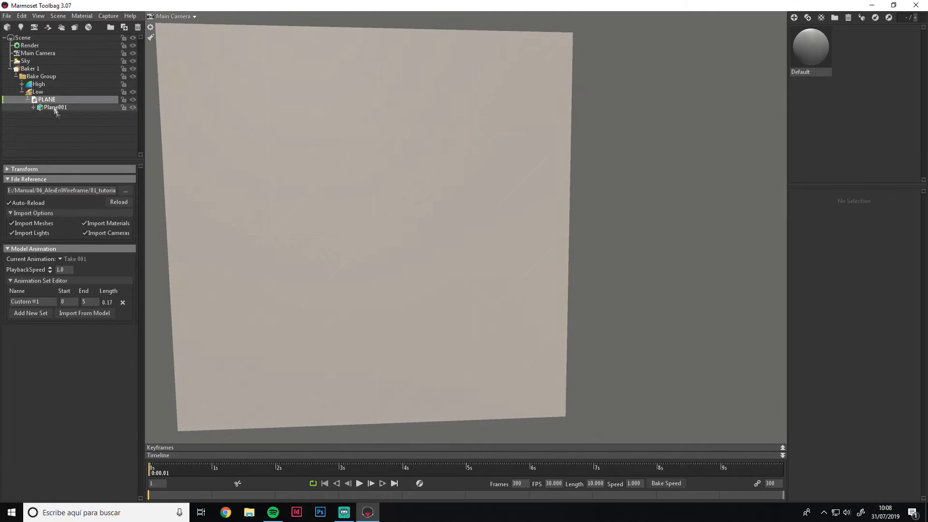
Show the High meshes beside the plane and set the Low slot's cage Max Offset to 1.274
{"action": "left_click", "coordinate": [48, 92]}
{"action": "left_click_drag", "start_coordinate": [434, 215], "coordinate": [410, 221]}
{"action": "left_click", "coordinate": [133, 84]}
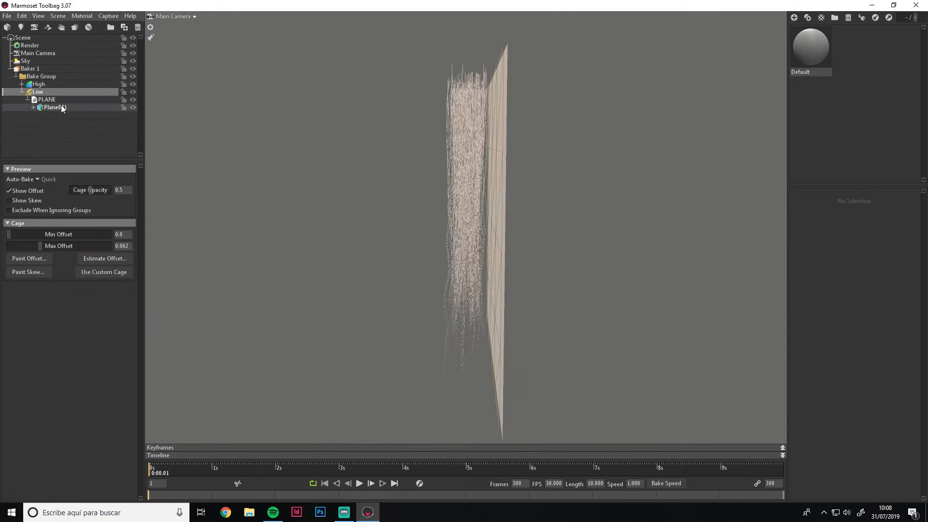
{"action": "scroll", "coordinate": [497, 59], "scroll_direction": "up", "scroll_amount": 2}
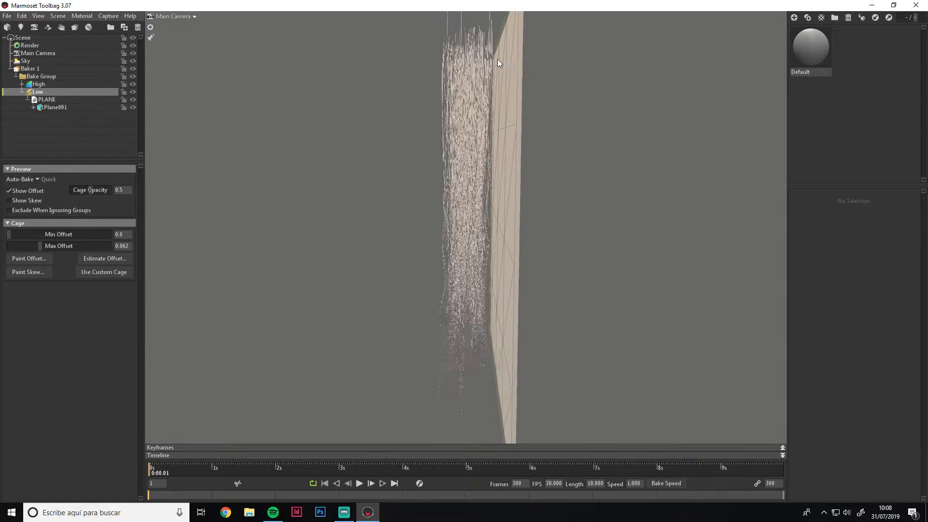
{"action": "middle_click_drag", "start_coordinate": [497, 59], "coordinate": [486, 160]}
{"action": "left_click_drag", "start_coordinate": [472, 139], "coordinate": [491, 174]}
{"action": "left_click_drag", "start_coordinate": [400, 242], "coordinate": [397, 221]}
{"action": "left_click_drag", "start_coordinate": [49, 248], "coordinate": [88, 245]}
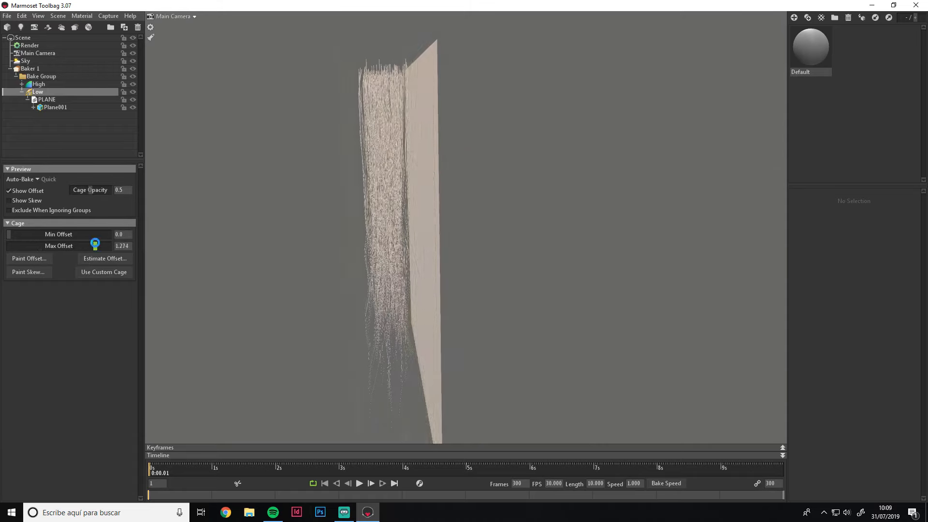
Set the bake output to a PNG named tUTORIALhAIR in a new TEXTURES folder inside 02_Hair
{"action": "left_click", "coordinate": [511, 294]}
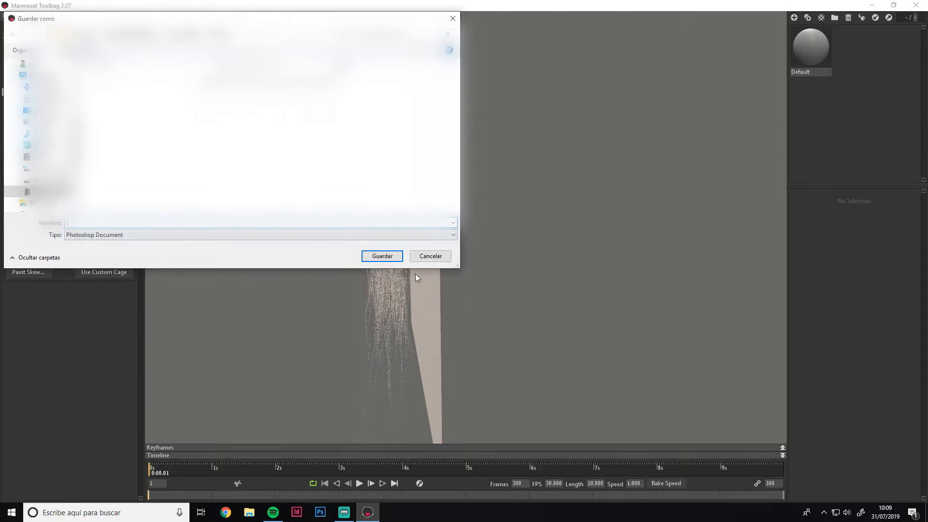
{"action": "right_click", "coordinate": [143, 178]}
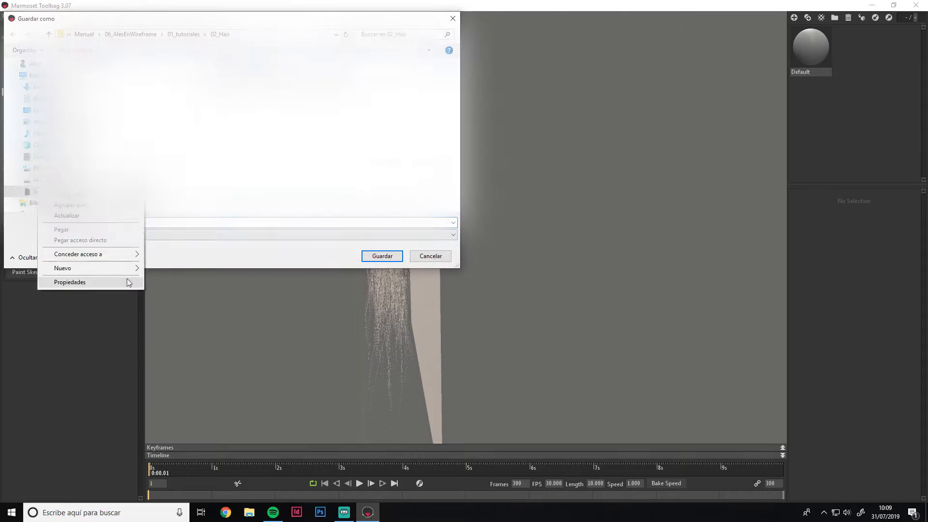
{"action": "mouse_move", "coordinate": [127, 268]}
{"action": "left_click", "coordinate": [164, 268]}
{"action": "left_click", "coordinate": [145, 235]}
{"action": "left_click", "coordinate": [145, 260]}
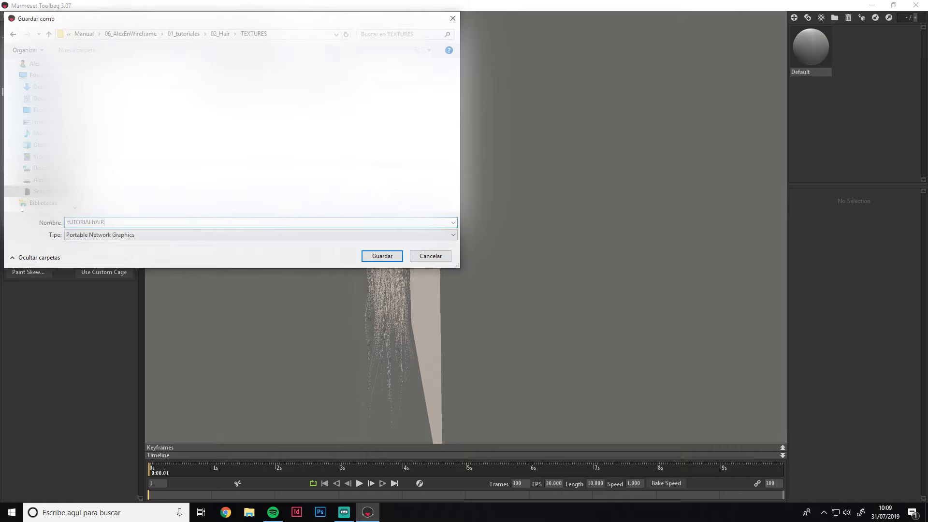
{"action": "type", "text": "Tutorial_Hair"}
{"action": "key", "text": "Return"}
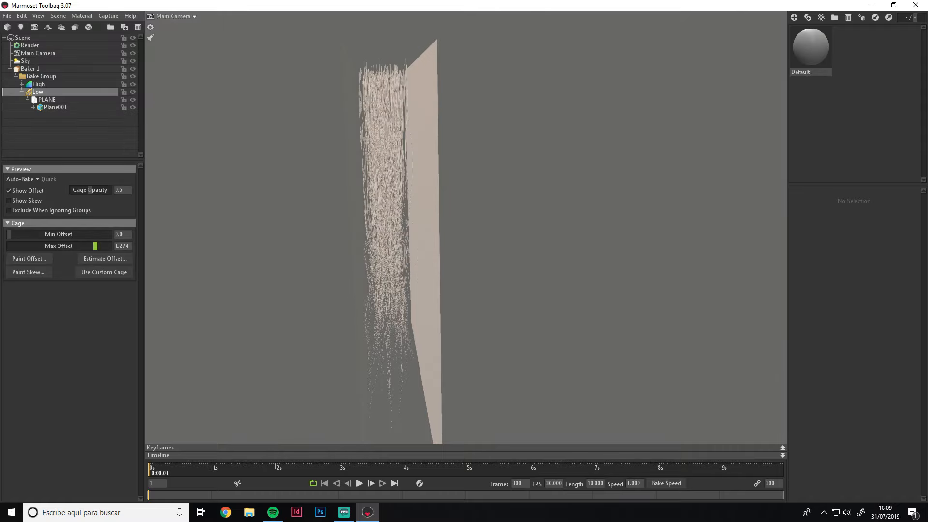
Configure the baker's map list, removing Curvature and Material ID and adding Height, Thickness and Alpha Mask
{"action": "left_click", "coordinate": [47, 68]}
{"action": "left_click_drag", "start_coordinate": [261, 263], "coordinate": [379, 267]}
{"action": "middle_click_drag", "start_coordinate": [379, 268], "coordinate": [381, 233]}
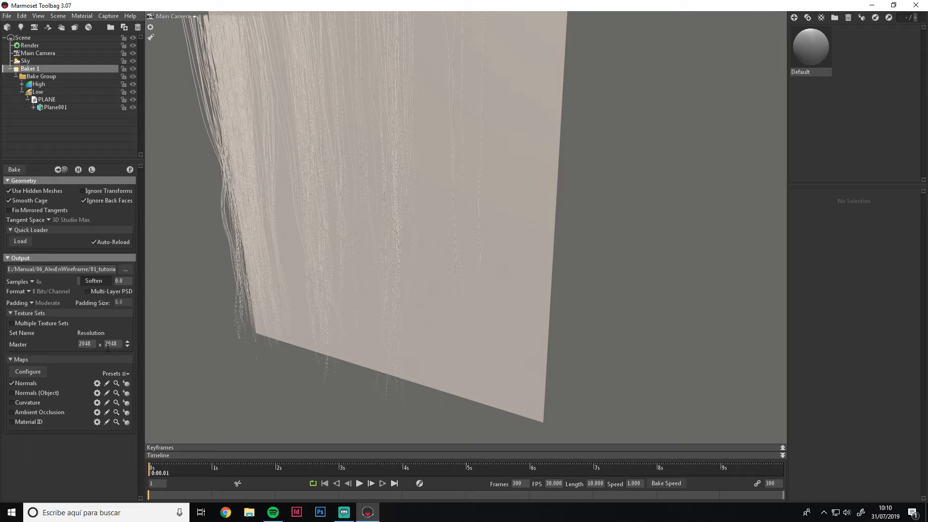
{"action": "left_click", "coordinate": [38, 374]}
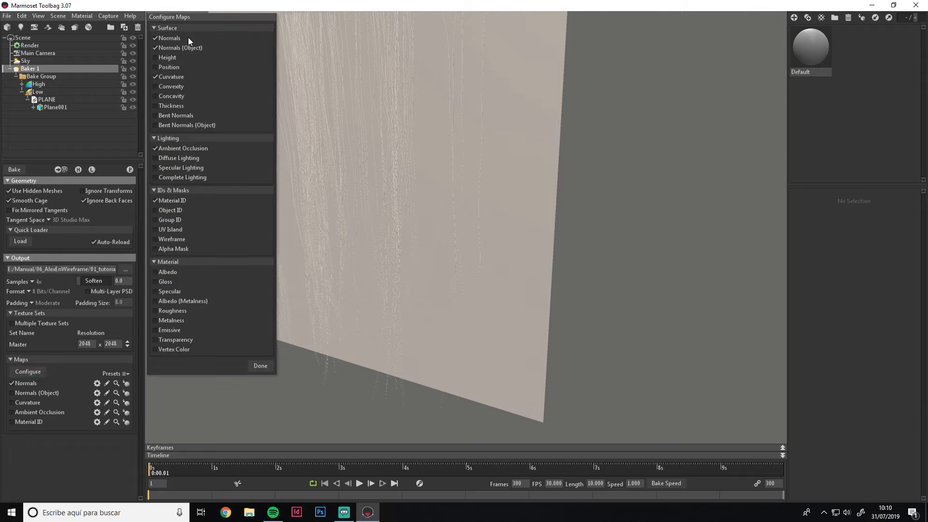
{"action": "left_click", "coordinate": [161, 76]}
{"action": "left_click", "coordinate": [163, 58]}
{"action": "left_click", "coordinate": [182, 106]}
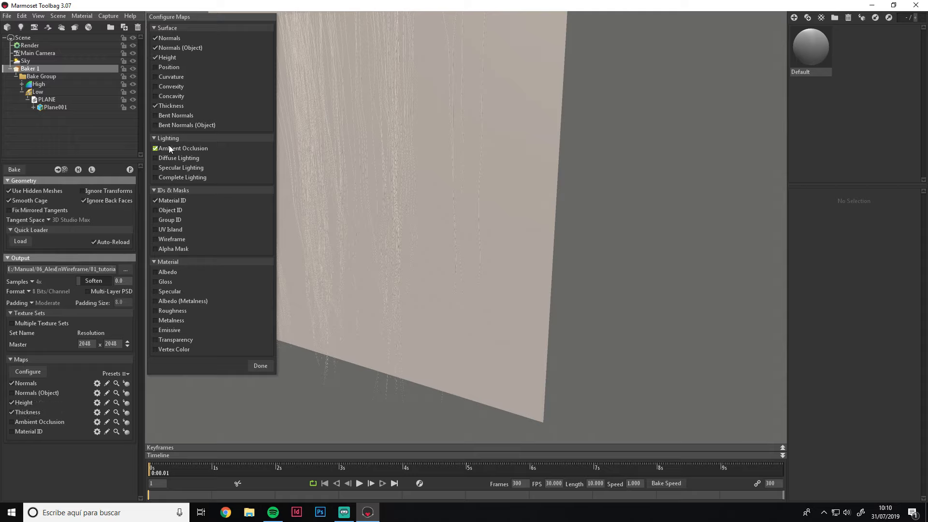
{"action": "left_click", "coordinate": [173, 200]}
{"action": "left_click", "coordinate": [168, 249]}
{"action": "left_click", "coordinate": [259, 367]}
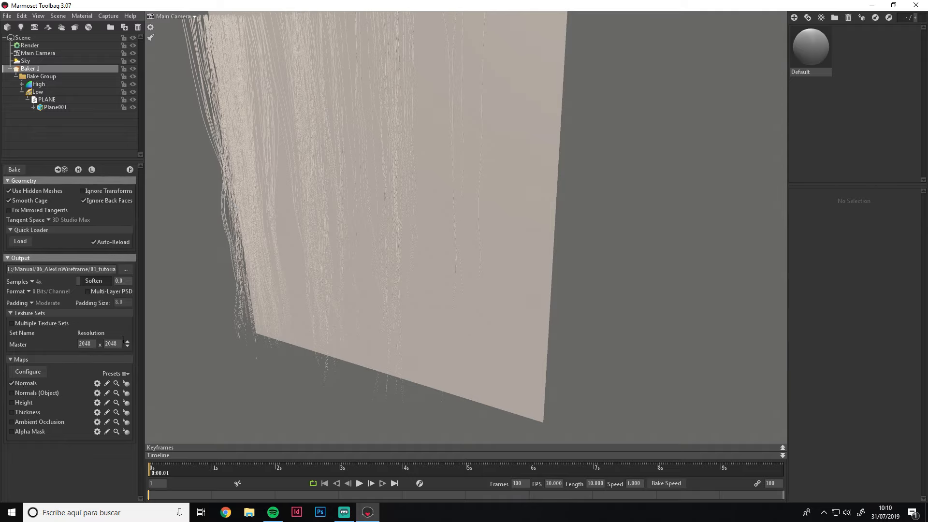
Bake the Normals map at 512 x 512, hide the High meshes and preview the bake on the plane
{"action": "scroll", "coordinate": [327, 292], "scroll_direction": "down", "scroll_amount": 3}
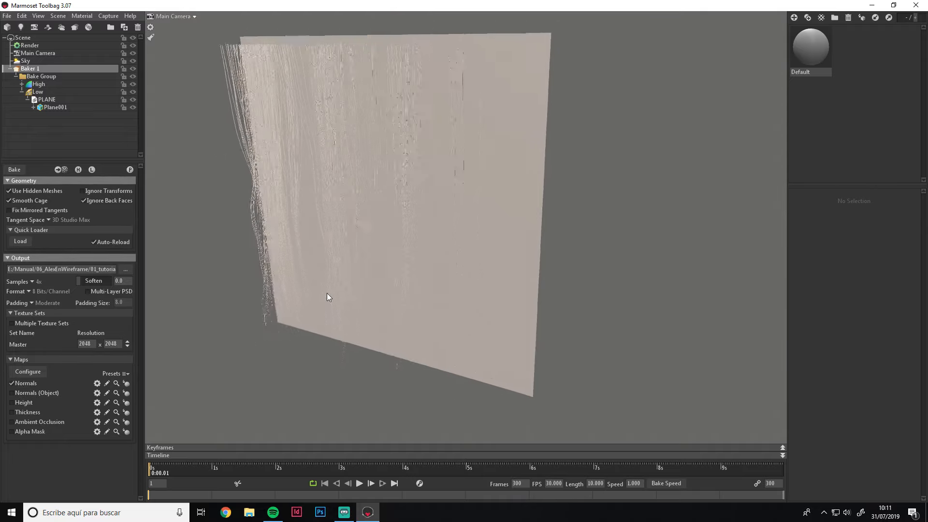
{"action": "left_click_drag", "start_coordinate": [358, 286], "coordinate": [404, 283]}
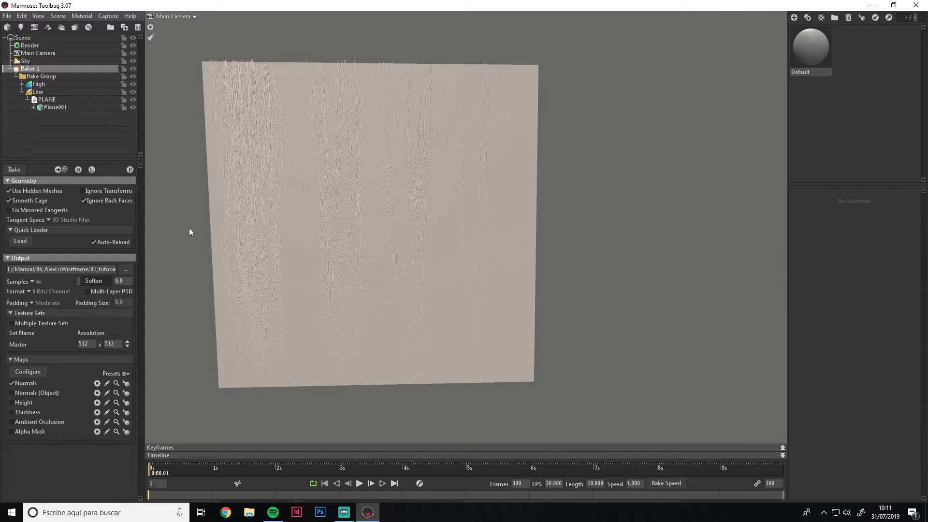
{"action": "left_click", "coordinate": [13, 169]}
{"action": "left_click", "coordinate": [133, 84]}
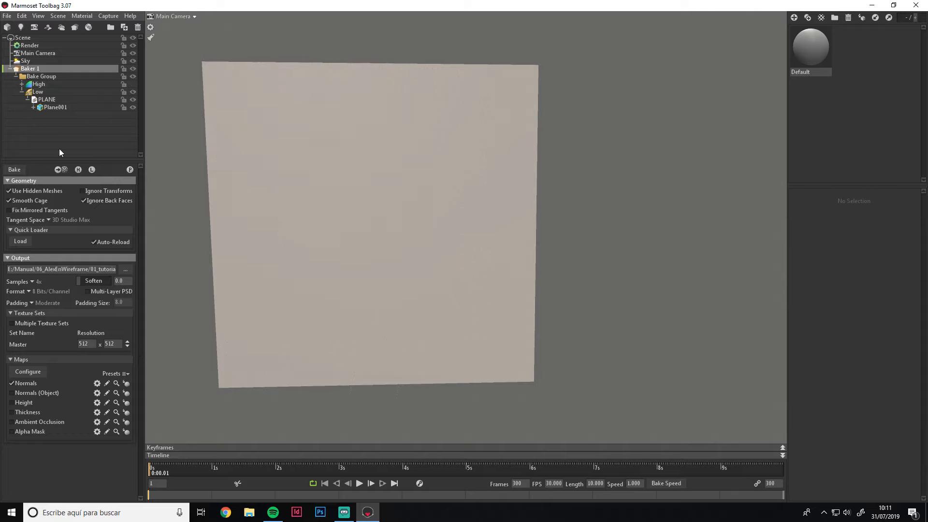
{"action": "left_click", "coordinate": [129, 169]}
Inspect the baked strands on the plane and rebake the Normals map at 2048 x 2048
{"action": "left_click_drag", "start_coordinate": [339, 252], "coordinate": [419, 261]}
{"action": "scroll", "coordinate": [418, 261], "scroll_direction": "up", "scroll_amount": 5}
{"action": "left_click_drag", "start_coordinate": [363, 253], "coordinate": [330, 268]}
{"action": "scroll", "coordinate": [330, 267], "scroll_direction": "down", "scroll_amount": 2}
{"action": "middle_click_drag", "start_coordinate": [330, 267], "coordinate": [351, 246]}
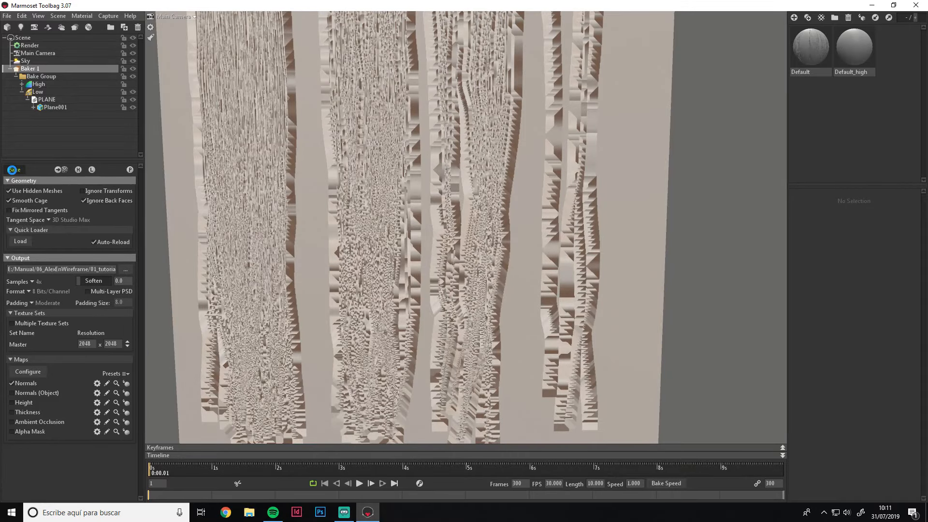
{"action": "scroll", "coordinate": [346, 286], "scroll_direction": "down", "scroll_amount": 3}
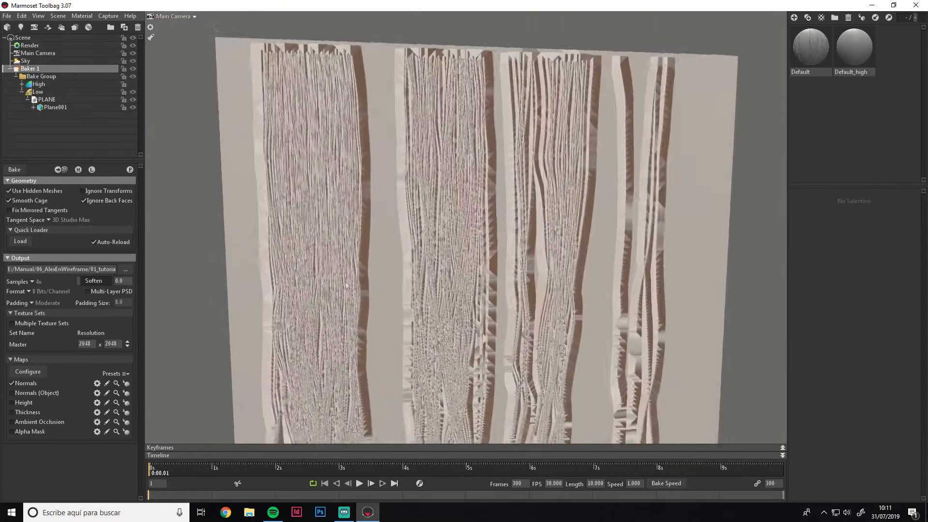
{"action": "scroll", "coordinate": [345, 286], "scroll_direction": "up", "scroll_amount": 4}
{"action": "scroll", "coordinate": [345, 286], "scroll_direction": "down", "scroll_amount": 4}
Rebake the Normals map at 4096 x 4096 and check the strands on the plane
{"action": "middle_click_drag", "start_coordinate": [345, 286], "coordinate": [304, 269]}
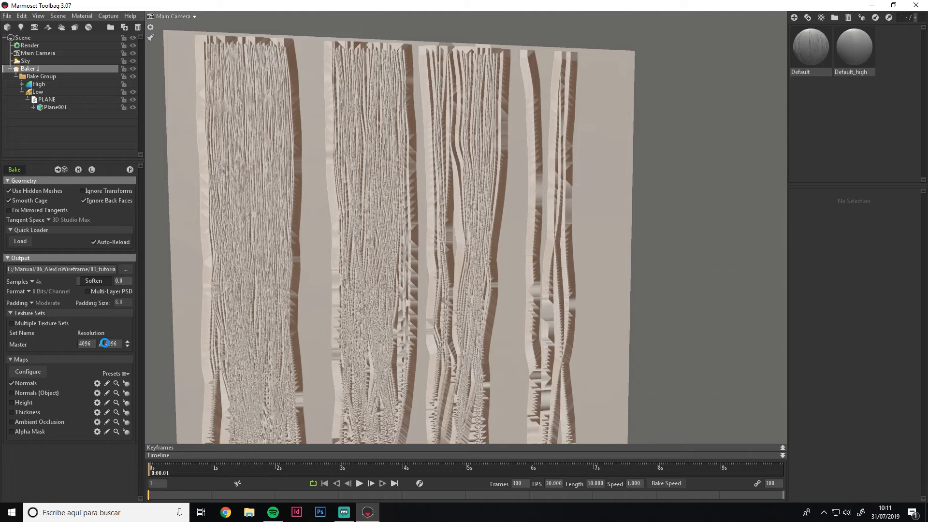
{"action": "scroll", "coordinate": [256, 220], "scroll_direction": "up", "scroll_amount": 5}
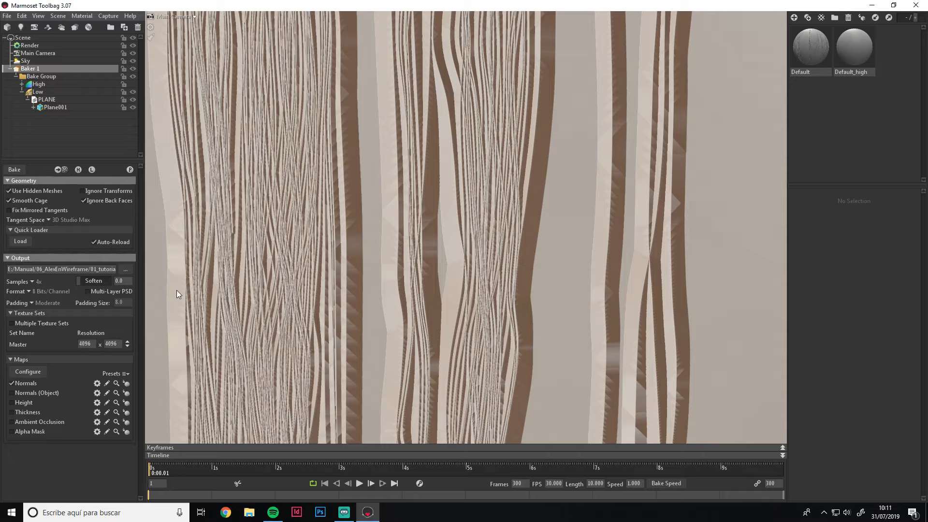
{"action": "scroll", "coordinate": [396, 265], "scroll_direction": "down", "scroll_amount": 5}
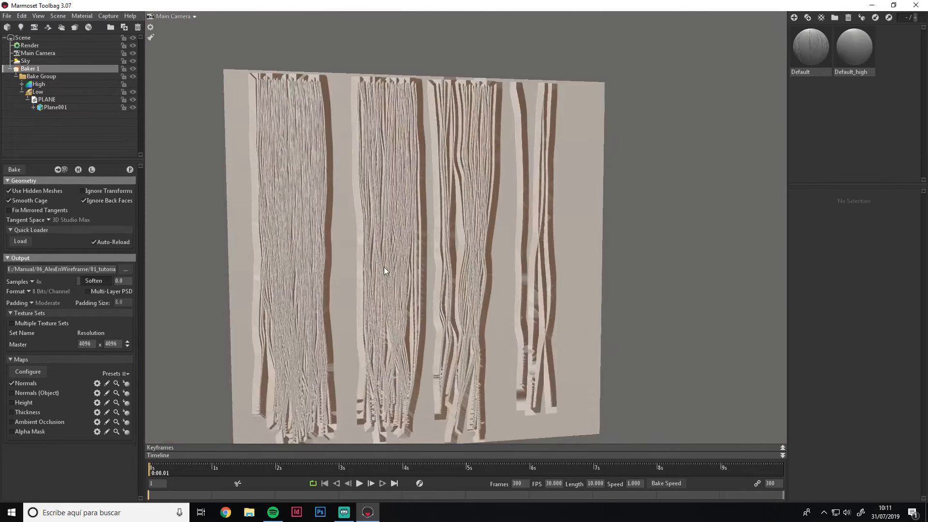
{"action": "scroll", "coordinate": [338, 290], "scroll_direction": "down", "scroll_amount": 3}
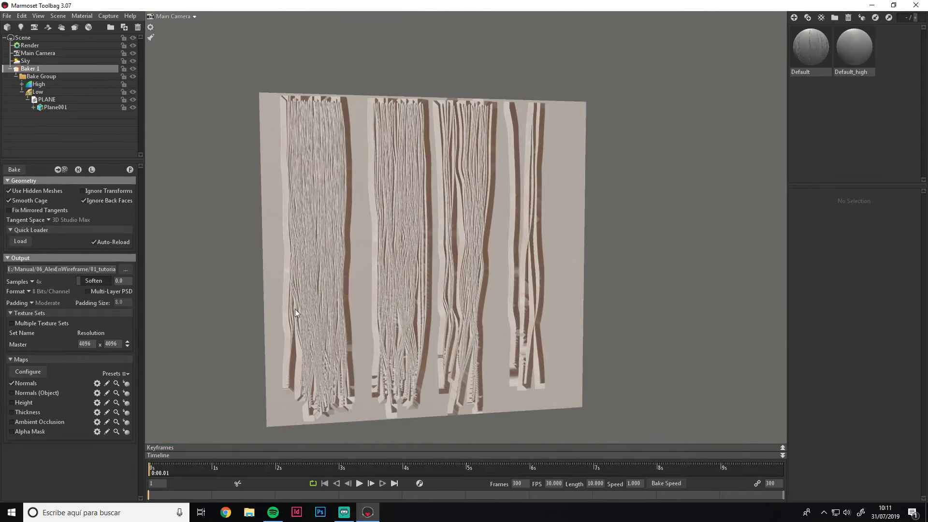
Bake only the Normals (Object) map and save the scene as hair in the 02_Hair folder
{"action": "left_click", "coordinate": [19, 401]}
{"action": "left_click", "coordinate": [15, 170]}
{"action": "key", "text": "ctrl+s"}
{"action": "left_click", "coordinate": [219, 34]}
{"action": "type", "text": "hair"}
{"action": "left_click", "coordinate": [382, 254]}
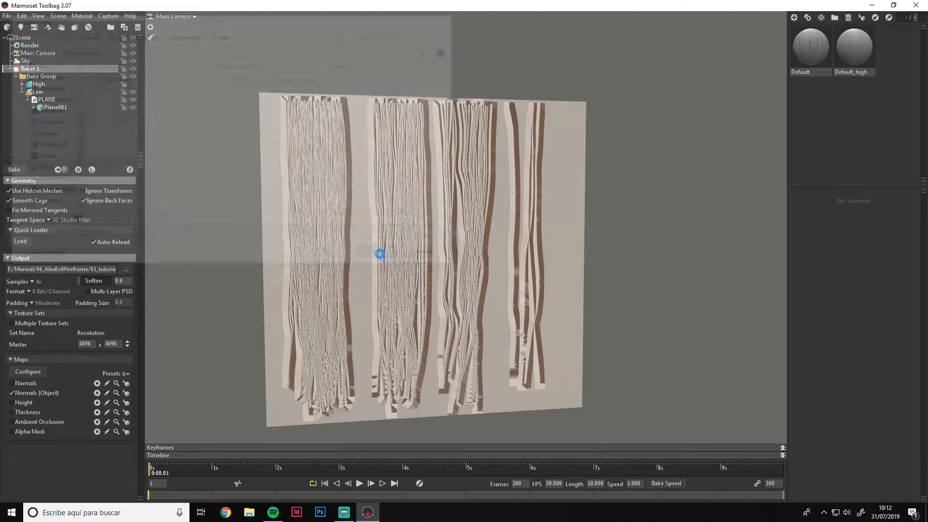
Bake only the Height map at 4096 x 4096
{"action": "left_click", "coordinate": [43, 369]}
{"action": "left_click", "coordinate": [14, 169]}
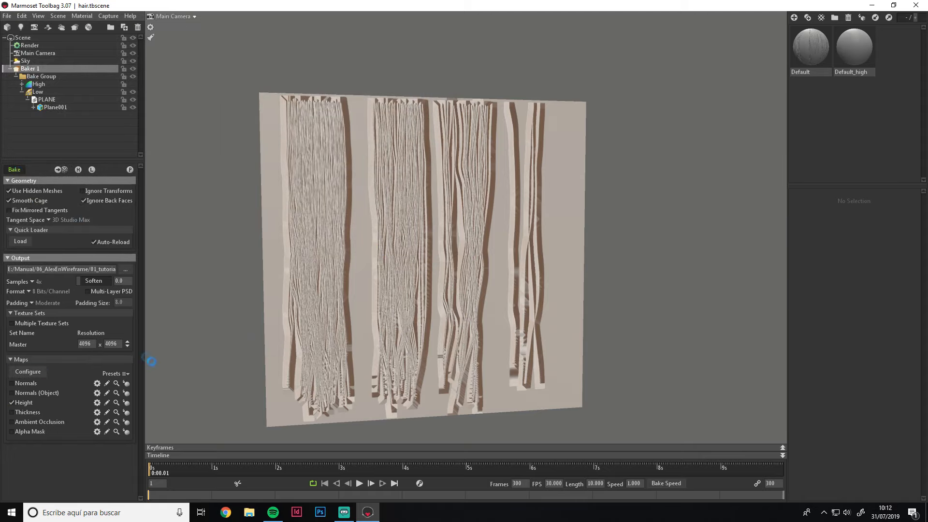
{"action": "scroll", "coordinate": [387, 332], "scroll_direction": "up", "scroll_amount": 3}
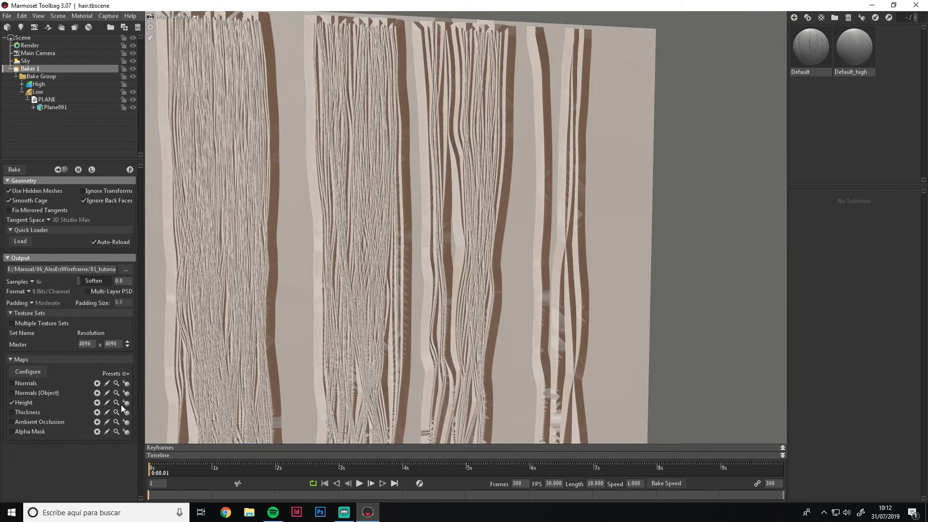
Preview the baked Normals, Normals (Object) and Height maps on the plane and examine the strand detail
{"action": "left_click", "coordinate": [126, 384]}
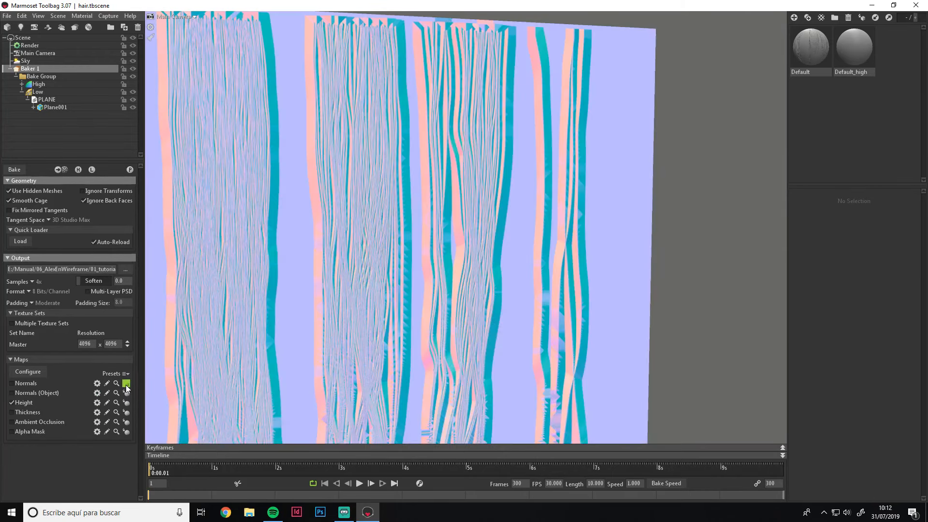
{"action": "scroll", "coordinate": [360, 245], "scroll_direction": "up", "scroll_amount": 3}
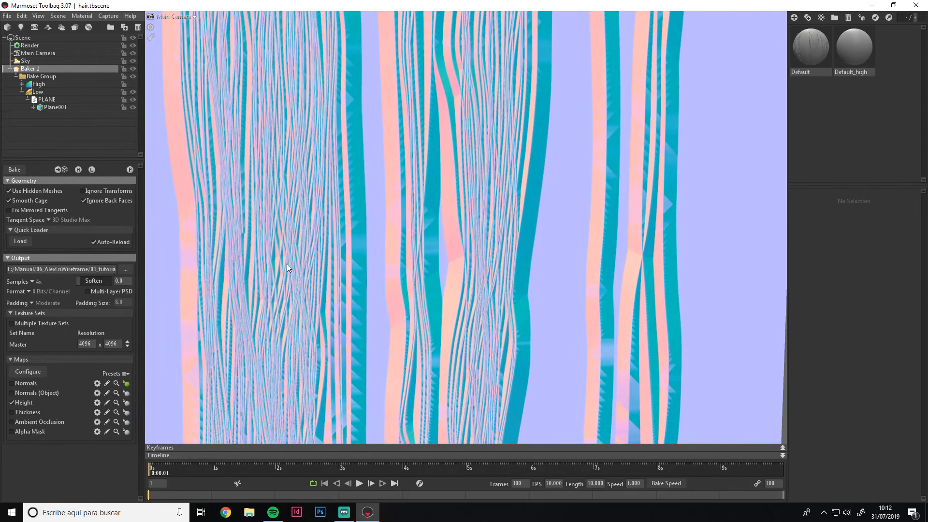
{"action": "left_click", "coordinate": [126, 393]}
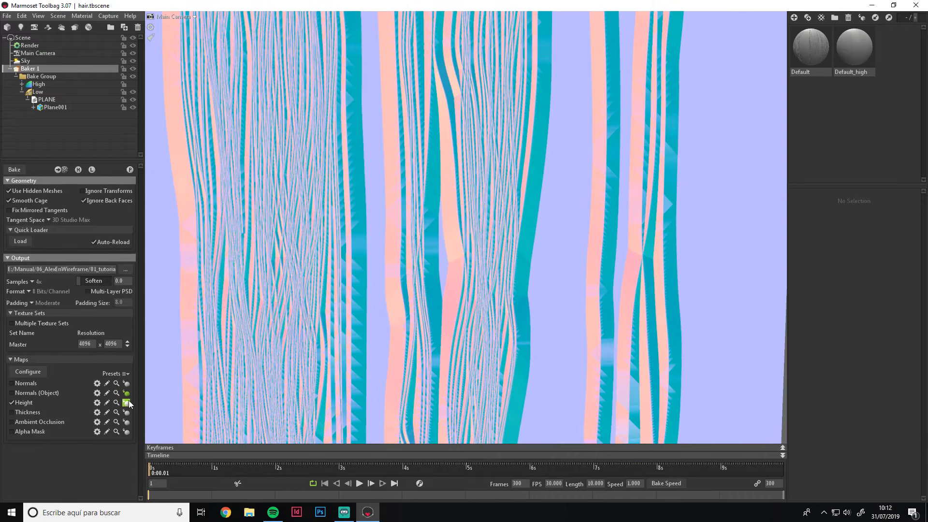
{"action": "left_click", "coordinate": [128, 401]}
{"action": "scroll", "coordinate": [318, 210], "scroll_direction": "down", "scroll_amount": 4}
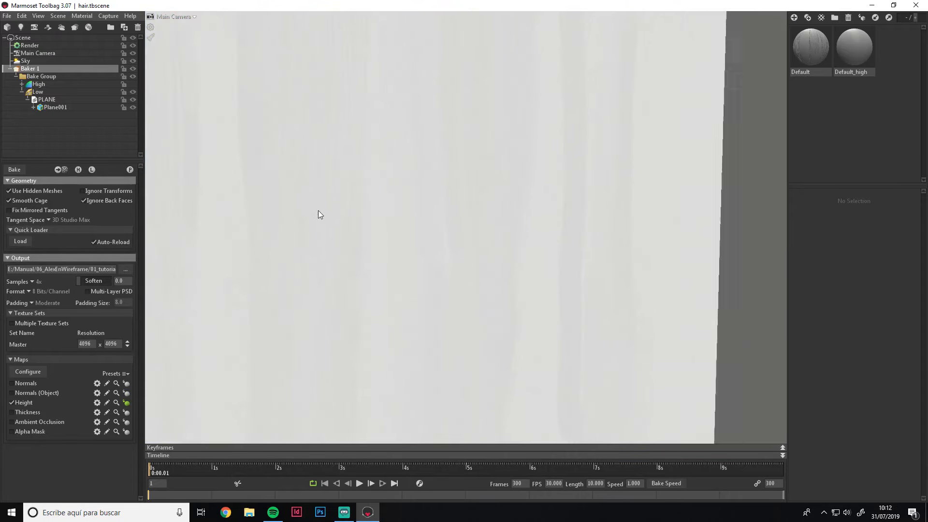
{"action": "left_click_drag", "start_coordinate": [370, 225], "coordinate": [349, 234]}
{"action": "scroll", "coordinate": [349, 234], "scroll_direction": "up", "scroll_amount": 6}
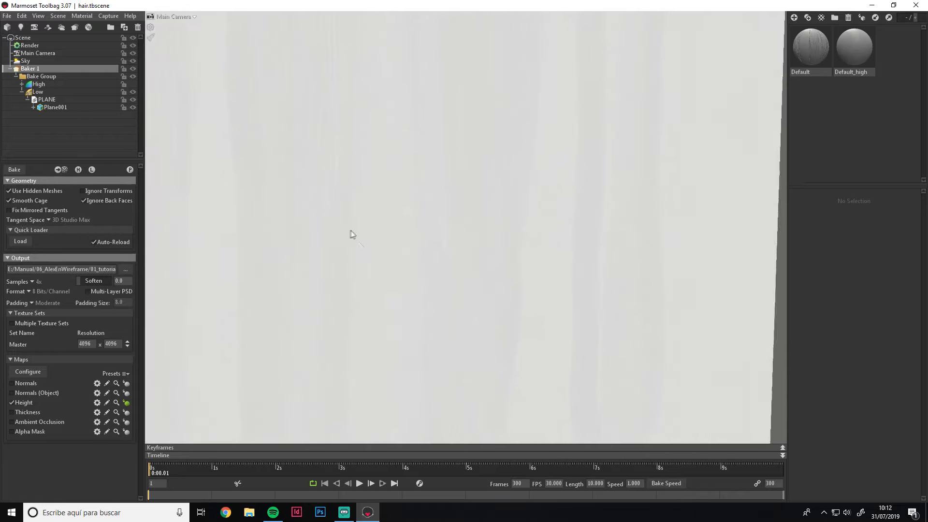
{"action": "scroll", "coordinate": [351, 234], "scroll_direction": "up", "scroll_amount": 2}
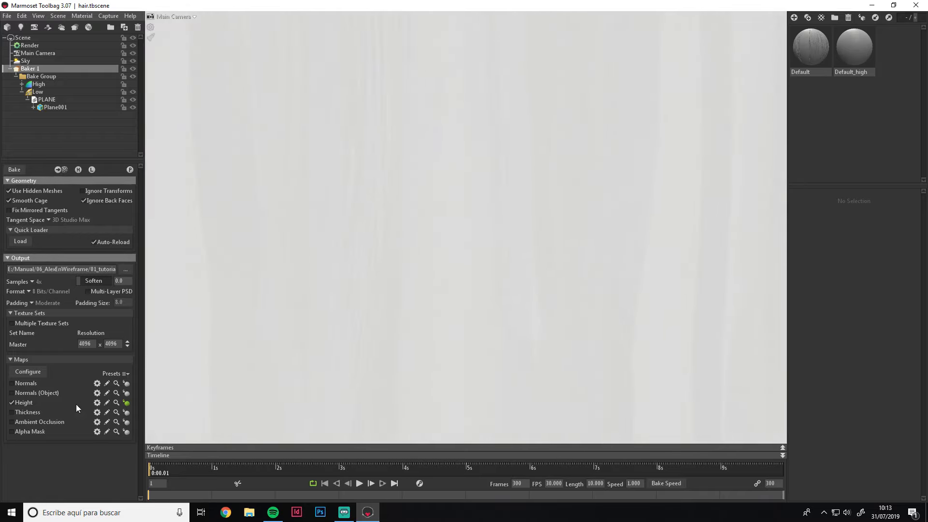
Refine the Height map's inner and outer distances in its settings, rebaking the map after each change
{"action": "left_click", "coordinate": [96, 402]}
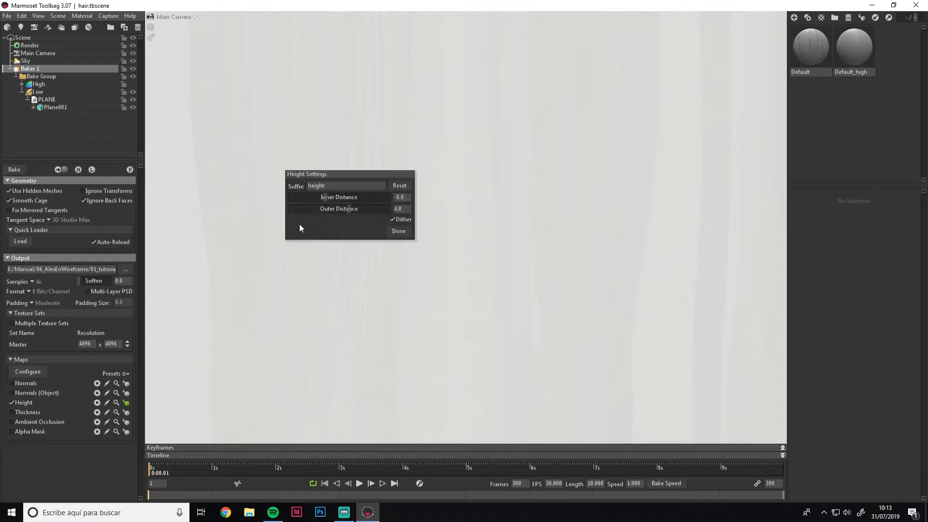
{"action": "left_click", "coordinate": [398, 230]}
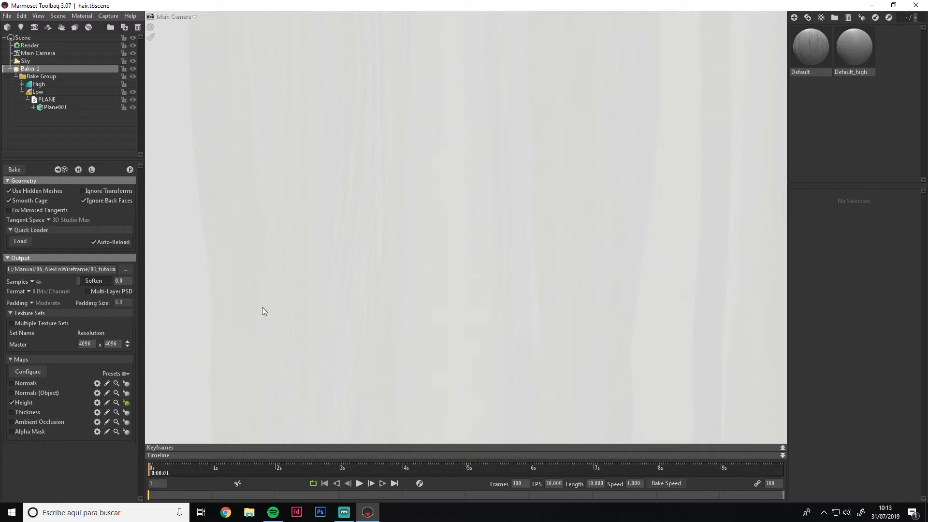
{"action": "left_click", "coordinate": [14, 168]}
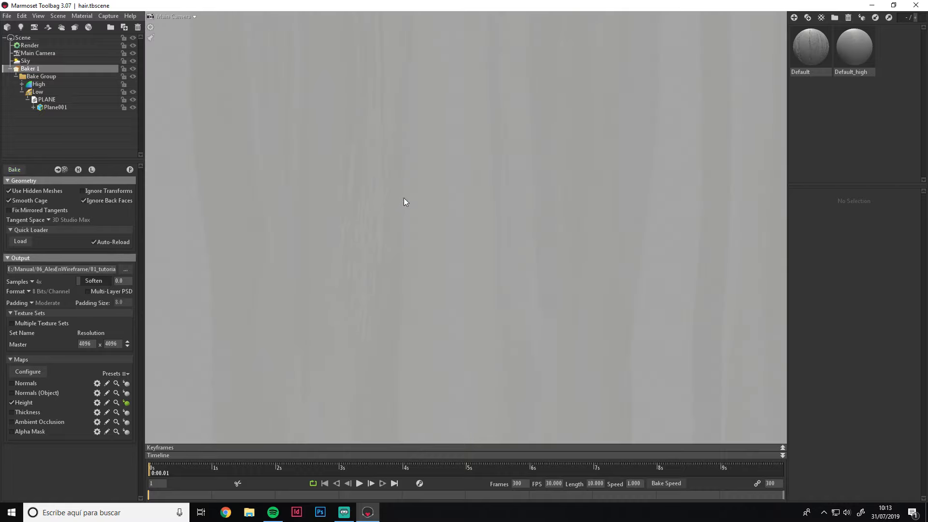
{"action": "left_click", "coordinate": [18, 170]}
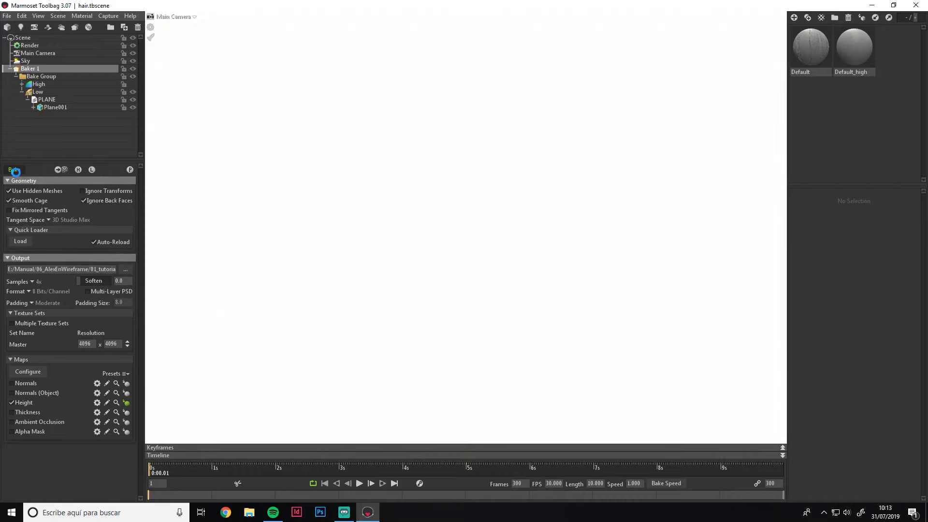
{"action": "left_click", "coordinate": [97, 393]}
{"action": "left_click", "coordinate": [21, 170]}
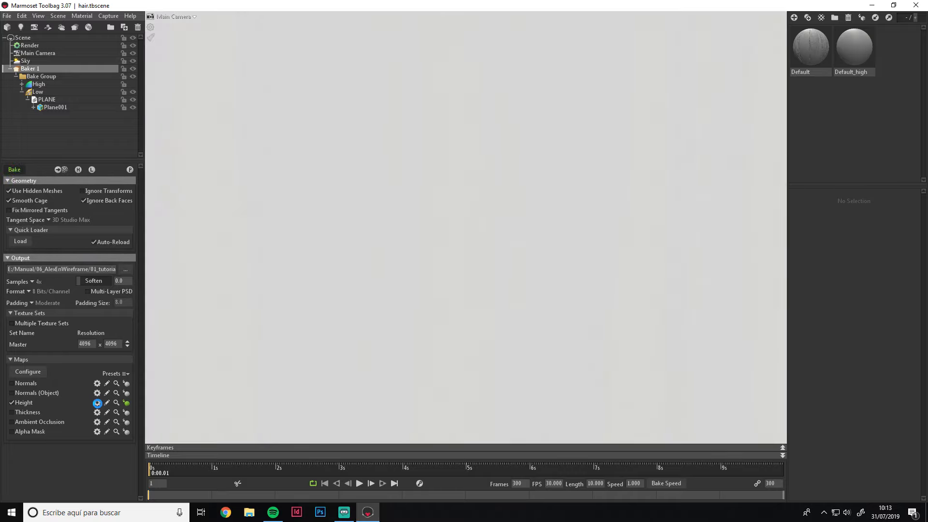
{"action": "left_click", "coordinate": [97, 403]}
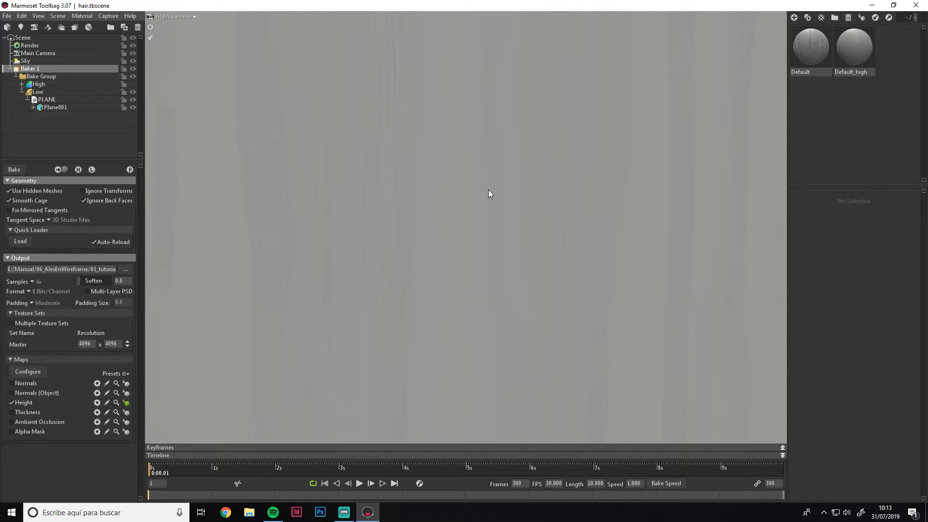
Set the Height map's inner distance to 0.039 and outer distance to 29.65, rebake it, and toggle its preview on the plane
{"action": "left_click", "coordinate": [97, 403]}
{"action": "left_click", "coordinate": [23, 171]}
{"action": "right_click_drag", "start_coordinate": [377, 291], "coordinate": [459, 318]}
{"action": "left_click", "coordinate": [98, 403]}
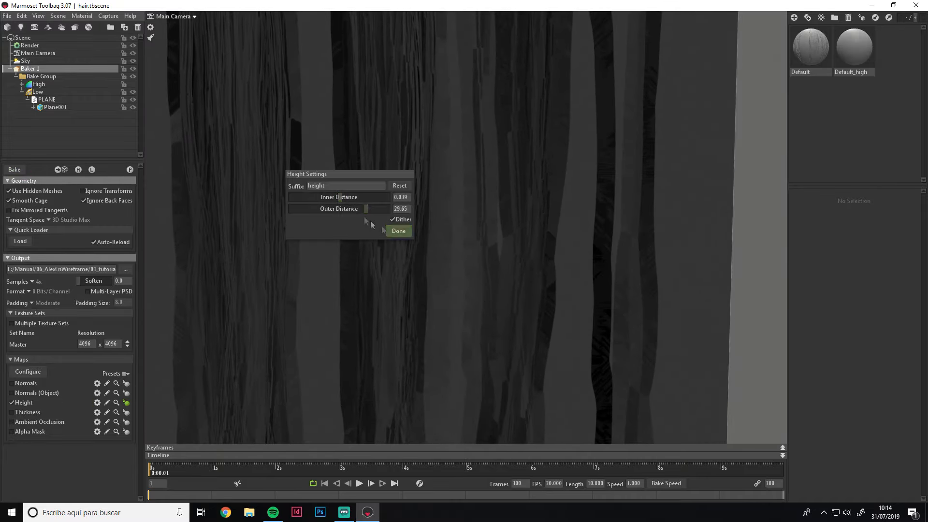
{"action": "left_click", "coordinate": [399, 230]}
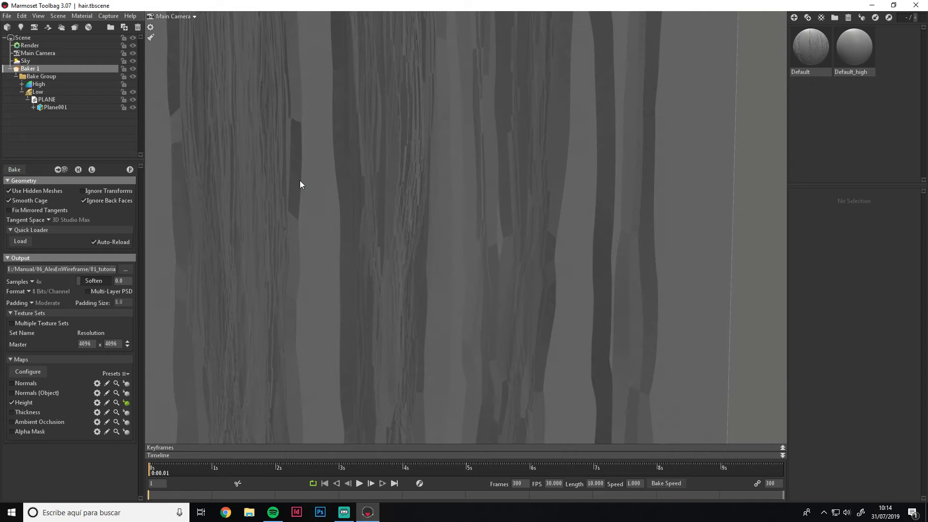
{"action": "scroll", "coordinate": [219, 317], "scroll_direction": "down", "scroll_amount": 3}
{"action": "left_click", "coordinate": [127, 402]}
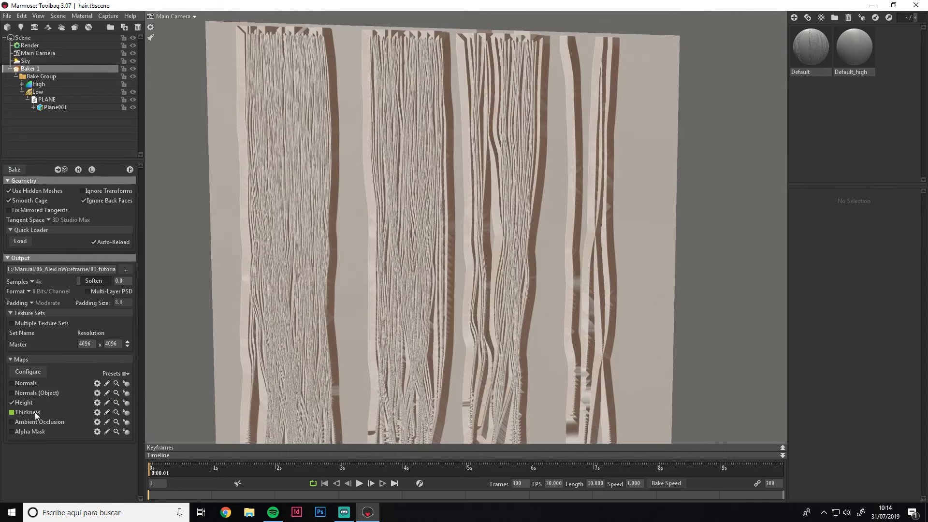
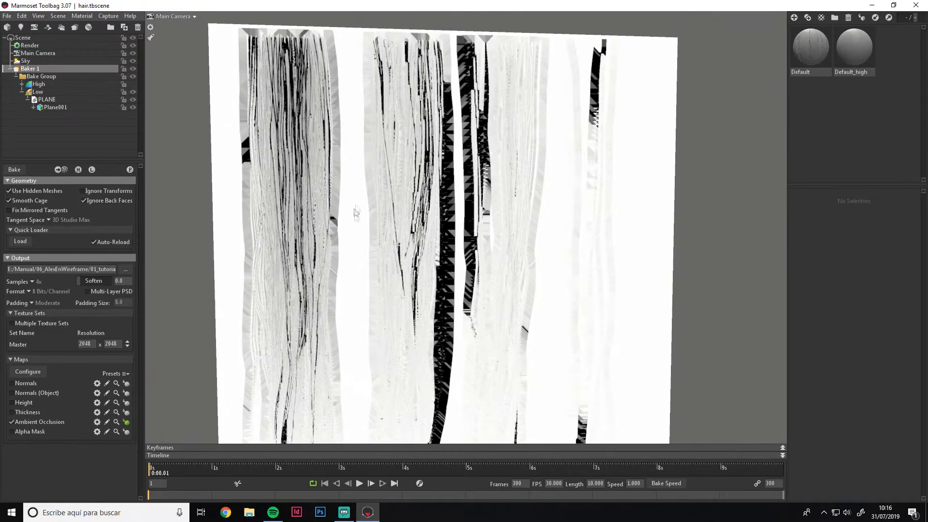
Inspect the Ambient Occlusion preview on the plane and rebake that map at 4096 x 4096
{"action": "left_click_drag", "start_coordinate": [291, 69], "coordinate": [266, 69]}
{"action": "mouse_move", "coordinate": [458, 318]}
{"action": "left_mouse_down"}
{"action": "mouse_move", "coordinate": [456, 246]}
{"action": "mouse_move", "coordinate": [456, 313]}
{"action": "left_mouse_up"}
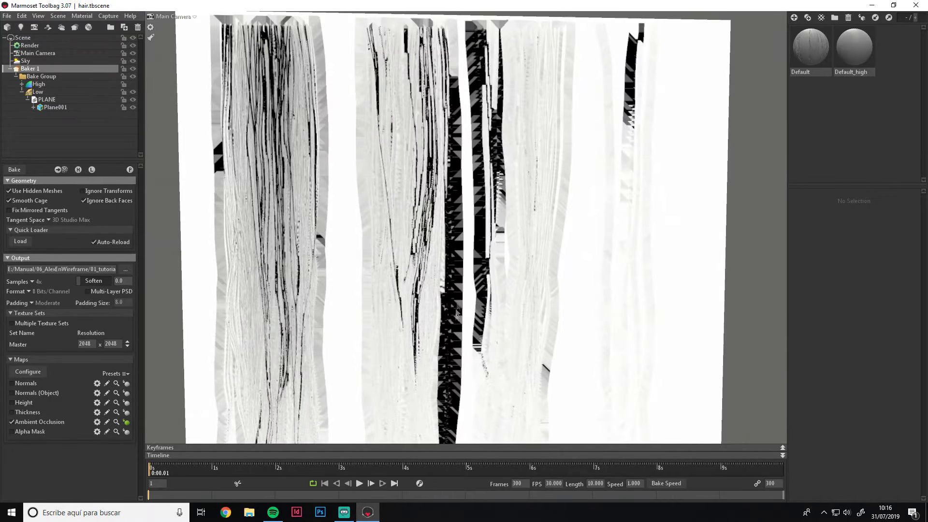
{"action": "left_click", "coordinate": [16, 171]}
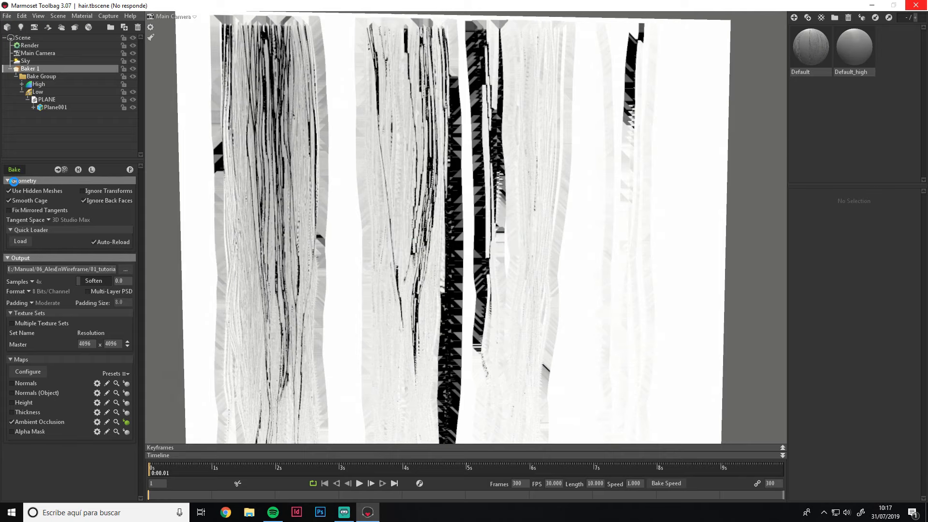
Bake only the Alpha Mask map at 4096 x 4096 and inspect the strands in its preview on the plane
{"action": "left_click", "coordinate": [115, 432]}
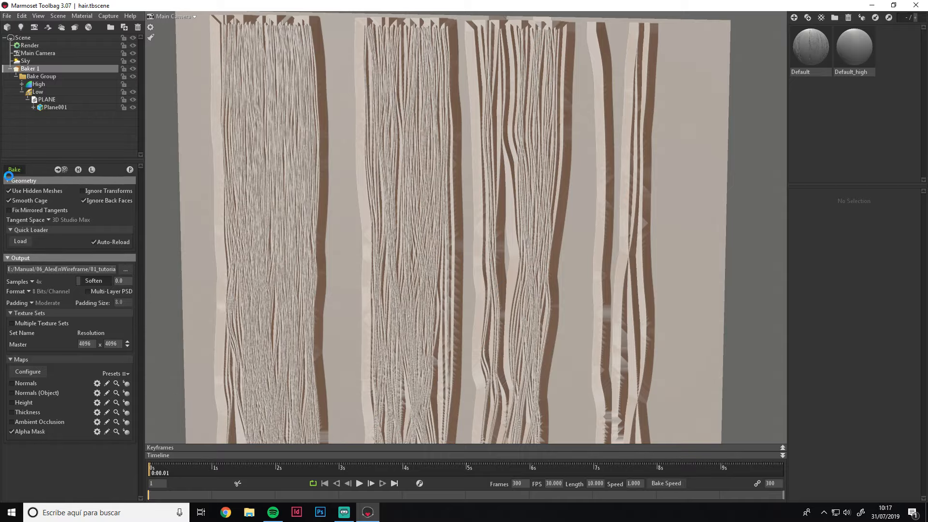
{"action": "left_click", "coordinate": [126, 431]}
{"action": "scroll", "coordinate": [415, 187], "scroll_direction": "down", "scroll_amount": 3}
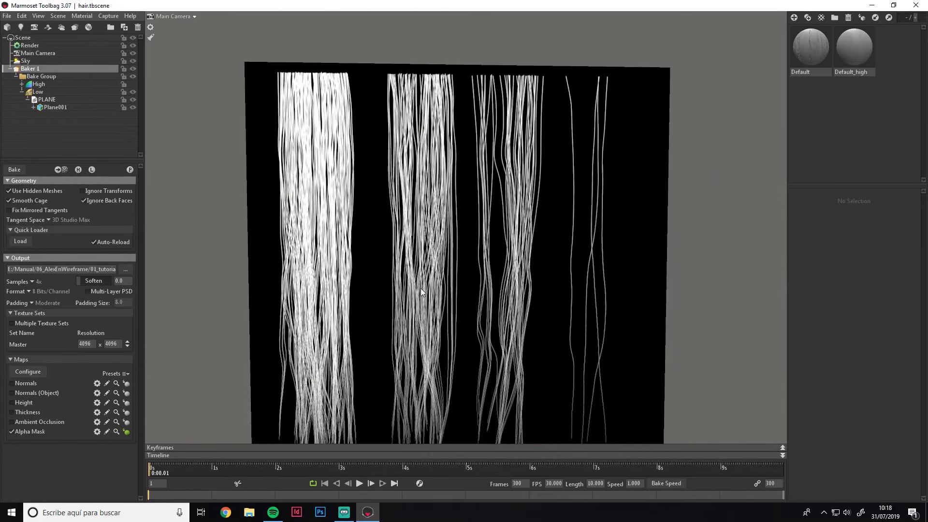
{"action": "middle_click_drag", "start_coordinate": [422, 290], "coordinate": [359, 228]}
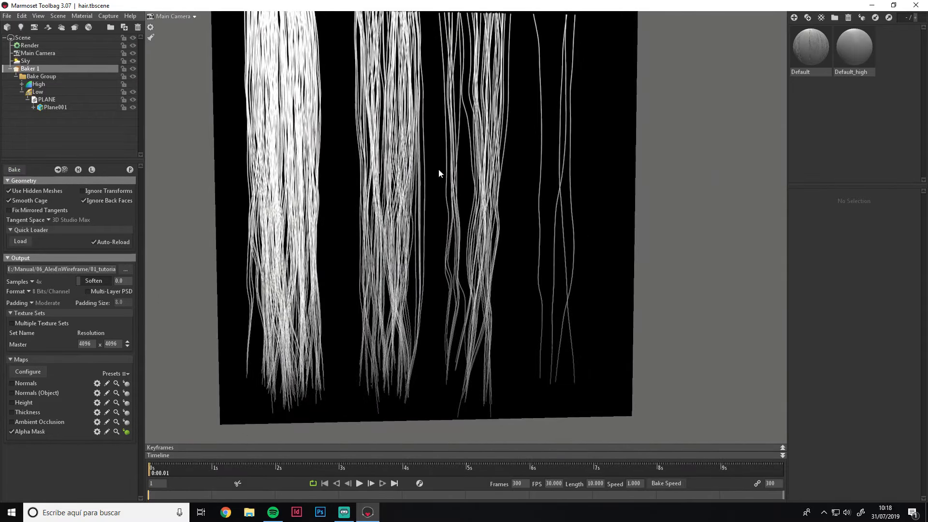
{"action": "scroll", "coordinate": [427, 225], "scroll_direction": "up", "scroll_amount": 5}
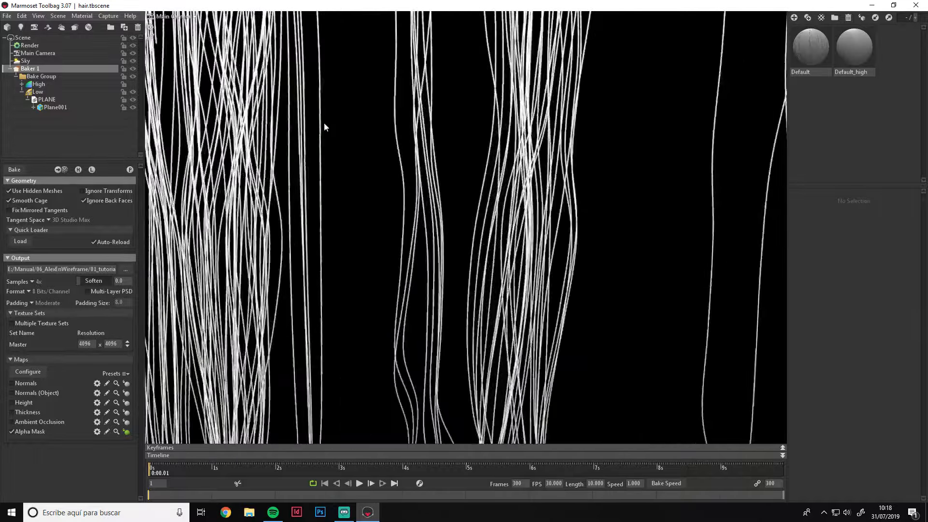
{"action": "scroll", "coordinate": [324, 127], "scroll_direction": "down", "scroll_amount": 6}
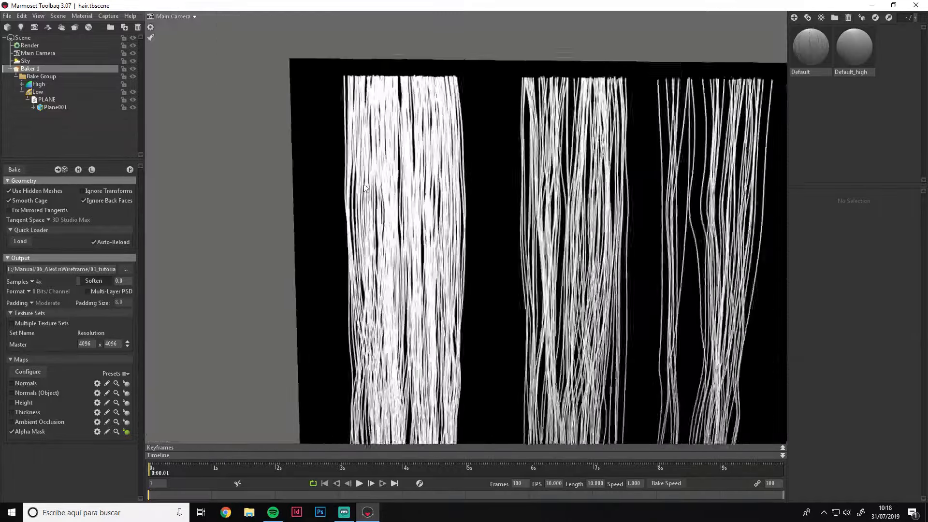
{"action": "scroll", "coordinate": [366, 188], "scroll_direction": "down", "scroll_amount": 4}
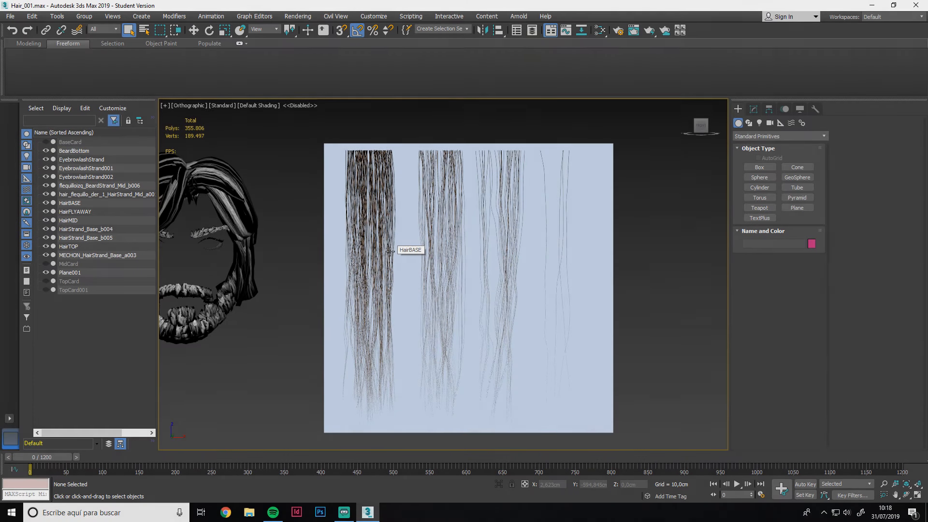
Switch to 3ds Max and hide the HairBASE, HairMID, HairTOP and HairFLYAWAY strand objects in front of the plane
{"action": "left_click", "coordinate": [389, 250]}
{"action": "left_click", "coordinate": [510, 222], "text": "ctrl"}
{"action": "right_click", "coordinate": [543, 222]}
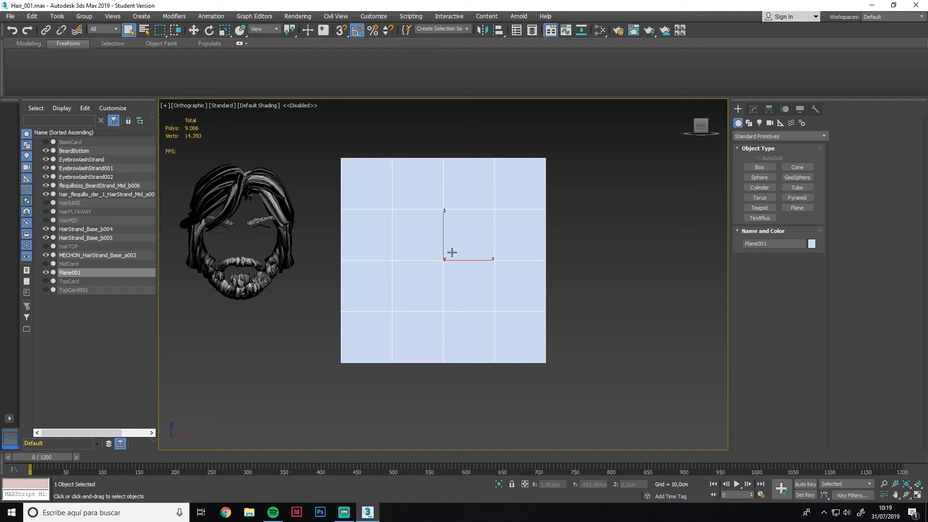
Create a Standard scanline material in the Slate Material Editor and name it HairCards
{"action": "key", "text": "m"}
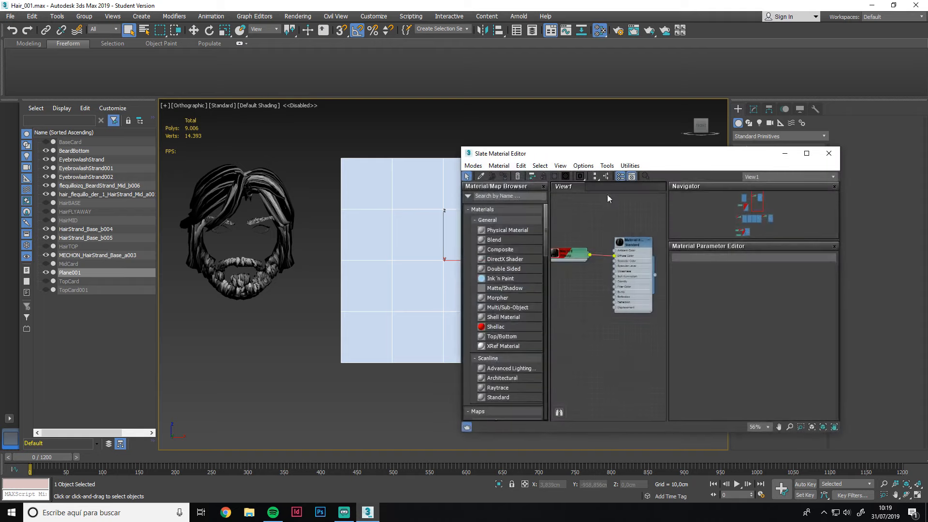
{"action": "scroll", "coordinate": [640, 261], "scroll_direction": "up", "scroll_amount": 2}
{"action": "scroll", "coordinate": [623, 338], "scroll_direction": "down", "scroll_amount": 3}
{"action": "middle_click_drag", "start_coordinate": [600, 382], "coordinate": [638, 354]}
{"action": "scroll", "coordinate": [636, 354], "scroll_direction": "up", "scroll_amount": 1}
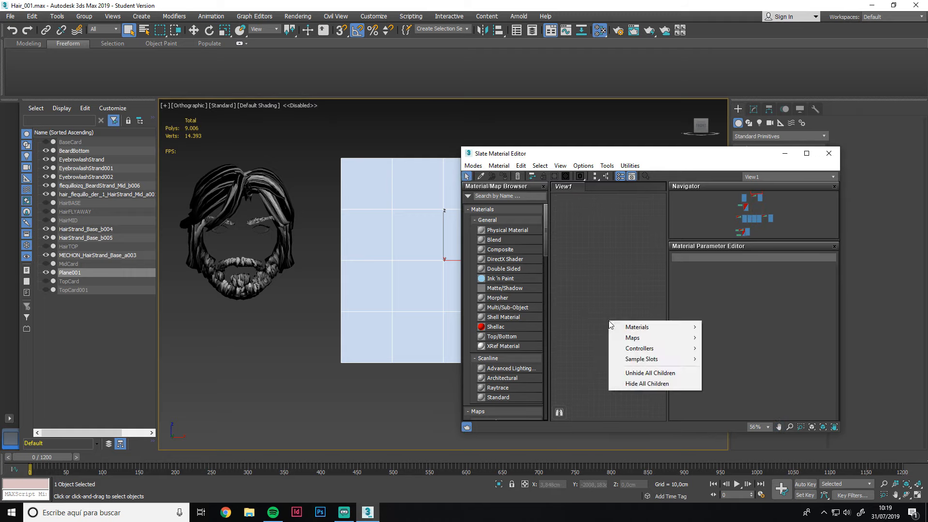
{"action": "right_click", "coordinate": [608, 322]}
{"action": "mouse_move", "coordinate": [611, 327]}
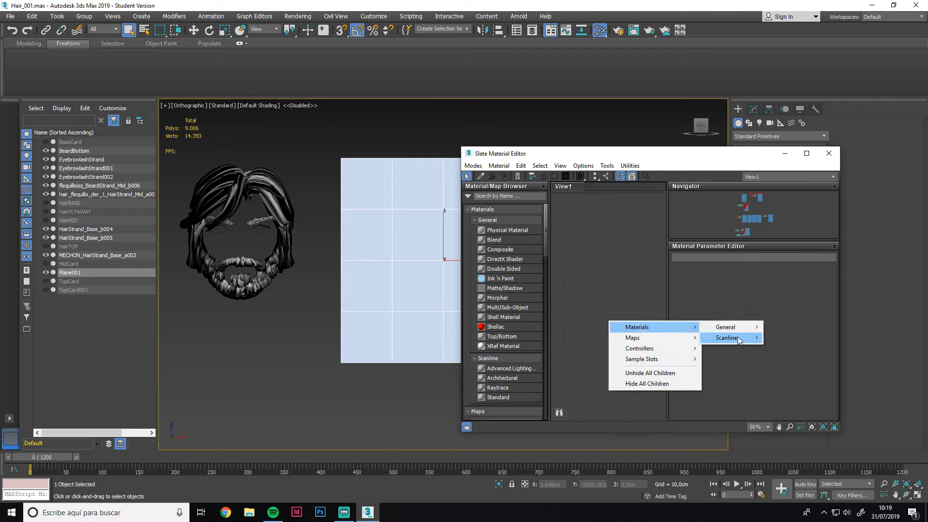
{"action": "mouse_move", "coordinate": [739, 338]}
{"action": "left_click", "coordinate": [780, 366]}
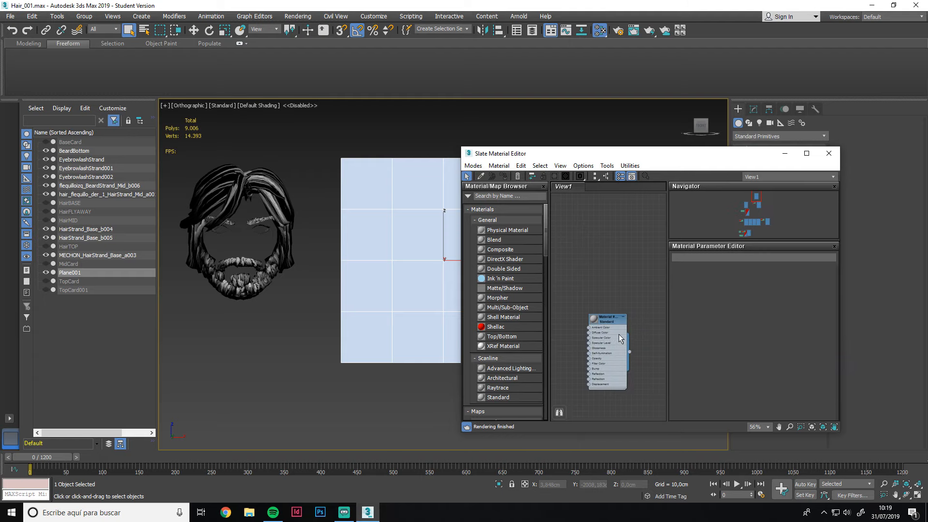
{"action": "left_click_drag", "start_coordinate": [611, 327], "coordinate": [614, 281]}
{"action": "double_click", "coordinate": [615, 281]}
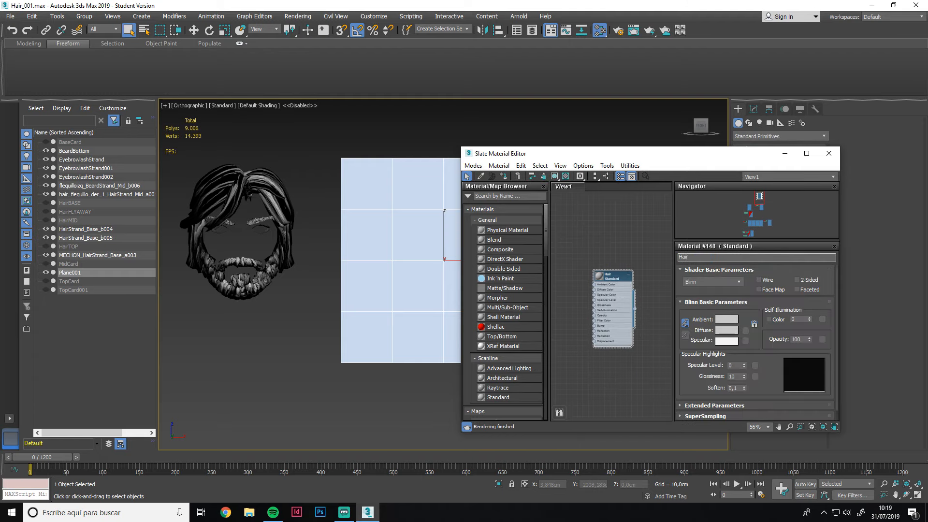
Load the baked alpha mask image as a bitmap in the HairCards material's Diffuse channel
{"action": "left_click", "coordinate": [745, 330]}
{"action": "double_click", "coordinate": [381, 155]}
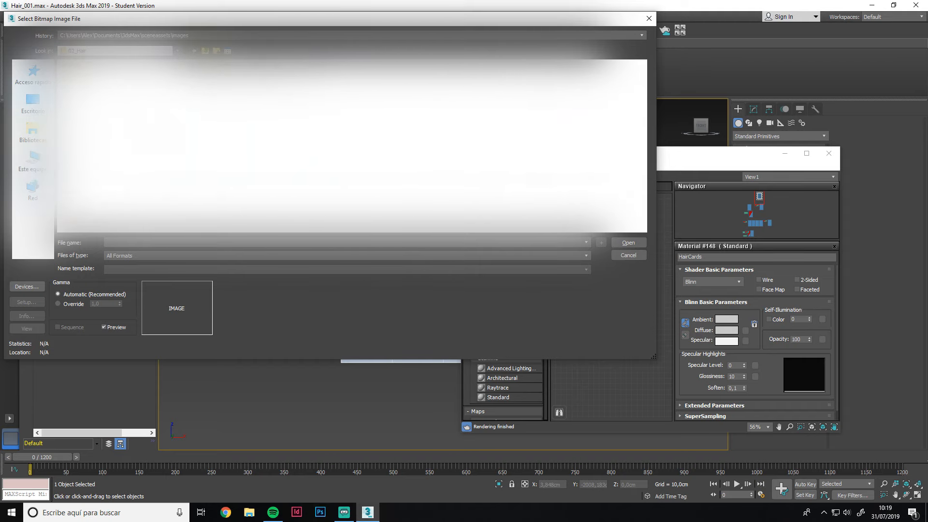
{"action": "left_click", "coordinate": [96, 90]}
{"action": "left_click", "coordinate": [627, 242]}
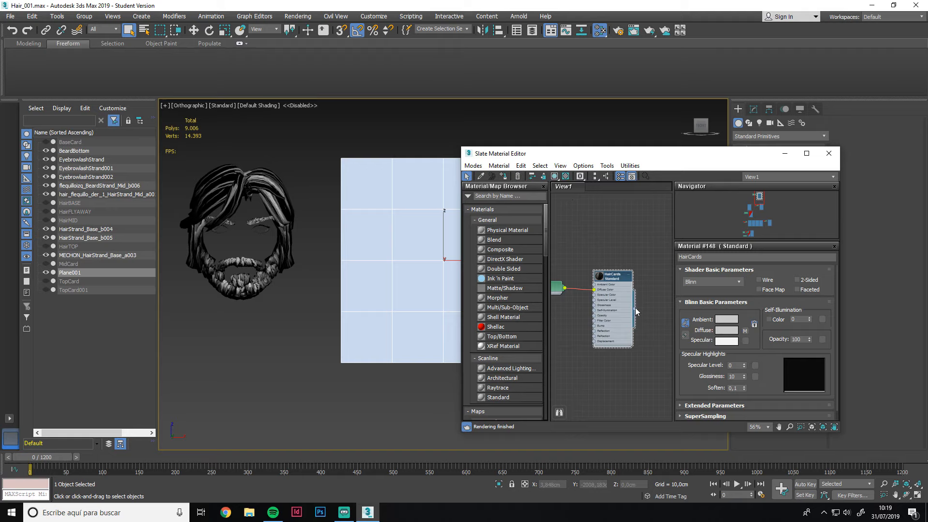
Apply the HairCards material to the plane, show its texture in the viewport, and close the material editor
{"action": "left_click_drag", "start_coordinate": [381, 318], "coordinate": [381, 324]}
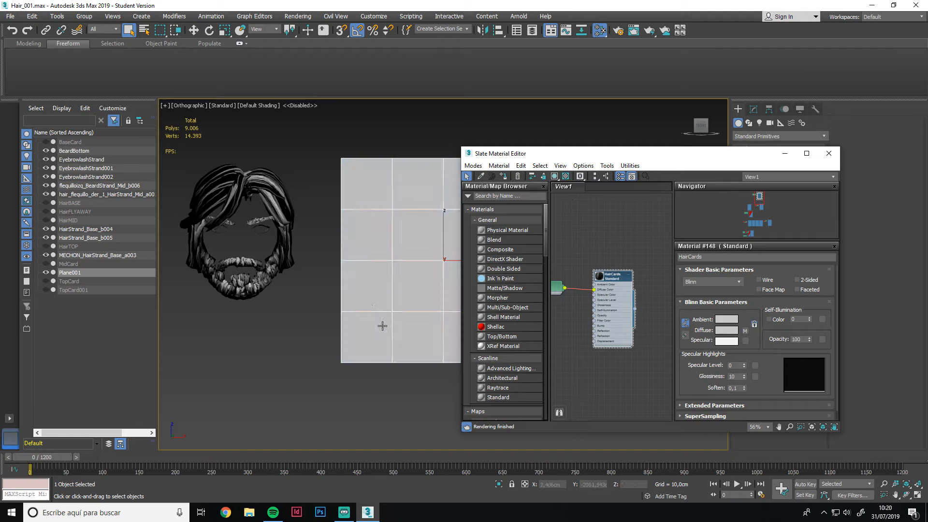
{"action": "middle_click_drag", "start_coordinate": [406, 300], "coordinate": [293, 296]}
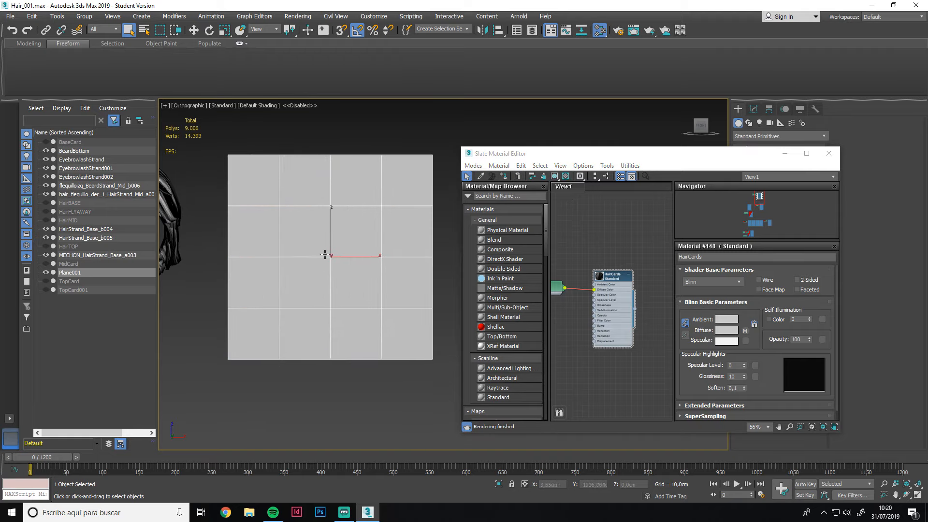
{"action": "left_click", "coordinate": [554, 176]}
{"action": "left_click", "coordinate": [828, 153]}
{"action": "left_click", "coordinate": [502, 207]}
{"action": "scroll", "coordinate": [340, 234], "scroll_direction": "up", "scroll_amount": 6}
{"action": "scroll", "coordinate": [389, 223], "scroll_direction": "down", "scroll_amount": 6}
Convert the textured plane to an Editable Poly
{"action": "left_click", "coordinate": [390, 224]}
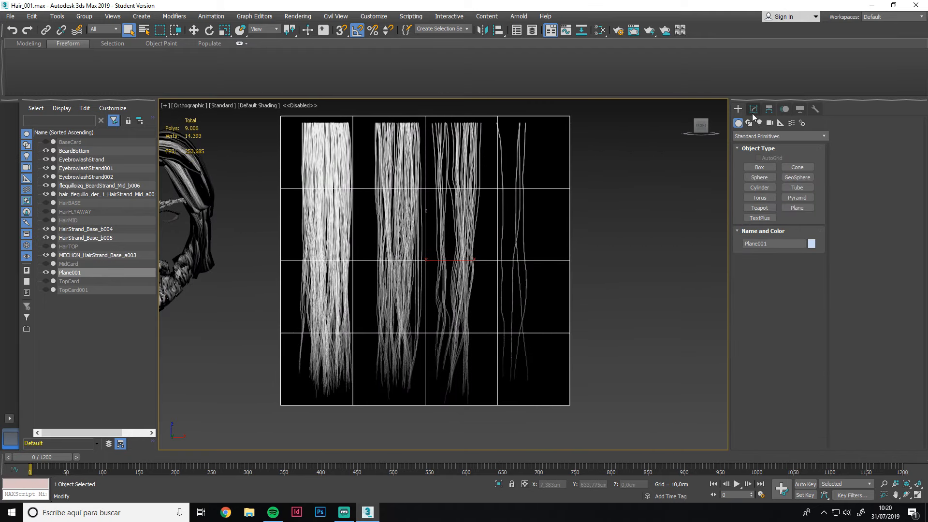
{"action": "left_click", "coordinate": [753, 112]}
{"action": "right_click", "coordinate": [779, 183]}
{"action": "left_click", "coordinate": [812, 281]}
{"action": "left_click", "coordinate": [465, 288]}
{"action": "right_click", "coordinate": [770, 185]}
{"action": "left_click", "coordinate": [790, 255]}
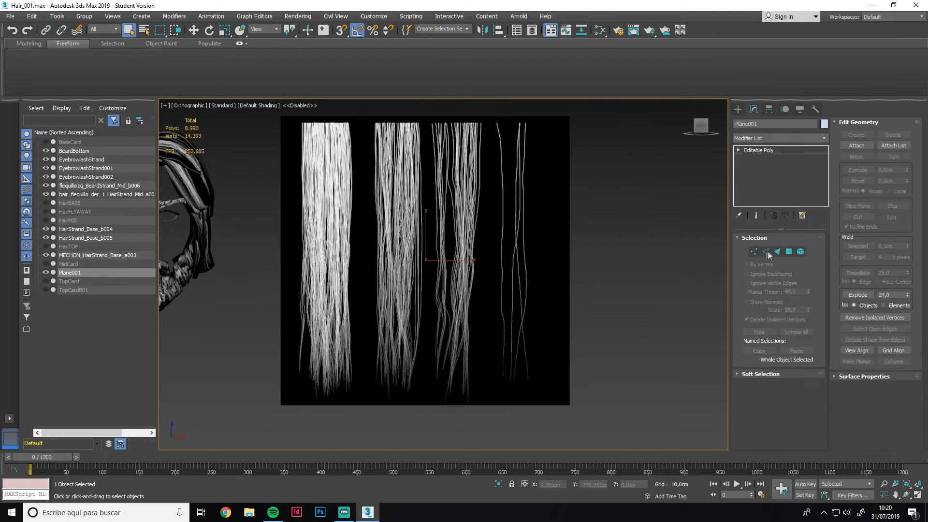
Remove all interior edge loops from the plane together with their vertices and enable Preserve UVs
{"action": "left_click", "coordinate": [766, 251]}
{"action": "double_click", "coordinate": [520, 332]}
{"action": "double_click", "coordinate": [526, 261], "text": "ctrl"}
{"action": "double_click", "coordinate": [518, 188], "text": "ctrl"}
{"action": "double_click", "coordinate": [497, 180], "text": "ctrl"}
{"action": "double_click", "coordinate": [425, 173], "text": "ctrl"}
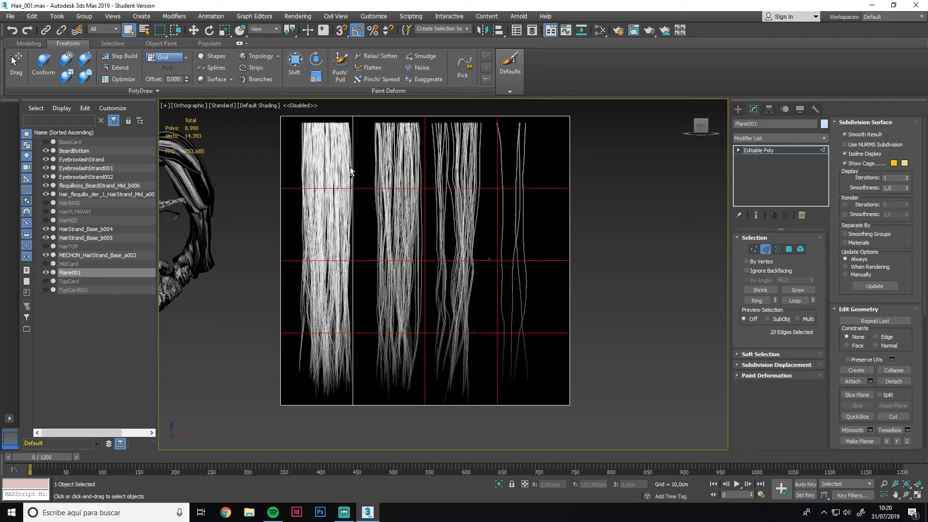
{"action": "double_click", "coordinate": [353, 170], "text": "ctrl"}
{"action": "key", "text": "ctrl+BackSpace"}
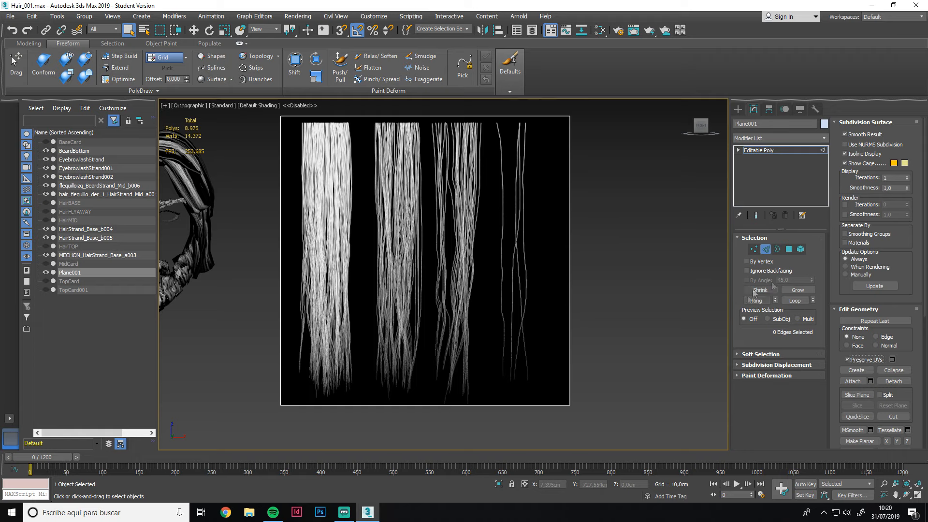
Try moving the plane's upper corner vertex inward and undo the move
{"action": "key", "text": "1"}
{"action": "left_click", "coordinate": [569, 117]}
{"action": "key", "text": "w"}
{"action": "left_click_drag", "start_coordinate": [580, 107], "coordinate": [534, 135]}
{"action": "key", "text": "ctrl+z"}
Insert three vertical edge loops with Swift Loop in the gaps between the four strand groups
{"action": "left_click", "coordinate": [21, 44]}
{"action": "left_click", "coordinate": [342, 56]}
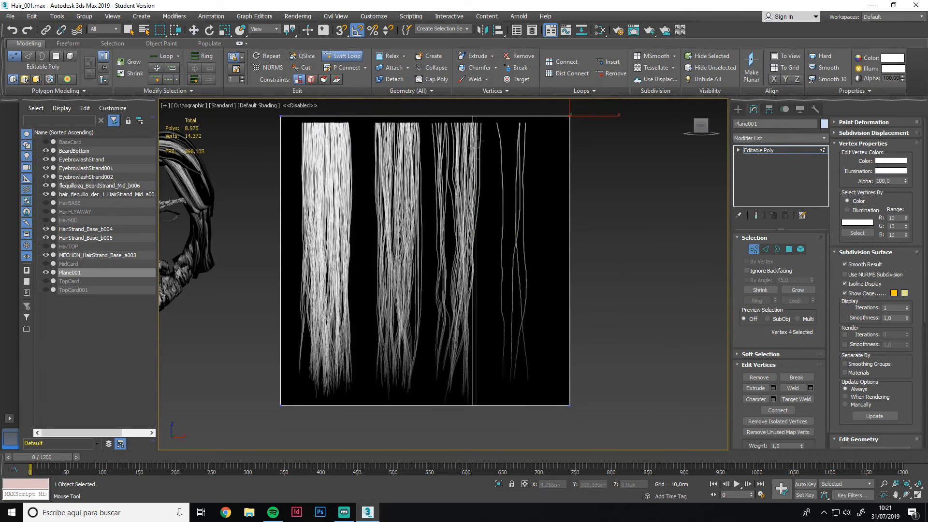
{"action": "left_click", "coordinate": [488, 127]}
{"action": "left_click", "coordinate": [429, 127]}
{"action": "left_click", "coordinate": [362, 227]}
Move the vertices of the plane's two outer vertical edges inward to trim the empty space beside the strands
{"action": "key", "text": "w"}
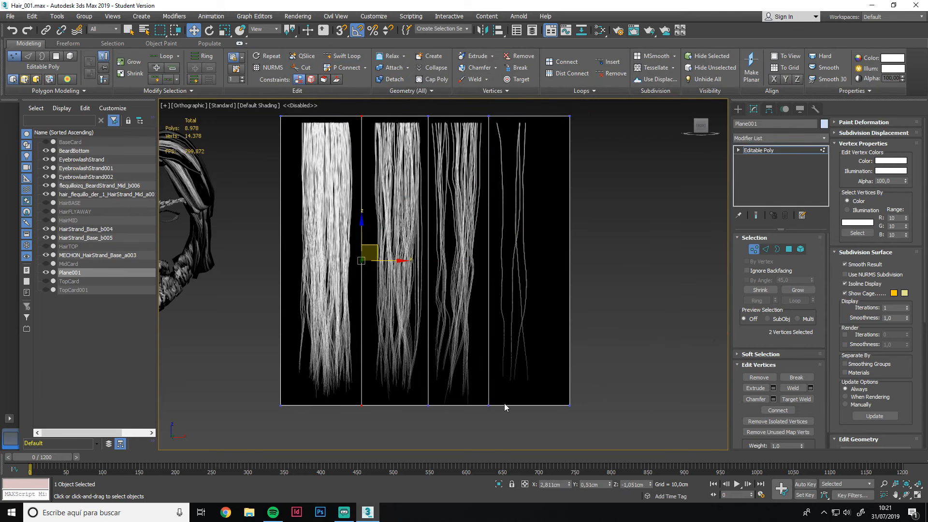
{"action": "middle_click_drag", "start_coordinate": [589, 112], "coordinate": [622, 140]}
{"action": "left_click_drag", "start_coordinate": [606, 505], "coordinate": [591, 475]}
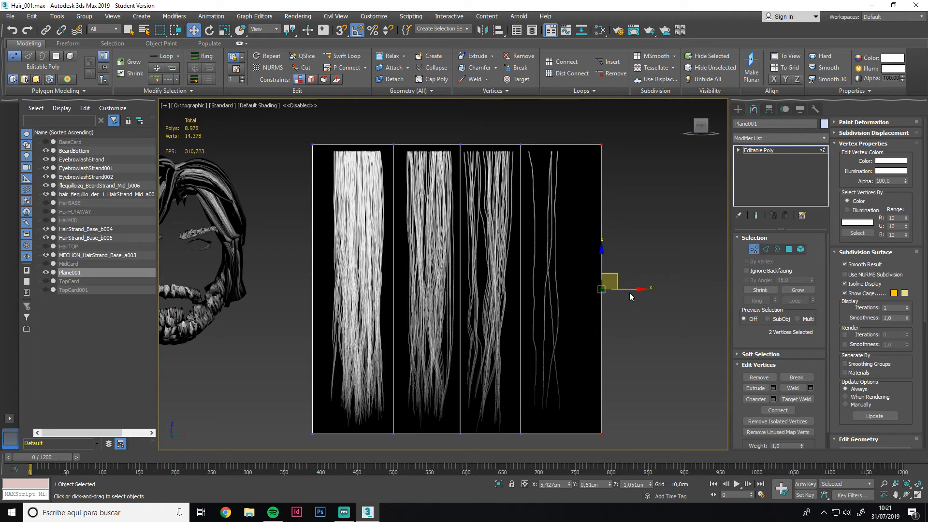
{"action": "left_click_drag", "start_coordinate": [631, 289], "coordinate": [596, 295]}
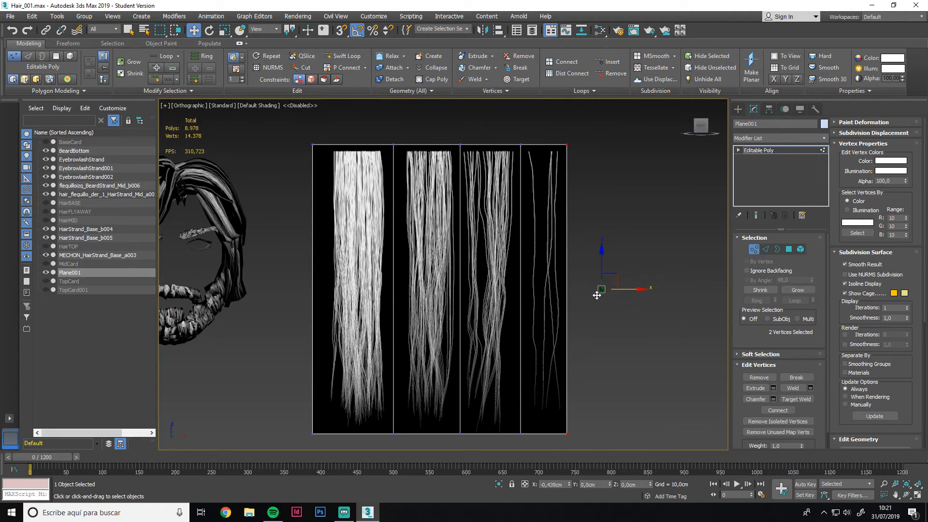
{"action": "left_click", "coordinate": [663, 340]}
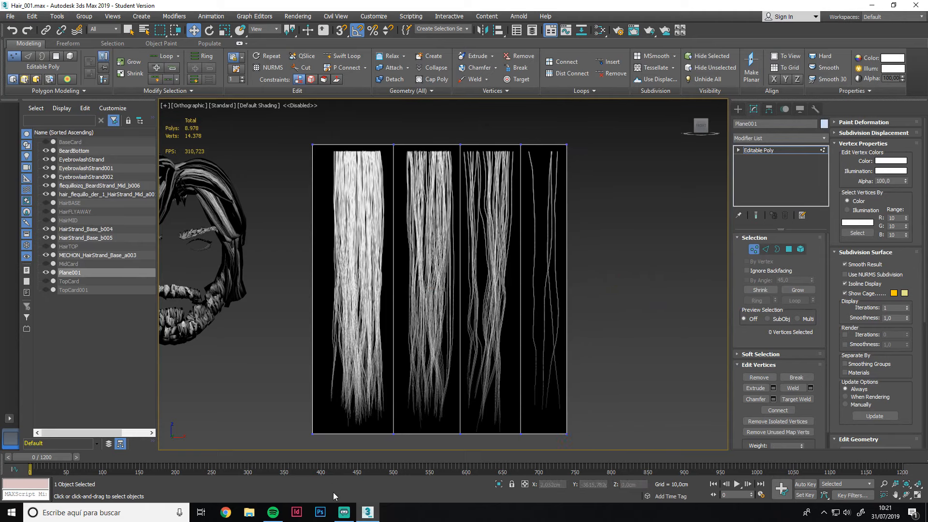
{"action": "left_click_drag", "start_coordinate": [325, 474], "coordinate": [325, 473]}
{"action": "left_click_drag", "start_coordinate": [345, 296], "coordinate": [356, 297]}
{"action": "left_click", "coordinate": [607, 288]}
{"action": "middle_click_drag", "start_coordinate": [608, 323], "coordinate": [603, 309]}
Add a vertical edge loop with Swift Loop down the middle of each of the four hair strips
{"action": "left_click", "coordinate": [765, 249]}
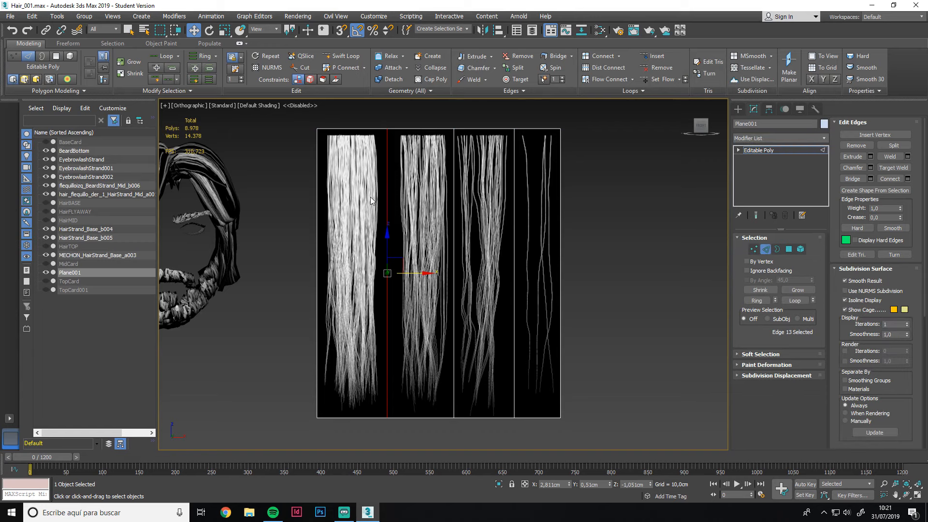
{"action": "left_click", "coordinate": [341, 57]}
{"action": "left_click", "coordinate": [351, 133]}
{"action": "left_click", "coordinate": [425, 133]}
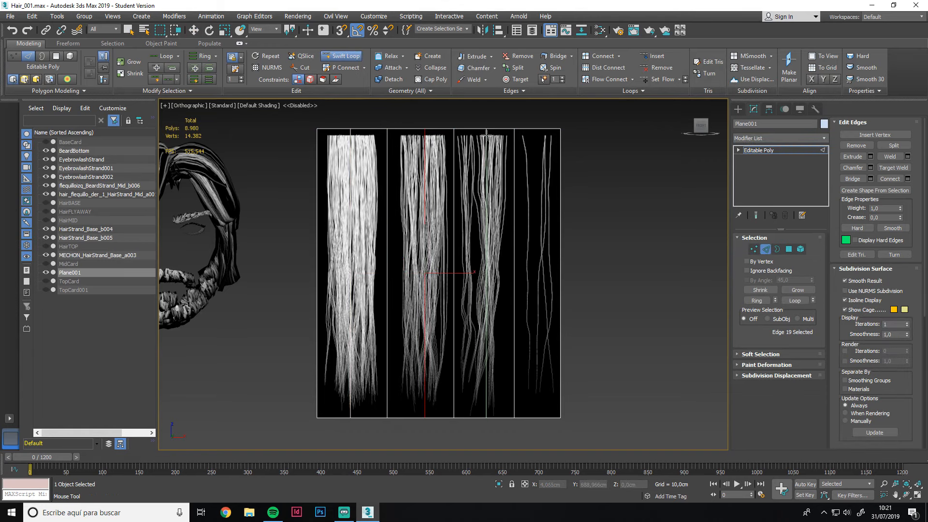
{"action": "left_click", "coordinate": [486, 132]}
{"action": "left_click", "coordinate": [538, 133]}
{"action": "key", "text": "w"}
Offset the four bottom vertices of the strips' centre loops in depth, out of the plane
{"action": "mouse_move", "coordinate": [319, 275]}
{"action": "middle_mouse_down", "text": "alt"}
{"action": "mouse_move", "coordinate": [193, 274]}
{"action": "mouse_move", "coordinate": [314, 276]}
{"action": "middle_mouse_up", "text": "alt"}
{"action": "key", "text": "f"}
{"action": "left_click_drag", "start_coordinate": [561, 285], "coordinate": [259, 287]}
{"action": "middle_click_drag", "start_coordinate": [325, 293], "coordinate": [373, 277]}
{"action": "key", "text": "1"}
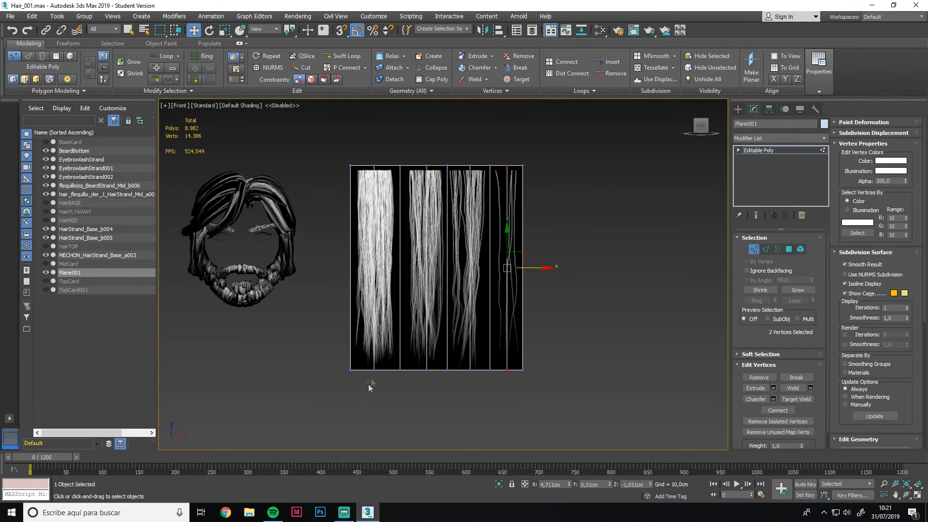
{"action": "middle_click_drag", "start_coordinate": [500, 380], "coordinate": [459, 349], "text": "alt"}
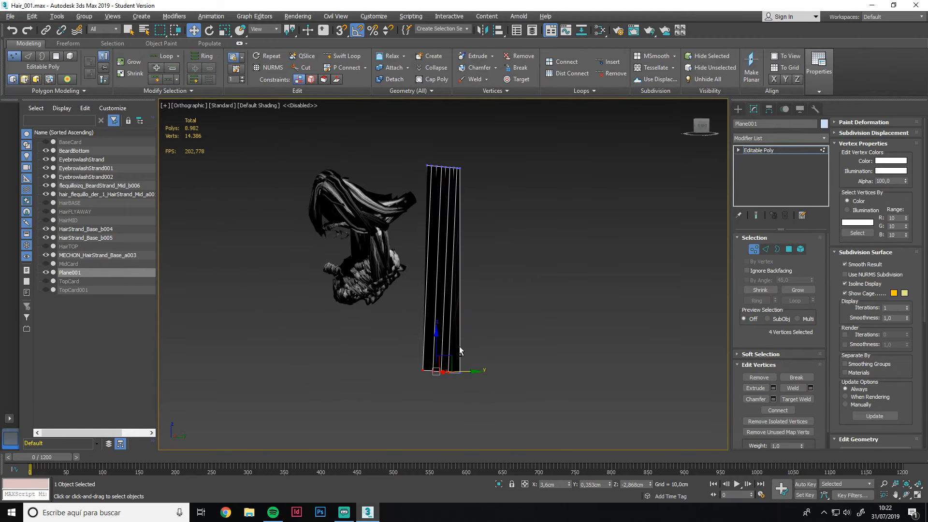
{"action": "left_click", "coordinate": [706, 129]}
{"action": "scroll", "coordinate": [425, 351], "scroll_direction": "up", "scroll_amount": 5}
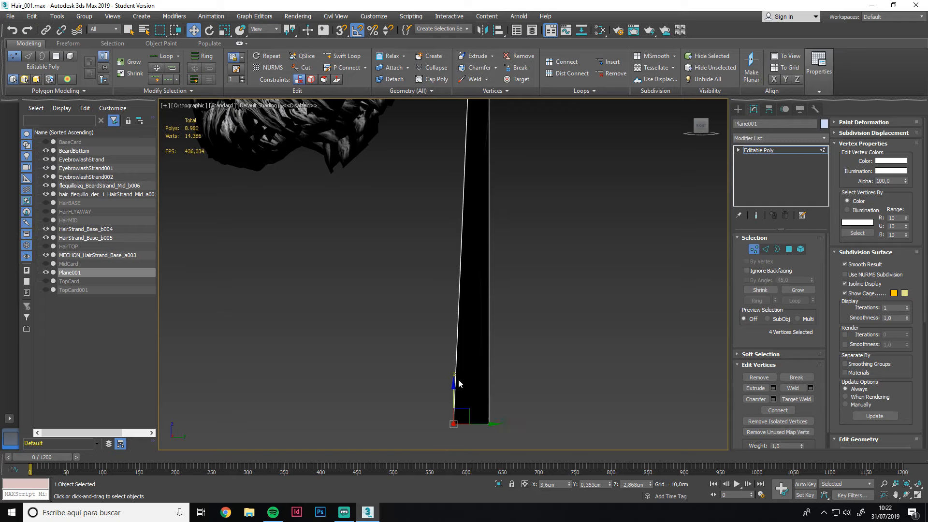
{"action": "scroll", "coordinate": [456, 317], "scroll_direction": "down", "scroll_amount": 3}
{"action": "middle_click_drag", "start_coordinate": [468, 236], "coordinate": [471, 333]}
{"action": "mouse_move", "coordinate": [489, 258]}
{"action": "middle_mouse_down", "text": "alt"}
{"action": "mouse_move", "coordinate": [566, 254]}
{"action": "mouse_move", "coordinate": [497, 267]}
{"action": "middle_mouse_up", "text": "alt"}
Offset the four top vertices of the strips' centre loops in depth so each strip folds along its middle
{"action": "scroll", "coordinate": [594, 166], "scroll_direction": "down", "scroll_amount": 2}
{"action": "left_click", "coordinate": [597, 136]}
{"action": "left_click", "coordinate": [416, 126], "text": "ctrl"}
{"action": "left_click", "coordinate": [705, 128]}
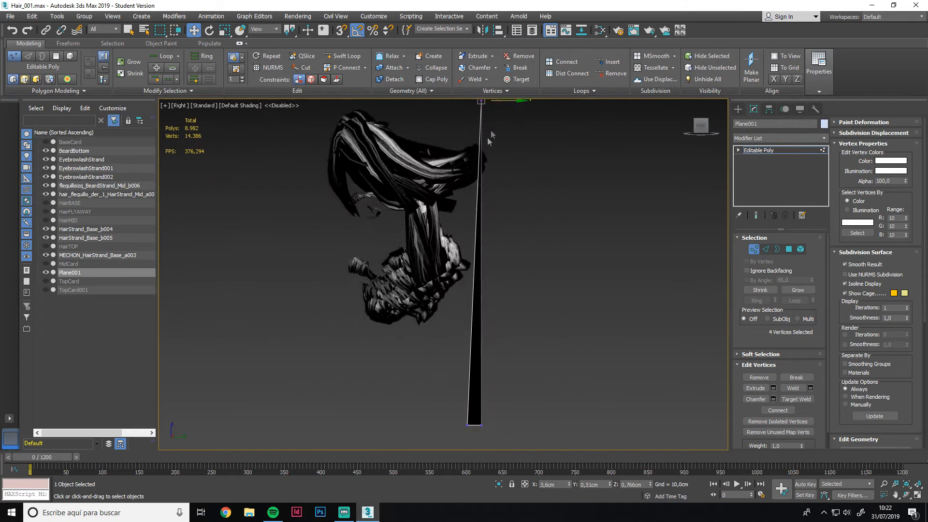
{"action": "middle_click_drag", "start_coordinate": [488, 138], "coordinate": [491, 249]}
{"action": "left_click_drag", "start_coordinate": [510, 219], "coordinate": [503, 219]}
{"action": "scroll", "coordinate": [457, 212], "scroll_direction": "down", "scroll_amount": 3}
{"action": "middle_click_drag", "start_coordinate": [452, 271], "coordinate": [541, 283], "text": "alt"}
Connect all the plane's vertical edges with 13 evenly spaced horizontal segments
{"action": "left_click", "coordinate": [701, 126]}
{"action": "scroll", "coordinate": [628, 203], "scroll_direction": "down", "scroll_amount": 2}
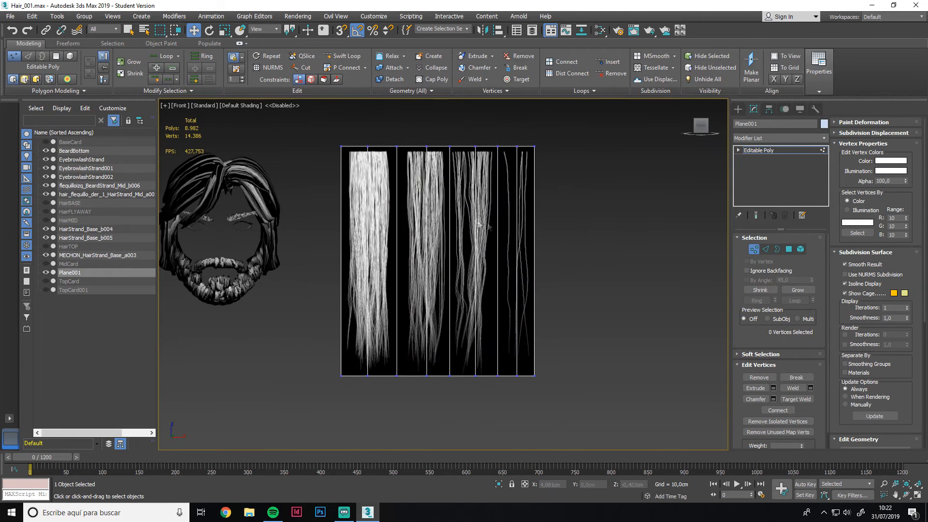
{"action": "key", "text": "2"}
{"action": "middle_click_drag", "start_coordinate": [530, 244], "coordinate": [492, 251]}
{"action": "left_click_drag", "start_coordinate": [604, 245], "coordinate": [293, 304]}
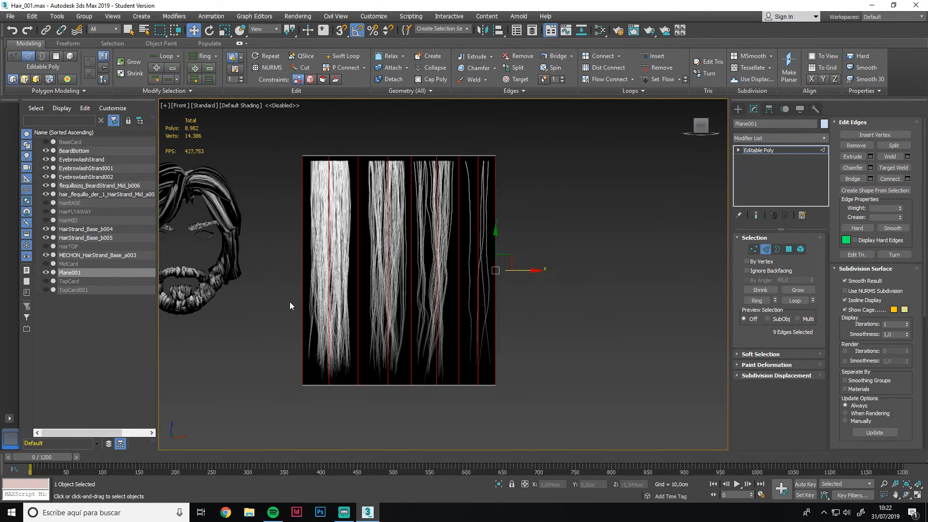
{"action": "left_click", "coordinate": [908, 178]}
{"action": "left_click_drag", "start_coordinate": [453, 282], "coordinate": [453, 282]}
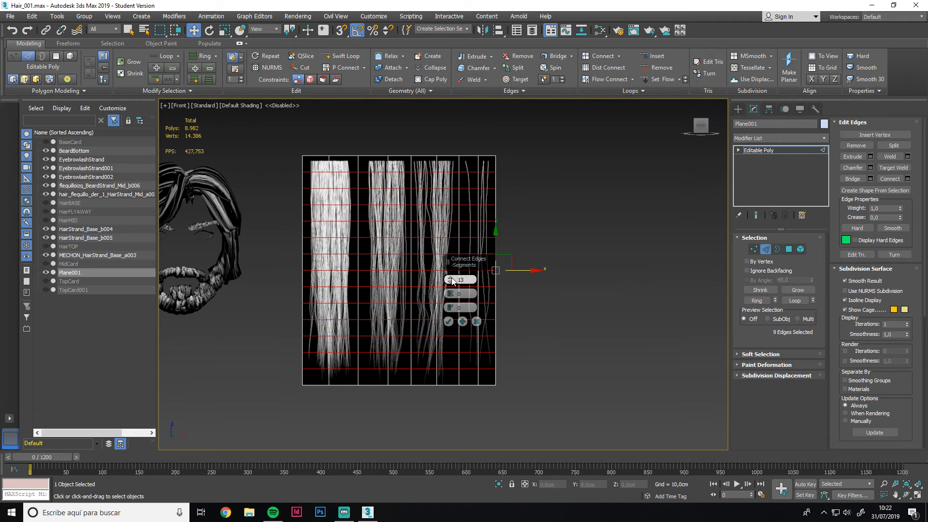
{"action": "middle_click_drag", "start_coordinate": [587, 375], "coordinate": [549, 348], "text": "alt"}
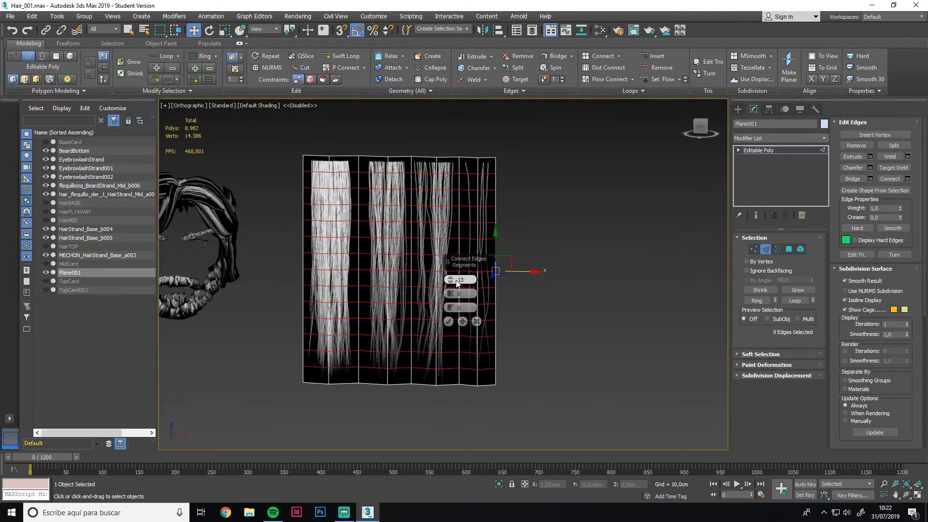
{"action": "left_click", "coordinate": [449, 321]}
{"action": "middle_click_drag", "start_coordinate": [449, 321], "coordinate": [469, 323]}
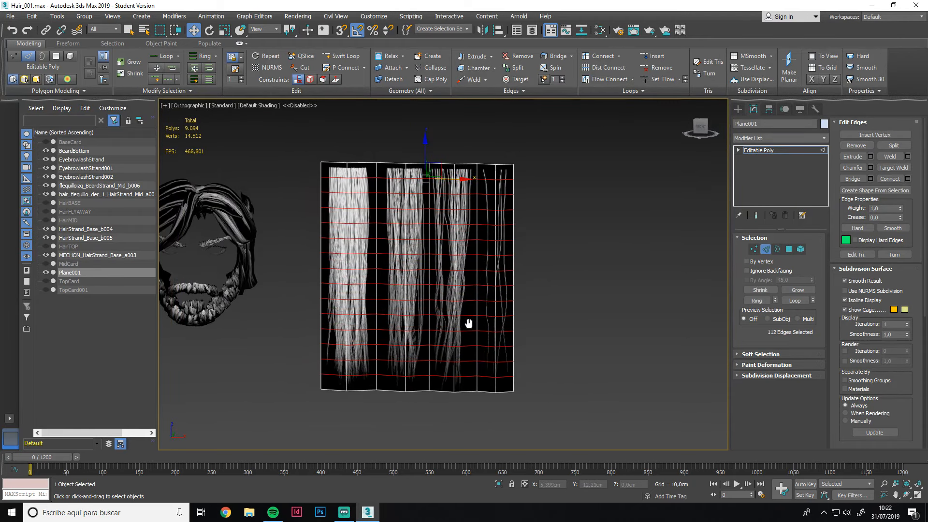
Detach the polygons of the first three hair strips as separate objects, leaving the sparsest strip in the original plane
{"action": "left_click", "coordinate": [699, 128]}
{"action": "key", "text": "4"}
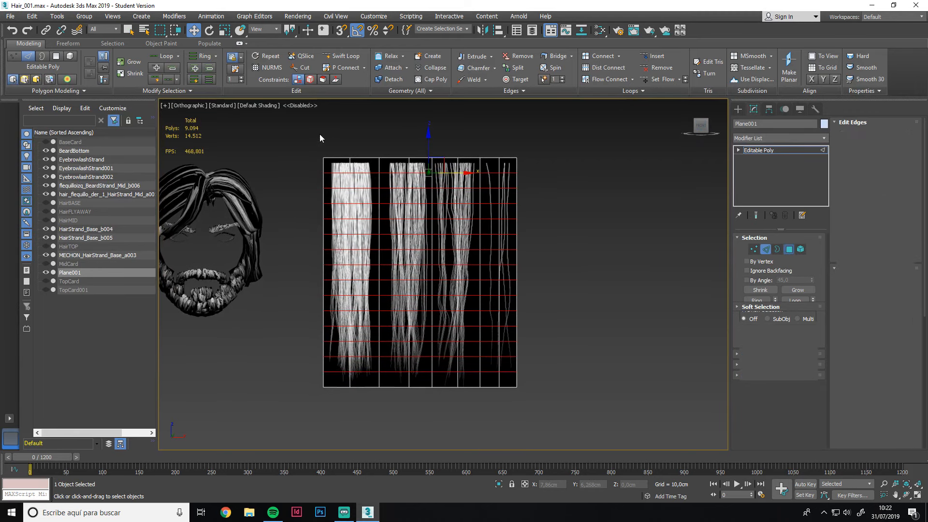
{"action": "left_click_drag", "start_coordinate": [337, 392], "coordinate": [414, 430]}
{"action": "scroll", "coordinate": [877, 300], "scroll_direction": "down", "scroll_amount": 3}
{"action": "left_click", "coordinate": [893, 417]}
{"action": "key", "text": "Return"}
{"action": "left_click", "coordinate": [897, 418]}
{"action": "left_click", "coordinate": [493, 259]}
{"action": "left_click_drag", "start_coordinate": [418, 140], "coordinate": [467, 419]}
{"action": "left_click", "coordinate": [893, 417]}
{"action": "left_click", "coordinate": [493, 259]}
{"action": "key", "text": "5"}
{"action": "scroll", "coordinate": [583, 213], "scroll_direction": "down", "scroll_amount": 2}
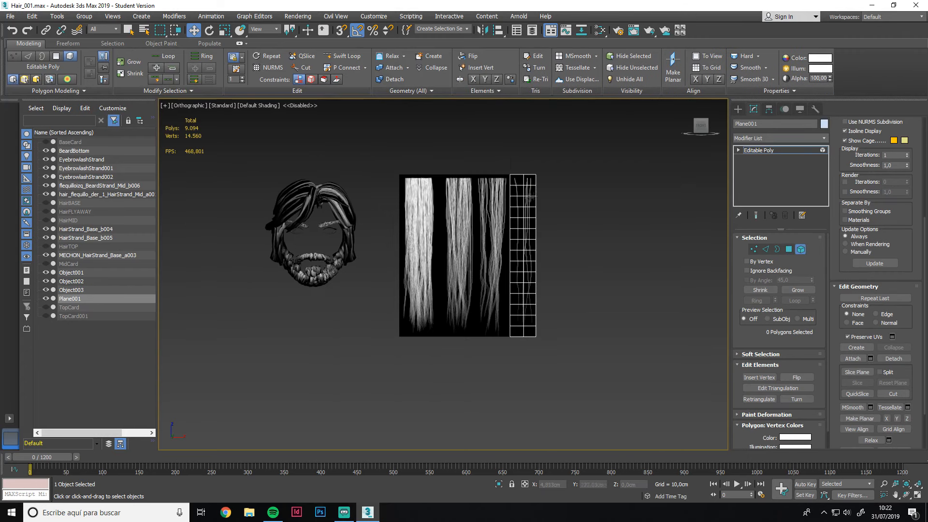
Enable Affect Pivot Only for the strip objects and turn on snapping with Vertex as a snap target
{"action": "scroll", "coordinate": [584, 145], "scroll_direction": "up", "scroll_amount": 2}
{"action": "left_click", "coordinate": [769, 110]}
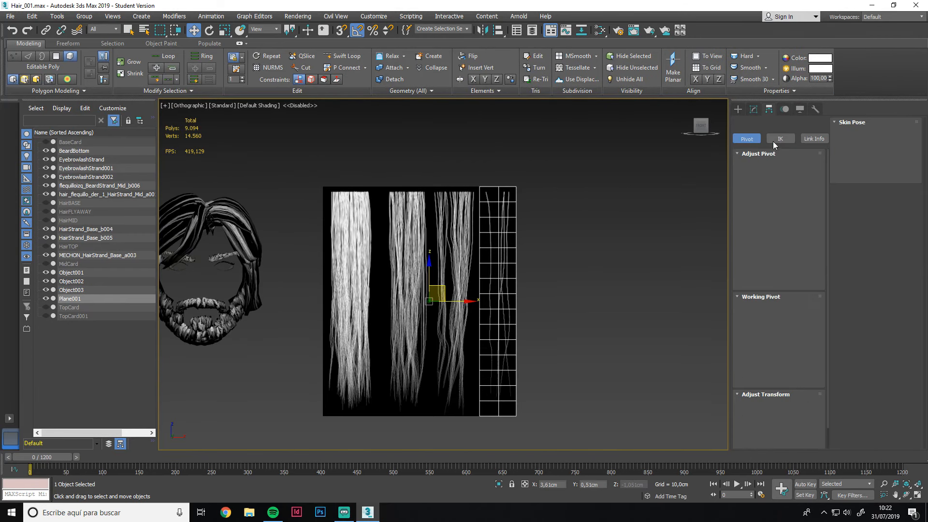
{"action": "left_click", "coordinate": [771, 175]}
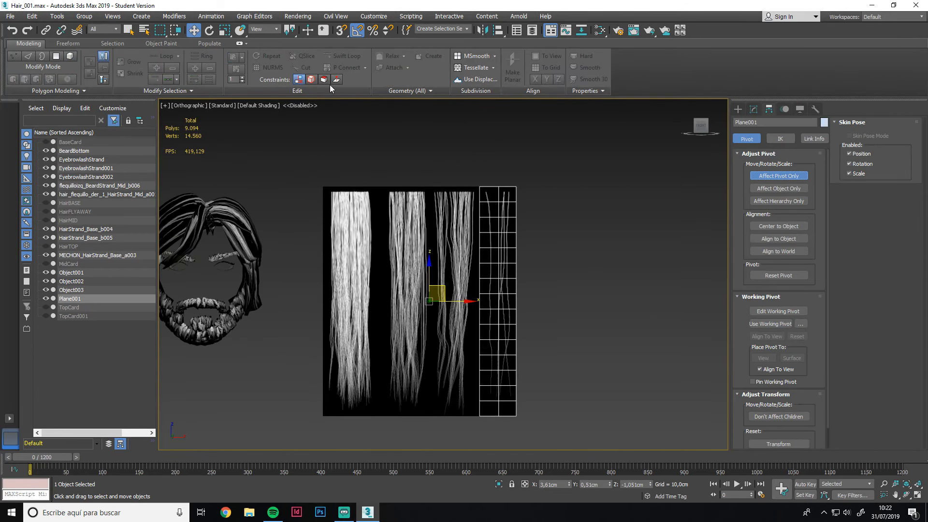
{"action": "left_click", "coordinate": [342, 30]}
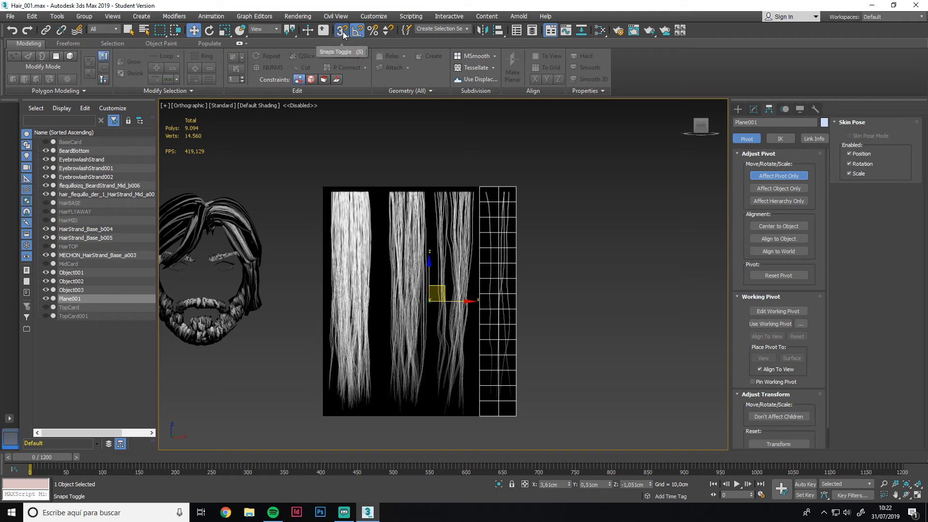
{"action": "right_click", "coordinate": [341, 30]}
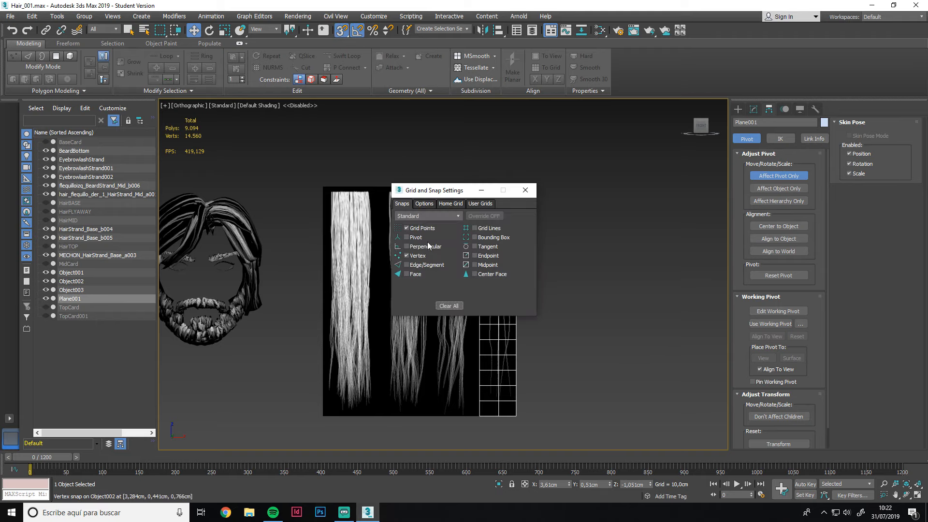
{"action": "left_click", "coordinate": [525, 190]}
Snap the pivots of the hair strips to the middle vertex of their top edges
{"action": "left_click_drag", "start_coordinate": [435, 295], "coordinate": [407, 187]}
{"action": "left_click", "coordinate": [408, 208]}
{"action": "left_click", "coordinate": [363, 208]}
{"action": "left_click_drag", "start_coordinate": [423, 301], "coordinate": [352, 187]}
{"action": "left_click", "coordinate": [558, 184]}
Apply Reset XForm to all four hair strips and collapse their modifier stacks
{"action": "left_click_drag", "start_coordinate": [341, 304], "coordinate": [341, 305]}
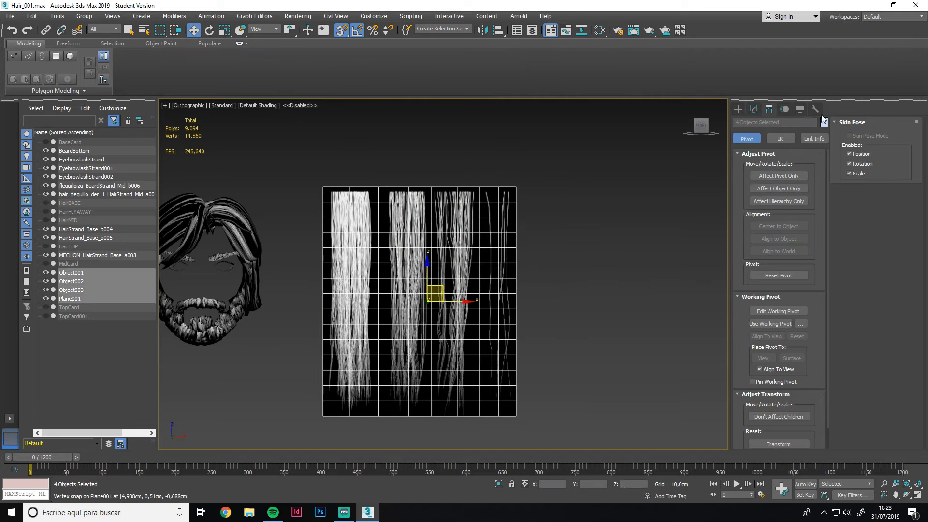
{"action": "left_click", "coordinate": [815, 109]}
{"action": "left_click", "coordinate": [778, 228]}
{"action": "left_click", "coordinate": [796, 287]}
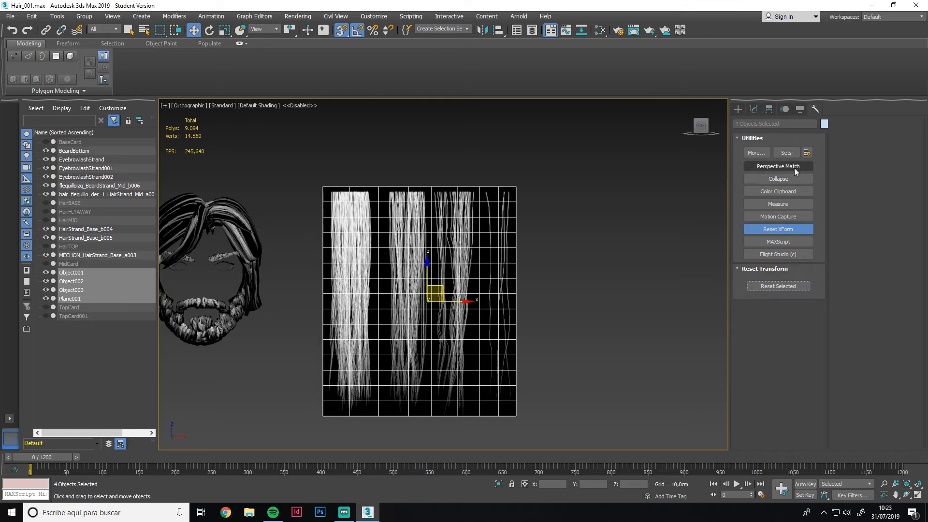
{"action": "left_click", "coordinate": [782, 179]}
{"action": "left_click", "coordinate": [777, 301]}
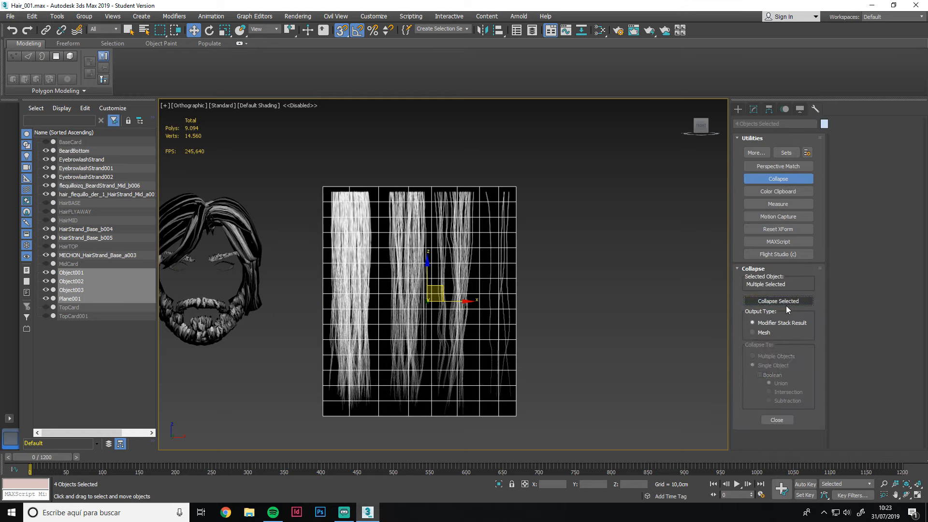
{"action": "left_click", "coordinate": [738, 109]}
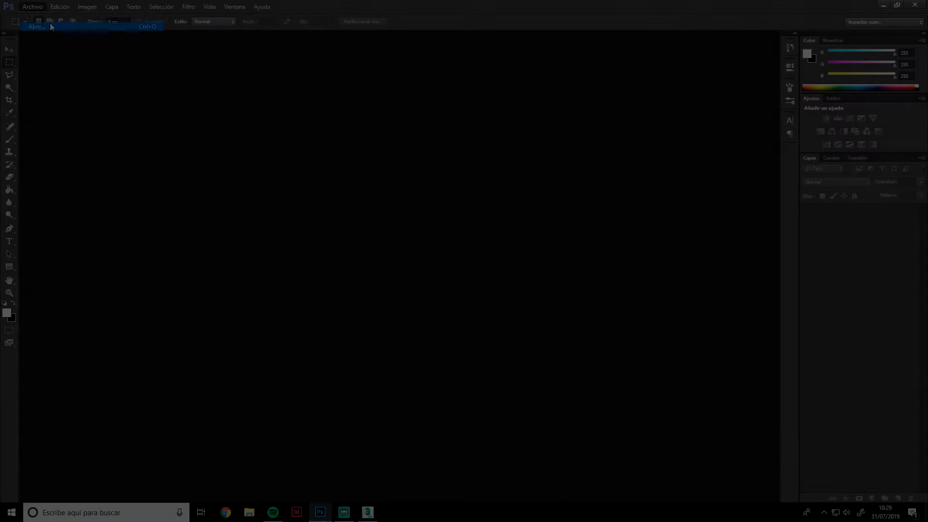
Switch to Photoshop and open the TutorialHair_alphamask.png texture
{"action": "left_click", "coordinate": [50, 25]}
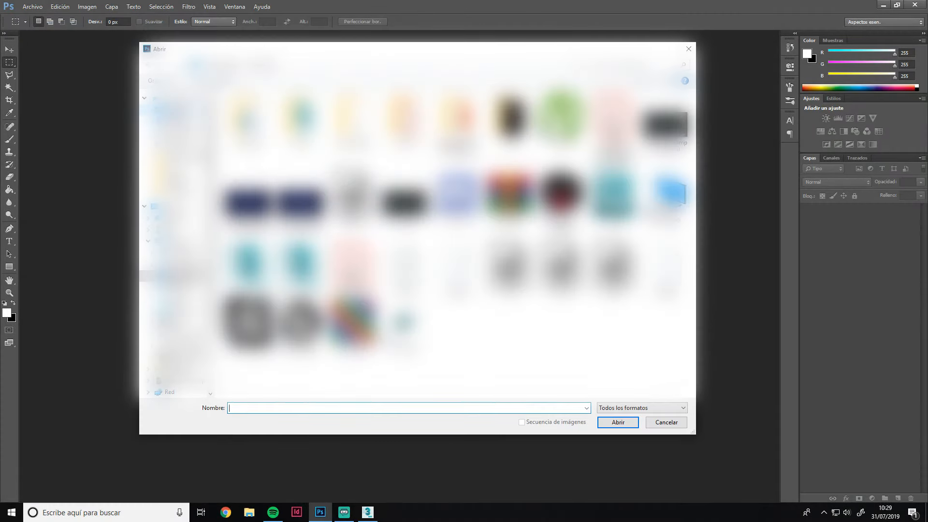
{"action": "left_click", "coordinate": [175, 356]}
{"action": "double_click", "coordinate": [270, 173]}
{"action": "double_click", "coordinate": [263, 128]}
{"action": "double_click", "coordinate": [258, 116]}
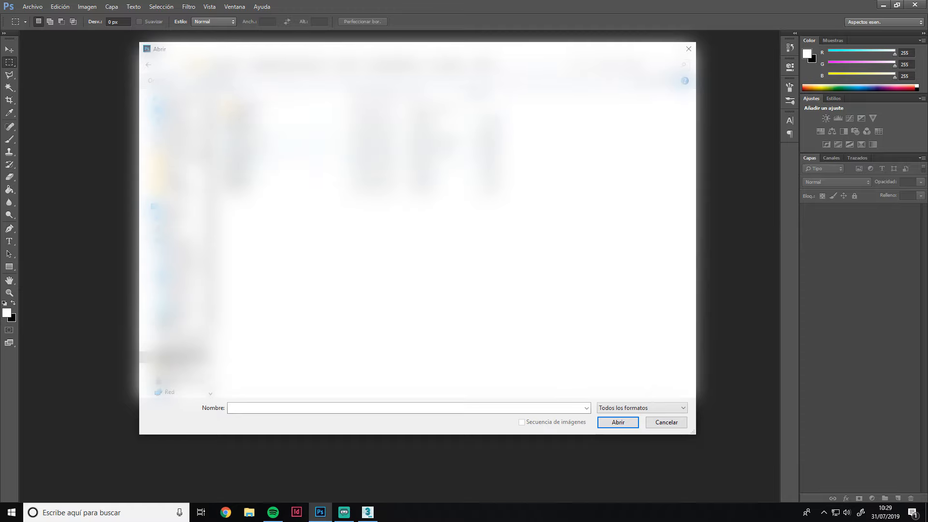
{"action": "double_click", "coordinate": [261, 119]}
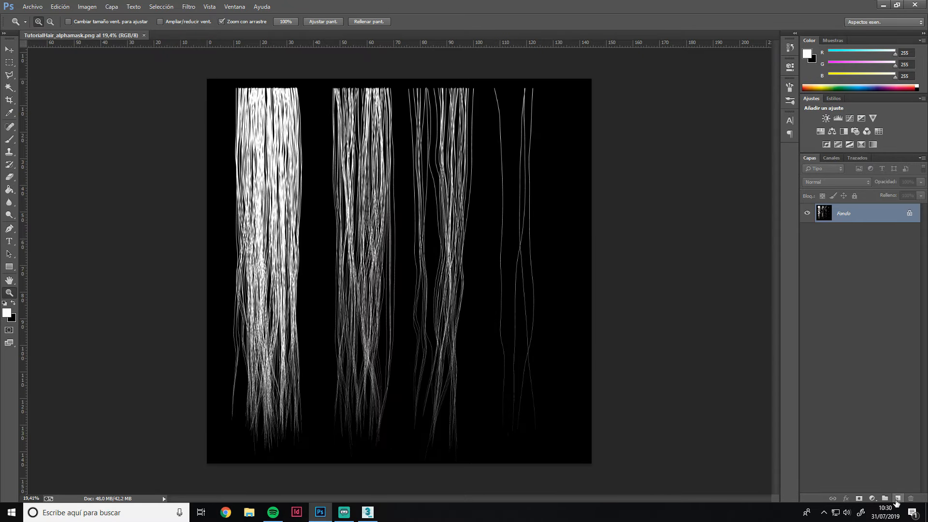
Add a new layer and marquee-select a full-height area about 41 cm wide around the densest strand group
{"action": "left_click", "coordinate": [896, 498]}
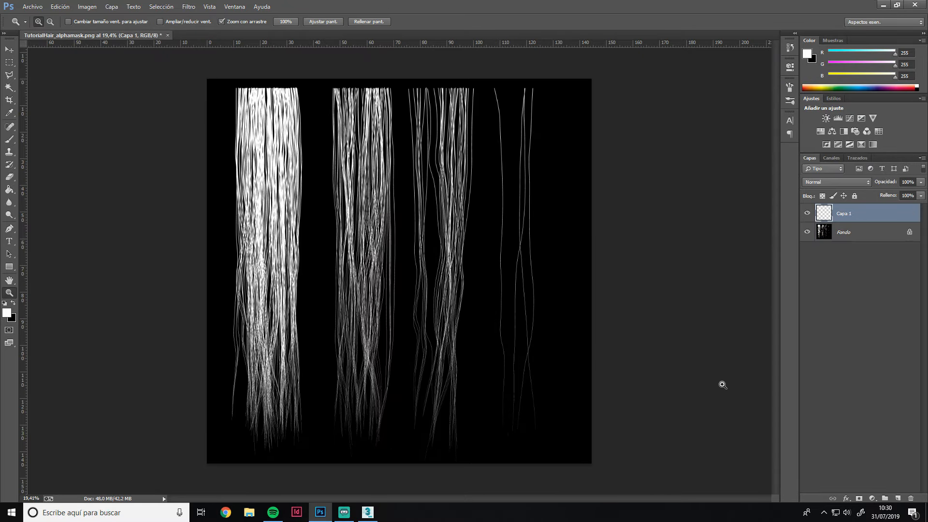
{"action": "left_click", "coordinate": [10, 62]}
{"action": "left_click_drag", "start_coordinate": [206, 79], "coordinate": [319, 470]}
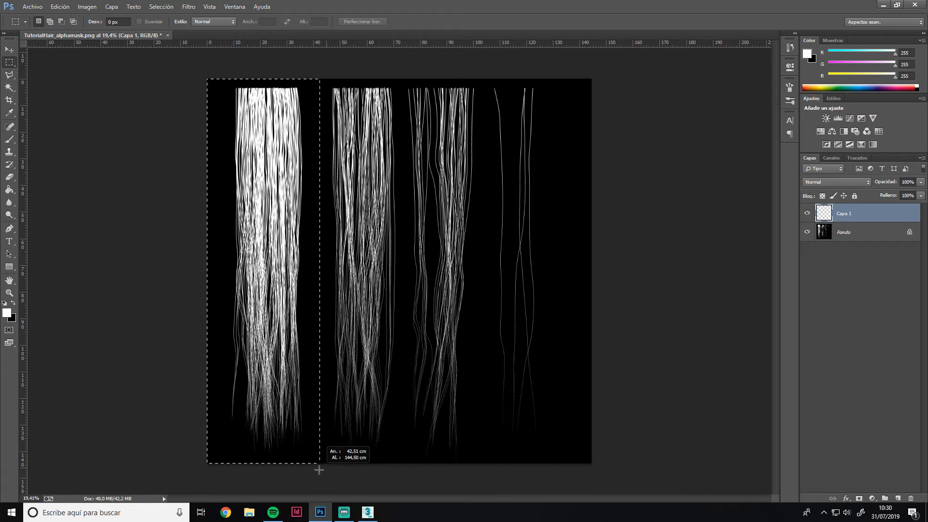
Set the foreground colour to a light tan, RGB 149, 129, 92
{"action": "left_click", "coordinate": [6, 312]}
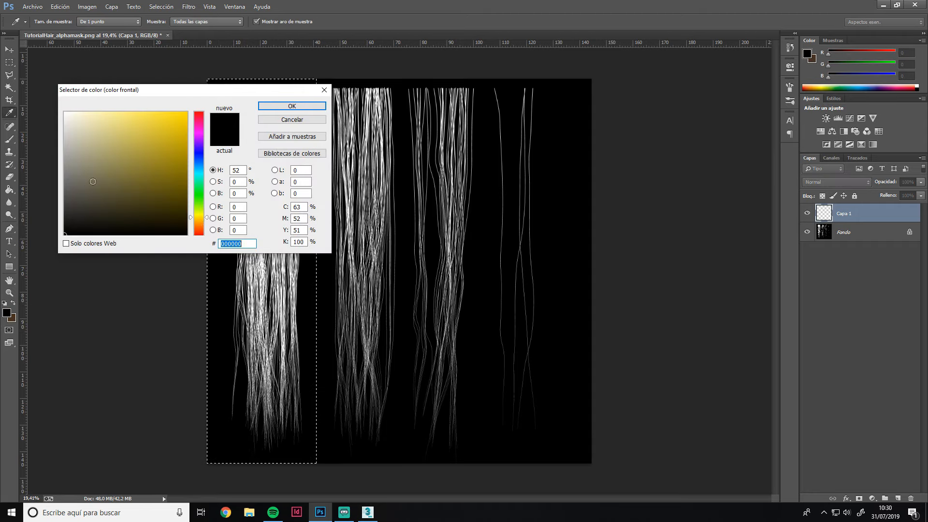
{"action": "left_click", "coordinate": [99, 164]}
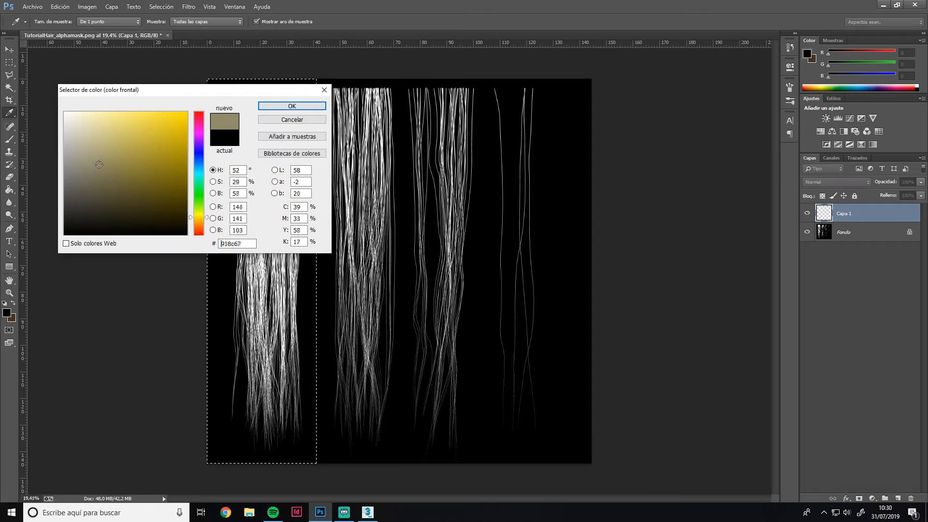
{"action": "left_click", "coordinate": [199, 222]}
{"action": "left_click", "coordinate": [111, 163]}
{"action": "left_click", "coordinate": [292, 106]}
Fill the selection with a foreground-to-background linear gradient, dark brown over the upper half fading to tan at the tips
{"action": "left_click", "coordinate": [9, 190]}
{"action": "left_click", "coordinate": [48, 189]}
{"action": "left_click", "coordinate": [69, 22]}
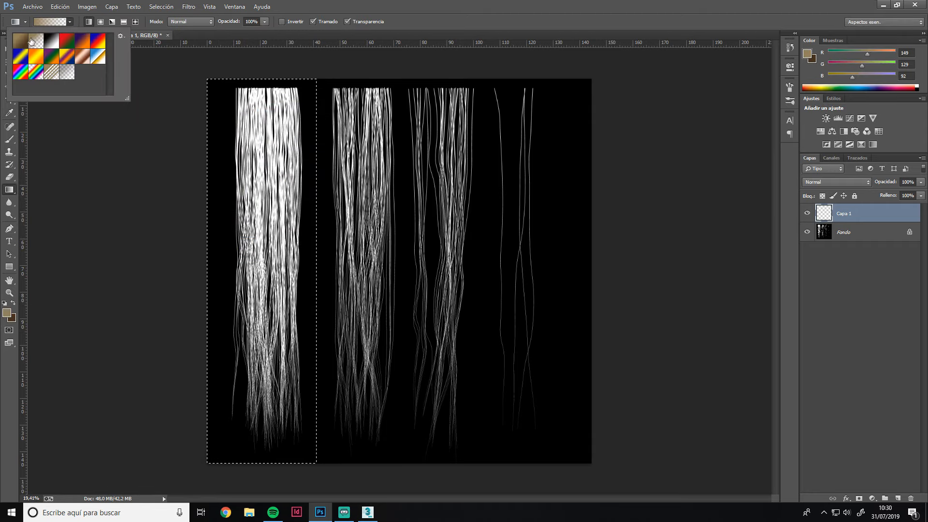
{"action": "left_click", "coordinate": [22, 41]}
{"action": "left_click_drag", "start_coordinate": [268, 148], "coordinate": [269, 304]}
{"action": "key", "text": "ctrl+z"}
{"action": "left_click", "coordinate": [13, 303]}
{"action": "left_click_drag", "start_coordinate": [256, 153], "coordinate": [253, 407]}
{"action": "key", "text": "ctrl+z"}
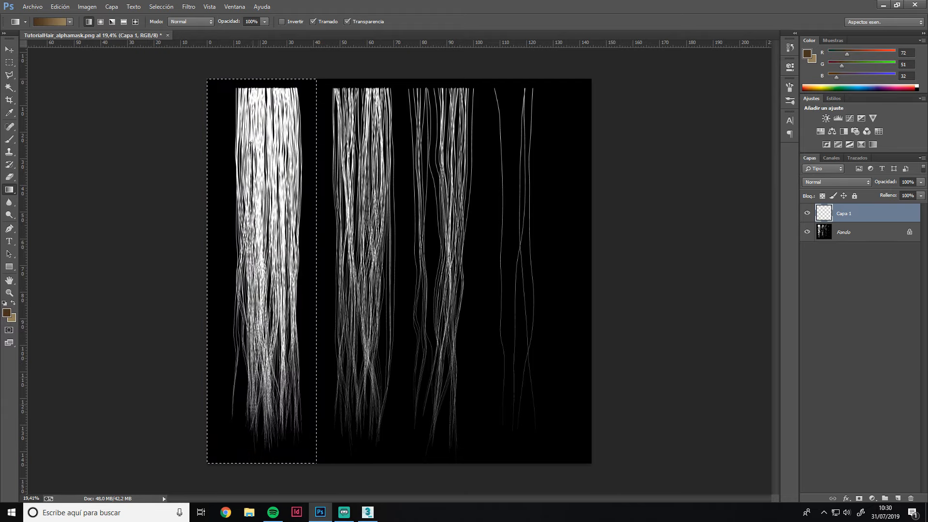
{"action": "left_click_drag", "start_coordinate": [265, 232], "coordinate": [269, 478]}
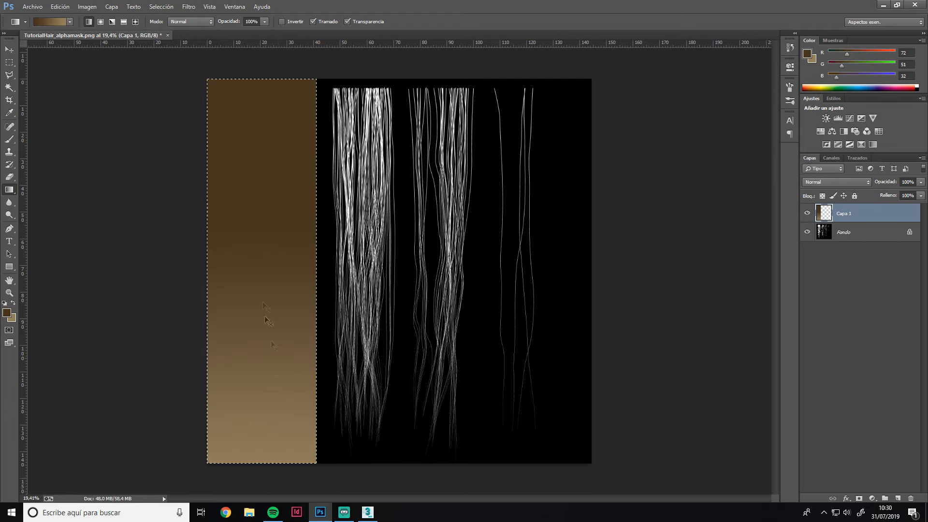
Add another layer and marquee-select the full-height area around the second strand group for a gradient
{"action": "key", "text": "ctrl+shift+alt+n"}
{"action": "key", "text": "m"}
{"action": "left_click_drag", "start_coordinate": [321, 79], "coordinate": [405, 463]}
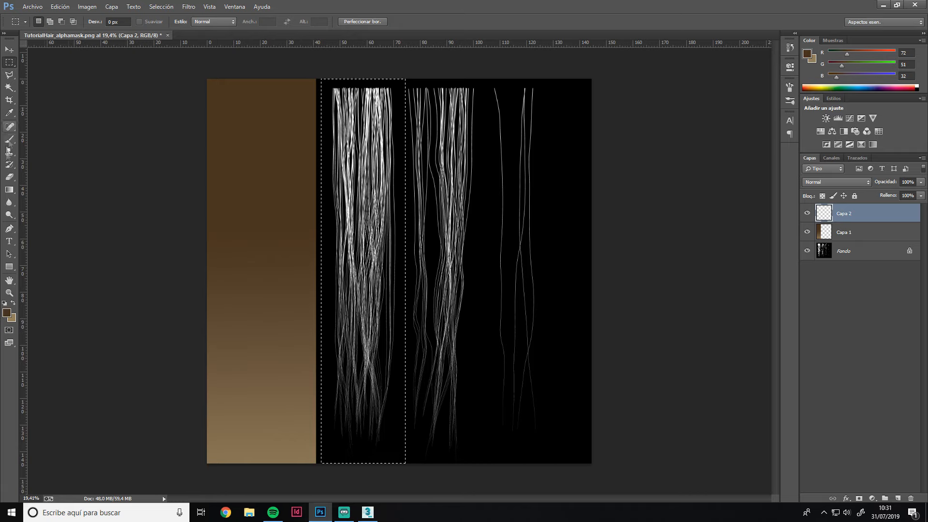
{"action": "left_click", "coordinate": [9, 190]}
Try brown-to-tan vertical gradients of different lengths on the second strand area and undo them
{"action": "left_click_drag", "start_coordinate": [361, 193], "coordinate": [362, 367]}
{"action": "key", "text": "ctrl+z"}
{"action": "left_click_drag", "start_coordinate": [361, 161], "coordinate": [365, 381]}
{"action": "key", "text": "ctrl+z"}
{"action": "key", "text": "ctrl+z"}
{"action": "left_click_drag", "start_coordinate": [380, 184], "coordinate": [365, 445]}
{"action": "key", "text": "ctrl+z"}
Set the foreground to RGB 80, 56, 35, pick a lighter tan background, and fill the second strand area with a vertical gradient
{"action": "left_click", "coordinate": [7, 313]}
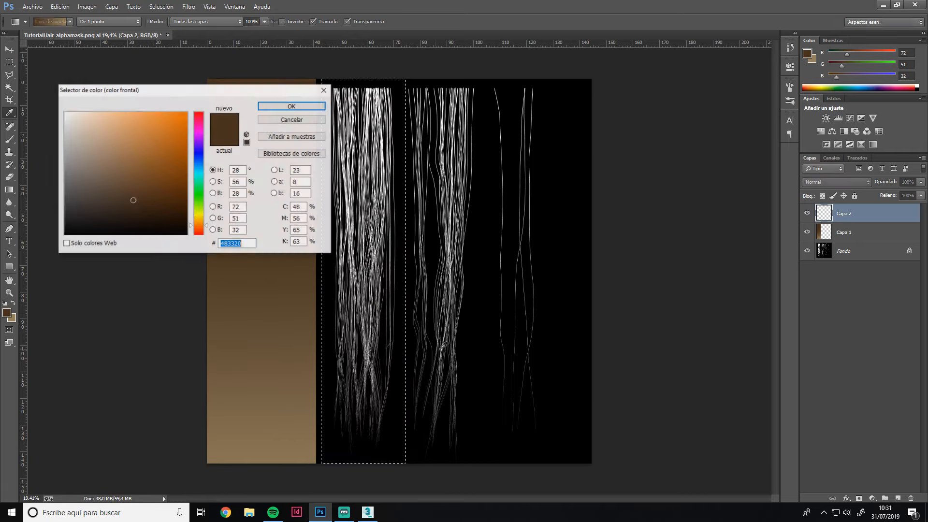
{"action": "left_click", "coordinate": [133, 196]}
{"action": "left_click", "coordinate": [292, 107]}
{"action": "left_click", "coordinate": [12, 318]}
{"action": "left_click", "coordinate": [111, 159]}
{"action": "left_click", "coordinate": [291, 106]}
{"action": "left_click_drag", "start_coordinate": [362, 128], "coordinate": [363, 343]}
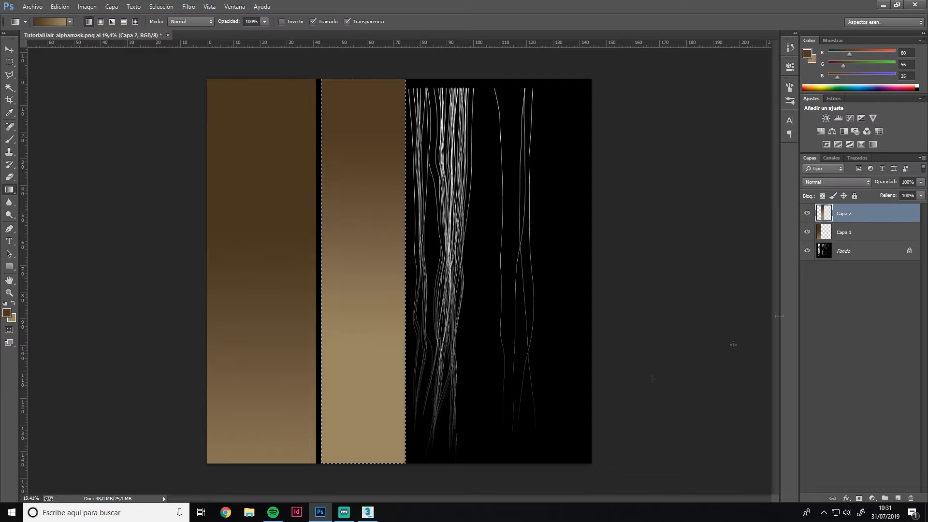
On a new layer, select the third strand group's full-height area and fill it with a brown-to-tan gradient ending about halfway down
{"action": "left_click", "coordinate": [897, 498]}
{"action": "key", "text": "m"}
{"action": "left_click_drag", "start_coordinate": [405, 79], "coordinate": [476, 463]}
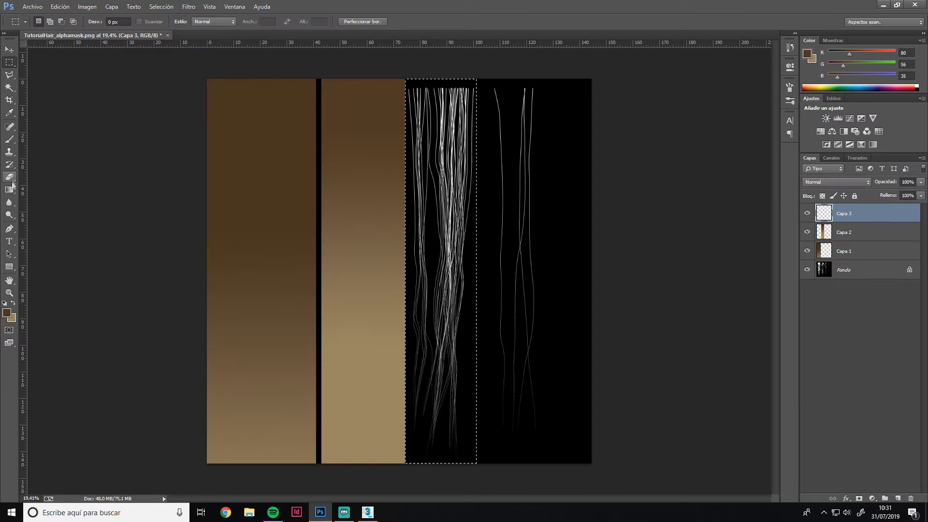
{"action": "left_click", "coordinate": [10, 189]}
{"action": "left_click_drag", "start_coordinate": [439, 96], "coordinate": [436, 267]}
On a new layer, select the fourth strand group's full-height area and fill it with a short brown-to-tan gradient near the roots
{"action": "left_click", "coordinate": [897, 498]}
{"action": "key", "text": "m"}
{"action": "left_click_drag", "start_coordinate": [596, 74], "coordinate": [484, 470]}
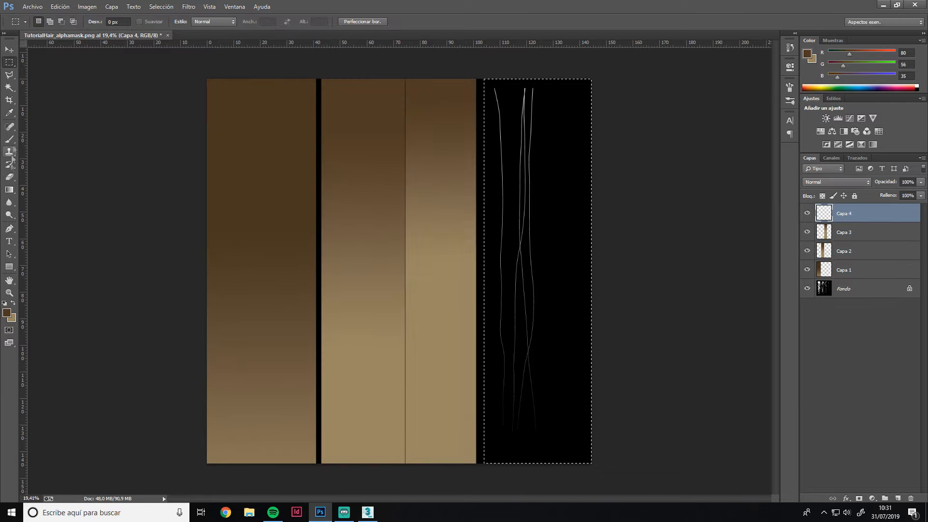
{"action": "left_click", "coordinate": [10, 189]}
{"action": "left_click_drag", "start_coordinate": [517, 90], "coordinate": [518, 159]}
{"action": "key", "text": "ctrl+z"}
{"action": "left_click_drag", "start_coordinate": [530, 90], "coordinate": [530, 148]}
{"action": "left_click", "coordinate": [9, 293]}
{"action": "left_click_drag", "start_coordinate": [720, 207], "coordinate": [698, 213]}
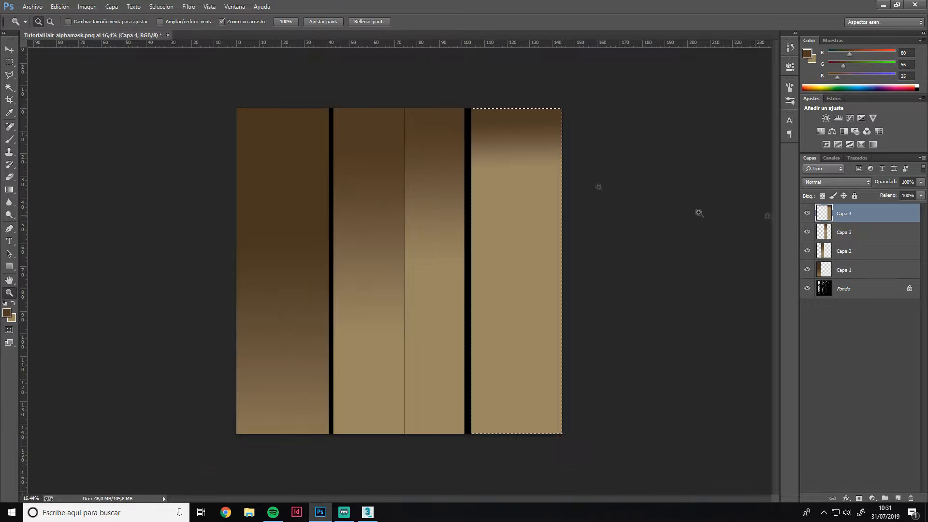
Clear the selection around the fourth strand area, close 3ds Max and switch to Marmoset Toolbag
{"action": "key", "text": "m"}
{"action": "key", "text": "ctrl+d"}
{"action": "key", "text": "z"}
{"action": "left_click", "coordinate": [290, 239]}
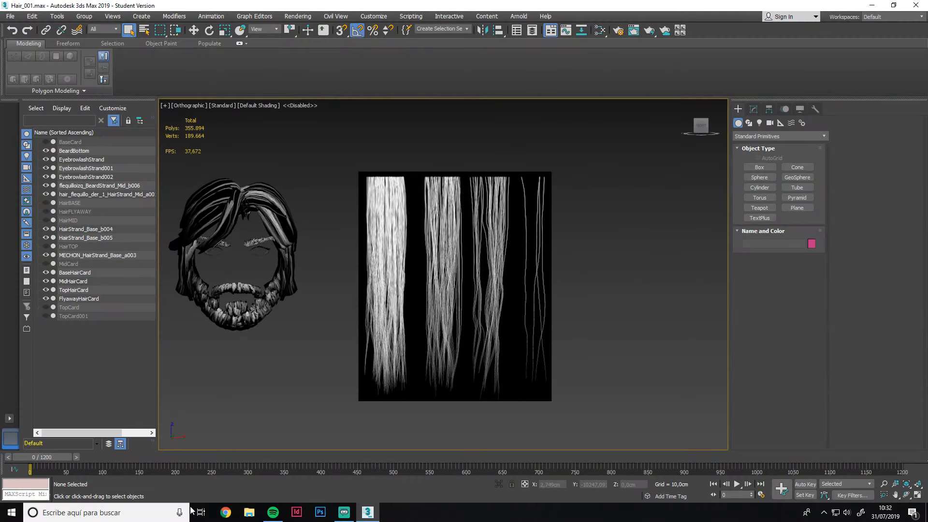
{"action": "left_click", "coordinate": [916, 5]}
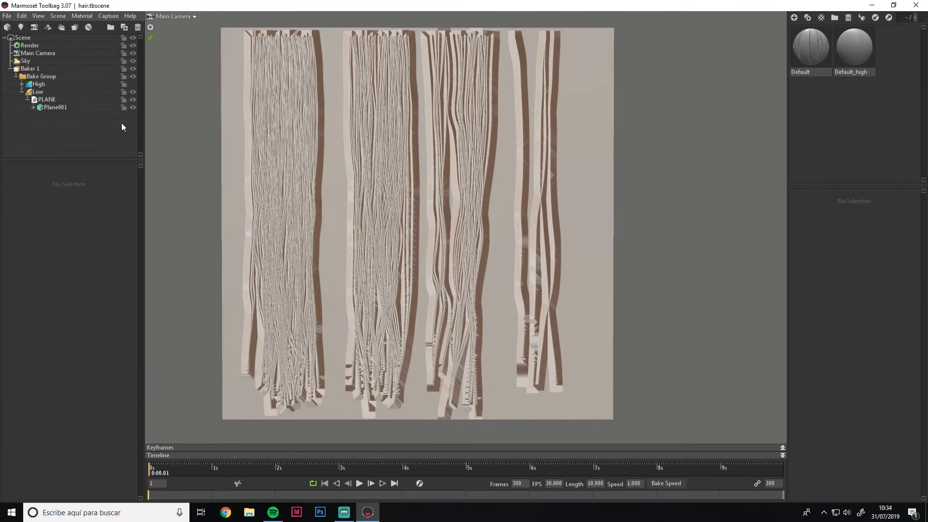
Hide the Baker 1 group and import the hair card model HirCrds.FBX into the scene
{"action": "left_click", "coordinate": [10, 69]}
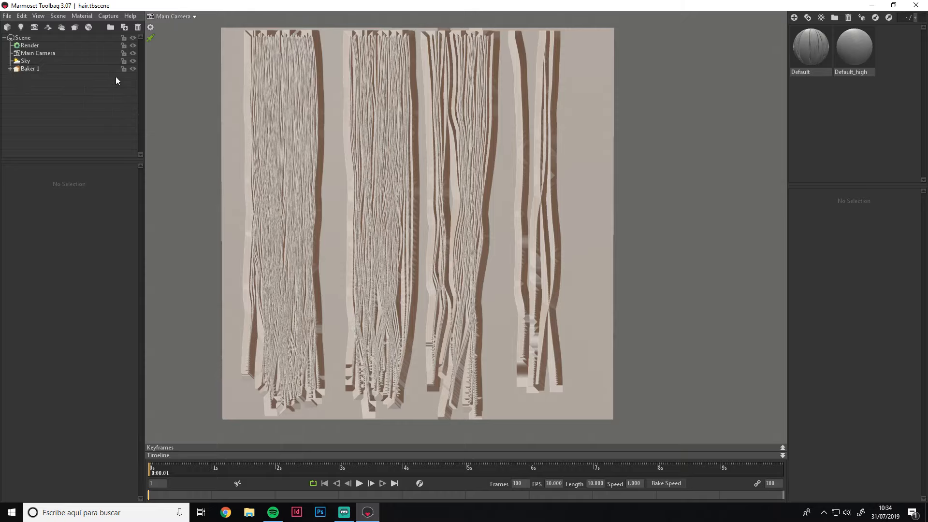
{"action": "left_click", "coordinate": [133, 68]}
{"action": "left_click", "coordinate": [7, 15]}
{"action": "left_click", "coordinate": [31, 85]}
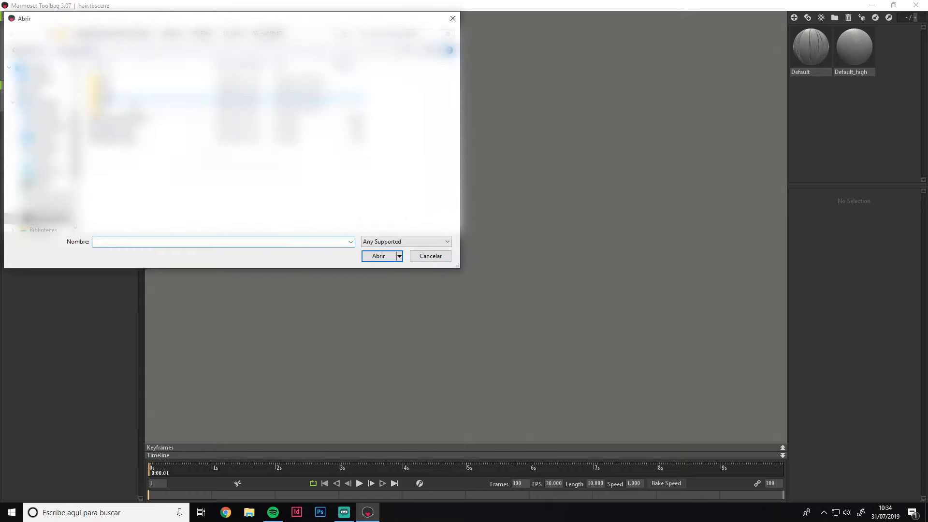
{"action": "left_click", "coordinate": [46, 203]}
{"action": "double_click", "coordinate": [127, 119]}
{"action": "double_click", "coordinate": [127, 82]}
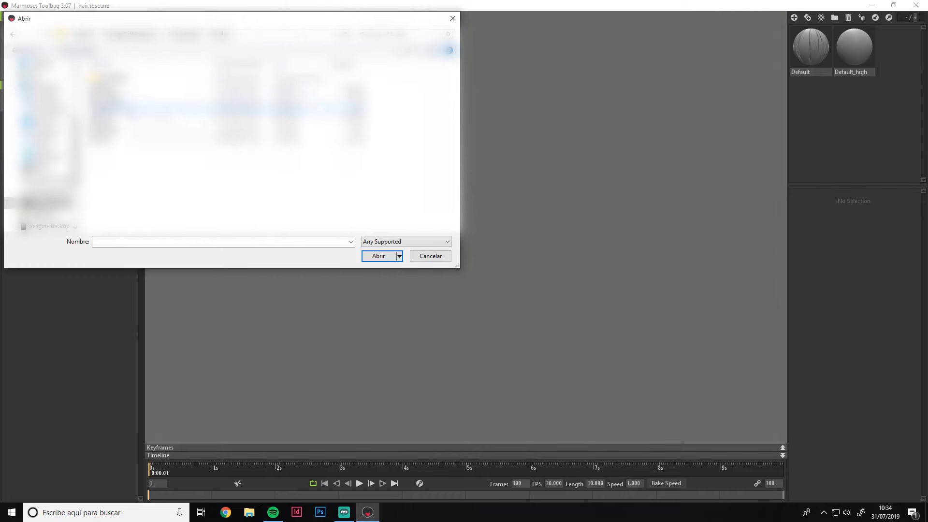
{"action": "double_click", "coordinate": [129, 111]}
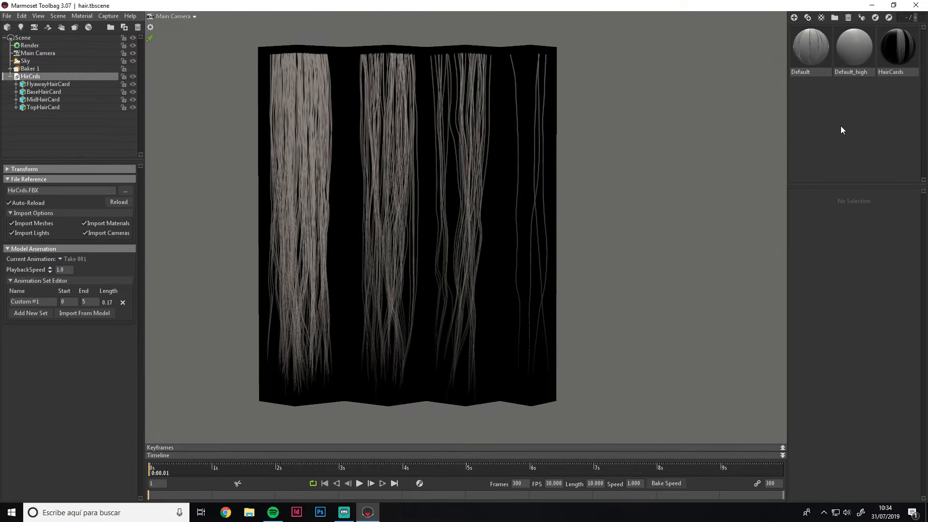
Delete the HairCards and Default_high materials from the scene
{"action": "left_click", "coordinate": [891, 51]}
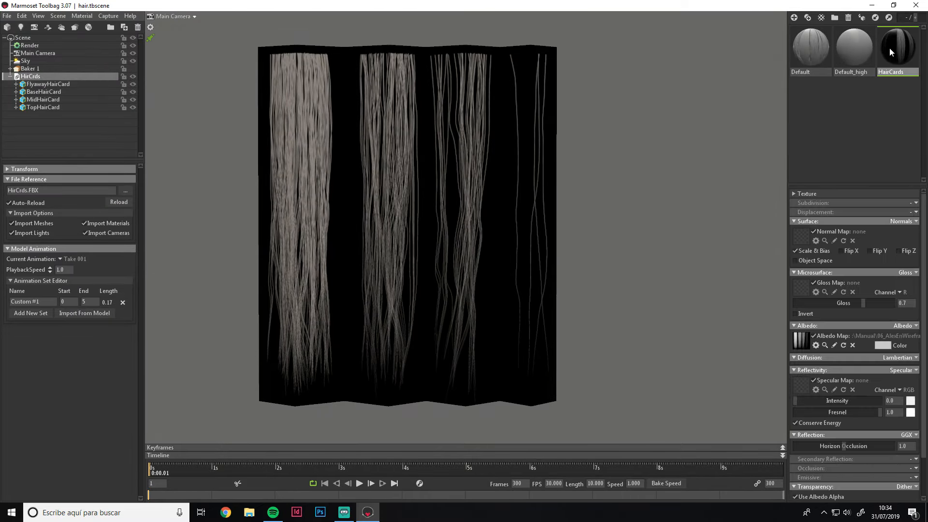
{"action": "key", "text": "Delete"}
{"action": "key", "text": "Delete"}
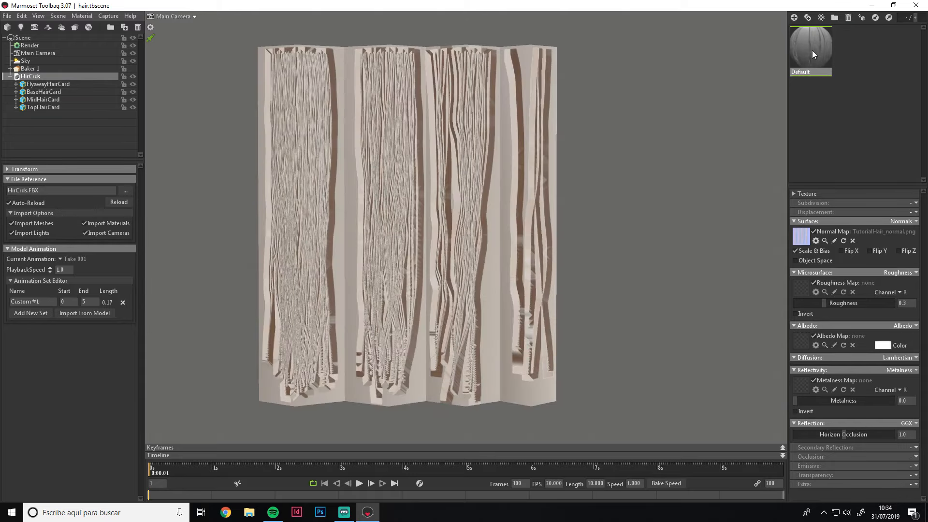
Add an Unreal 4 Template material to the hair cards and rename it HairCrds
{"action": "left_click", "coordinate": [822, 21]}
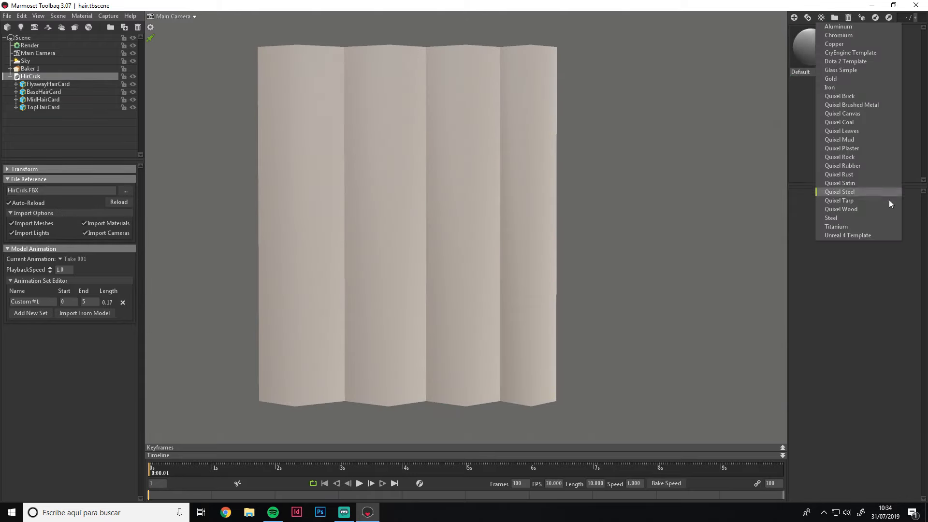
{"action": "left_click", "coordinate": [869, 237]}
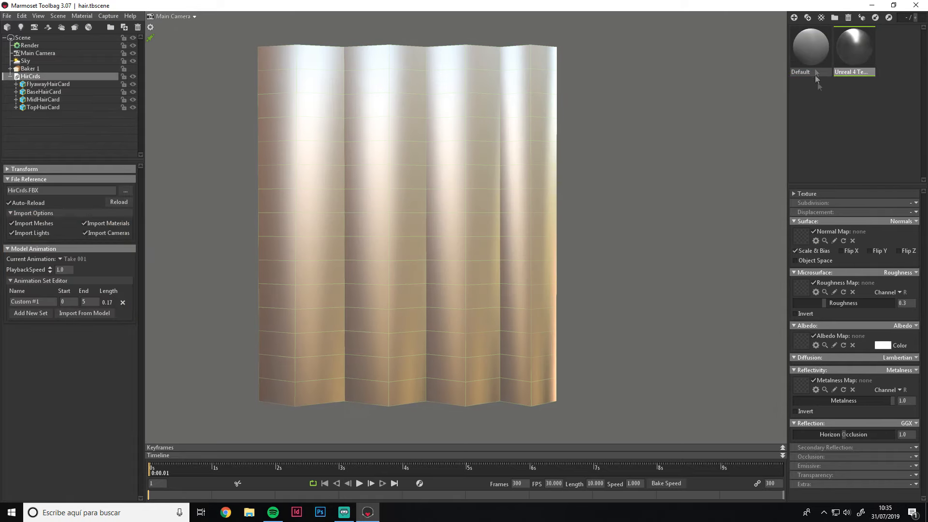
{"action": "left_click", "coordinate": [854, 72]}
{"action": "type", "text": "HairCrds"}
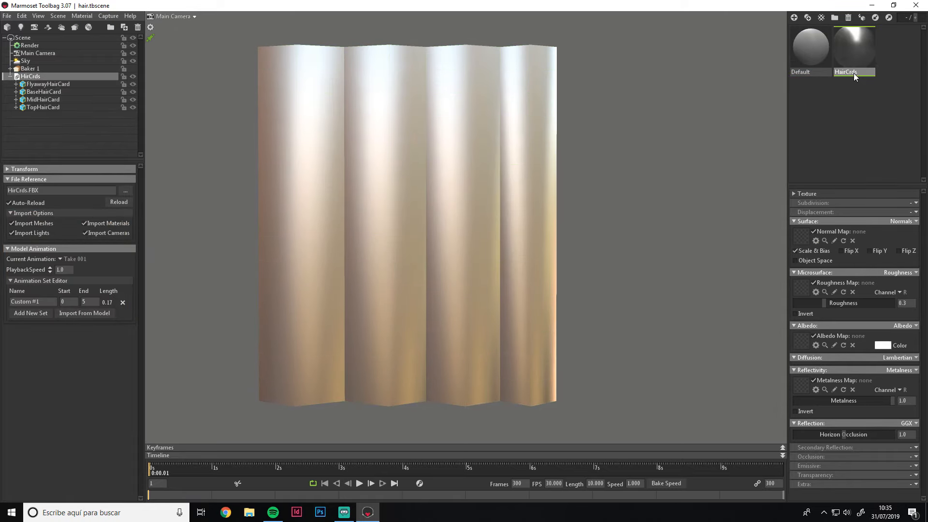
{"action": "key", "text": "Return"}
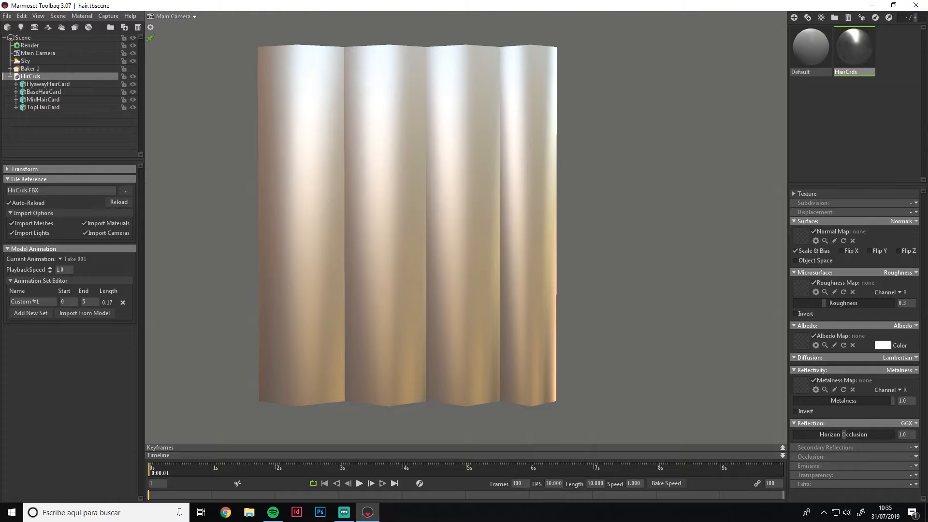
Load TutorialHair_normal from the TEXTURES folder as the HairCrds material's normal map
{"action": "left_click", "coordinate": [801, 236]}
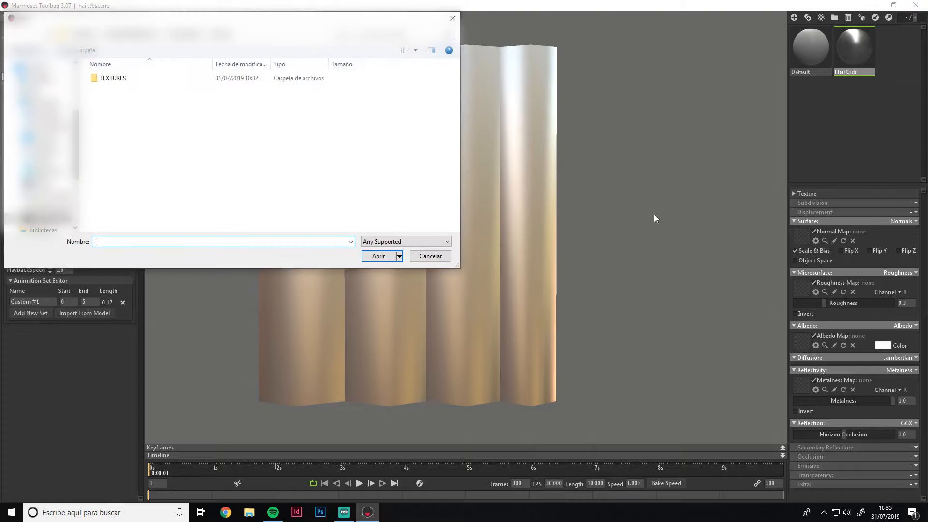
{"action": "double_click", "coordinate": [116, 76]}
{"action": "double_click", "coordinate": [325, 85]}
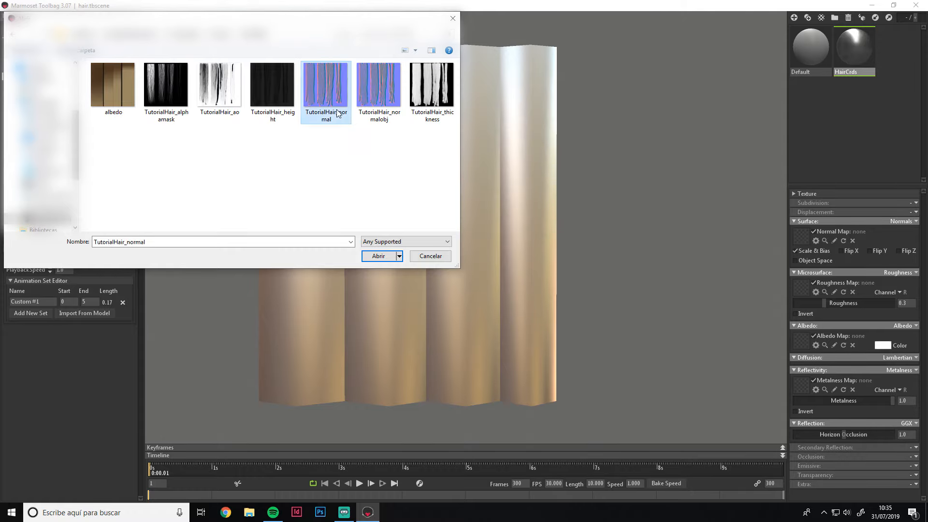
{"action": "scroll", "coordinate": [354, 208], "scroll_direction": "up", "scroll_amount": 3}
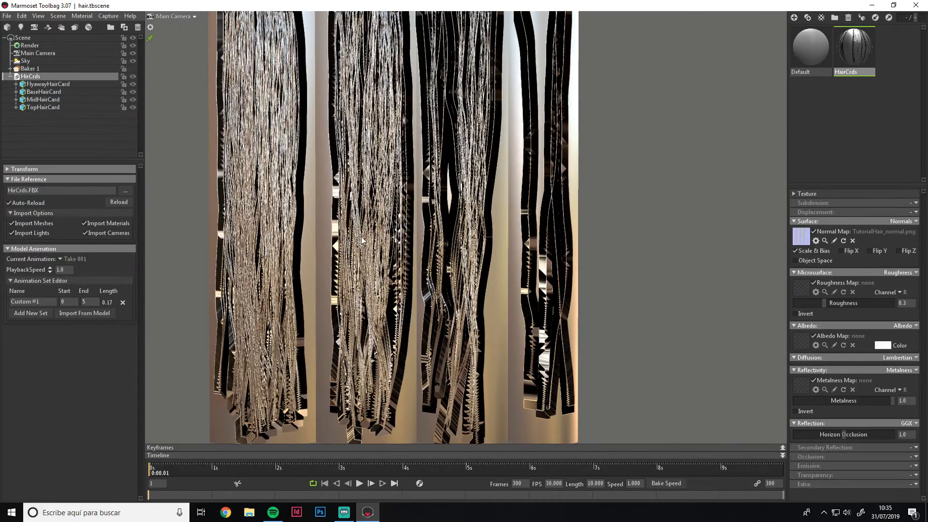
Set the material's transparency to Dither with TutorialHair_alphamask as alpha map, Use Albedo Alpha off and channel R
{"action": "left_click", "coordinate": [915, 475]}
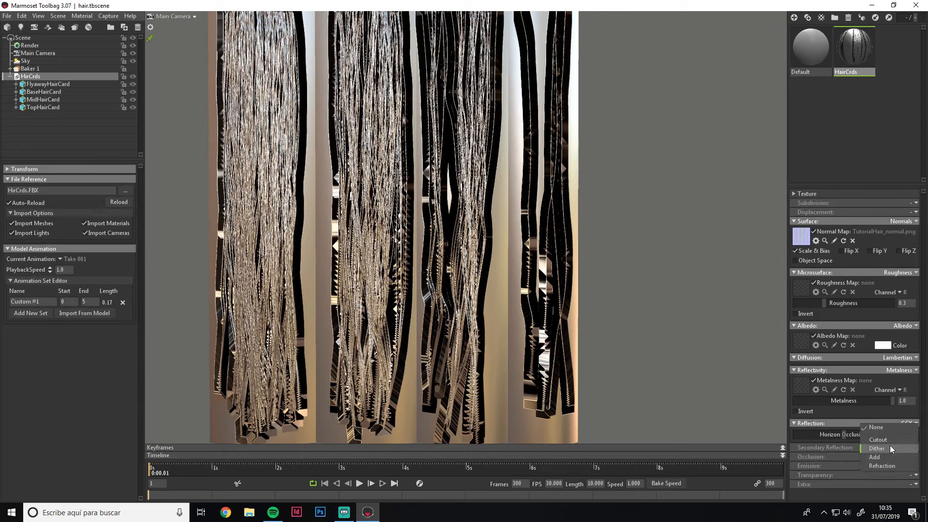
{"action": "left_click", "coordinate": [877, 454]}
{"action": "scroll", "coordinate": [806, 468], "scroll_direction": "down", "scroll_amount": 1}
{"action": "left_click", "coordinate": [805, 468]}
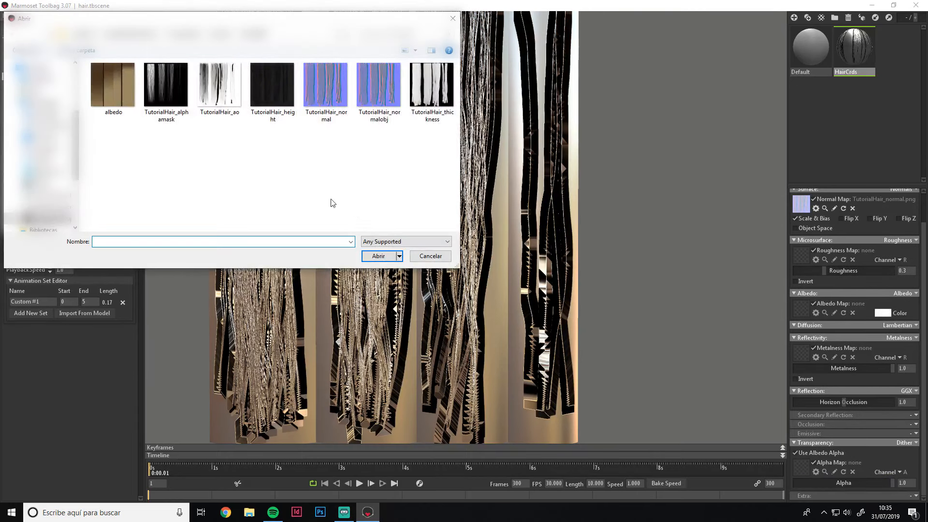
{"action": "double_click", "coordinate": [165, 84]}
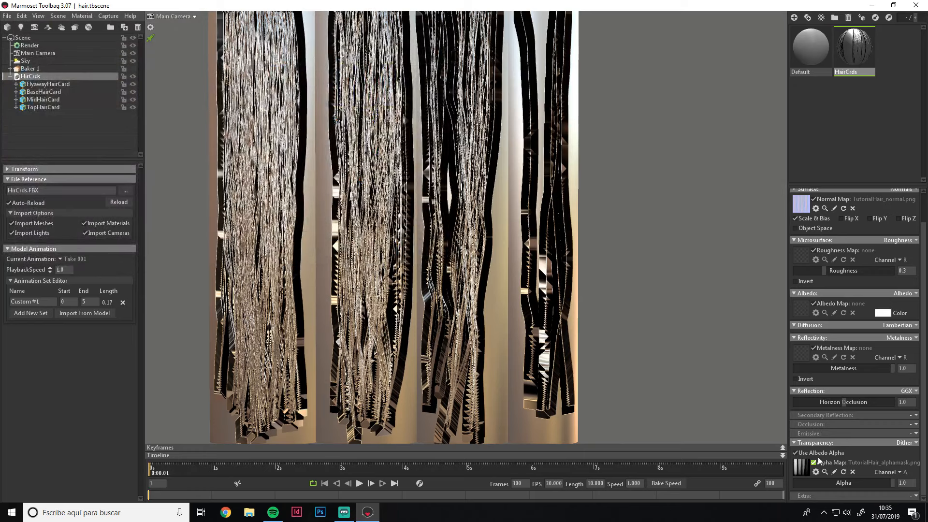
{"action": "left_click", "coordinate": [904, 474]}
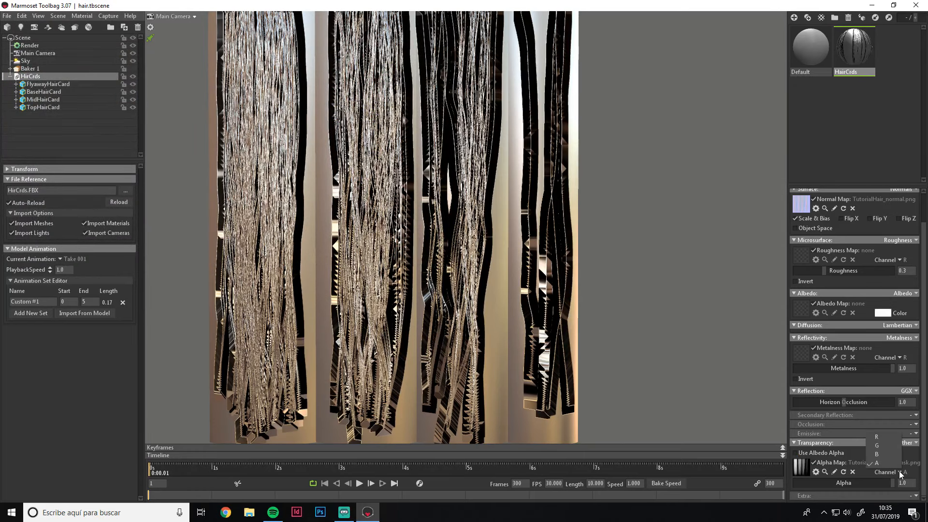
{"action": "left_click", "coordinate": [887, 437]}
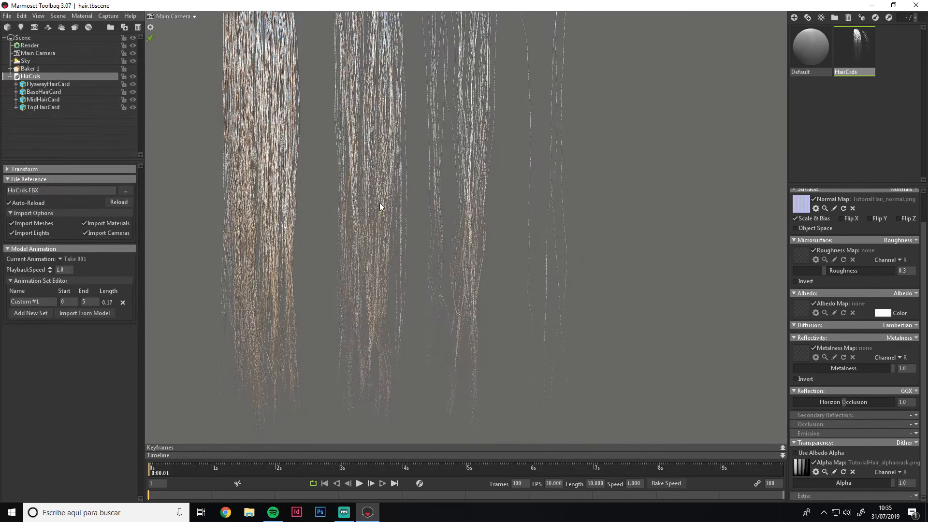
Set the viewport render resolution to 2:1 (Double) and inspect the hair strands up close
{"action": "mouse_move", "coordinate": [379, 202]}
{"action": "left_mouse_down"}
{"action": "mouse_move", "coordinate": [381, 153]}
{"action": "mouse_move", "coordinate": [410, 194]}
{"action": "mouse_move", "coordinate": [433, 198]}
{"action": "mouse_move", "coordinate": [372, 206]}
{"action": "left_mouse_up"}
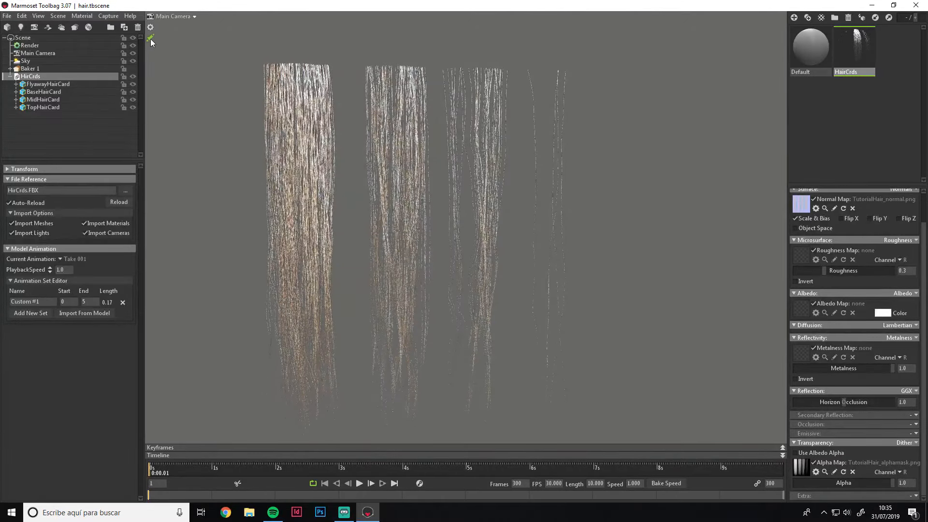
{"action": "mouse_move", "coordinate": [271, 147]}
{"action": "left_mouse_down"}
{"action": "mouse_move", "coordinate": [352, 190]}
{"action": "mouse_move", "coordinate": [367, 172]}
{"action": "left_mouse_up"}
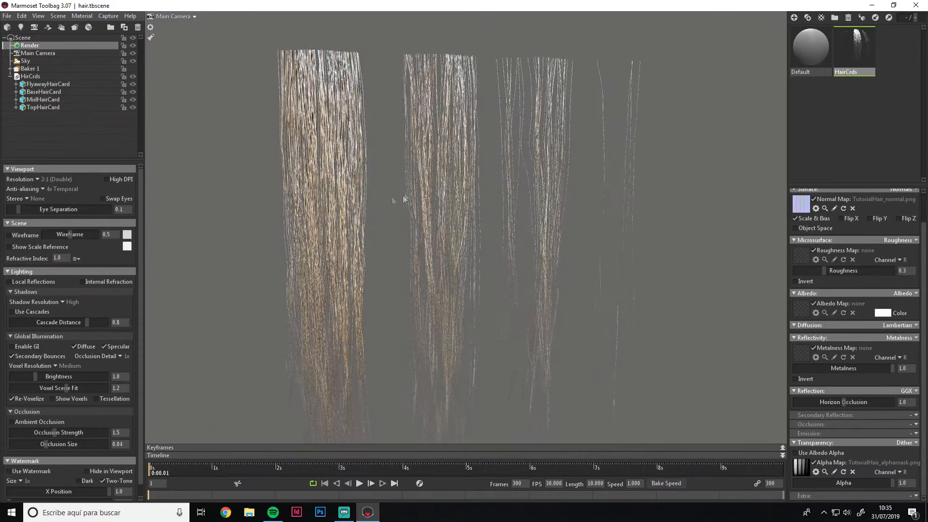
{"action": "left_click_drag", "start_coordinate": [402, 195], "coordinate": [431, 218]}
{"action": "scroll", "coordinate": [396, 230], "scroll_direction": "up", "scroll_amount": 3}
{"action": "scroll", "coordinate": [916, 213], "scroll_direction": "up", "scroll_amount": 1}
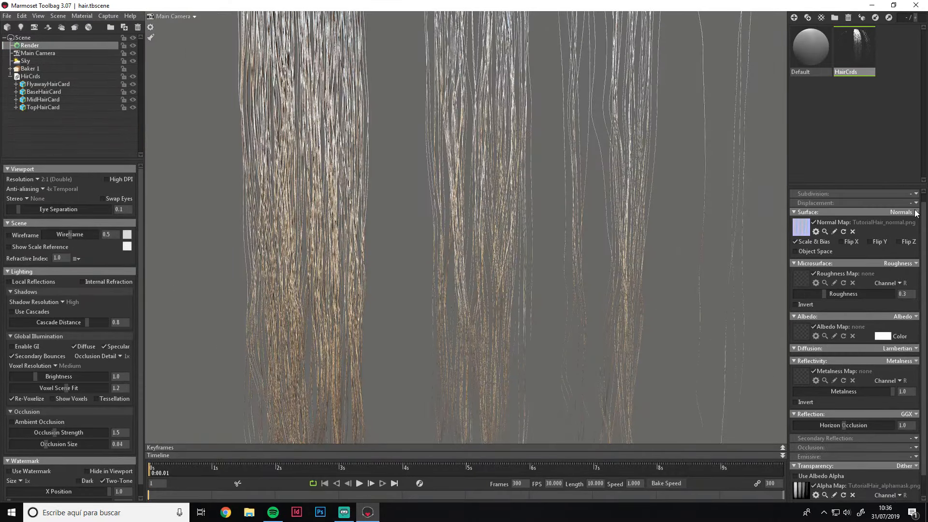
Try the Flip Y option on the hair normal map and turn it back off
{"action": "left_click", "coordinate": [882, 242]}
{"action": "scroll", "coordinate": [628, 241], "scroll_direction": "down", "scroll_amount": 4}
{"action": "left_click", "coordinate": [871, 243]}
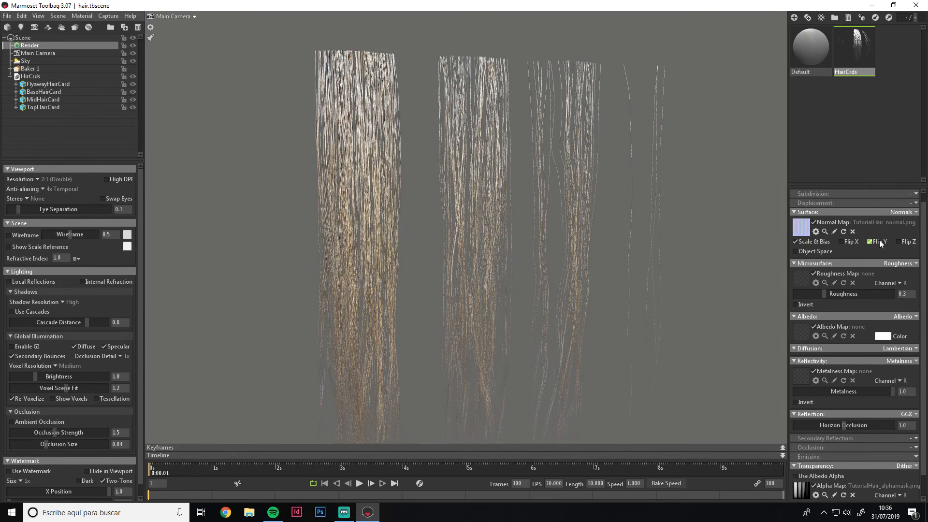
{"action": "left_click", "coordinate": [880, 243]}
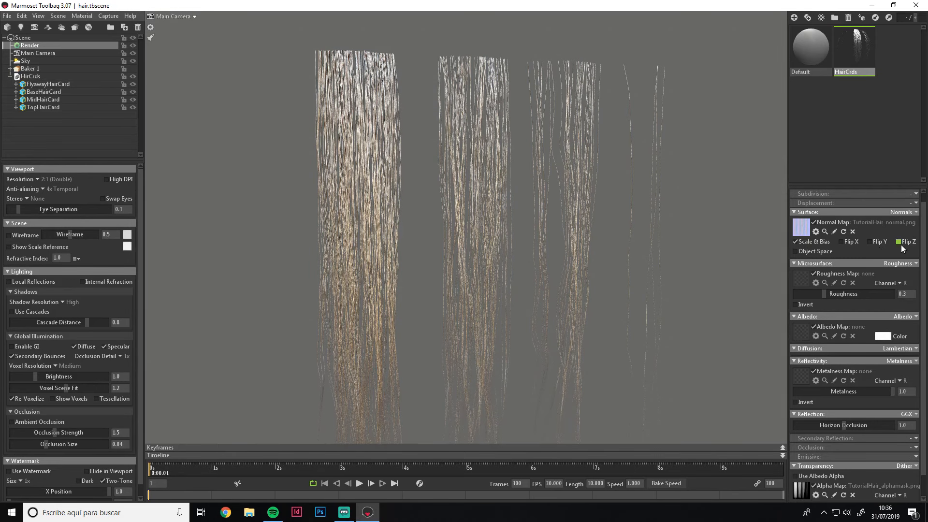
Switch the surface to Detail Normals, load TutorialHair_normal as the detail normal map, and set Detail Weight to 0.193
{"action": "left_click", "coordinate": [908, 212]}
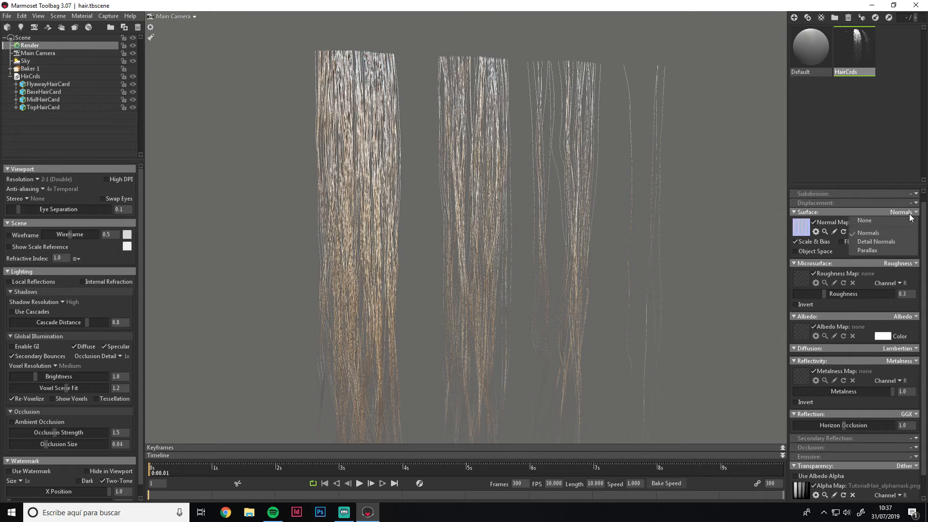
{"action": "left_click", "coordinate": [884, 241]}
{"action": "left_click", "coordinate": [803, 267]}
{"action": "left_click", "coordinate": [337, 100]}
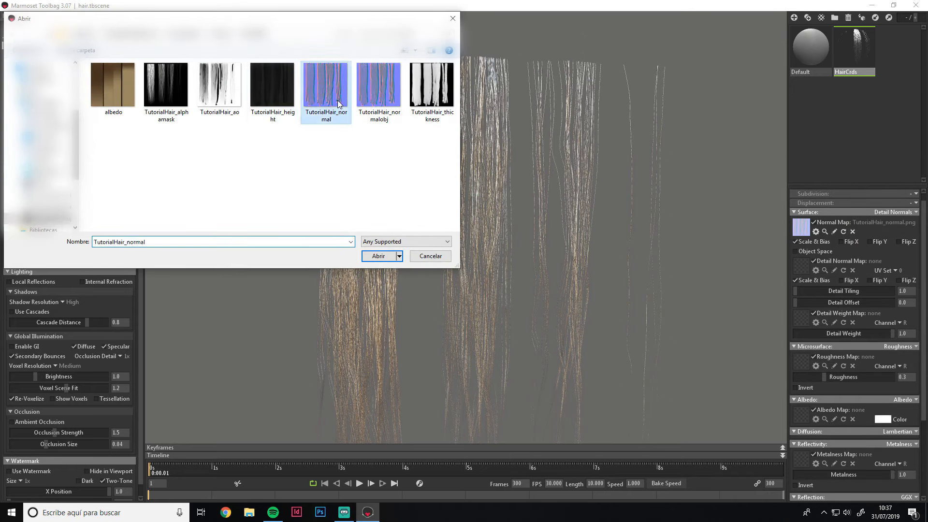
{"action": "double_click", "coordinate": [337, 100]}
{"action": "scroll", "coordinate": [268, 201], "scroll_direction": "up", "scroll_amount": 5}
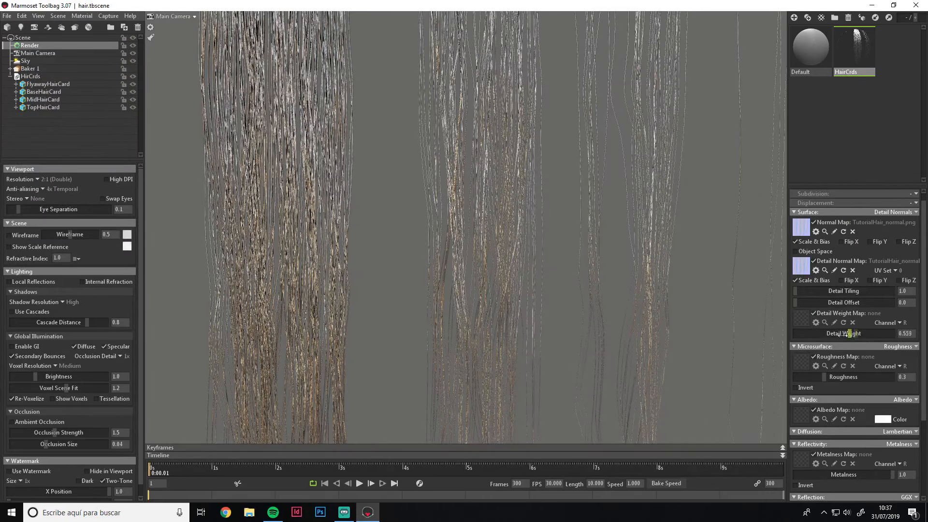
{"action": "mouse_move", "coordinate": [844, 334]}
{"action": "left_mouse_down"}
{"action": "mouse_move", "coordinate": [797, 334]}
{"action": "mouse_move", "coordinate": [821, 333]}
{"action": "mouse_move", "coordinate": [804, 333]}
{"action": "mouse_move", "coordinate": [813, 337]}
{"action": "left_mouse_up"}
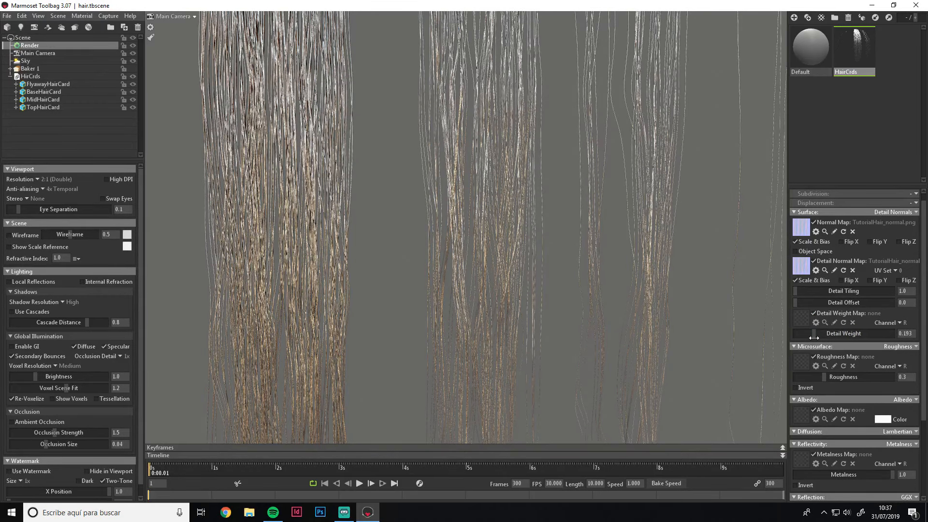
{"action": "scroll", "coordinate": [413, 279], "scroll_direction": "down", "scroll_amount": 5}
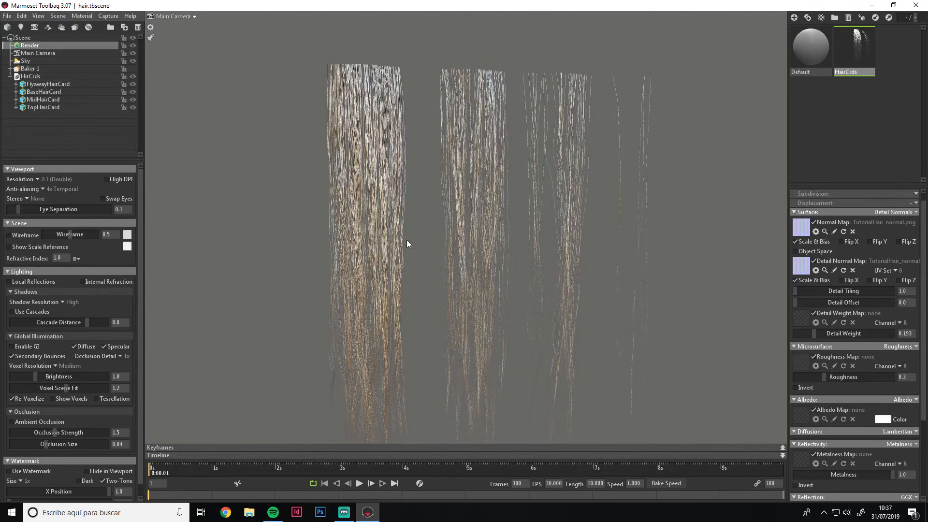
Change the material's microsurface type to Gloss and lower the gloss value to 0.326
{"action": "left_click", "coordinate": [899, 347]}
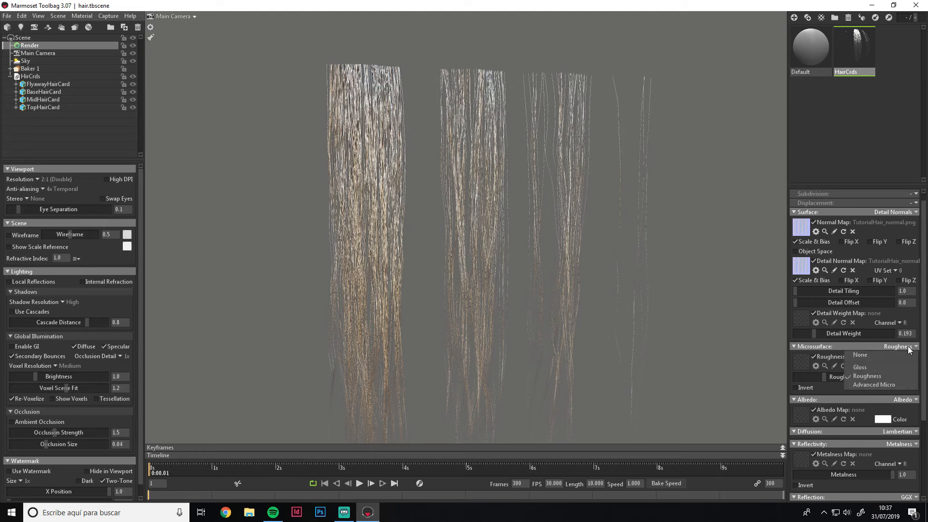
{"action": "left_click", "coordinate": [879, 368]}
{"action": "scroll", "coordinate": [312, 213], "scroll_direction": "up", "scroll_amount": 2}
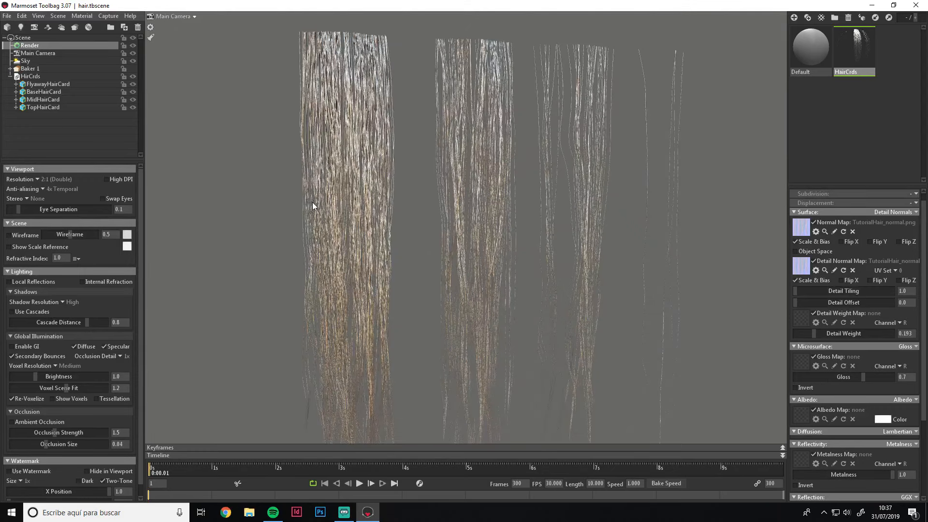
{"action": "scroll", "coordinate": [313, 202], "scroll_direction": "up", "scroll_amount": 1}
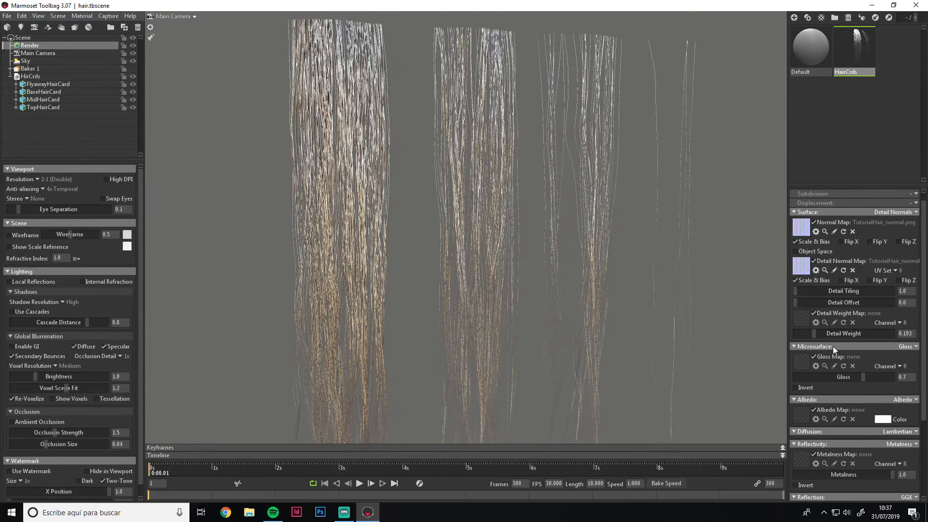
{"action": "left_click_drag", "start_coordinate": [862, 377], "coordinate": [828, 377]}
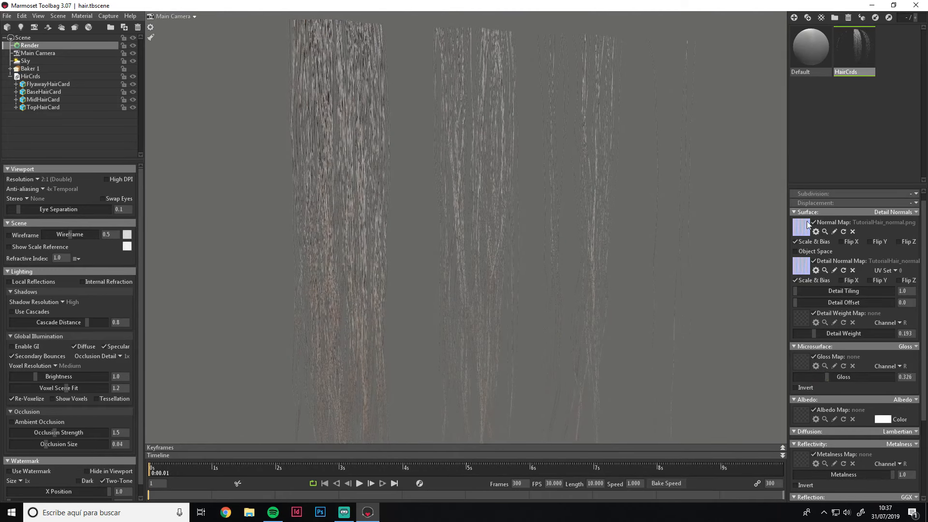
{"action": "scroll", "coordinate": [923, 390], "scroll_direction": "down", "scroll_amount": 1}
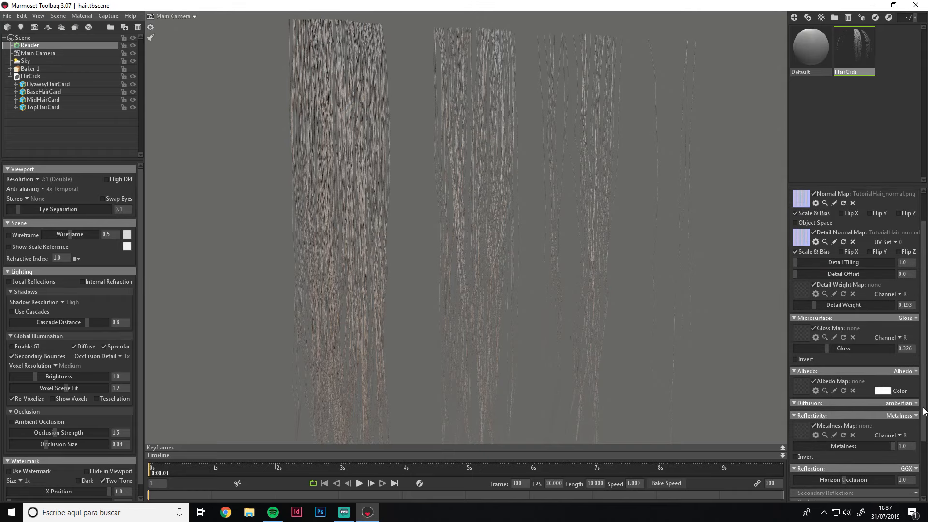
Load albedo.png as the albedo map of the hair card material
{"action": "left_click", "coordinate": [798, 387]}
{"action": "double_click", "coordinate": [112, 103]}
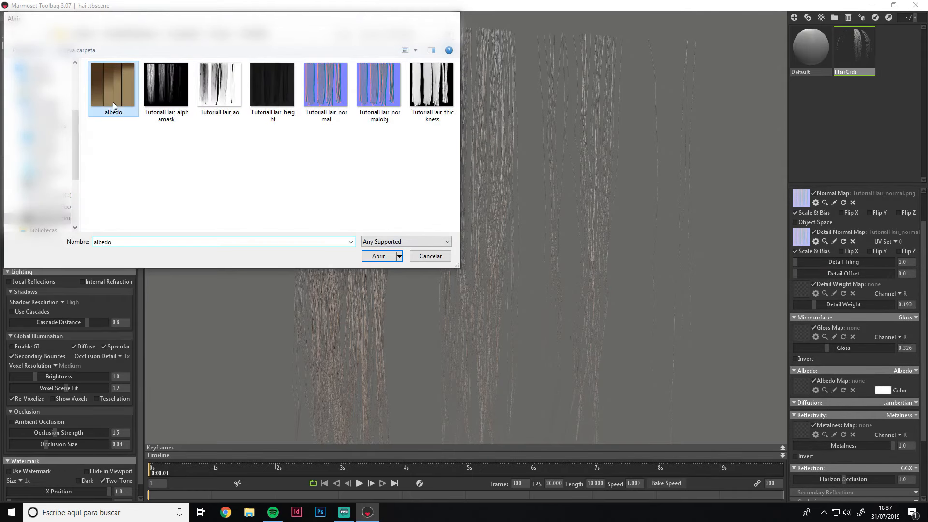
{"action": "scroll", "coordinate": [351, 199], "scroll_direction": "down", "scroll_amount": 3}
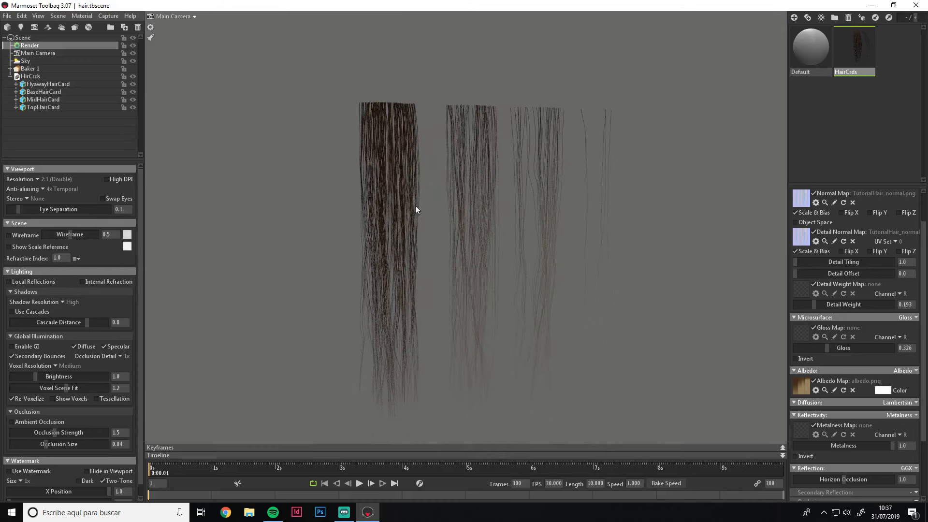
Add a spot light beside the widest hair card and set its brightness to 35.72 and its distance to 110.7
{"action": "left_click_drag", "start_coordinate": [416, 207], "coordinate": [374, 267]}
{"action": "scroll", "coordinate": [374, 265], "scroll_direction": "down", "scroll_amount": 2}
{"action": "left_click", "coordinate": [21, 27]}
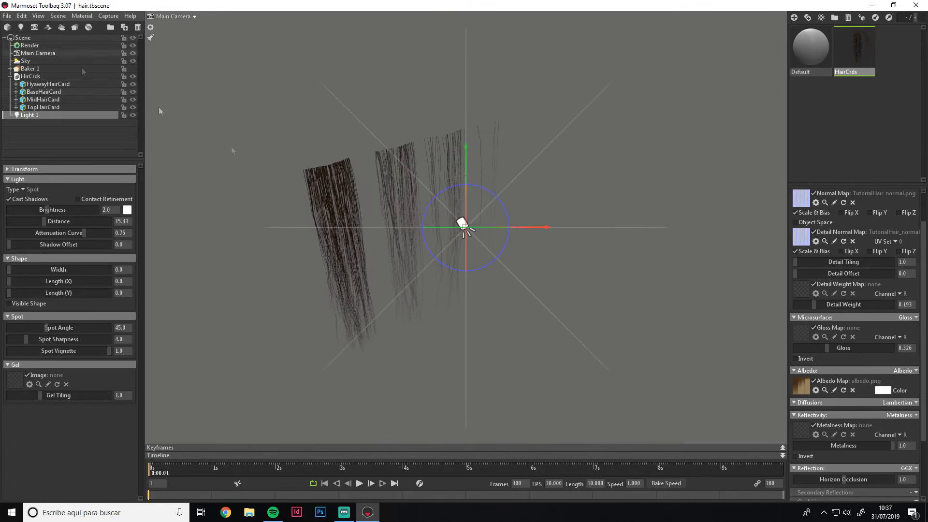
{"action": "left_click_drag", "start_coordinate": [62, 209], "coordinate": [71, 209]}
{"action": "left_click_drag", "start_coordinate": [534, 226], "coordinate": [340, 216]}
{"action": "left_click_drag", "start_coordinate": [71, 209], "coordinate": [79, 209]}
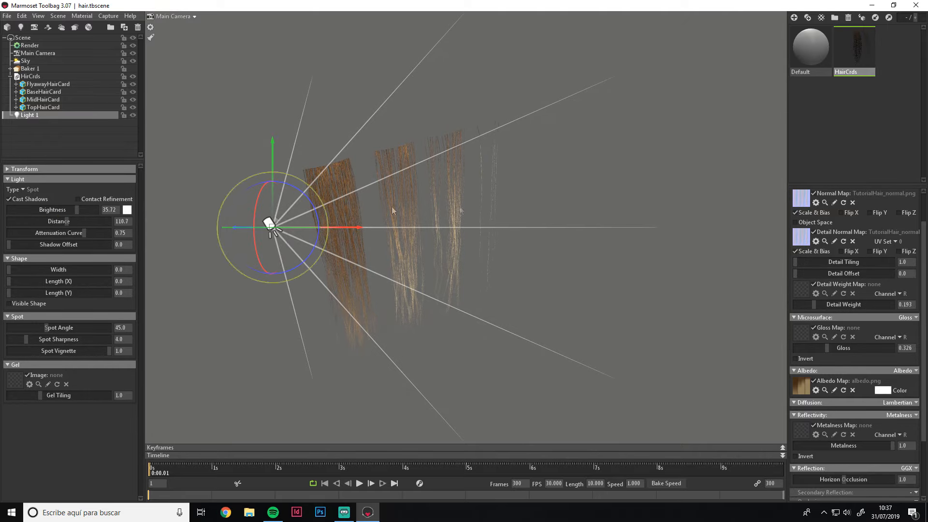
{"action": "left_click_drag", "start_coordinate": [391, 207], "coordinate": [406, 178]}
Add a second light near the hair cards, increase its brightness and distance, and readjust the first light
{"action": "left_click", "coordinate": [21, 27]}
{"action": "left_click_drag", "start_coordinate": [309, 145], "coordinate": [360, 135]}
{"action": "mouse_move", "coordinate": [47, 209]}
{"action": "left_mouse_down"}
{"action": "mouse_move", "coordinate": [35, 210]}
{"action": "mouse_move", "coordinate": [64, 209]}
{"action": "left_mouse_up"}
{"action": "left_click_drag", "start_coordinate": [41, 221], "coordinate": [126, 236]}
{"action": "left_click", "coordinate": [30, 115]}
{"action": "left_click_drag", "start_coordinate": [51, 221], "coordinate": [80, 211]}
{"action": "left_click", "coordinate": [358, 247]}
{"action": "left_click_drag", "start_coordinate": [386, 251], "coordinate": [358, 247]}
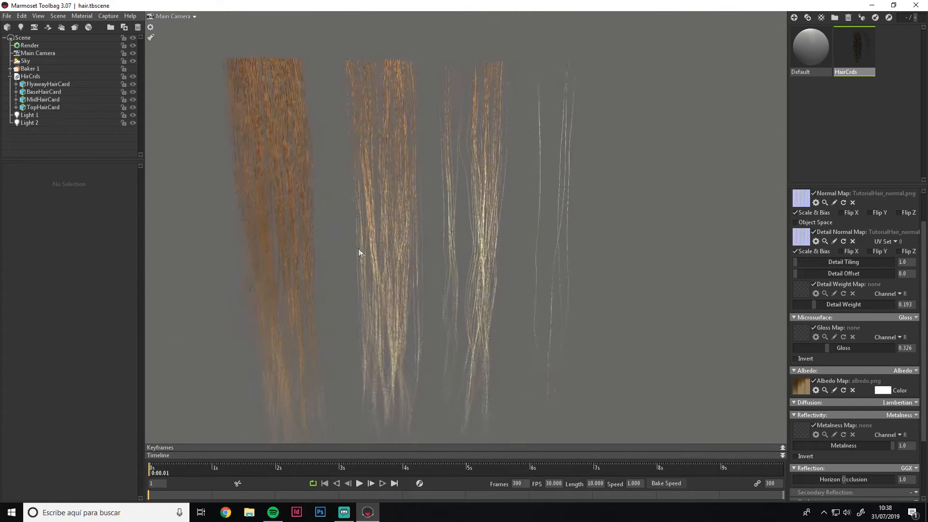
Lower the hair material's gloss value to 0.212
{"action": "middle_click_drag", "start_coordinate": [358, 248], "coordinate": [453, 242]}
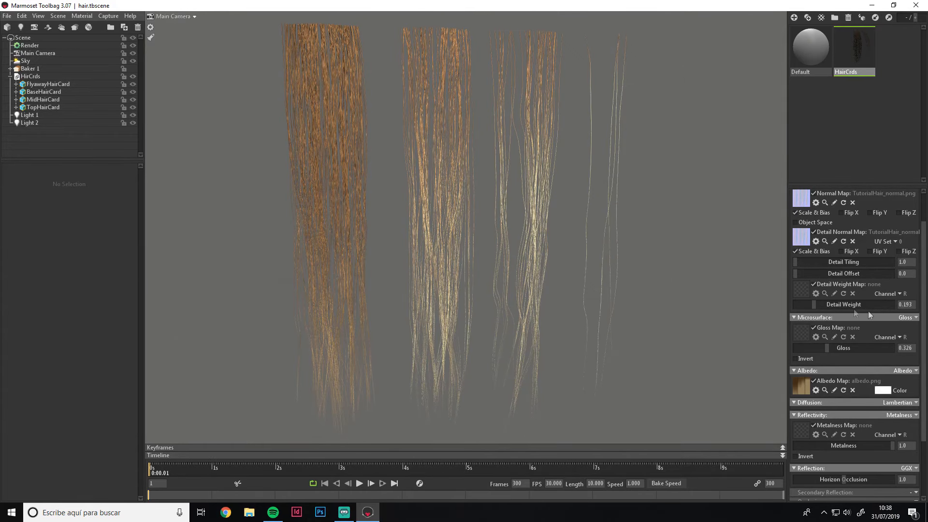
{"action": "left_click_drag", "start_coordinate": [827, 347], "coordinate": [816, 345]}
{"action": "scroll", "coordinate": [923, 374], "scroll_direction": "down", "scroll_amount": 3}
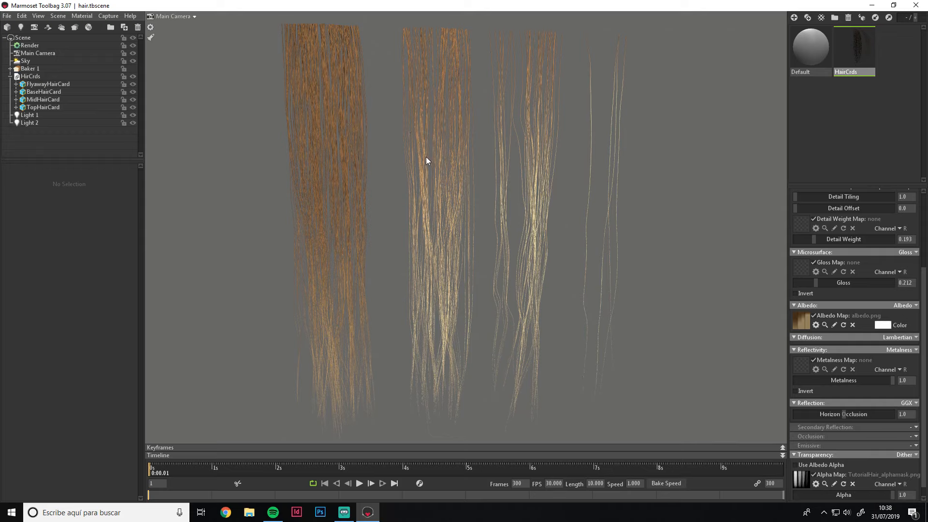
Switch the material's diffusion type to Subsurface Scatter and set its scatter depth to 9.536 mm
{"action": "left_click", "coordinate": [914, 337]}
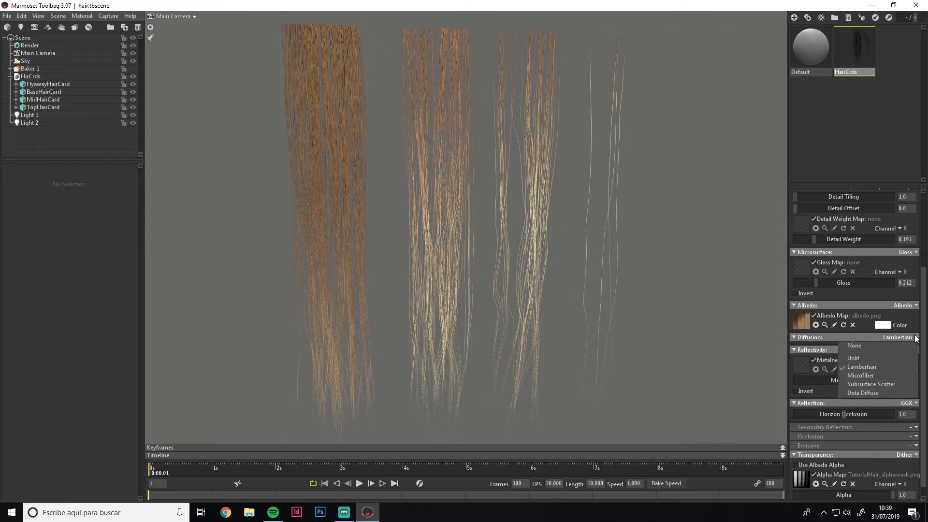
{"action": "left_click", "coordinate": [862, 385]}
{"action": "left_click_drag", "start_coordinate": [340, 236], "coordinate": [400, 219]}
{"action": "left_click_drag", "start_coordinate": [815, 368], "coordinate": [821, 368]}
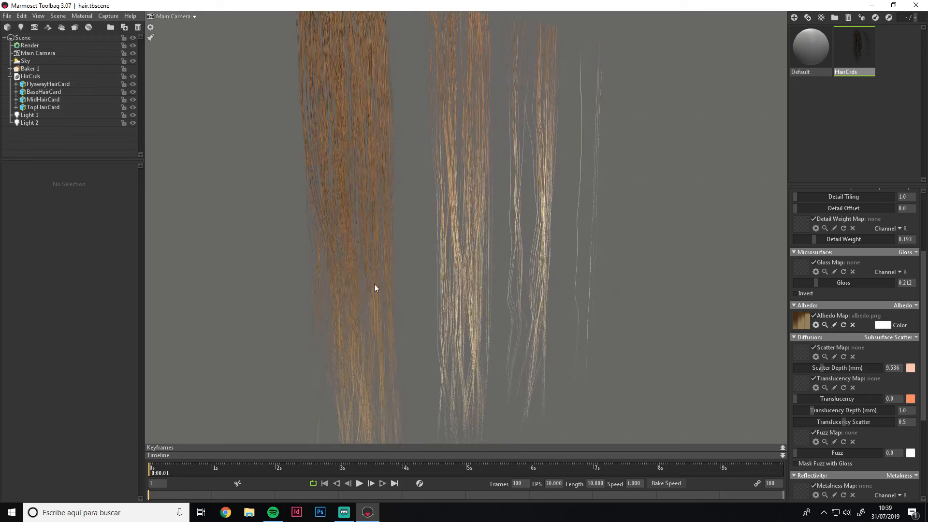
Select the base, mid, top and flyaway hair cards in turn and examine their shading from the front and back
{"action": "left_click", "coordinate": [374, 283]}
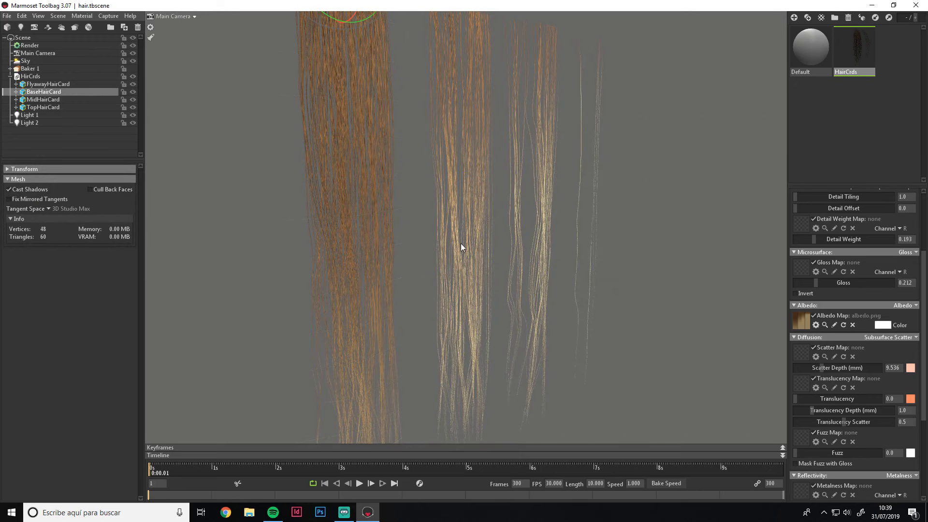
{"action": "left_click_drag", "start_coordinate": [461, 244], "coordinate": [423, 225]}
{"action": "left_click", "coordinate": [43, 99]}
{"action": "left_click", "coordinate": [43, 107]}
{"action": "left_click", "coordinate": [48, 83]}
{"action": "left_click_drag", "start_coordinate": [331, 228], "coordinate": [427, 218]}
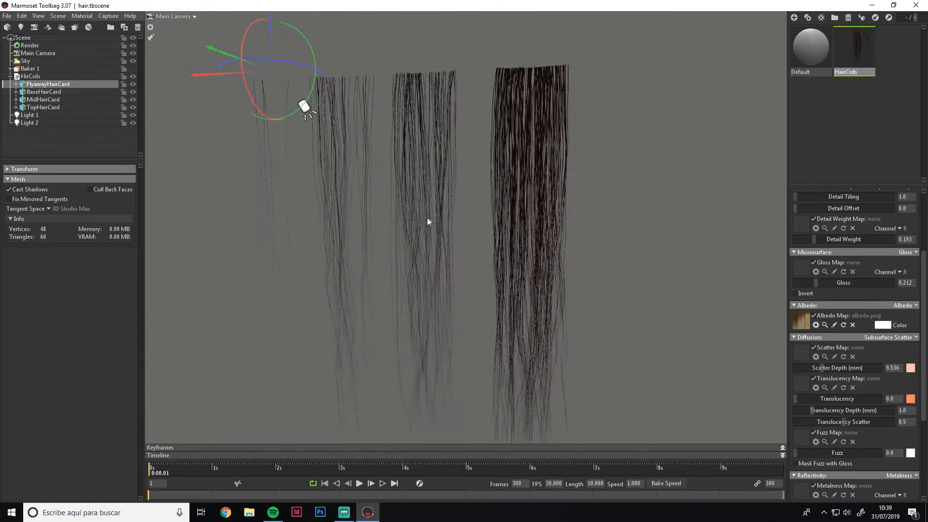
Set scatter depth to 10.24 mm, translucency to 0.551, translucency depth to 28.5 mm and translucency scatter to 1.0, and toggle Mask Fuzz with Gloss
{"action": "mouse_move", "coordinate": [822, 368]}
{"action": "left_mouse_down"}
{"action": "mouse_move", "coordinate": [862, 367]}
{"action": "mouse_move", "coordinate": [832, 367]}
{"action": "left_mouse_up"}
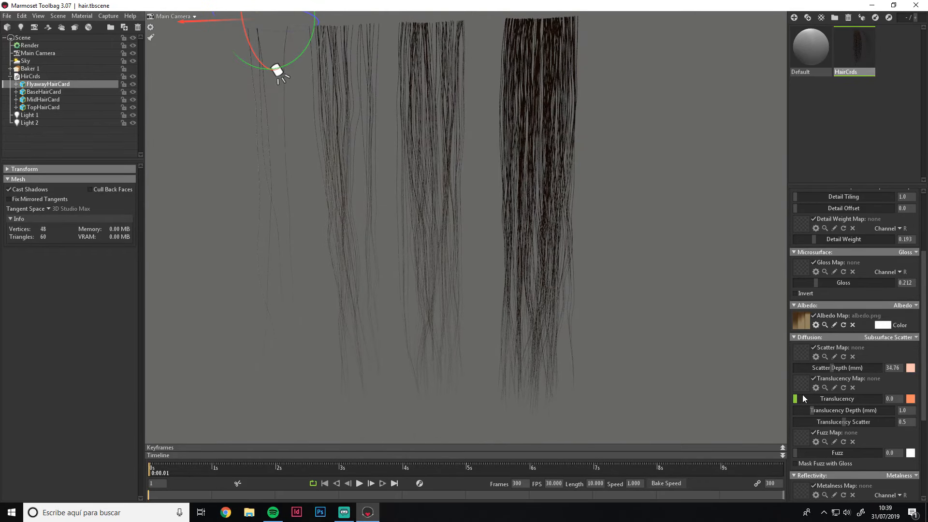
{"action": "left_click_drag", "start_coordinate": [805, 398], "coordinate": [882, 421]}
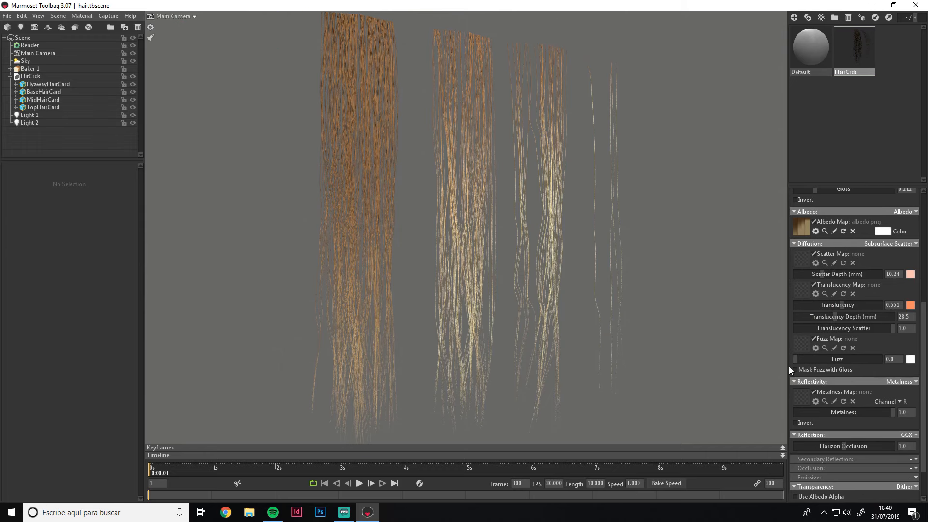
{"action": "left_click", "coordinate": [794, 370]}
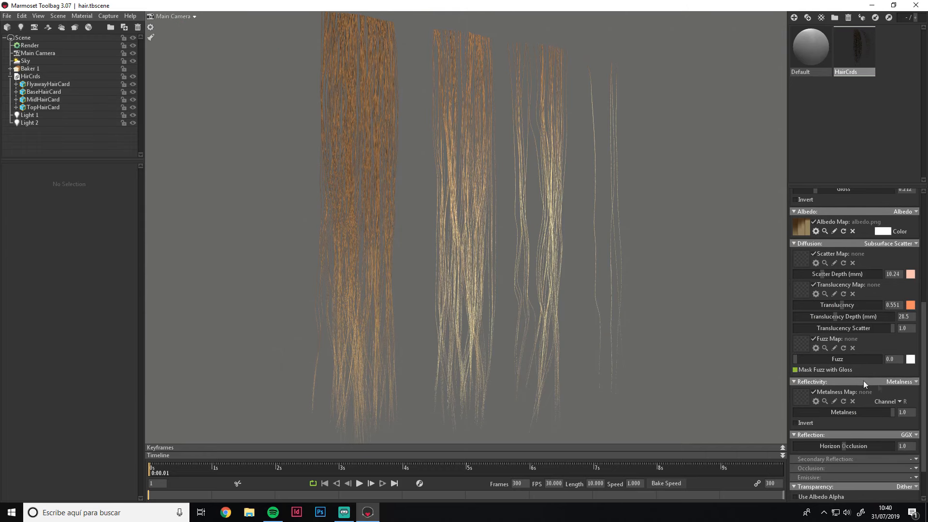
Switch the hair material's reflectivity to Specular and set scatter depth to 0.407 mm, translucency depth to 2.053 mm and translucency scatter to 0.549
{"action": "left_click", "coordinate": [910, 382]}
{"action": "left_click", "coordinate": [891, 398]}
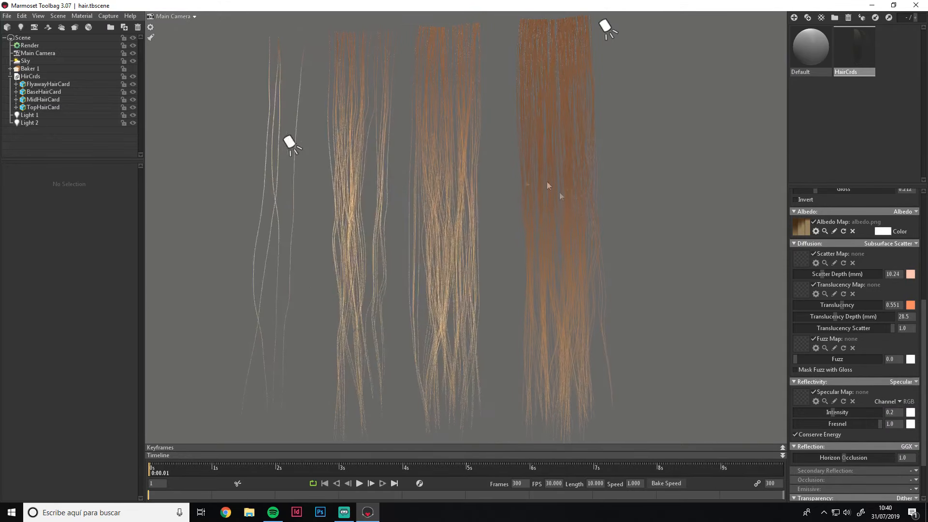
{"action": "scroll", "coordinate": [850, 338], "scroll_direction": "up", "scroll_amount": 2}
{"action": "left_click_drag", "start_coordinate": [821, 343], "coordinate": [826, 344]}
{"action": "left_click_drag", "start_coordinate": [840, 375], "coordinate": [797, 382]}
{"action": "left_click_drag", "start_coordinate": [825, 343], "coordinate": [848, 398]}
Change the scatter colour to a light peach and the translucency colour to a muted tan
{"action": "left_click", "coordinate": [910, 346]}
{"action": "mouse_move", "coordinate": [284, 489]}
{"action": "left_mouse_down"}
{"action": "mouse_move", "coordinate": [285, 478]}
{"action": "mouse_move", "coordinate": [285, 485]}
{"action": "left_mouse_up"}
{"action": "left_click", "coordinate": [369, 378]}
{"action": "left_click", "coordinate": [909, 375]}
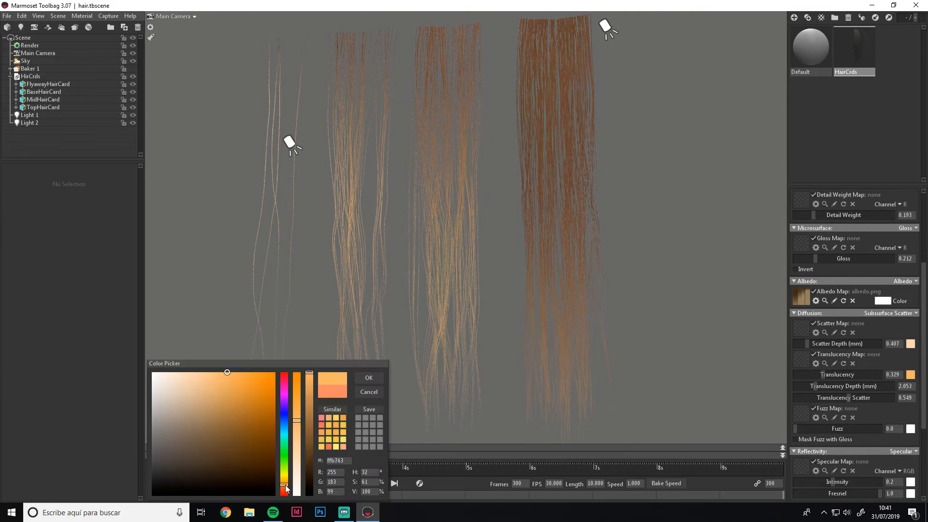
{"action": "left_click_drag", "start_coordinate": [217, 435], "coordinate": [195, 396]}
{"action": "left_click", "coordinate": [368, 378]}
Raise the hair material's translucency to 0.534 and lower the specular intensity to 0.025
{"action": "scroll", "coordinate": [531, 329], "scroll_direction": "down", "scroll_amount": 1}
{"action": "left_click_drag", "start_coordinate": [822, 374], "coordinate": [841, 373]}
{"action": "left_click_drag", "start_coordinate": [551, 271], "coordinate": [438, 234]}
{"action": "scroll", "coordinate": [915, 422], "scroll_direction": "down", "scroll_amount": 2}
{"action": "left_click_drag", "start_coordinate": [833, 435], "coordinate": [807, 437]}
Adjust Light 2's brightness and check Light 1's settings against the hair cards
{"action": "left_click", "coordinate": [30, 115]}
{"action": "left_click", "coordinate": [25, 123]}
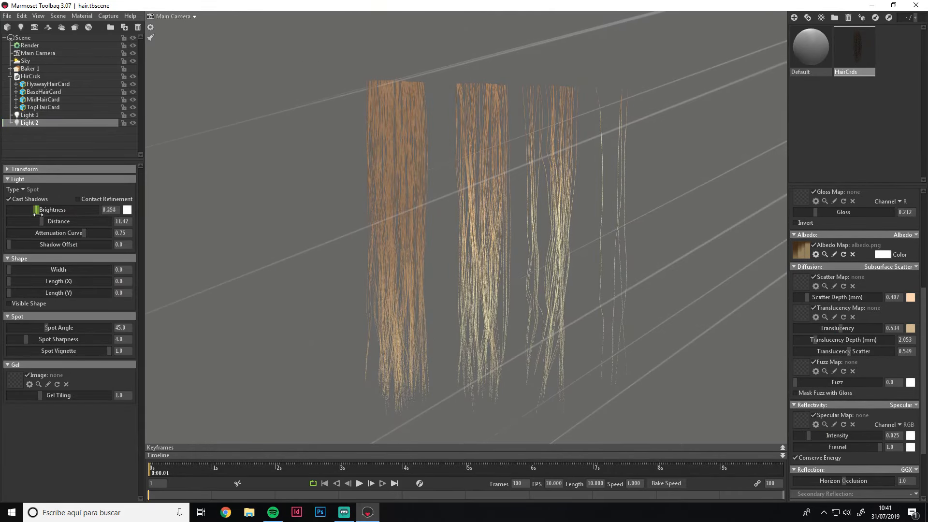
{"action": "left_click", "coordinate": [24, 115]}
{"action": "left_click", "coordinate": [353, 200]}
Lower the hair material's specular Fresnel to 0.542
{"action": "scroll", "coordinate": [422, 270], "scroll_direction": "up", "scroll_amount": 1}
{"action": "scroll", "coordinate": [864, 377], "scroll_direction": "down", "scroll_amount": 3}
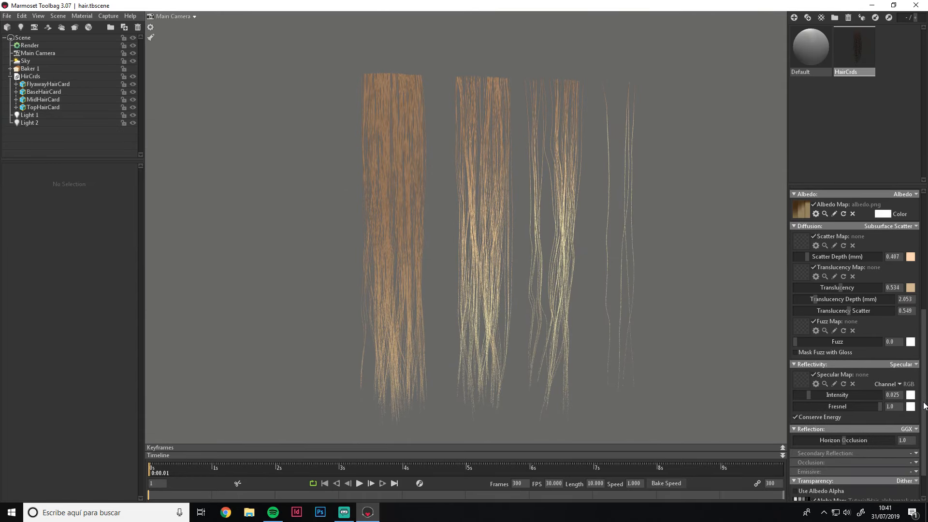
{"action": "left_click_drag", "start_coordinate": [879, 374], "coordinate": [851, 374]}
{"action": "scroll", "coordinate": [925, 424], "scroll_direction": "down", "scroll_amount": 1}
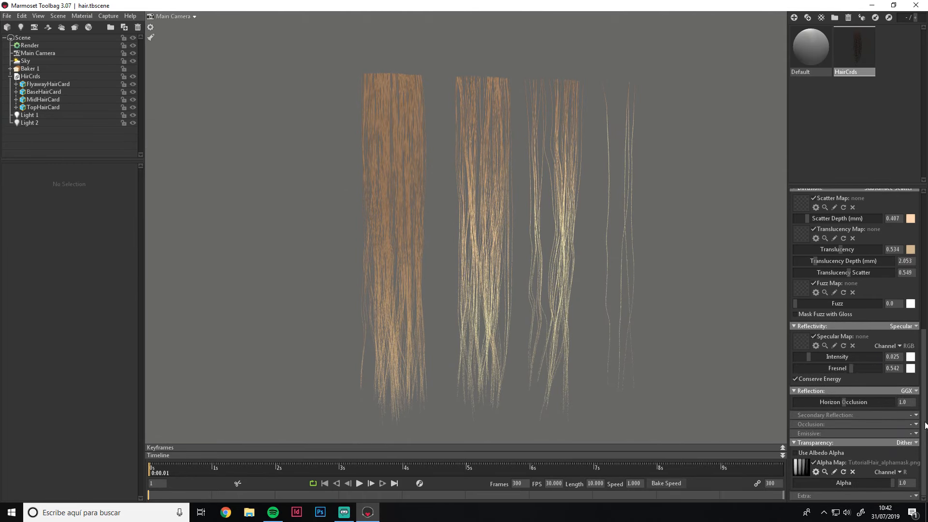
Set both the reflection and the secondary reflection of the hair material to Anisotropic
{"action": "left_click", "coordinate": [912, 391]}
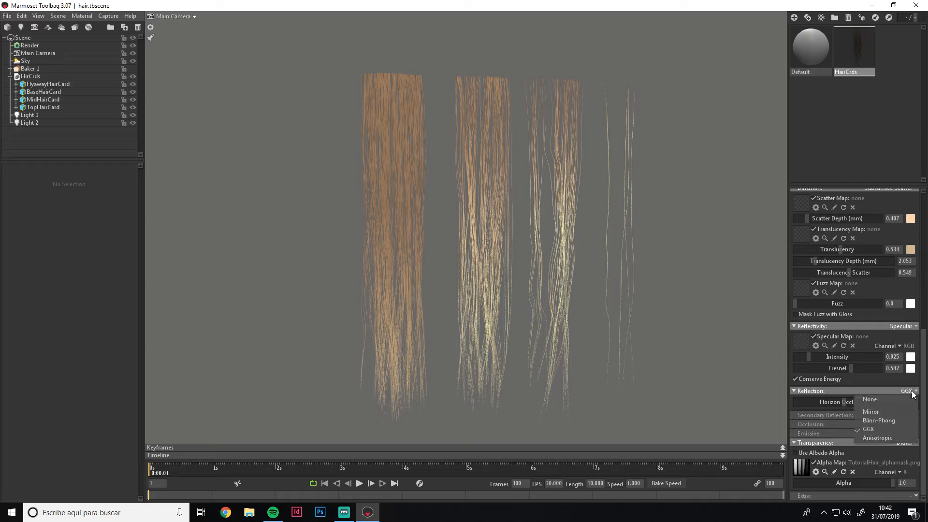
{"action": "left_click", "coordinate": [876, 438]}
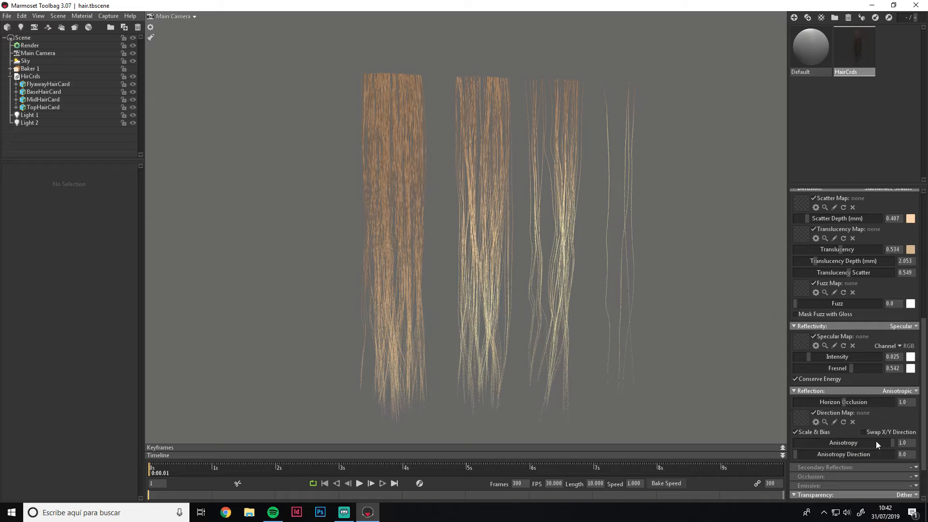
{"action": "scroll", "coordinate": [366, 274], "scroll_direction": "up", "scroll_amount": 3}
{"action": "scroll", "coordinate": [926, 399], "scroll_direction": "down", "scroll_amount": 2}
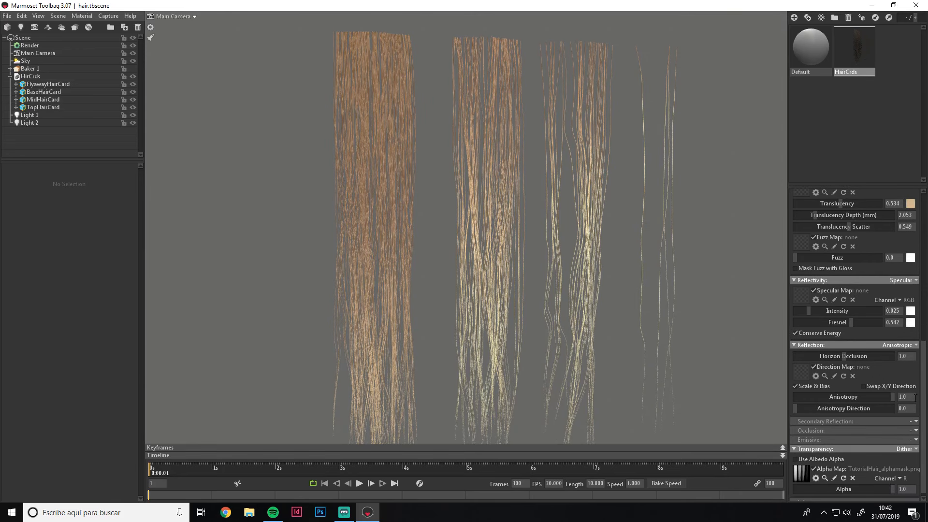
{"action": "left_click", "coordinate": [915, 421]}
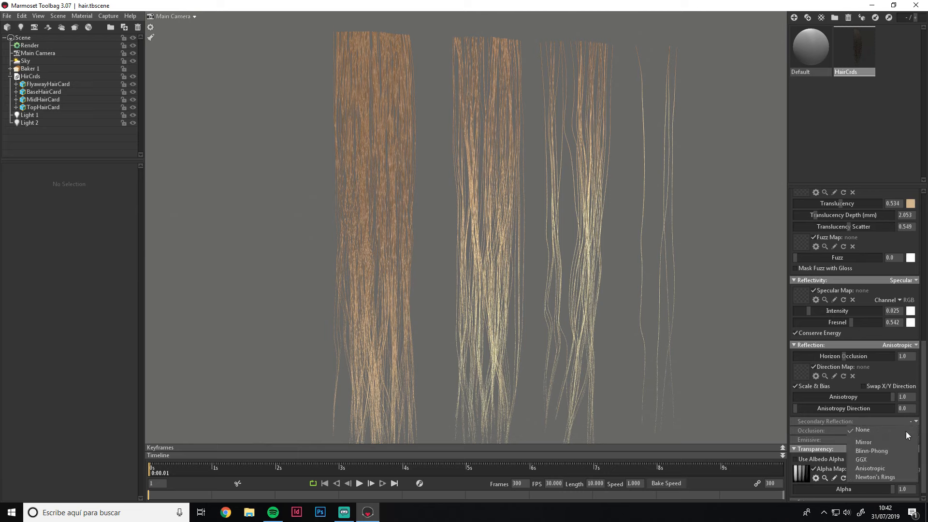
{"action": "left_click", "coordinate": [869, 468]}
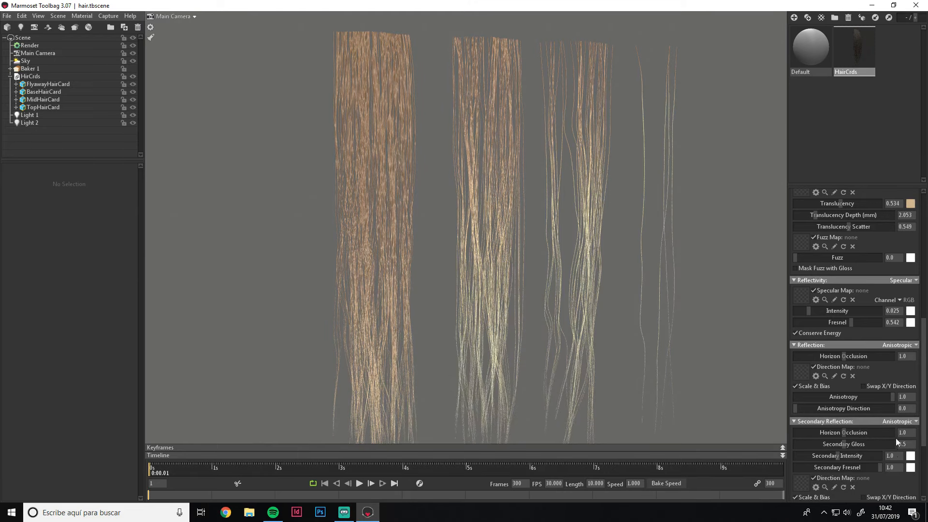
Tune the secondary reflection to a gloss of 0.152 and a Fresnel of 0.221
{"action": "scroll", "coordinate": [883, 410], "scroll_direction": "down", "scroll_amount": 3}
{"action": "scroll", "coordinate": [856, 421], "scroll_direction": "down", "scroll_amount": 1}
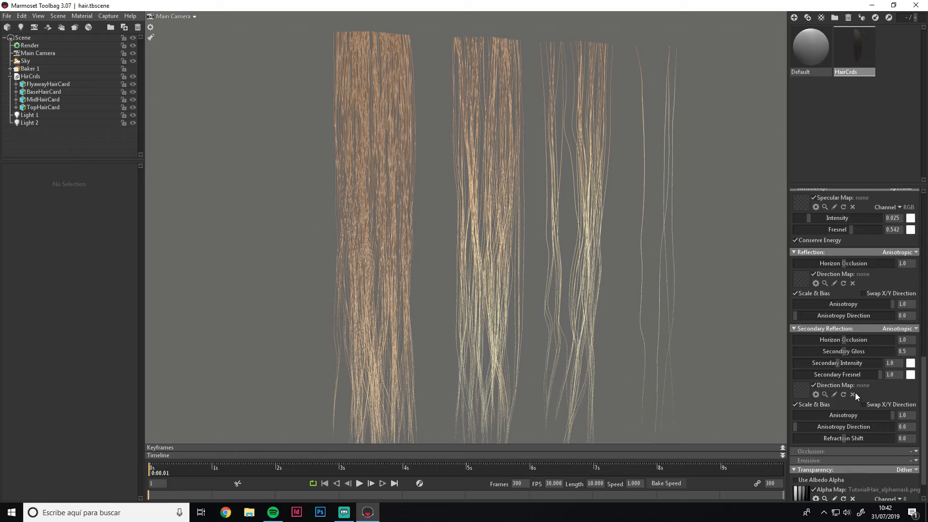
{"action": "left_click_drag", "start_coordinate": [842, 351], "coordinate": [884, 365]}
{"action": "scroll", "coordinate": [376, 242], "scroll_direction": "up", "scroll_amount": 5}
{"action": "middle_click_drag", "start_coordinate": [338, 207], "coordinate": [474, 274]}
{"action": "left_click_drag", "start_coordinate": [473, 274], "coordinate": [522, 290]}
{"action": "left_click_drag", "start_coordinate": [876, 353], "coordinate": [792, 355]}
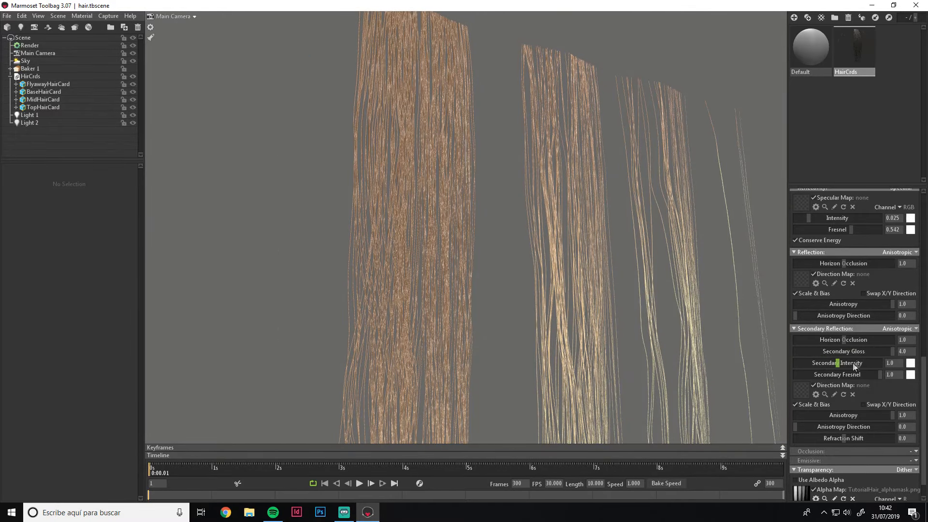
{"action": "mouse_move", "coordinate": [855, 366]}
{"action": "left_mouse_down"}
{"action": "mouse_move", "coordinate": [816, 368]}
{"action": "mouse_move", "coordinate": [865, 354]}
{"action": "left_mouse_up"}
{"action": "left_click_drag", "start_coordinate": [848, 364], "coordinate": [876, 363]}
{"action": "left_click_drag", "start_coordinate": [865, 354], "coordinate": [813, 376]}
{"action": "scroll", "coordinate": [913, 396], "scroll_direction": "down", "scroll_amount": 1}
Set the secondary reflection's intensity to 1.045 and its refraction shift to 0.594
{"action": "left_click_drag", "start_coordinate": [847, 416], "coordinate": [912, 415]}
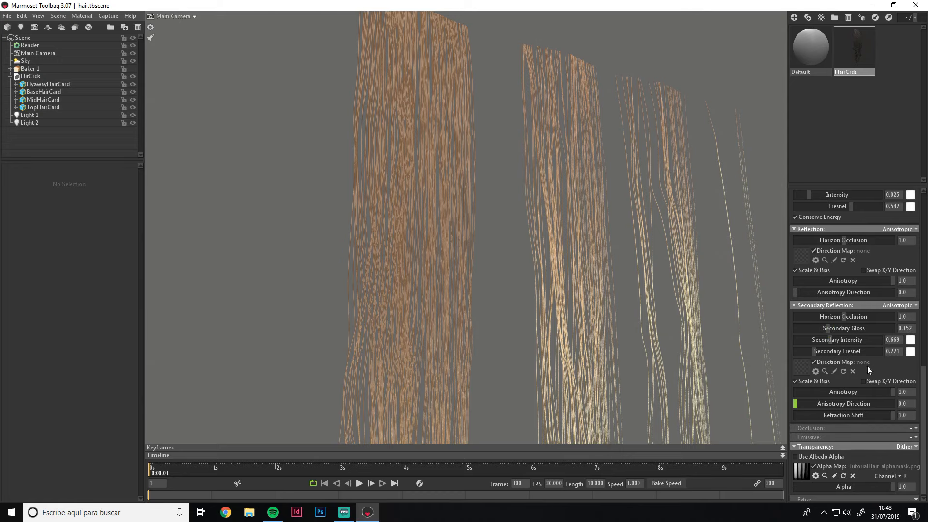
{"action": "left_click_drag", "start_coordinate": [836, 340], "coordinate": [837, 340]}
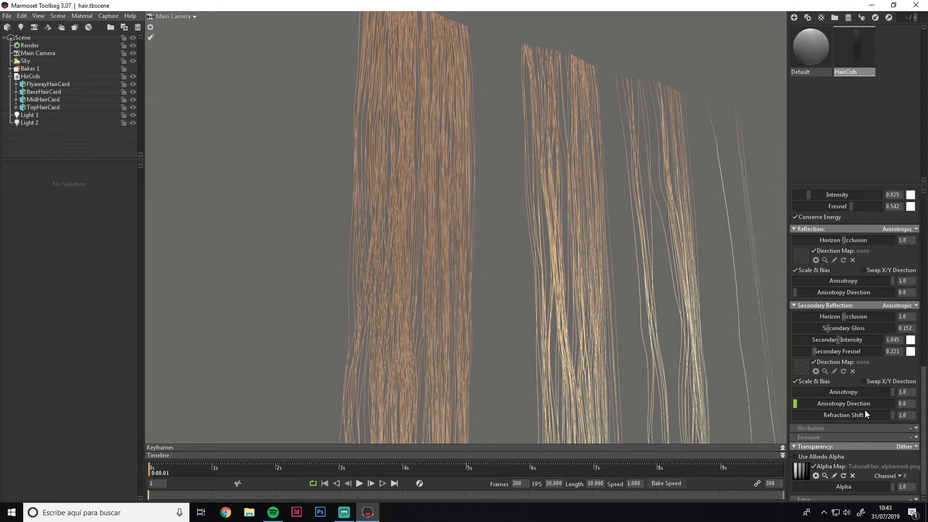
{"action": "left_click_drag", "start_coordinate": [865, 415], "coordinate": [873, 415]}
{"action": "scroll", "coordinate": [465, 227], "scroll_direction": "up", "scroll_amount": 3}
{"action": "scroll", "coordinate": [487, 234], "scroll_direction": "up", "scroll_amount": 3}
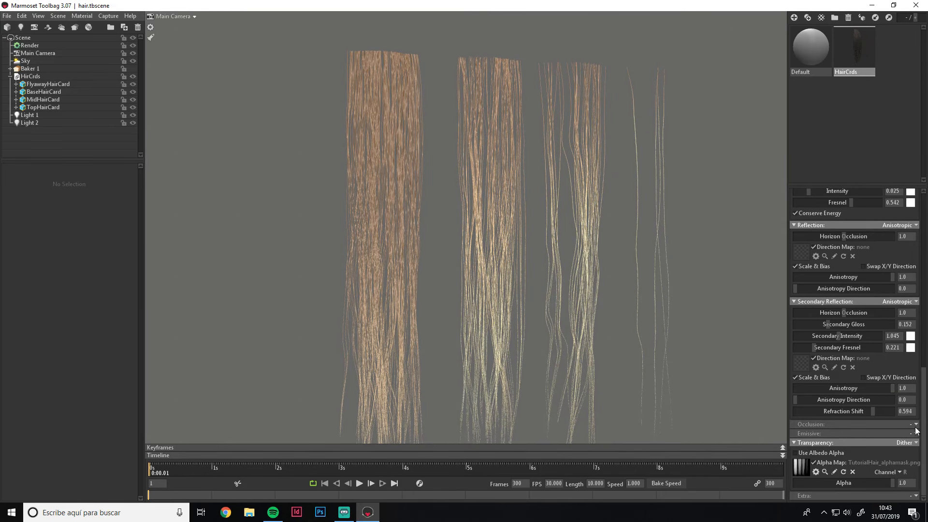
Enable occlusion on the hair material and load TutorialHair_ao as the occlusion map
{"action": "left_click", "coordinate": [914, 425]}
{"action": "left_click", "coordinate": [892, 449]}
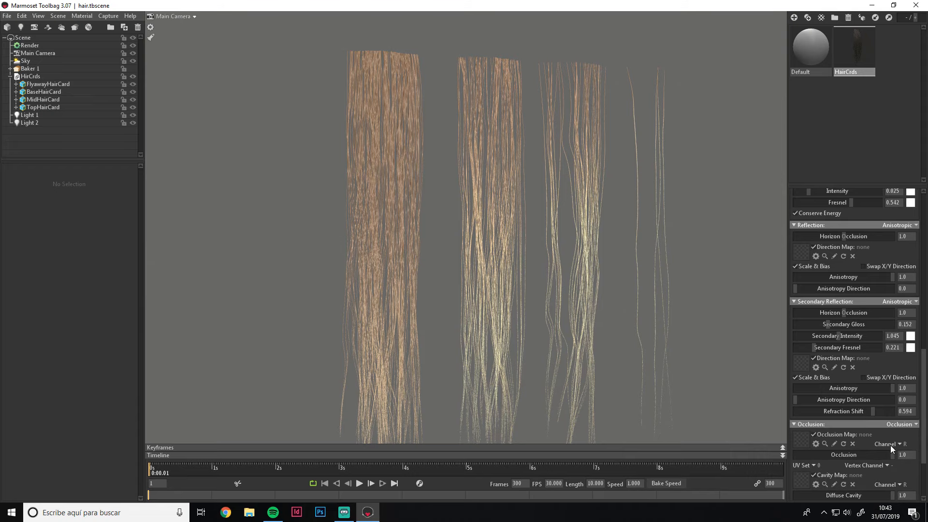
{"action": "scroll", "coordinate": [850, 338], "scroll_direction": "down", "scroll_amount": 3}
{"action": "left_click", "coordinate": [801, 354]}
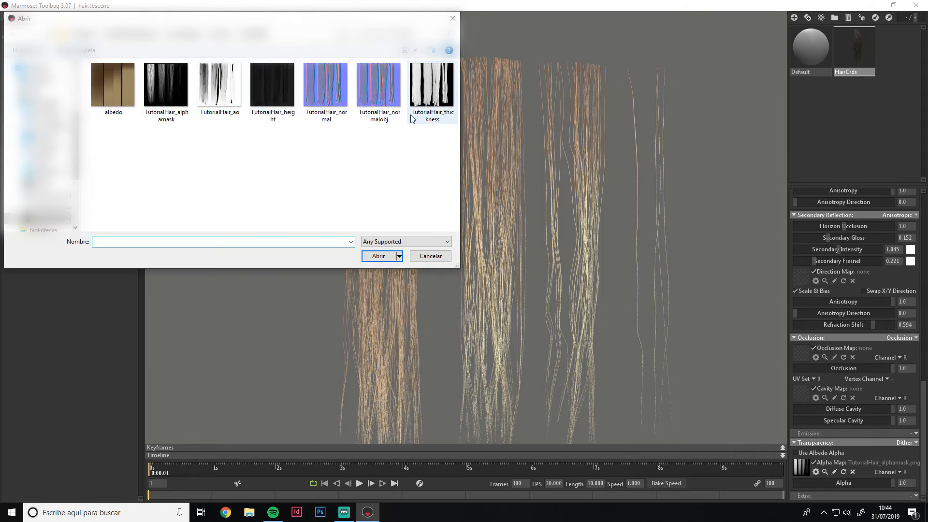
{"action": "left_click", "coordinate": [204, 96]}
{"action": "double_click", "coordinate": [203, 95]}
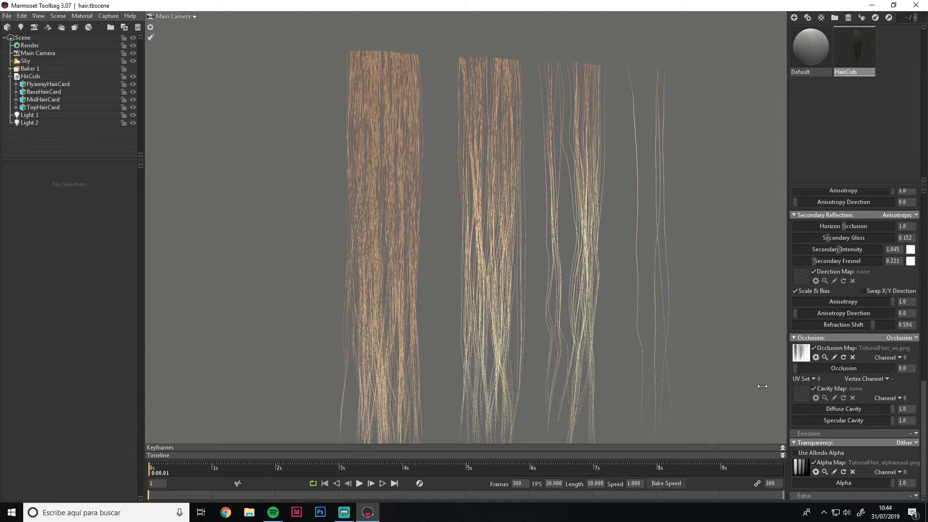
Load TutorialHair_ao as the cavity map and adjust the diffuse and specular cavity strengths
{"action": "left_click", "coordinate": [800, 393]}
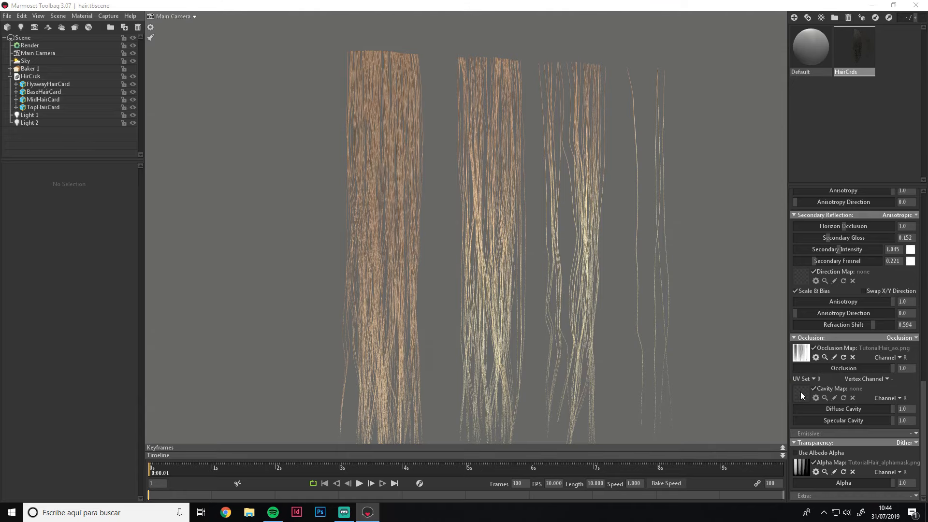
{"action": "double_click", "coordinate": [220, 89]}
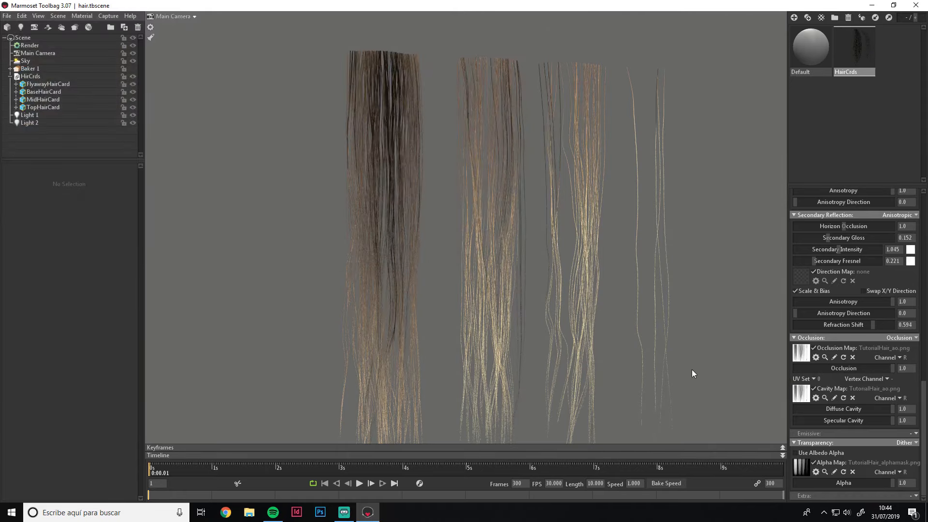
{"action": "scroll", "coordinate": [693, 374], "scroll_direction": "down", "scroll_amount": 2}
{"action": "left_click_drag", "start_coordinate": [832, 410], "coordinate": [739, 412]}
{"action": "left_click_drag", "start_coordinate": [835, 420], "coordinate": [738, 424]}
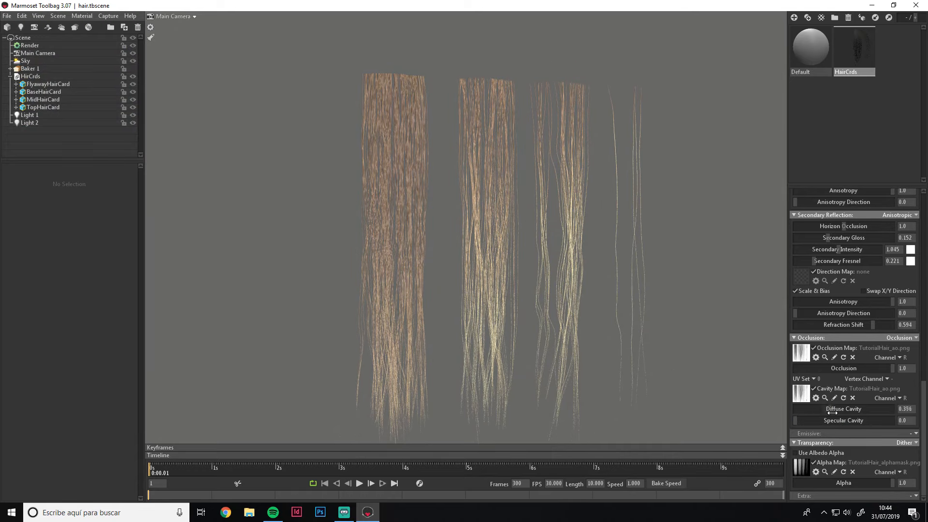
{"action": "left_click_drag", "start_coordinate": [832, 413], "coordinate": [818, 414]}
{"action": "left_click_drag", "start_coordinate": [820, 421], "coordinate": [861, 431]}
{"action": "scroll", "coordinate": [527, 243], "scroll_direction": "down", "scroll_amount": 2}
{"action": "left_click_drag", "start_coordinate": [527, 243], "coordinate": [482, 251]}
{"action": "scroll", "coordinate": [486, 265], "scroll_direction": "up", "scroll_amount": 3}
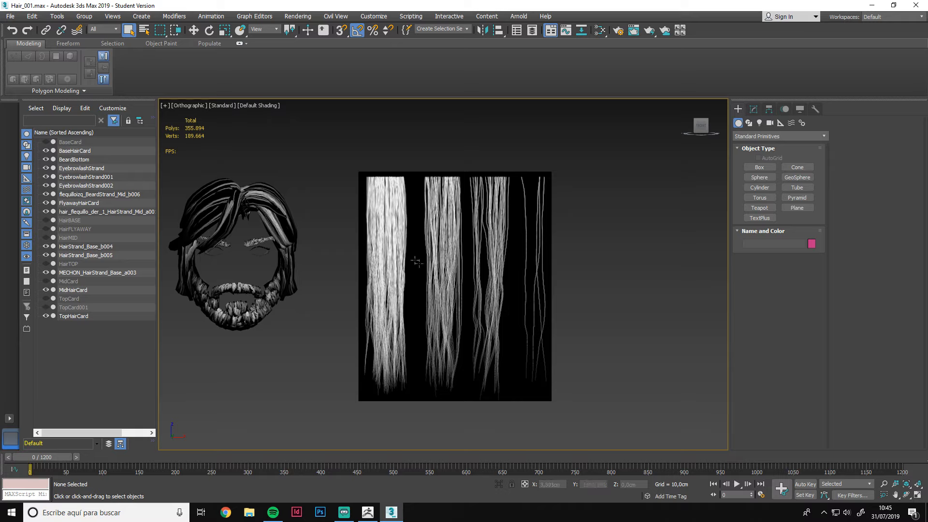
Switch to 3ds Max and isolate the base hair card, the widest and densest one in the texture layout
{"action": "key", "text": "d"}
{"action": "middle_click_drag", "start_coordinate": [438, 291], "coordinate": [459, 270]}
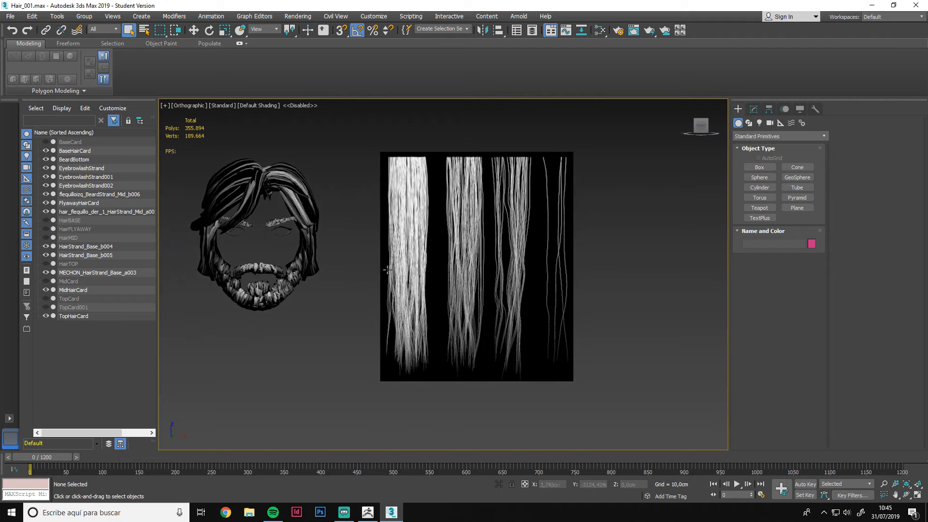
{"action": "left_click", "coordinate": [396, 268]}
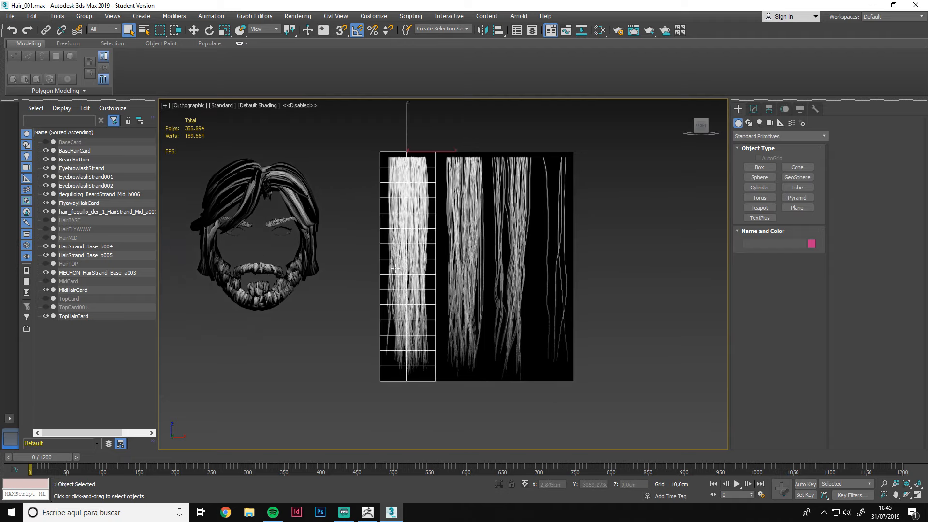
{"action": "left_click", "coordinate": [498, 486]}
{"action": "key", "text": "w"}
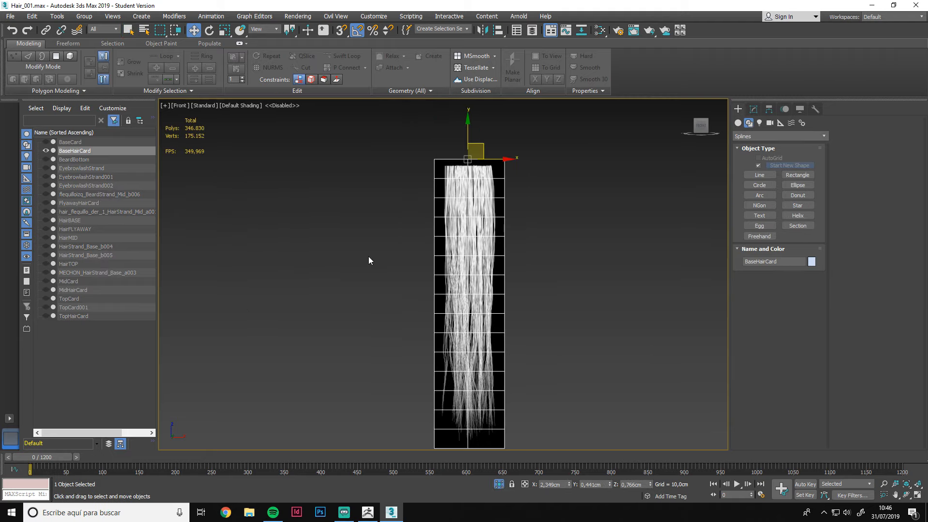
Draw a straight vertical line down the centre of the base hair card, snapped to its top and bottom vertices
{"action": "middle_click_drag", "start_coordinate": [506, 285], "coordinate": [493, 249]}
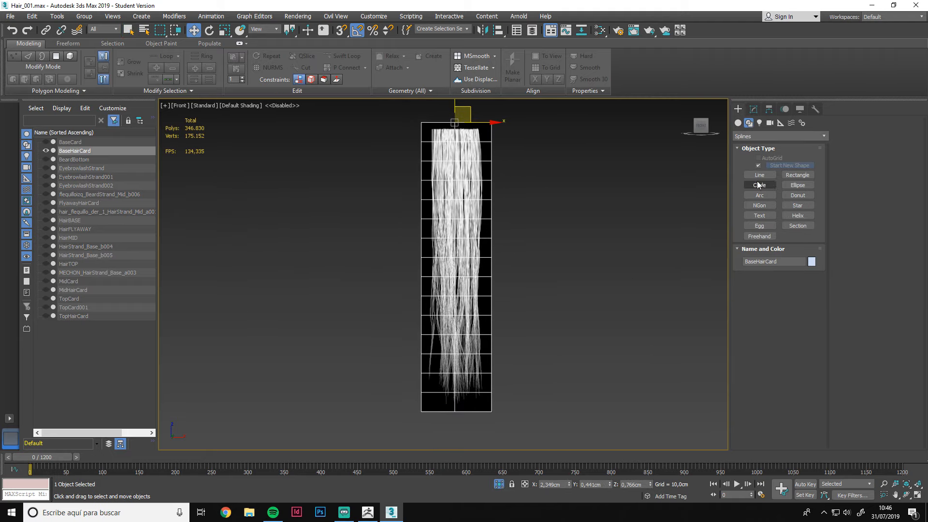
{"action": "left_click", "coordinate": [758, 175]}
{"action": "key", "text": "s"}
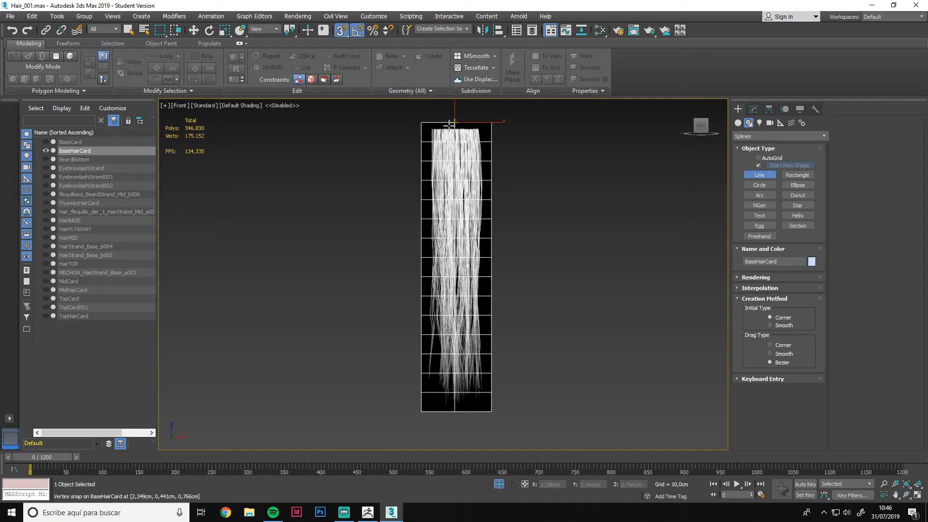
{"action": "left_click", "coordinate": [454, 123]}
{"action": "left_click", "coordinate": [454, 411]}
{"action": "right_click", "coordinate": [455, 411]}
Move the line's end vertices slightly beyond the top and bottom edges of the hair card
{"action": "key", "text": "w"}
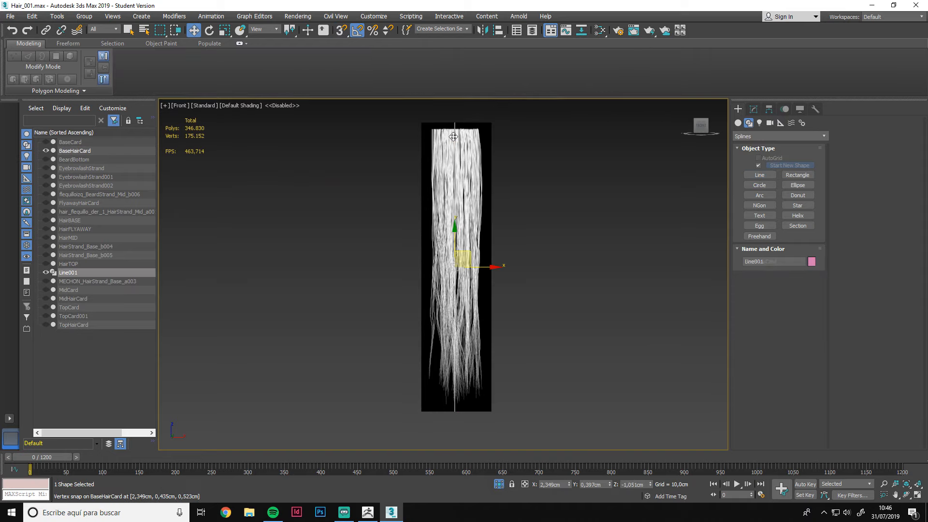
{"action": "left_click", "coordinate": [753, 109]}
{"action": "left_click", "coordinate": [454, 122]}
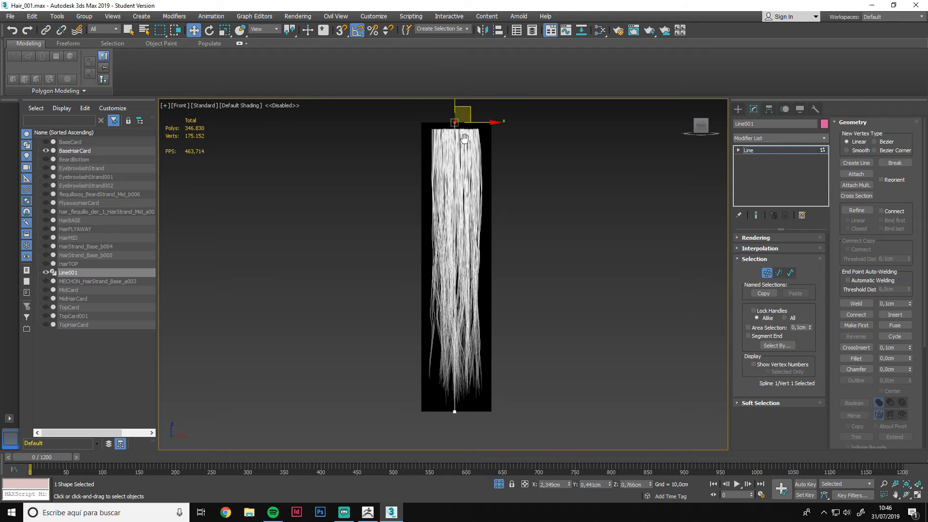
{"action": "middle_click_drag", "start_coordinate": [453, 102], "coordinate": [461, 136]}
{"action": "middle_click_drag", "start_coordinate": [465, 448], "coordinate": [468, 383]}
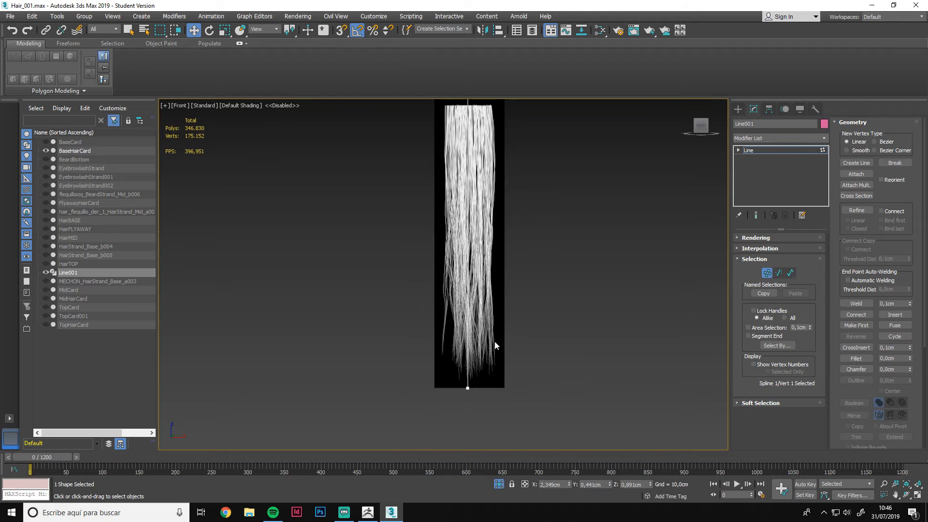
{"action": "left_click", "coordinate": [467, 386]}
{"action": "left_click_drag", "start_coordinate": [465, 376], "coordinate": [466, 381]}
{"action": "middle_click_drag", "start_coordinate": [487, 322], "coordinate": [485, 371]}
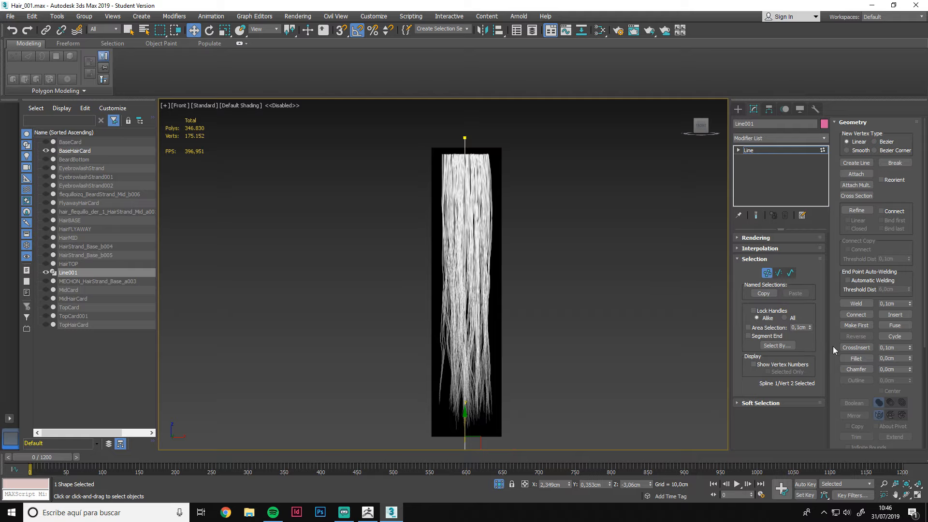
{"action": "left_click", "coordinate": [895, 314]}
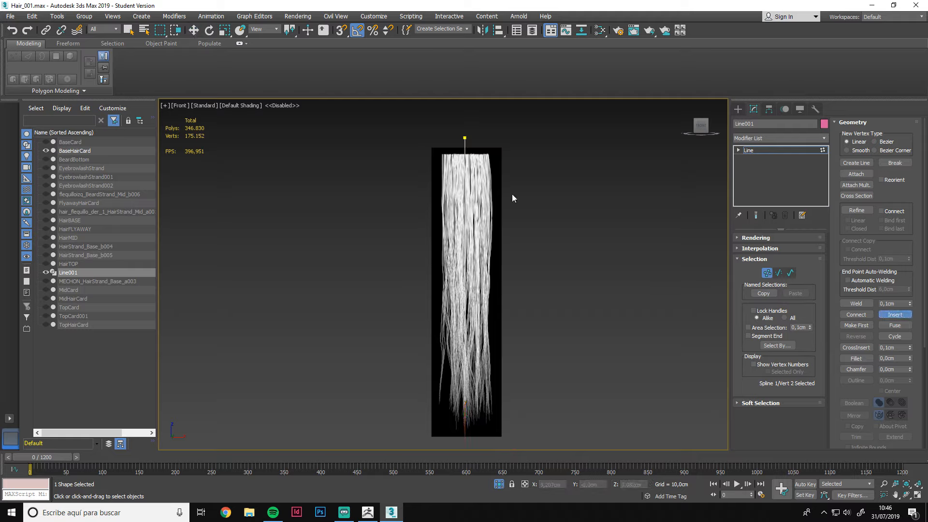
{"action": "left_click", "coordinate": [464, 163]}
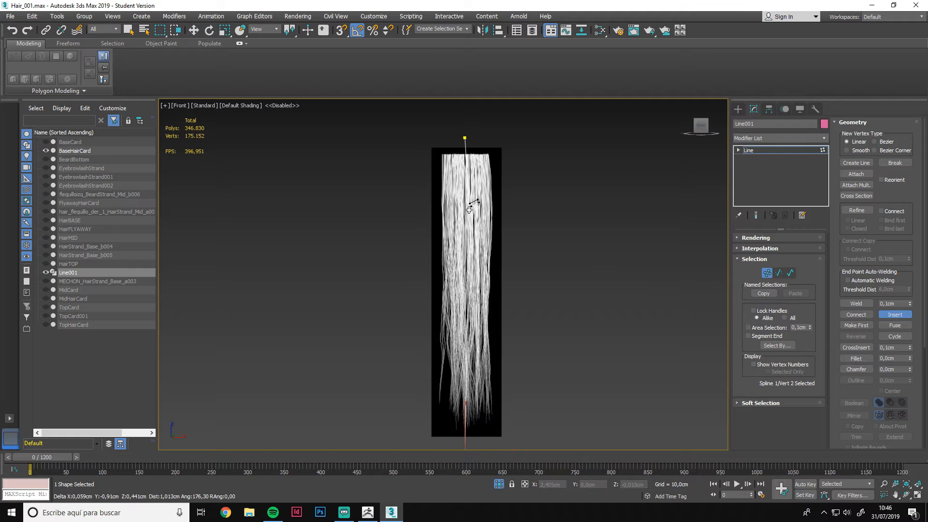
{"action": "right_click", "coordinate": [465, 174]}
Refine the guide line with eight intermediate vertices spread along its length
{"action": "scroll", "coordinate": [860, 344], "scroll_direction": "down", "scroll_amount": 3}
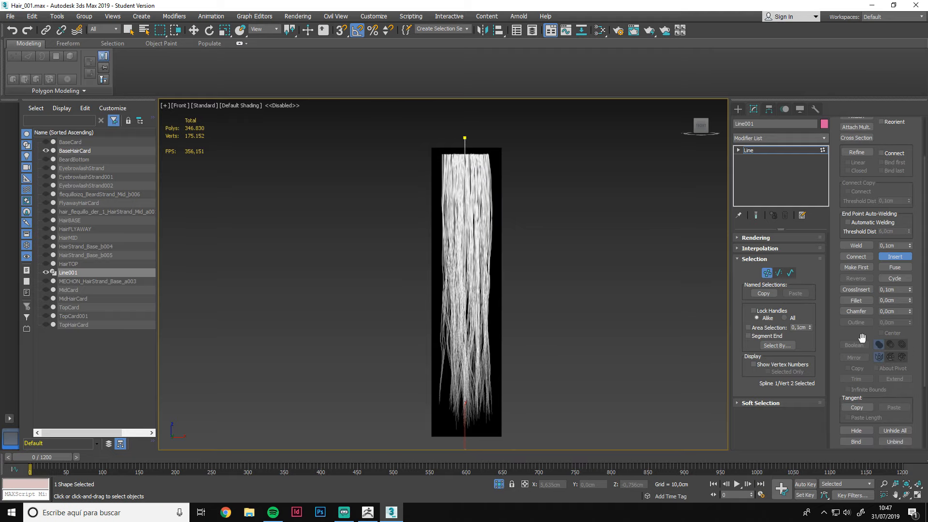
{"action": "scroll", "coordinate": [861, 339], "scroll_direction": "up", "scroll_amount": 3}
{"action": "left_click", "coordinate": [856, 210]}
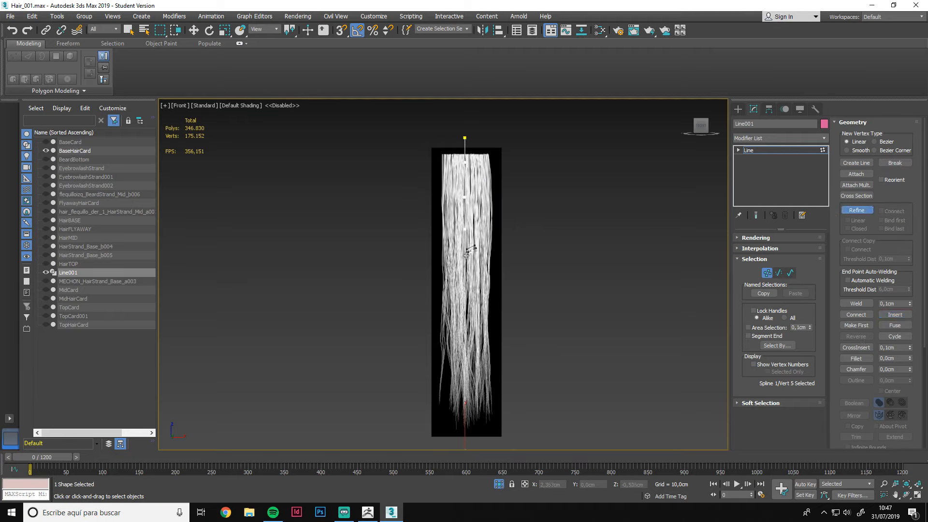
{"action": "left_click", "coordinate": [467, 433]}
{"action": "key", "text": "w"}
{"action": "scroll", "coordinate": [527, 285], "scroll_direction": "down", "scroll_amount": 3}
{"action": "middle_click_drag", "start_coordinate": [528, 288], "coordinate": [460, 302], "text": "alt"}
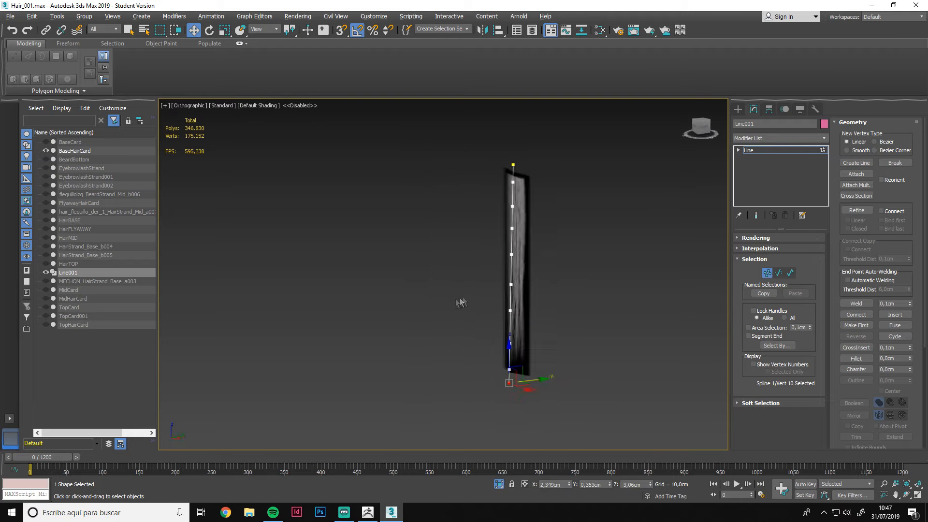
Try to shift the guide line's fourth vertex sideways off the centre of the card
{"action": "left_click", "coordinate": [701, 126]}
{"action": "left_click_drag", "start_coordinate": [524, 199], "coordinate": [479, 237]}
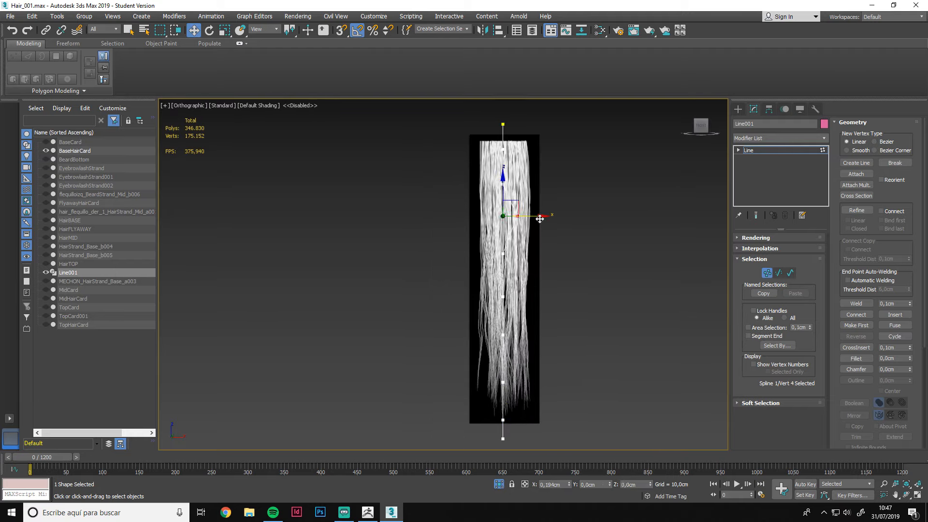
{"action": "left_click_drag", "start_coordinate": [539, 218], "coordinate": [558, 219]}
{"action": "scroll", "coordinate": [460, 335], "scroll_direction": "down", "scroll_amount": 2}
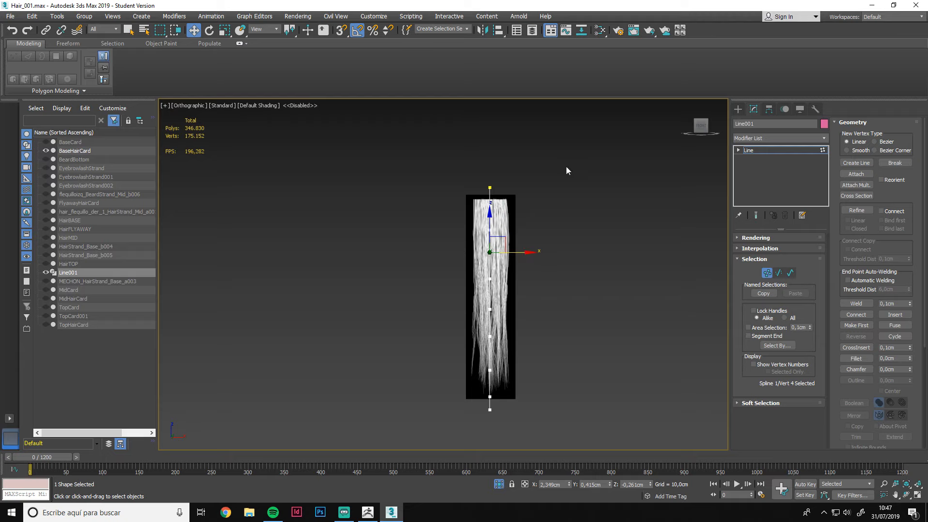
{"action": "left_click_drag", "start_coordinate": [449, 472], "coordinate": [449, 473]}
{"action": "right_click", "coordinate": [561, 327]}
{"action": "left_click", "coordinate": [549, 273]}
{"action": "left_click", "coordinate": [489, 253]}
{"action": "scroll", "coordinate": [480, 253], "scroll_direction": "up", "scroll_amount": 3}
{"action": "scroll", "coordinate": [486, 246], "scroll_direction": "down", "scroll_amount": 2}
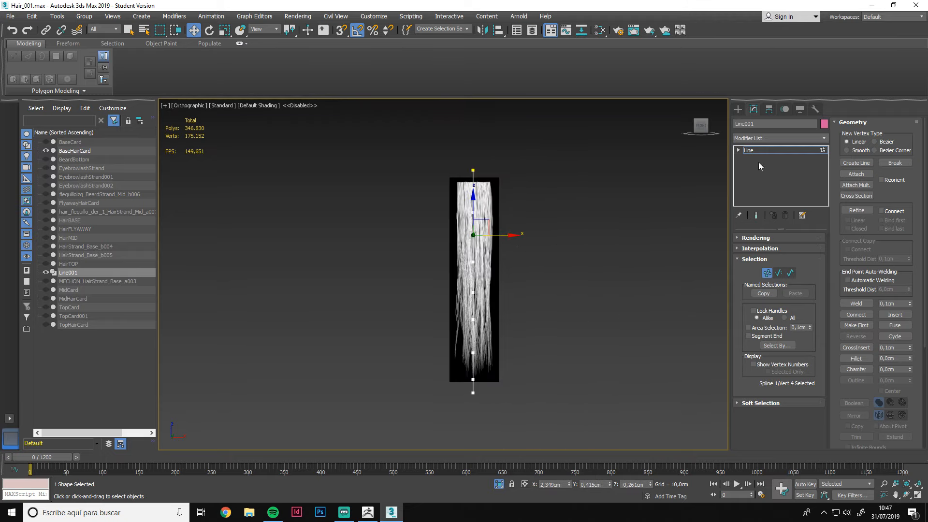
Apply a Spline IK Control modifier to the guide line and create unlinked box helpers for its knots
{"action": "left_click", "coordinate": [778, 138]}
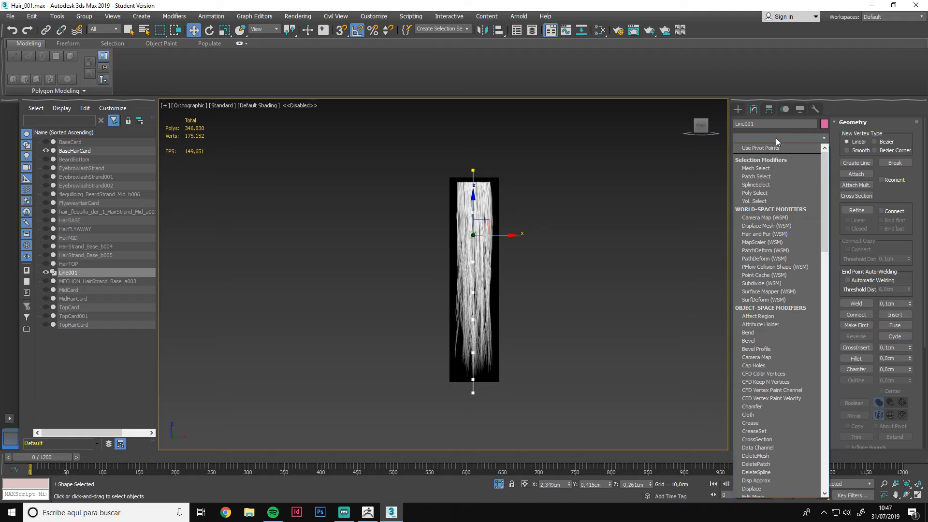
{"action": "type", "text": "s"}
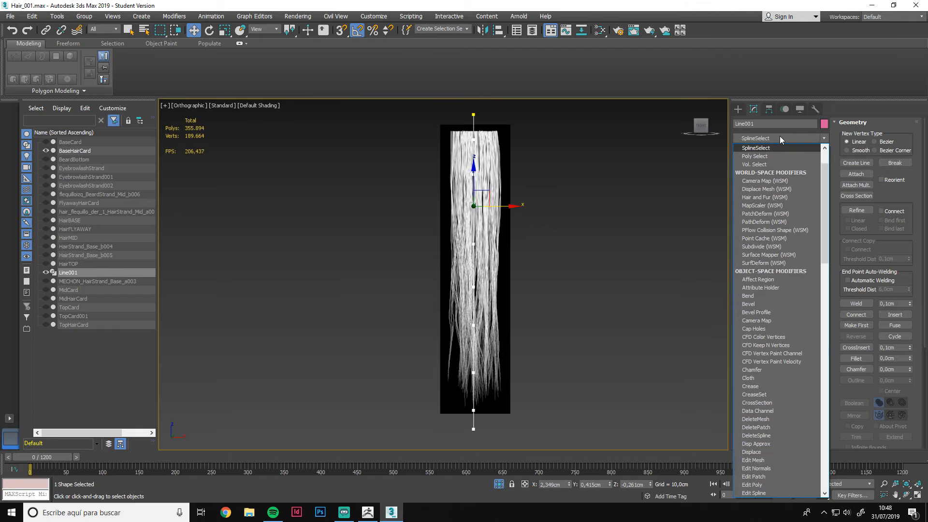
{"action": "scroll", "coordinate": [775, 343], "scroll_direction": "down", "scroll_amount": 15}
{"action": "scroll", "coordinate": [783, 418], "scroll_direction": "down", "scroll_amount": 3}
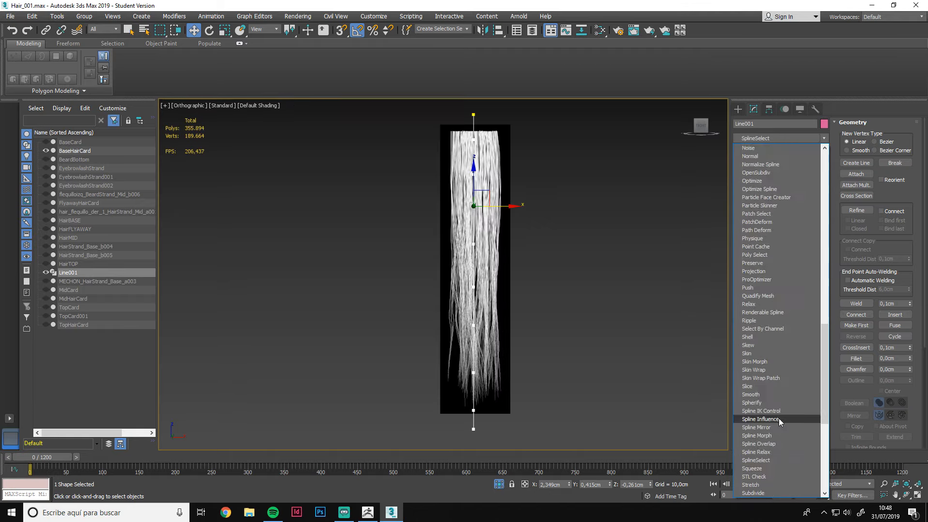
{"action": "left_click", "coordinate": [773, 412]}
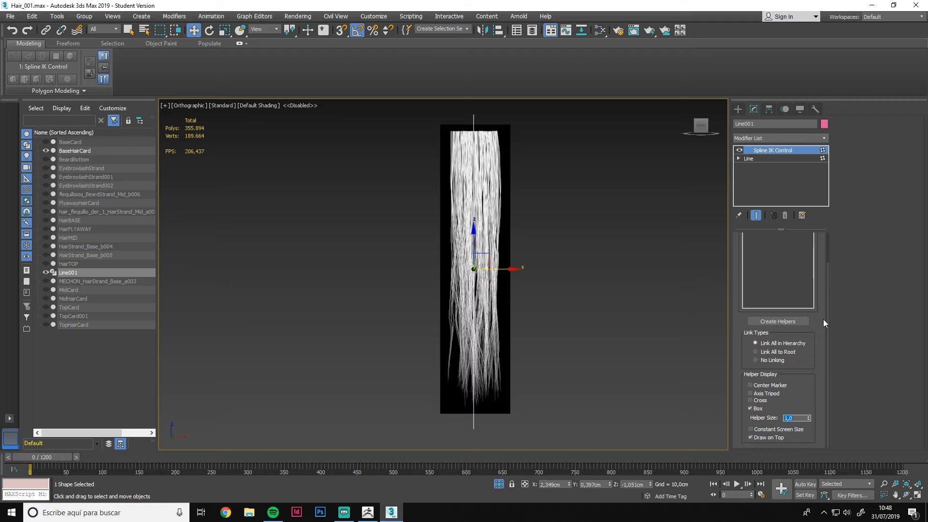
{"action": "left_click", "coordinate": [780, 322]}
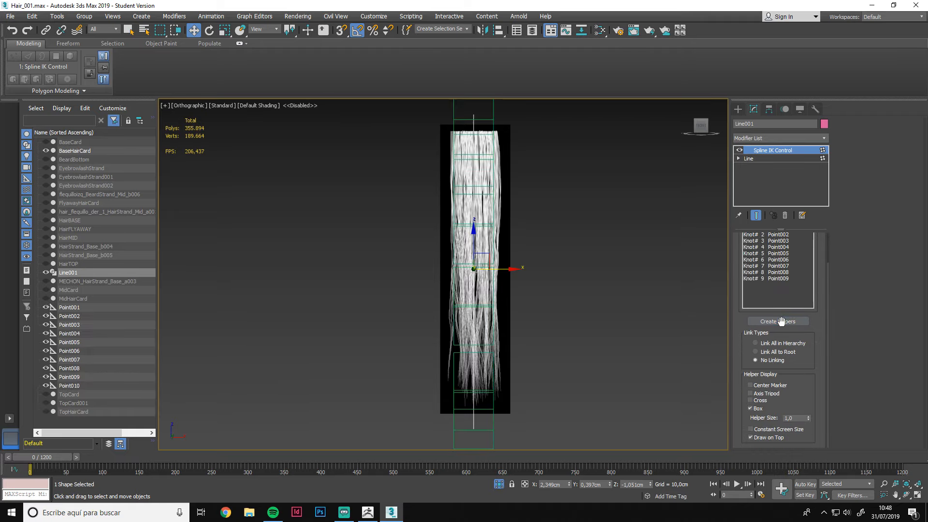
Try pulling helpers near the lower end of the guide line away from their positions
{"action": "middle_click_drag", "start_coordinate": [538, 326], "coordinate": [509, 385], "text": "alt"}
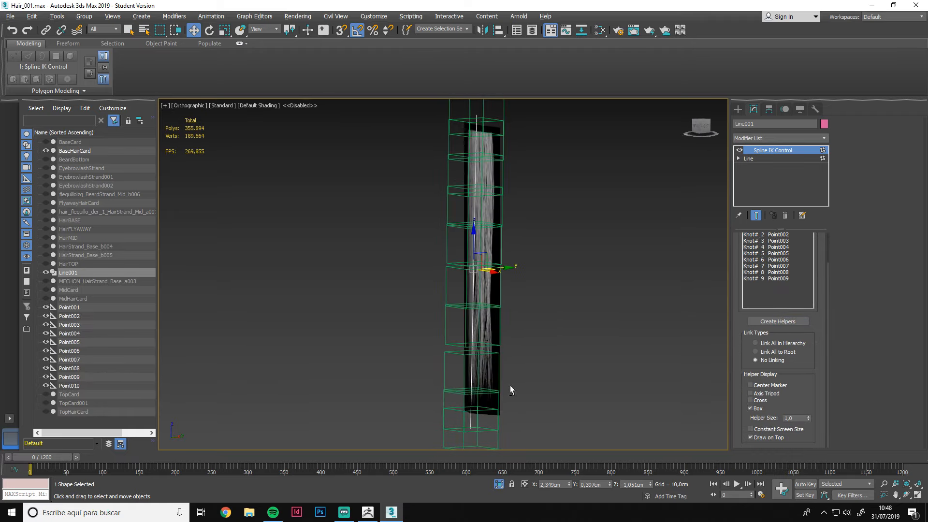
{"action": "left_click", "coordinate": [496, 441]}
{"action": "middle_click_drag", "start_coordinate": [502, 419], "coordinate": [526, 344]}
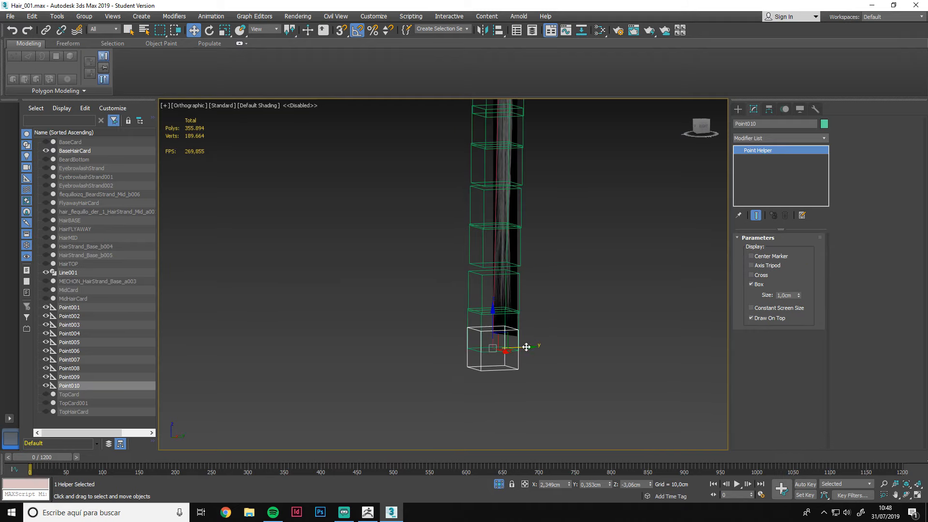
{"action": "mouse_move", "coordinate": [527, 347]}
{"action": "left_mouse_down"}
{"action": "mouse_move", "coordinate": [575, 351]}
{"action": "mouse_move", "coordinate": [531, 348]}
{"action": "left_mouse_up"}
{"action": "mouse_move", "coordinate": [505, 285]}
{"action": "left_mouse_down"}
{"action": "mouse_move", "coordinate": [458, 274]}
{"action": "mouse_move", "coordinate": [505, 283]}
{"action": "left_mouse_up"}
{"action": "middle_click_drag", "start_coordinate": [504, 282], "coordinate": [571, 360]}
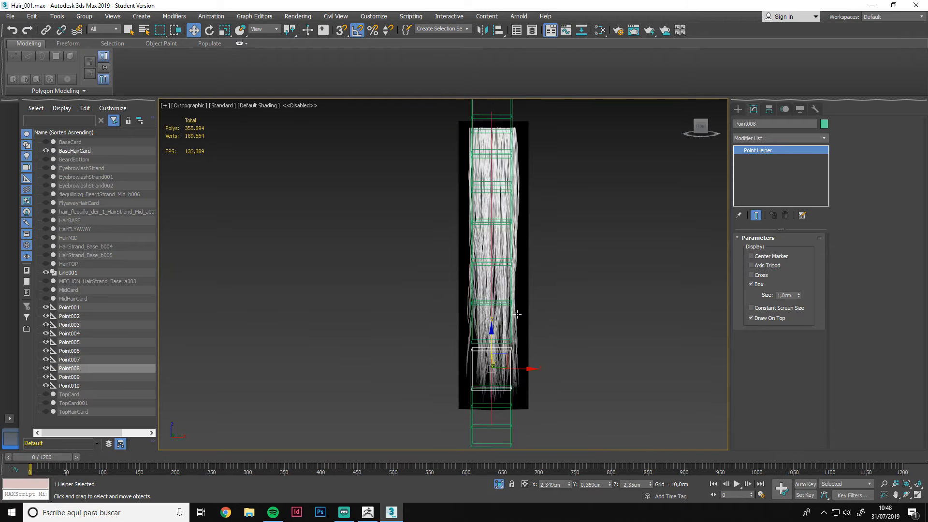
Apply a PathDeform (WSM) modifier to the base hair card and pick the guide line as its path
{"action": "left_click", "coordinate": [524, 320]}
{"action": "middle_click_drag", "start_coordinate": [536, 318], "coordinate": [595, 274], "text": "alt"}
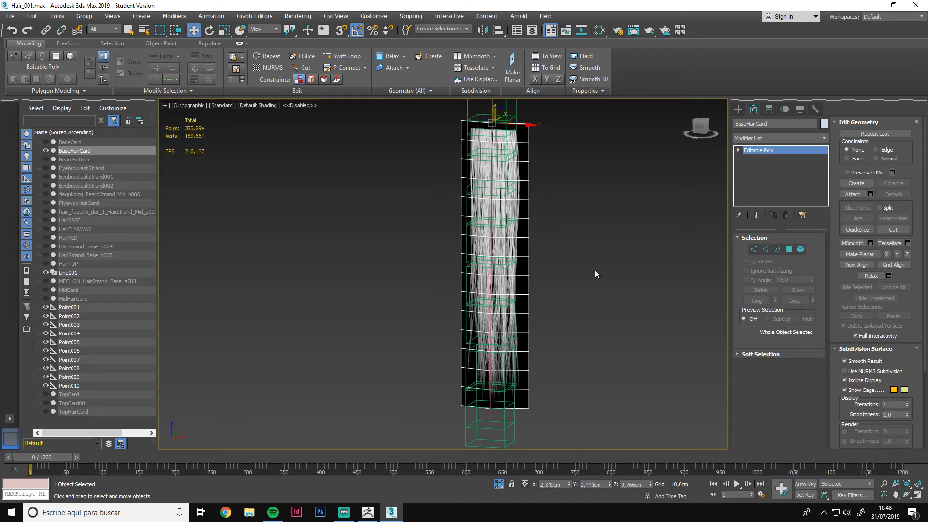
{"action": "left_click", "coordinate": [778, 139]}
{"action": "type", "text": "p"}
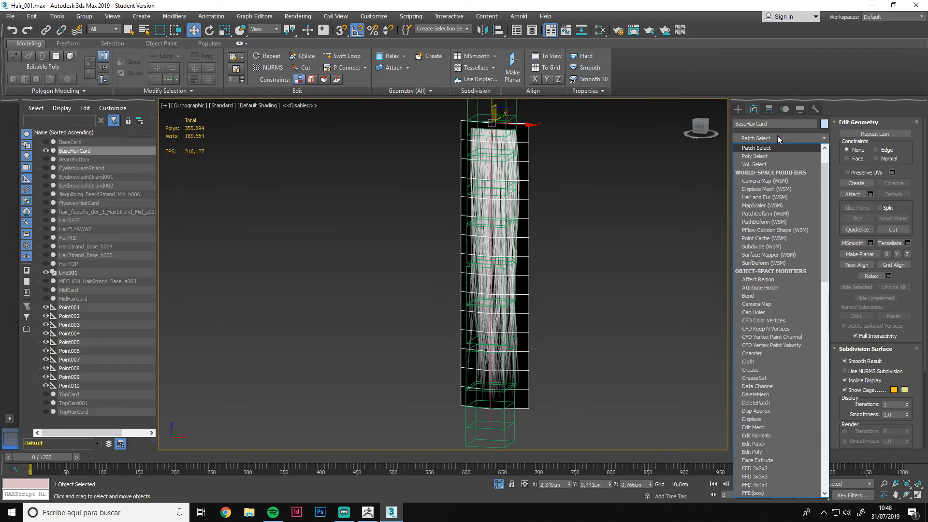
{"action": "type", "text": "ath"}
{"action": "key", "text": "Return"}
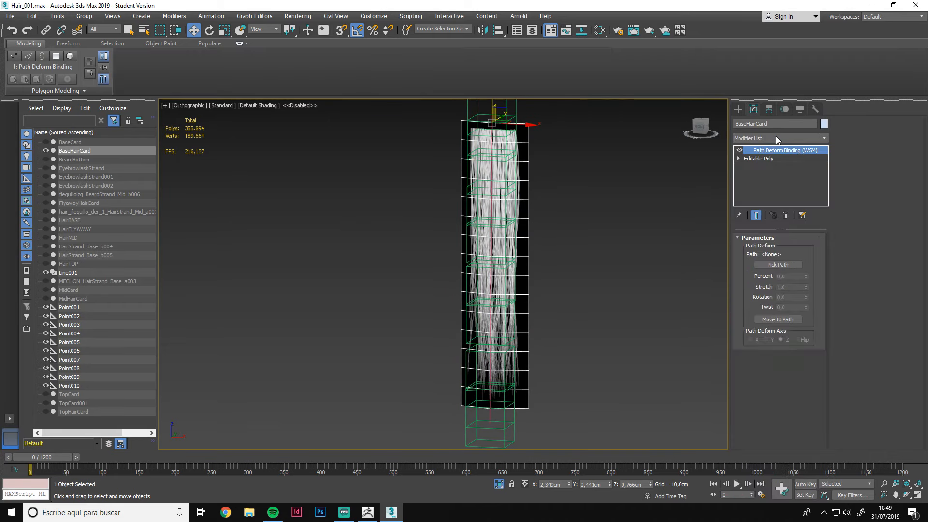
{"action": "left_click", "coordinate": [782, 265]}
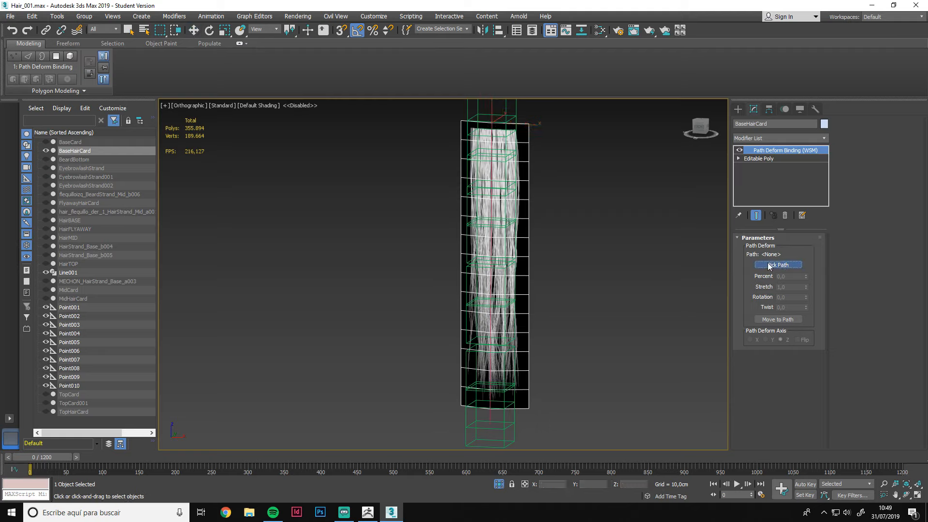
{"action": "left_click", "coordinate": [491, 413]}
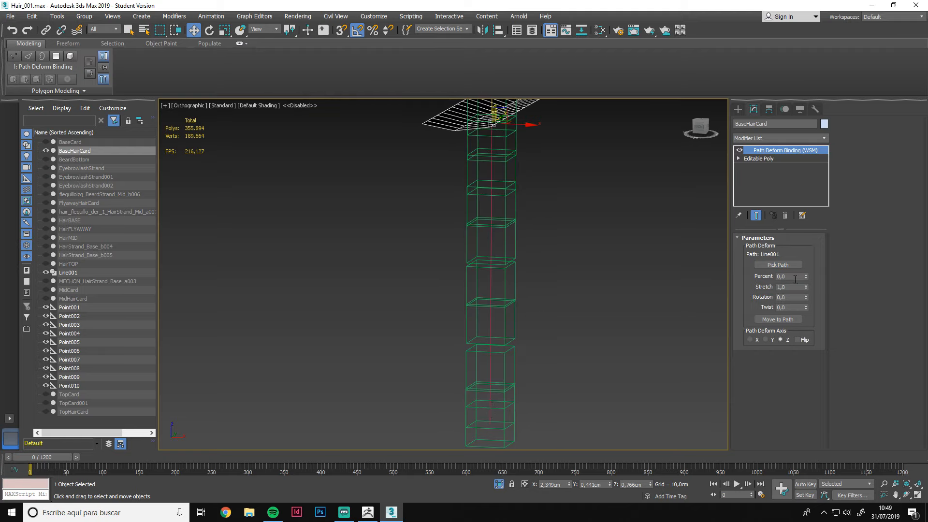
Align the card to the path with deform axis Y, Percent 50.5 and Rotation 90
{"action": "left_click", "coordinate": [765, 340]}
{"action": "scroll", "coordinate": [488, 271], "scroll_direction": "down", "scroll_amount": 2}
{"action": "middle_click_drag", "start_coordinate": [488, 270], "coordinate": [440, 272], "text": "alt"}
{"action": "left_click_drag", "start_coordinate": [804, 276], "coordinate": [793, 199]}
{"action": "middle_click_drag", "start_coordinate": [686, 208], "coordinate": [648, 195], "text": "alt"}
{"action": "scroll", "coordinate": [497, 188], "scroll_direction": "up", "scroll_amount": 2}
{"action": "left_click_drag", "start_coordinate": [805, 297], "coordinate": [805, 308]}
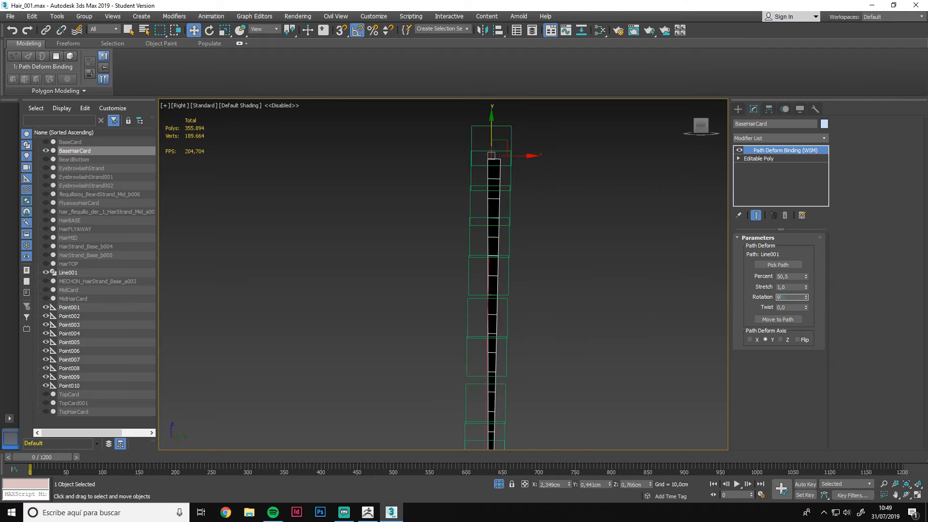
{"action": "scroll", "coordinate": [568, 239], "scroll_direction": "down", "scroll_amount": 2}
{"action": "middle_click_drag", "start_coordinate": [589, 256], "coordinate": [593, 327], "text": "alt"}
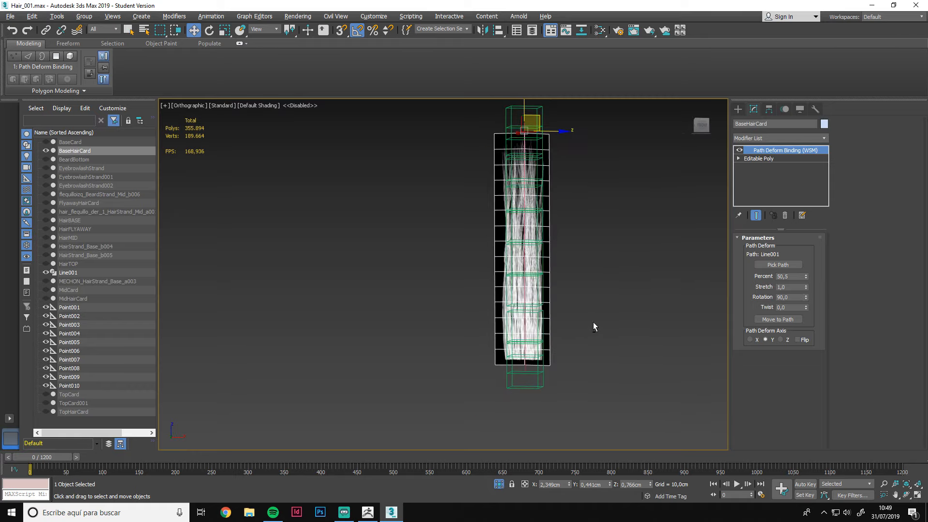
Try deforming the path-bound card by moving the lowest helper, and undo the moves
{"action": "left_click", "coordinate": [543, 378]}
{"action": "left_click_drag", "start_coordinate": [531, 370], "coordinate": [519, 407]}
{"action": "left_click", "coordinate": [543, 369]}
{"action": "left_click_drag", "start_coordinate": [541, 368], "coordinate": [461, 402]}
{"action": "key", "text": "ctrl+z"}
{"action": "key", "text": "ctrl+z"}
{"action": "key", "text": "ctrl+z"}
{"action": "key", "text": "ctrl+z"}
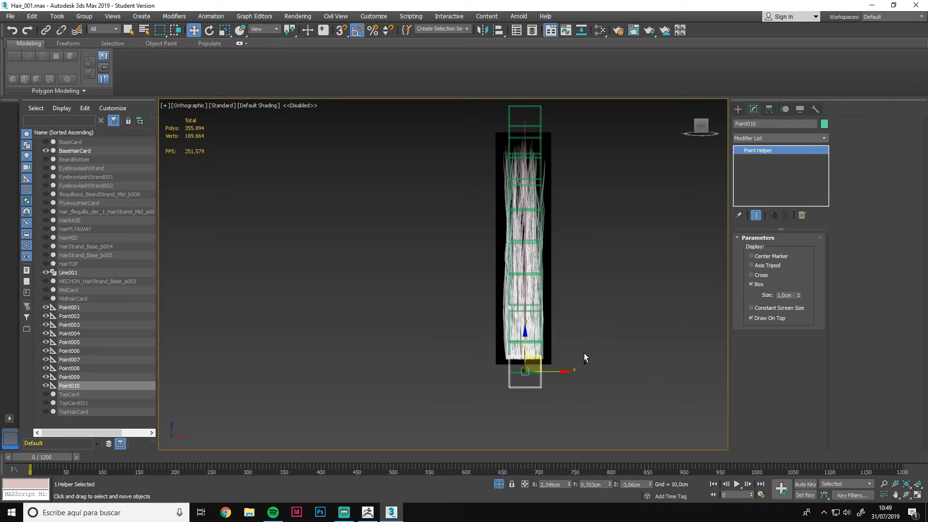
Remove the Path Deform binding from the base hair card and apply a Skin modifier instead
{"action": "scroll", "coordinate": [537, 344], "scroll_direction": "up", "scroll_amount": 4}
{"action": "left_click", "coordinate": [549, 352]}
{"action": "left_click", "coordinate": [785, 215]}
{"action": "left_click", "coordinate": [779, 138]}
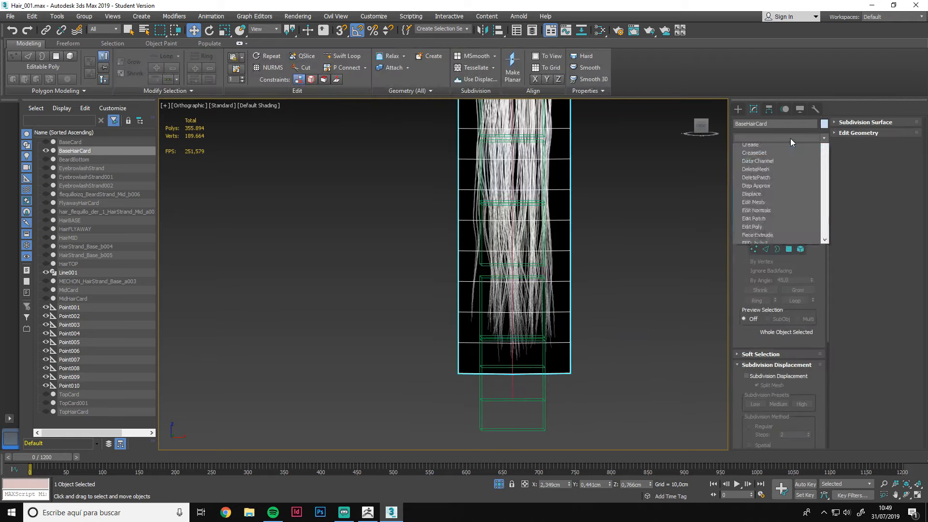
{"action": "left_click", "coordinate": [790, 250]}
Add Line001 to the Skin modifier's bones, showing shapes in the bone selection list
{"action": "left_click", "coordinate": [773, 373]}
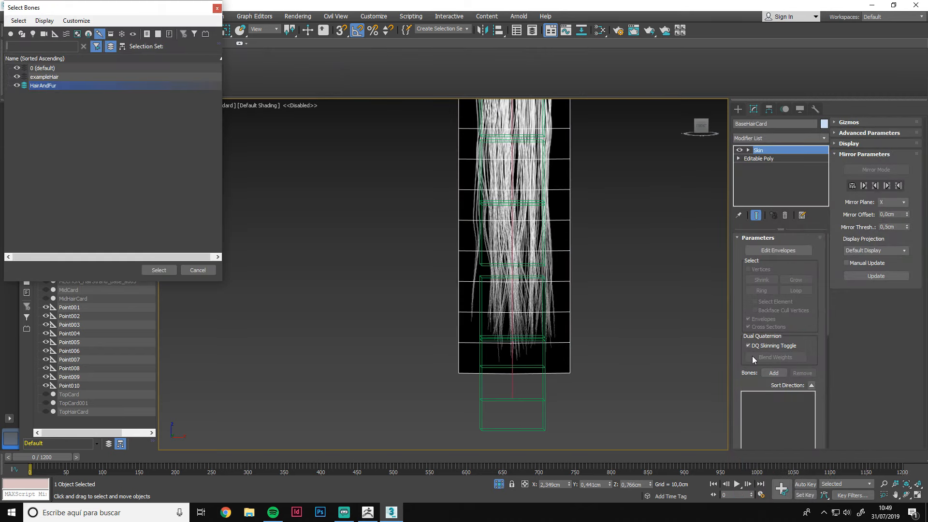
{"action": "left_click", "coordinate": [21, 34]}
{"action": "left_click", "coordinate": [53, 94]}
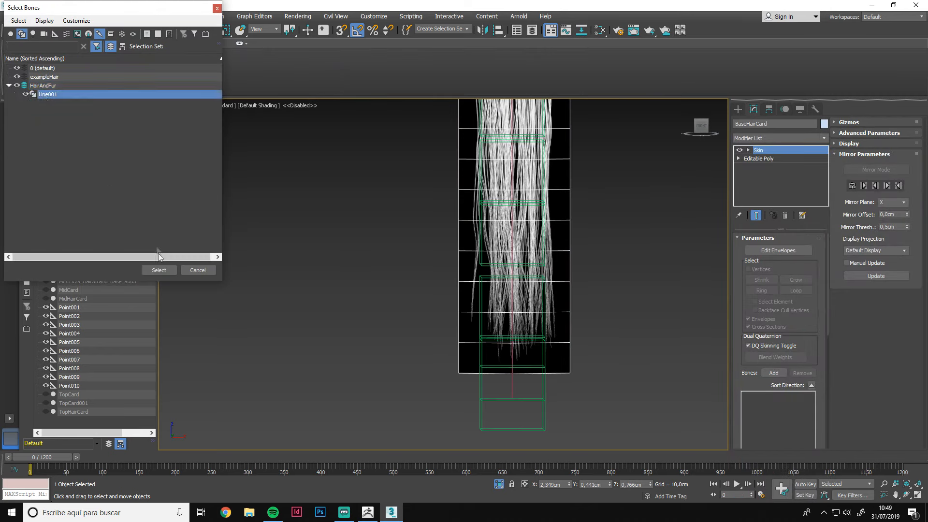
{"action": "left_click", "coordinate": [159, 270]}
Test the skinned card's deformation by moving several helpers one at a time, undoing each move
{"action": "left_click", "coordinate": [738, 109]}
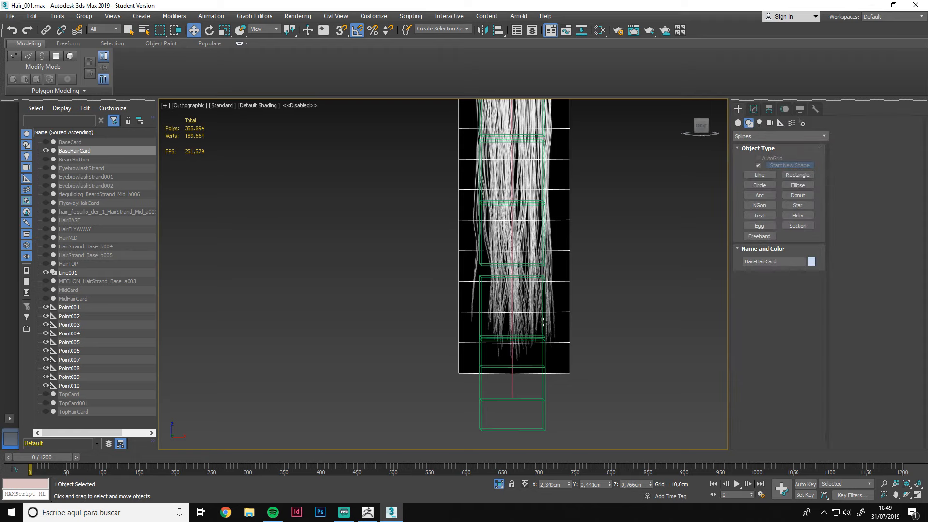
{"action": "left_click", "coordinate": [545, 317]}
{"action": "scroll", "coordinate": [541, 310], "scroll_direction": "down", "scroll_amount": 4}
{"action": "left_click_drag", "start_coordinate": [539, 297], "coordinate": [468, 292]}
{"action": "key", "text": "ctrl+z"}
{"action": "left_click_drag", "start_coordinate": [541, 231], "coordinate": [524, 224]}
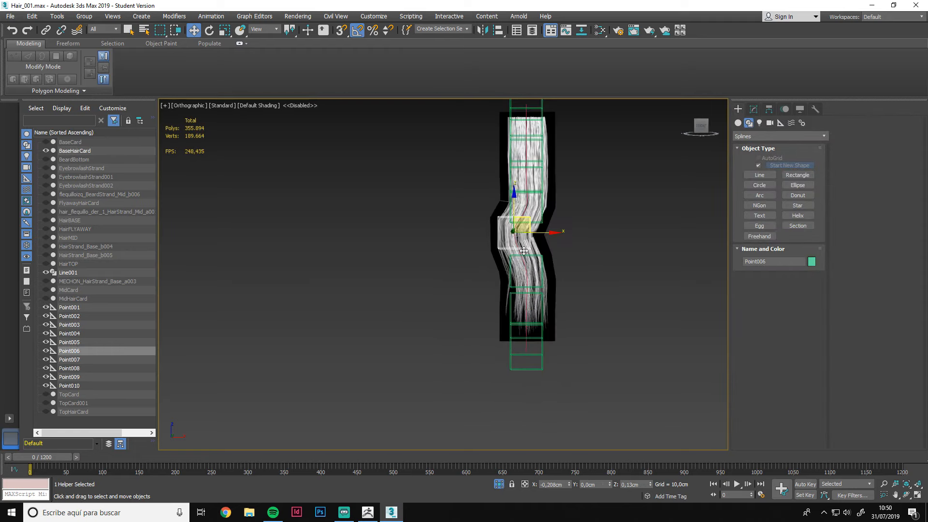
{"action": "key", "text": "ctrl+z"}
{"action": "left_click_drag", "start_coordinate": [542, 338], "coordinate": [608, 381]}
{"action": "key", "text": "ctrl+z"}
Delete the guide line and all its point helpers, keeping the base hair card
{"action": "middle_click_drag", "start_coordinate": [527, 262], "coordinate": [527, 301]}
{"action": "middle_click_drag", "start_coordinate": [526, 300], "coordinate": [339, 301], "text": "alt"}
{"action": "left_click_drag", "start_coordinate": [476, 114], "coordinate": [513, 419]}
{"action": "middle_click_drag", "start_coordinate": [478, 300], "coordinate": [661, 300], "text": "alt"}
{"action": "left_click", "coordinate": [539, 304]}
{"action": "left_click_drag", "start_coordinate": [476, 118], "coordinate": [546, 413]}
{"action": "left_click", "coordinate": [501, 367], "text": "alt"}
{"action": "key", "text": "Delete"}
Remove the Skin modifier from the base hair card and exit isolation
{"action": "left_click", "coordinate": [501, 367]}
{"action": "left_click", "coordinate": [753, 109]}
{"action": "left_click", "coordinate": [785, 215]}
{"action": "key", "text": "alt+q"}
{"action": "middle_click_drag", "start_coordinate": [564, 337], "coordinate": [453, 339]}
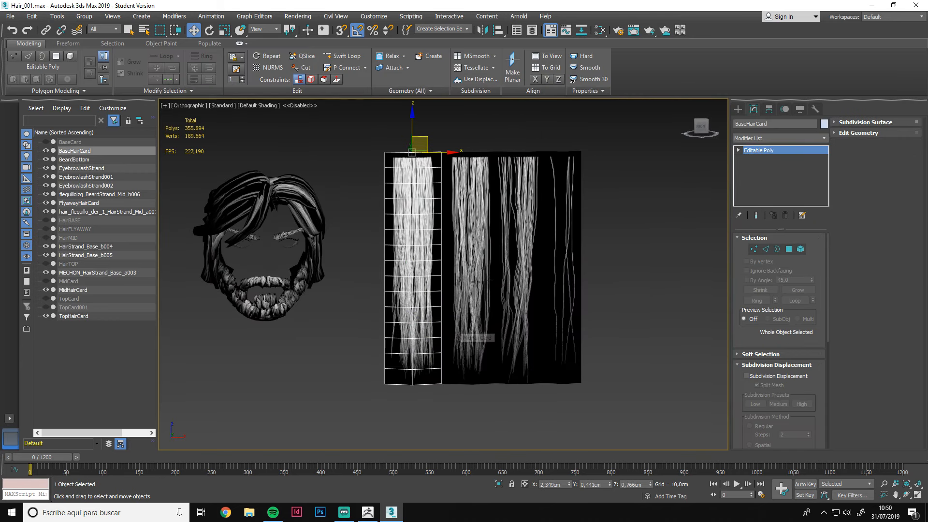
Apply a Bend modifier to the base hair card and set its angle to 32
{"action": "left_click", "coordinate": [761, 139]}
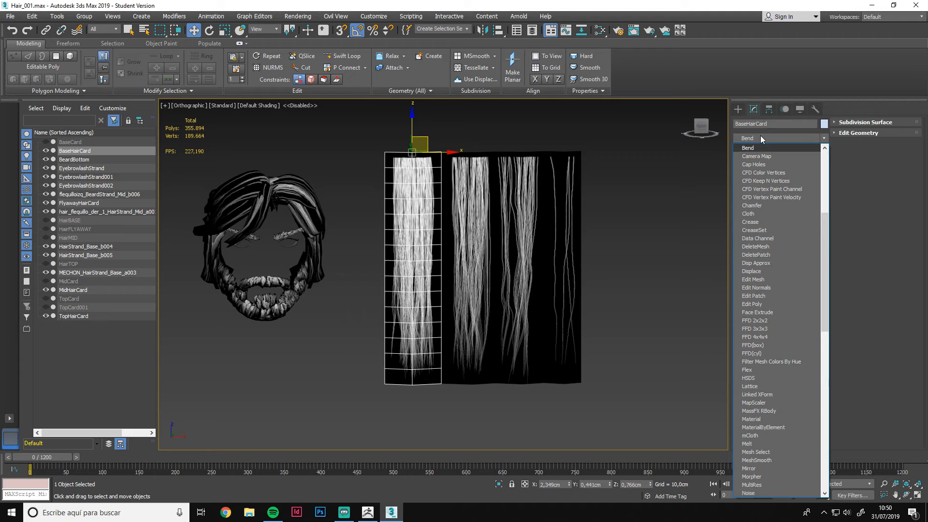
{"action": "left_click", "coordinate": [761, 148]}
{"action": "middle_click_drag", "start_coordinate": [628, 256], "coordinate": [785, 252], "text": "alt"}
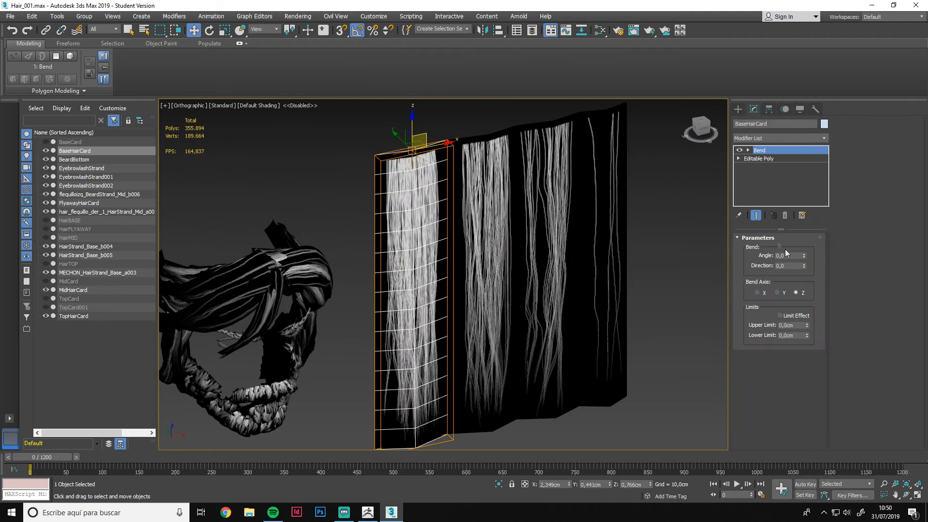
{"action": "left_click_drag", "start_coordinate": [803, 254], "coordinate": [773, 217]}
Rotate the Bend gizmo to redirect the card's curve and set the bend angle to 52
{"action": "left_click", "coordinate": [747, 149]}
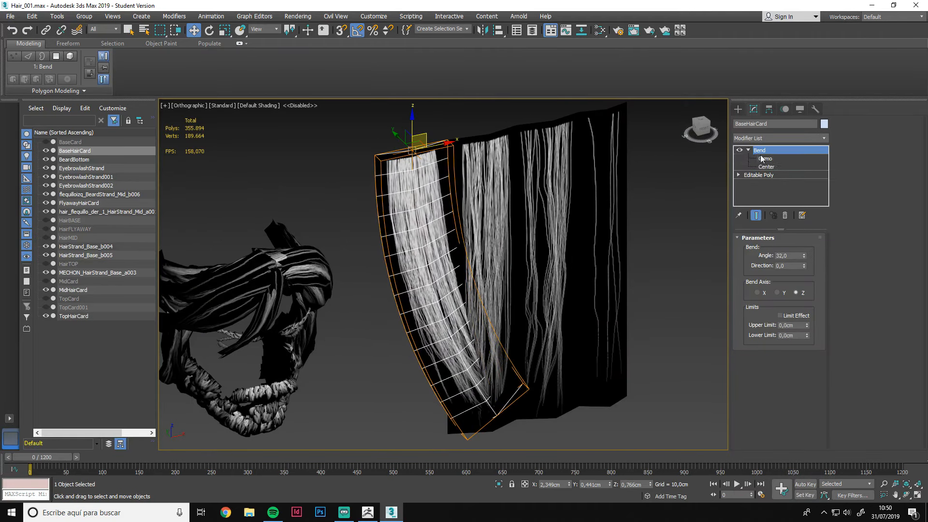
{"action": "left_click", "coordinate": [764, 159]}
{"action": "key", "text": "e"}
{"action": "left_click_drag", "start_coordinate": [402, 165], "coordinate": [439, 168]}
{"action": "middle_click_drag", "start_coordinate": [439, 167], "coordinate": [507, 266], "text": "alt"}
{"action": "left_click_drag", "start_coordinate": [422, 183], "coordinate": [431, 182]}
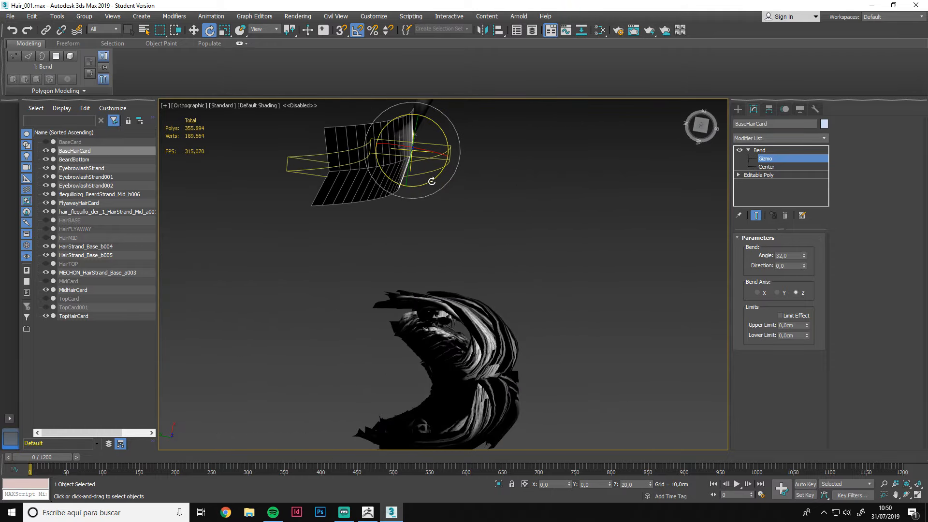
{"action": "left_click_drag", "start_coordinate": [804, 256], "coordinate": [804, 242]}
Try shifting the Bend gizmo across the hair card, and undo the shift
{"action": "middle_click_drag", "start_coordinate": [512, 261], "coordinate": [415, 157], "text": "alt"}
{"action": "key", "text": "w"}
{"action": "left_click_drag", "start_coordinate": [437, 142], "coordinate": [412, 149]}
{"action": "key", "text": "ctrl+z"}
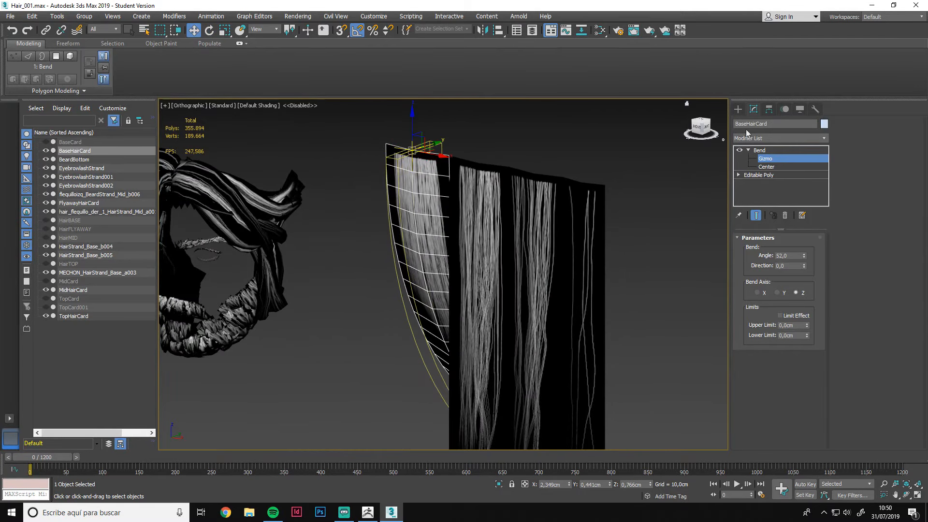
Return to the Bend modifier's main level and undo the card's move and bend adjustments
{"action": "left_click", "coordinate": [760, 150]}
{"action": "middle_click_drag", "start_coordinate": [480, 170], "coordinate": [250, 197], "text": "alt"}
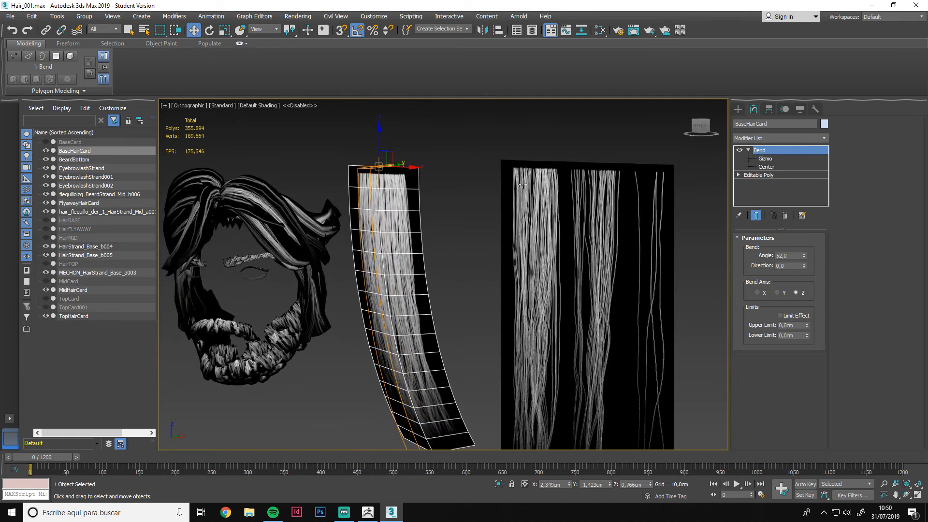
{"action": "key", "text": "ctrl+z"}
{"action": "key", "text": "ctrl+z"}
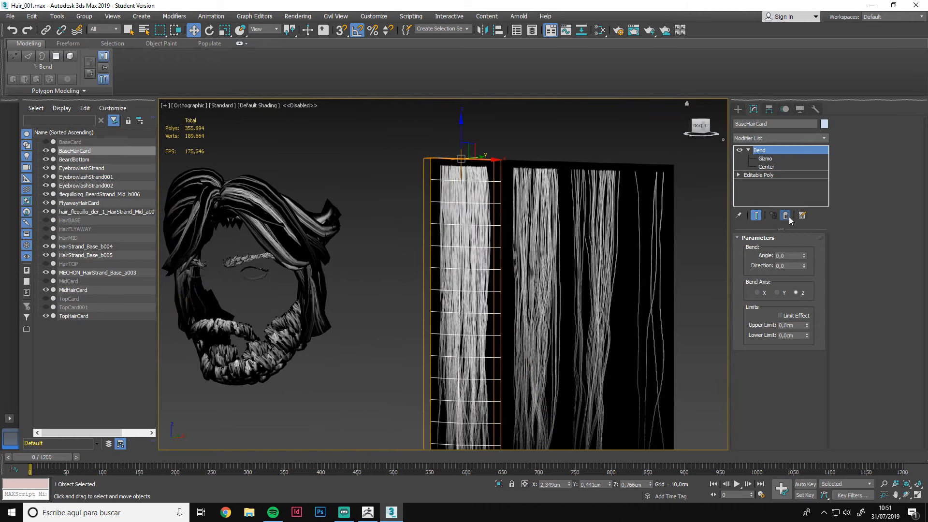
Remove the Bend modifier from the base hair card, leaving only its Editable Poly
{"action": "key", "text": "ctrl+z"}
{"action": "scroll", "coordinate": [523, 229], "scroll_direction": "down", "scroll_amount": 4}
{"action": "scroll", "coordinate": [496, 224], "scroll_direction": "up", "scroll_amount": 4}
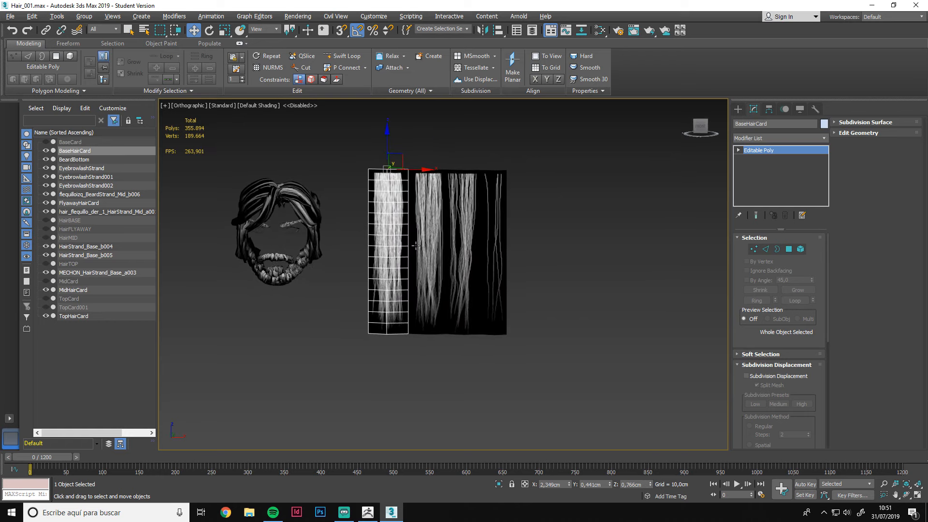
{"action": "middle_click_drag", "start_coordinate": [353, 227], "coordinate": [377, 226]}
{"action": "scroll", "coordinate": [377, 226], "scroll_direction": "up", "scroll_amount": 2}
Set the export file type to gw::OBJ-Exporter (*.OBJ) and try to export the hair card
{"action": "left_click", "coordinate": [10, 16]}
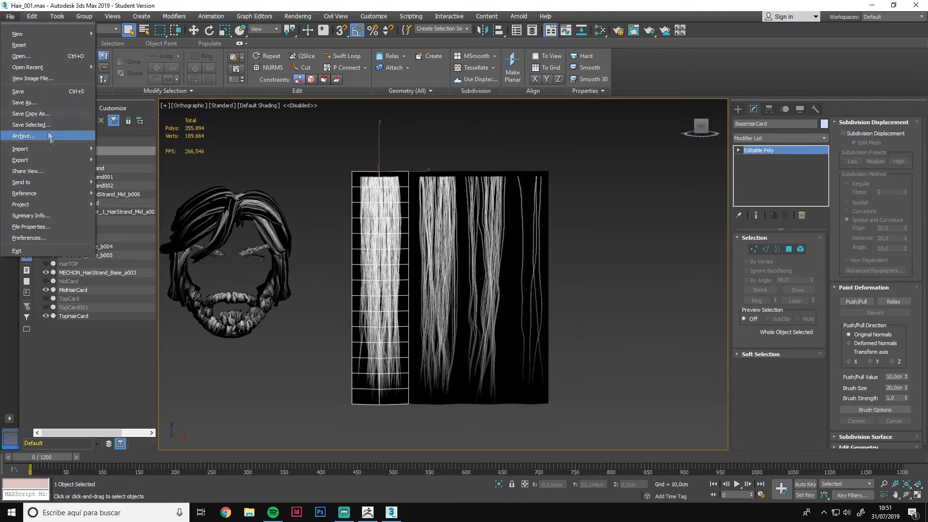
{"action": "mouse_move", "coordinate": [58, 159]}
{"action": "left_click", "coordinate": [126, 170]}
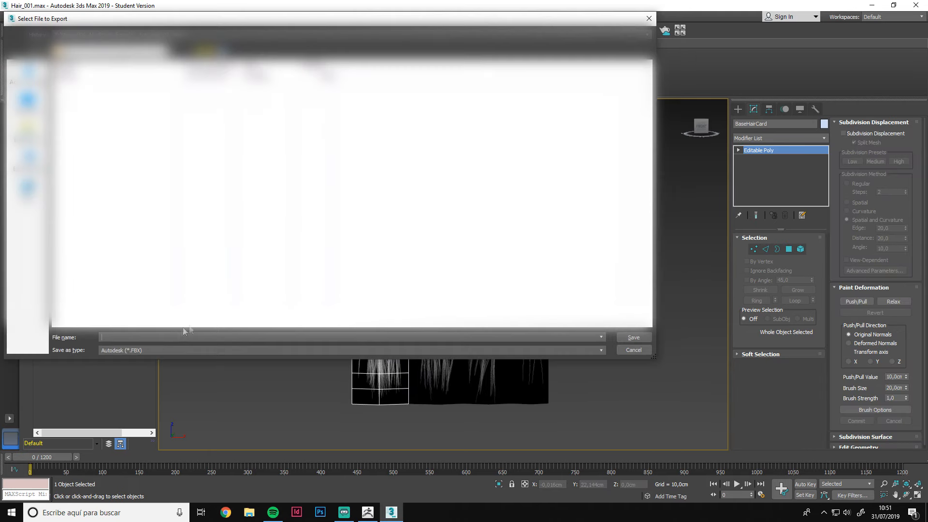
{"action": "left_click", "coordinate": [181, 350]}
{"action": "left_click", "coordinate": [170, 356]}
{"action": "left_click", "coordinate": [564, 351]}
{"action": "left_click", "coordinate": [166, 428]}
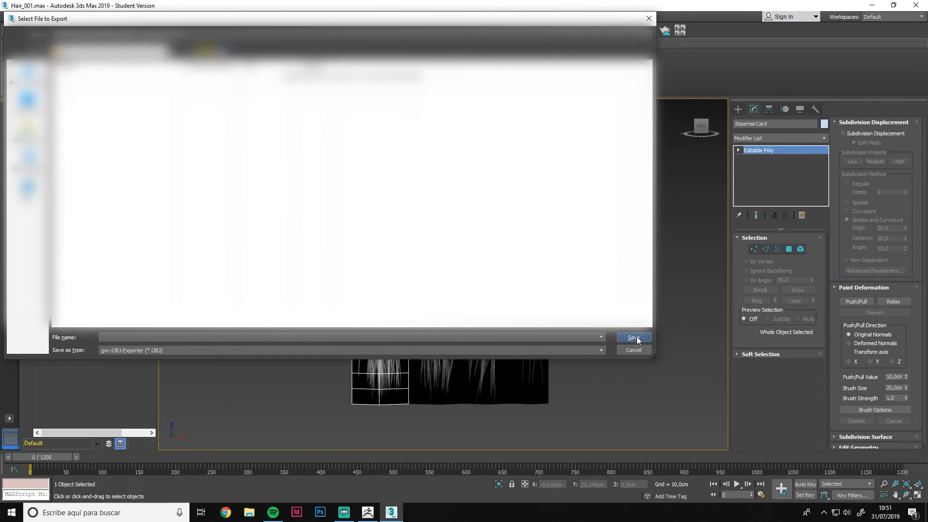
{"action": "type", "text": "asd"}
{"action": "key", "text": "Return"}
{"action": "left_click", "coordinate": [468, 331]}
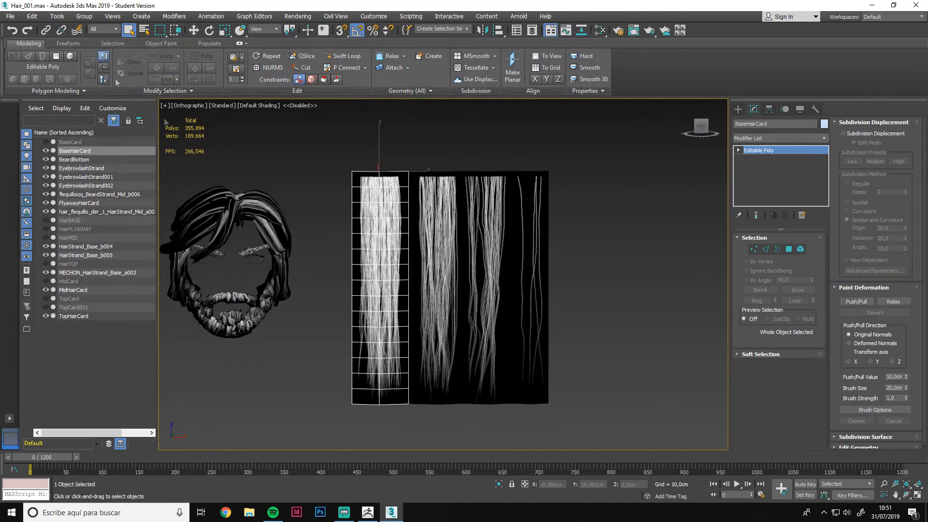
Export only the selected base hair card as an OBJ named base in the z folder
{"action": "left_click", "coordinate": [284, 148]}
{"action": "left_click", "coordinate": [383, 333]}
{"action": "left_click", "coordinate": [9, 16]}
{"action": "mouse_move", "coordinate": [38, 172]}
{"action": "left_click", "coordinate": [128, 189]}
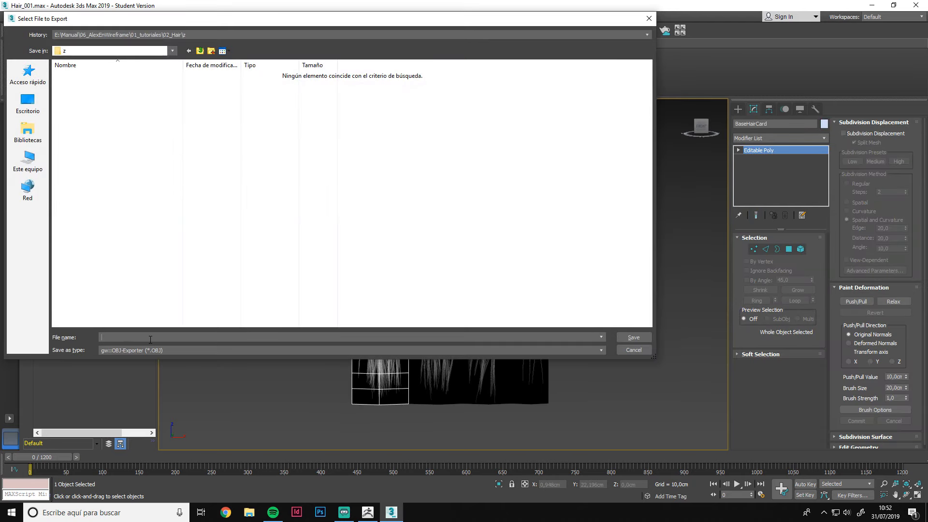
{"action": "type", "text": "asd"}
{"action": "left_click", "coordinate": [238, 265]}
{"action": "left_click", "coordinate": [634, 337]}
{"action": "left_click", "coordinate": [413, 331]}
{"action": "left_click", "coordinate": [465, 333]}
Select the mid hair card and export it as an OBJ named mid in the same folder
{"action": "left_click", "coordinate": [438, 319]}
{"action": "left_click", "coordinate": [10, 16]}
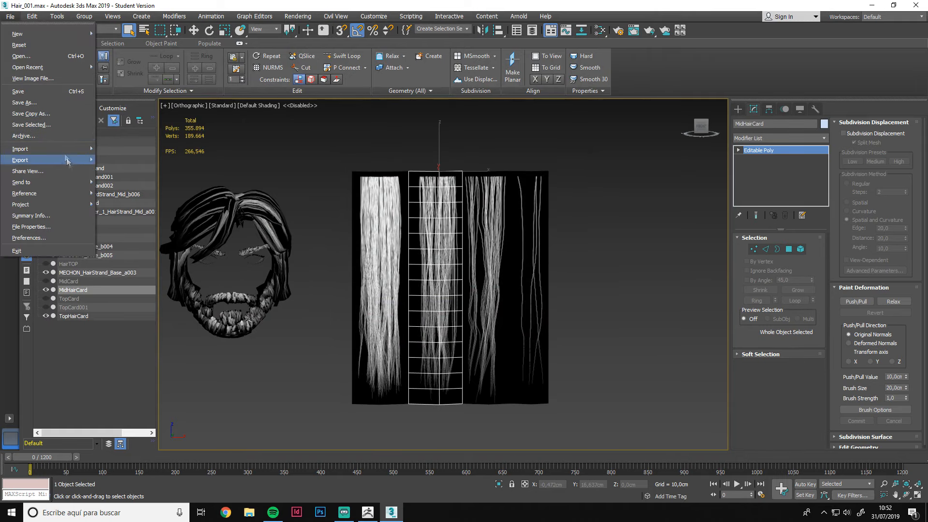
{"action": "mouse_move", "coordinate": [68, 161]}
{"action": "left_click", "coordinate": [150, 187]}
{"action": "left_click", "coordinate": [633, 337]}
{"action": "left_click", "coordinate": [411, 331]}
{"action": "left_click", "coordinate": [465, 332]}
Select the top hair card and export it as an OBJ named top in the same folder
{"action": "left_click", "coordinate": [487, 319]}
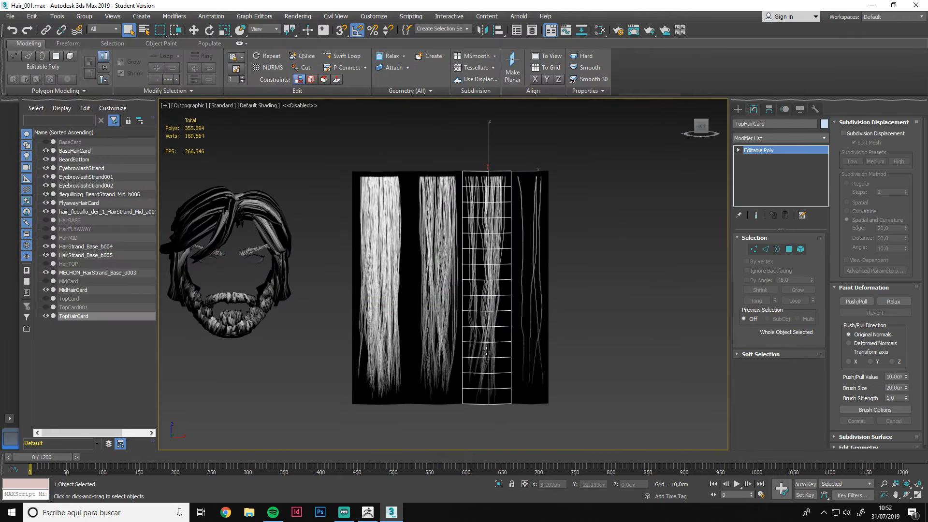
{"action": "left_click", "coordinate": [10, 16]}
{"action": "left_click", "coordinate": [131, 180]}
{"action": "left_click", "coordinate": [625, 341]}
{"action": "left_click", "coordinate": [413, 332]}
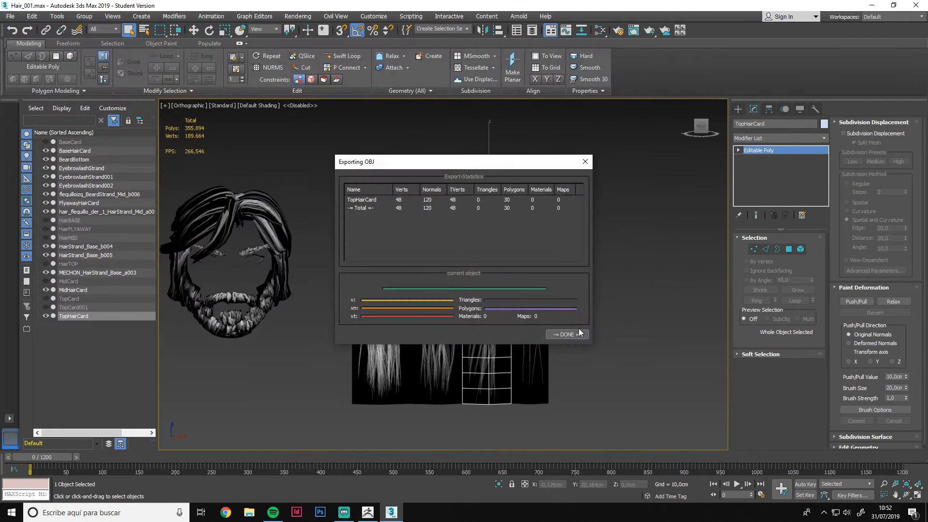
{"action": "left_click", "coordinate": [465, 333]}
Select the flyaway hair card and export it as an OBJ named flyaway in the same folder
{"action": "left_click", "coordinate": [530, 318]}
{"action": "left_click", "coordinate": [10, 16]}
{"action": "left_click", "coordinate": [149, 182]}
{"action": "type", "text": "flyawa"}
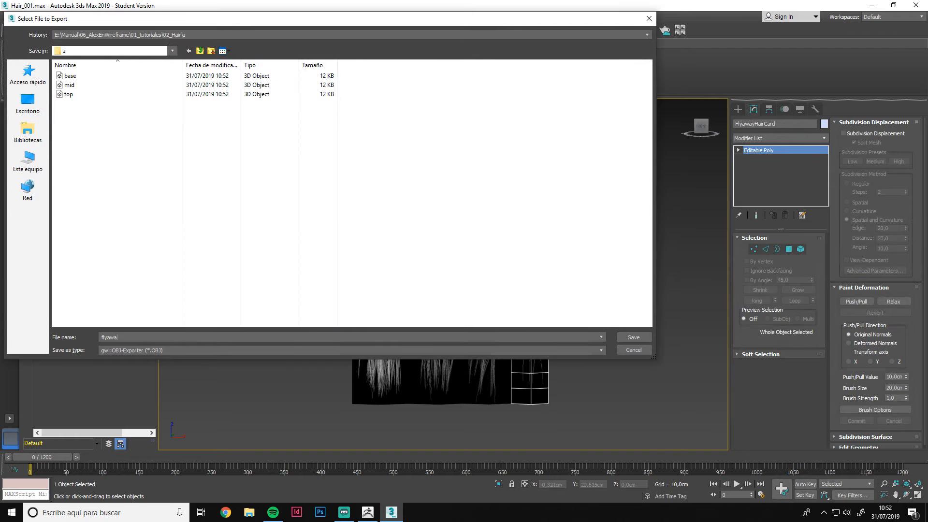
{"action": "type", "text": "y"}
{"action": "key", "text": "Return"}
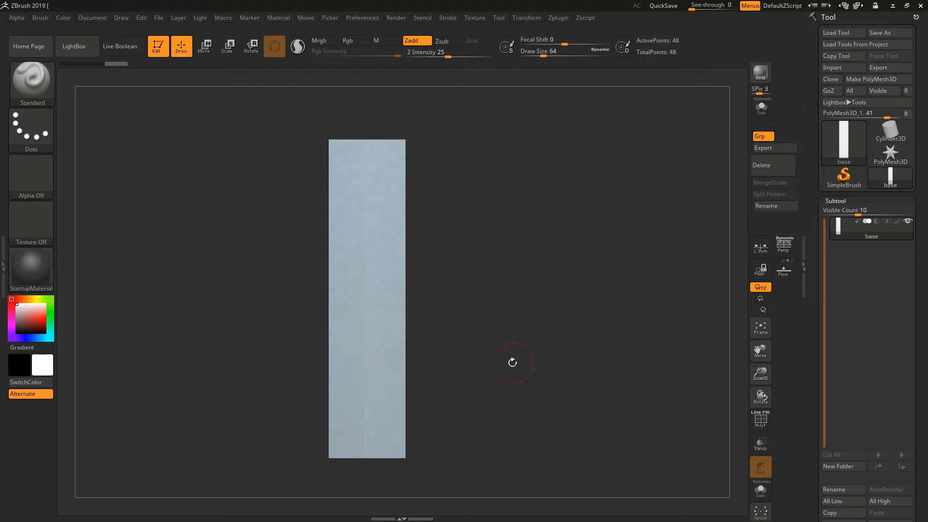
Switch to ZBrush and duplicate the base subtool to bring in the flyaway, mid and top cards as subtools
{"action": "left_click_drag", "start_coordinate": [926, 454], "coordinate": [926, 397]}
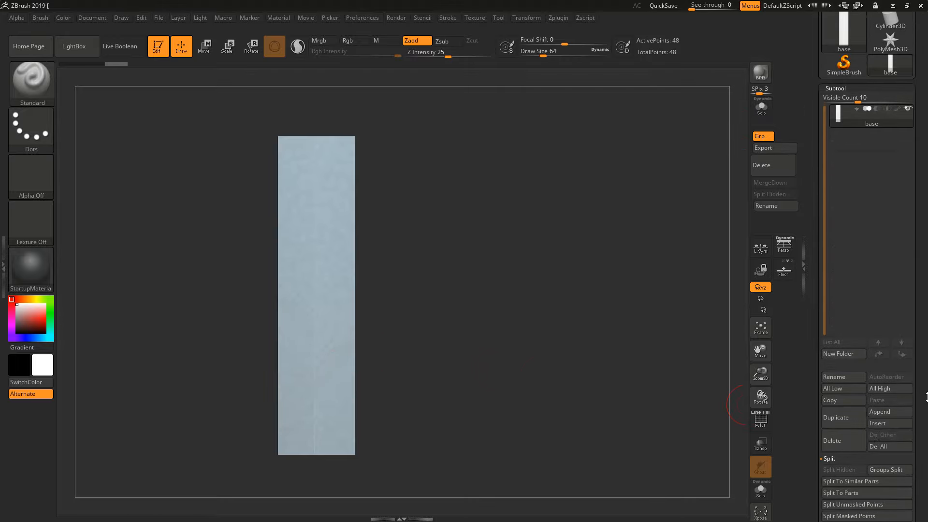
{"action": "left_click", "coordinate": [843, 417]}
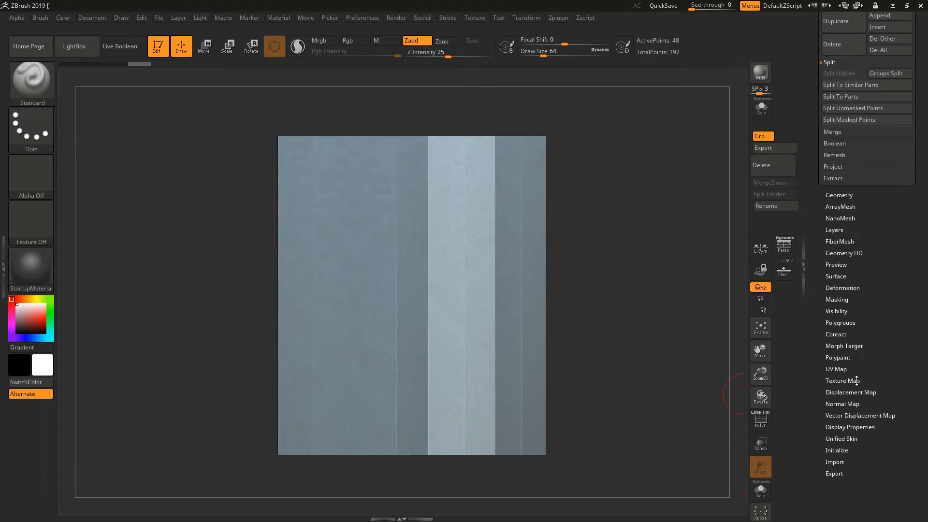
Import the TutorialHair_alphamask image as a texture and make it the current texture
{"action": "left_click", "coordinate": [471, 17]}
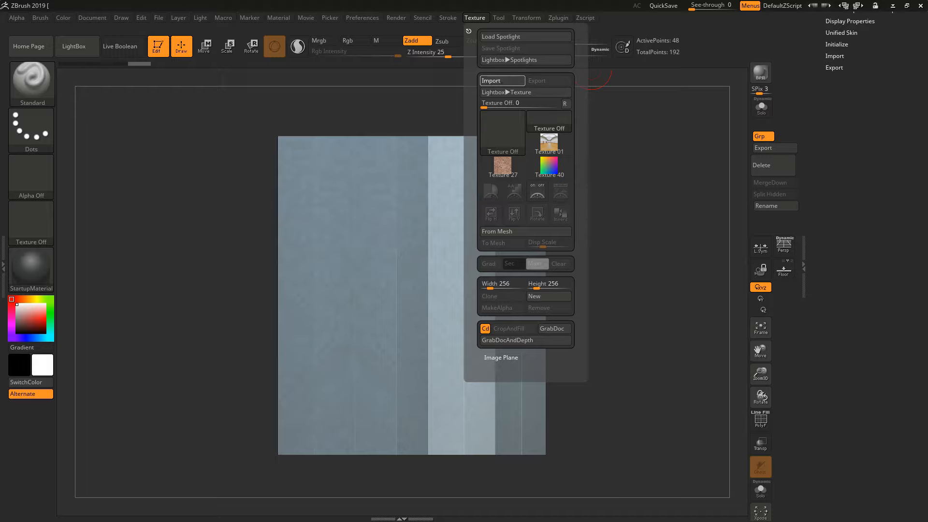
{"action": "left_click", "coordinate": [491, 80]}
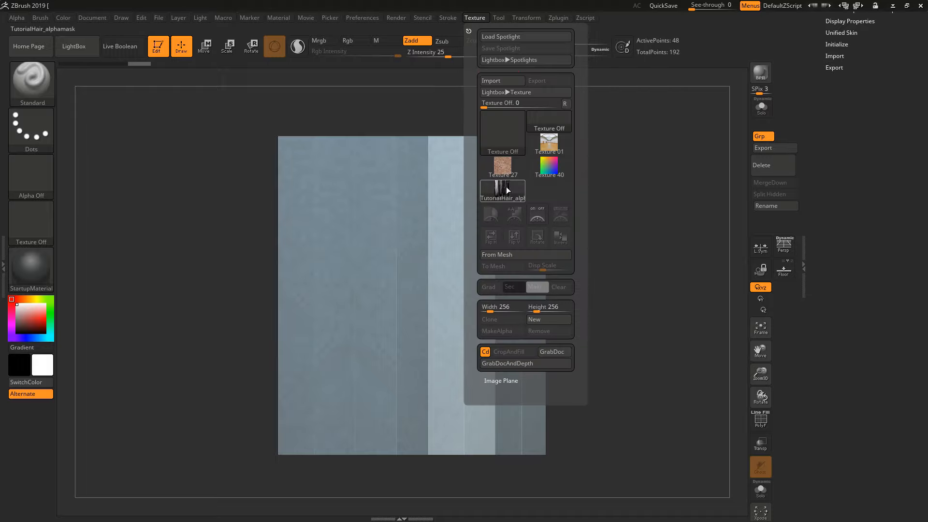
{"action": "left_click", "coordinate": [506, 187]}
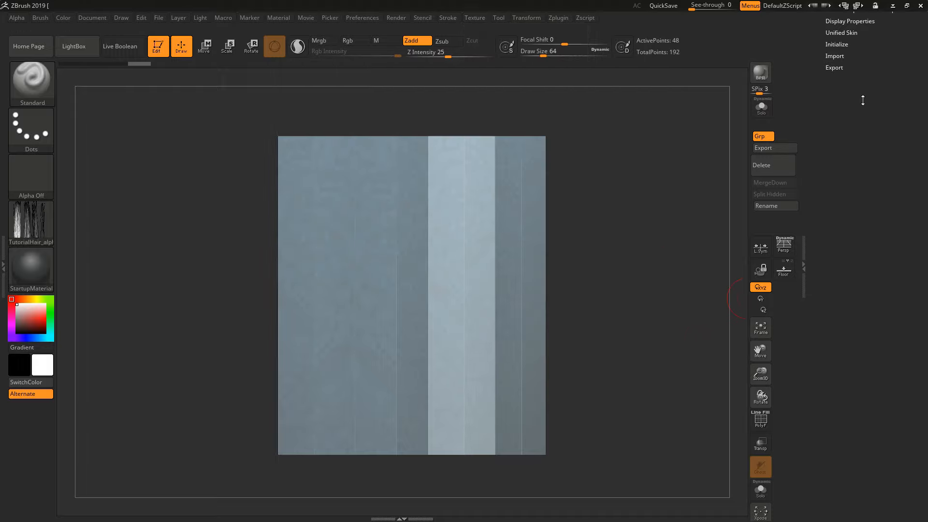
Select the base card and assign the TutorialHair_alphamask texture as its texture map
{"action": "left_click_drag", "start_coordinate": [862, 100], "coordinate": [849, 176]}
{"action": "left_click_drag", "start_coordinate": [855, 230], "coordinate": [841, 264]}
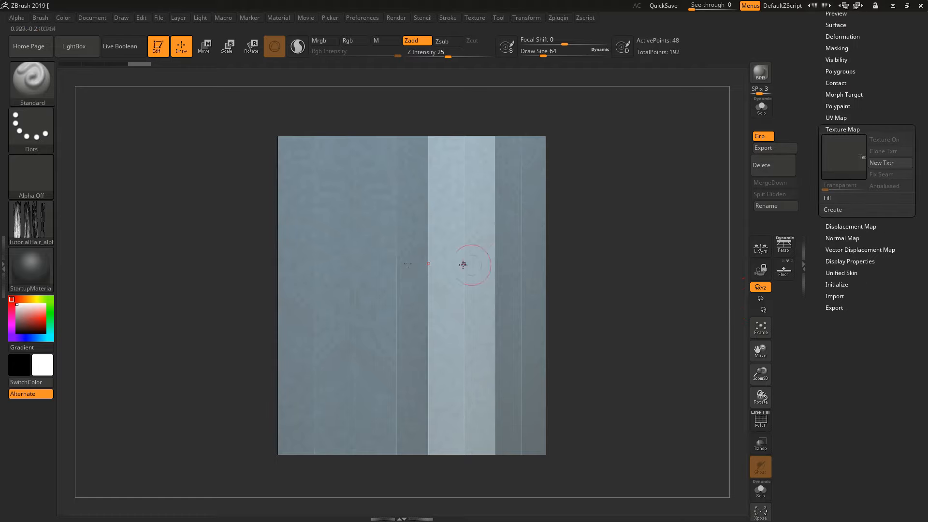
{"action": "left_click", "coordinate": [337, 261], "text": "alt"}
{"action": "left_click", "coordinate": [847, 155]}
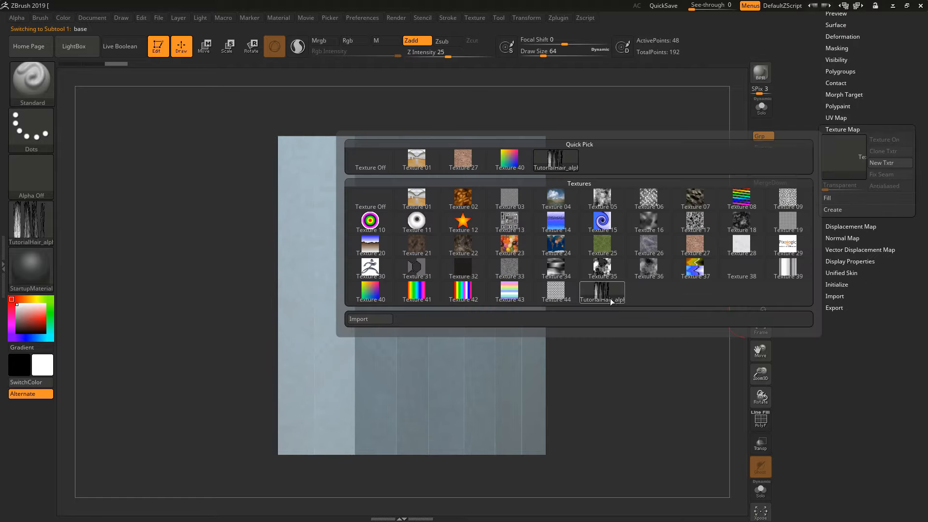
{"action": "left_click", "coordinate": [610, 298]}
{"action": "right_click_drag", "start_coordinate": [314, 305], "coordinate": [325, 338], "text": "ctrl"}
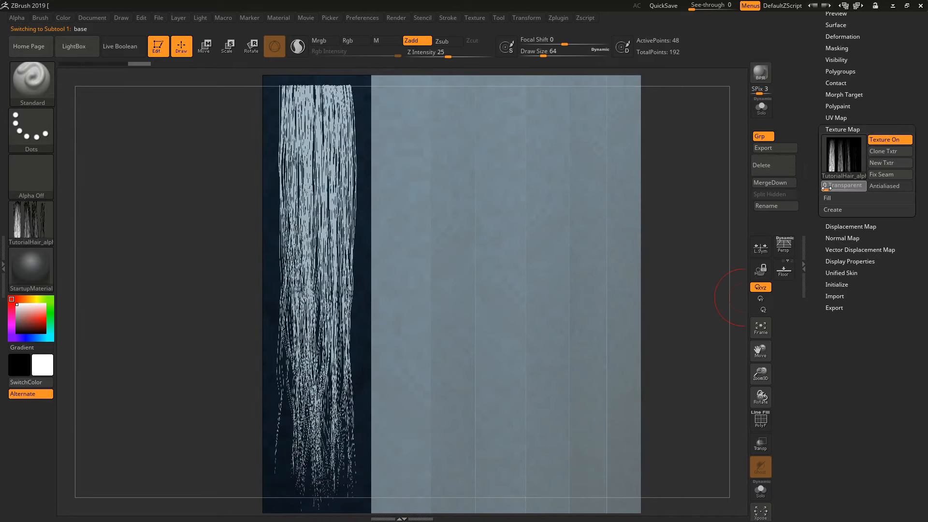
{"action": "left_click", "coordinate": [826, 188]}
{"action": "left_click", "coordinate": [825, 188]}
{"action": "left_click", "coordinate": [826, 187]}
{"action": "left_click", "coordinate": [825, 188]}
{"action": "left_click", "coordinate": [826, 188]}
{"action": "left_click", "coordinate": [826, 188]}
{"action": "left_click", "coordinate": [825, 188]}
{"action": "left_click", "coordinate": [826, 188]}
{"action": "left_click", "coordinate": [825, 187]}
{"action": "left_click", "coordinate": [825, 188]}
{"action": "left_click", "coordinate": [825, 188]}
{"action": "left_click", "coordinate": [824, 189]}
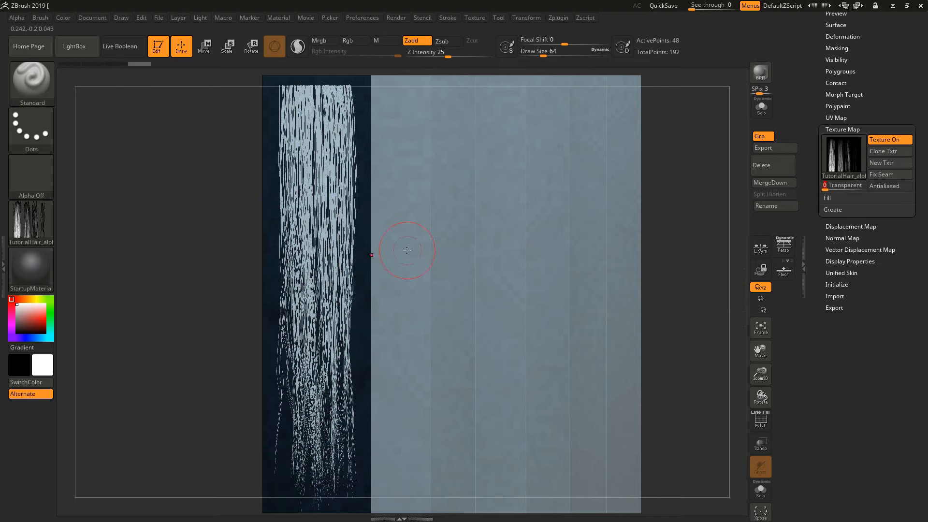
Assign the TutorialHair_alphamask texture map to the mid, top and flyaway cards as well
{"action": "left_click", "coordinate": [850, 158]}
{"action": "left_click", "coordinate": [563, 155]}
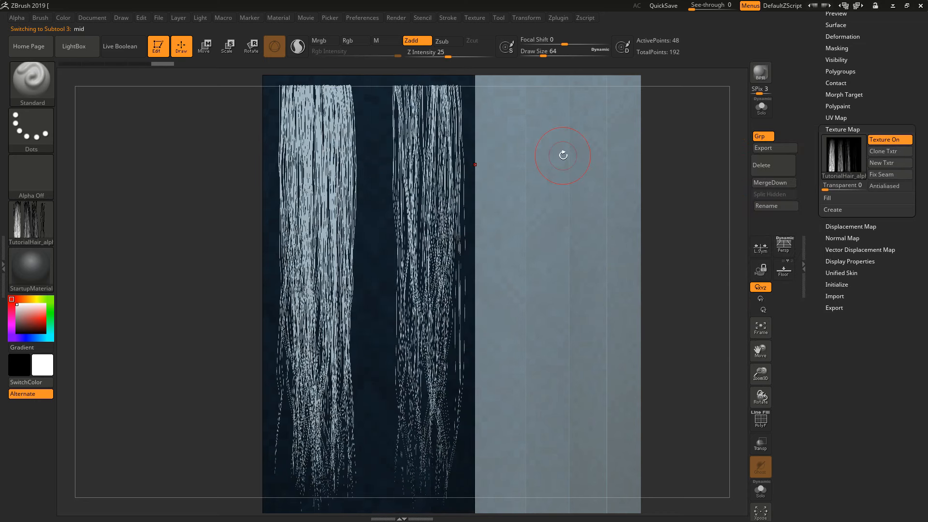
{"action": "left_click", "coordinate": [533, 191], "text": "alt"}
{"action": "left_click", "coordinate": [843, 154]}
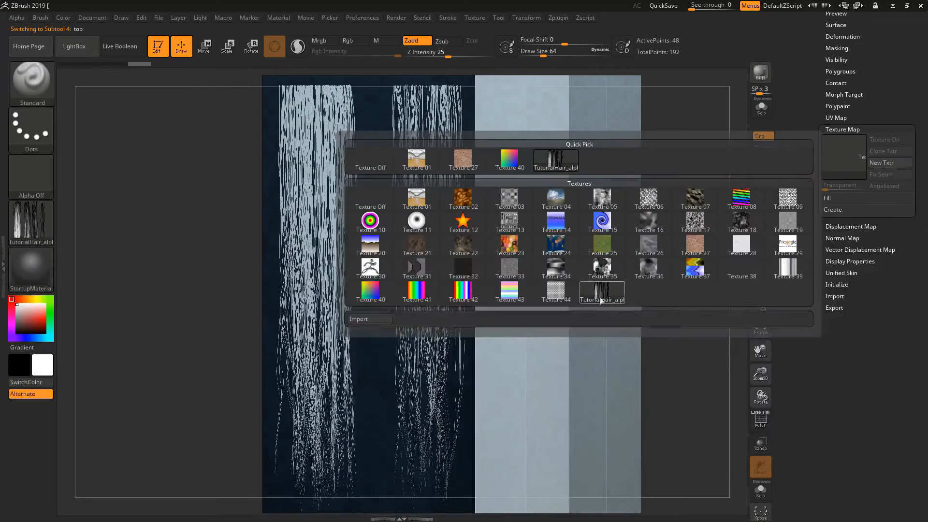
{"action": "left_click", "coordinate": [600, 290]}
{"action": "right_click_drag", "start_coordinate": [602, 333], "coordinate": [441, 322], "text": "alt"}
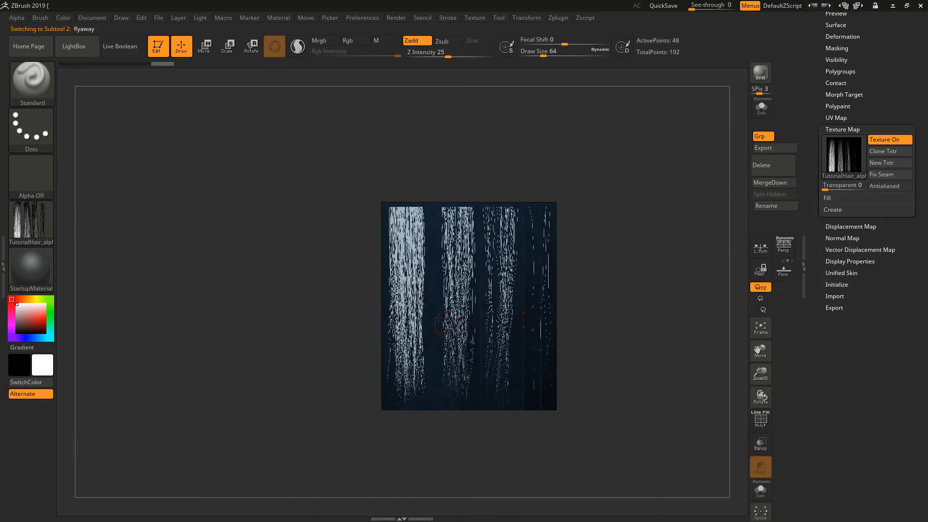
Create a subtool folder named BASE for the base card and duplicate the card inside it
{"action": "left_click_drag", "start_coordinate": [910, 58], "coordinate": [916, 271]}
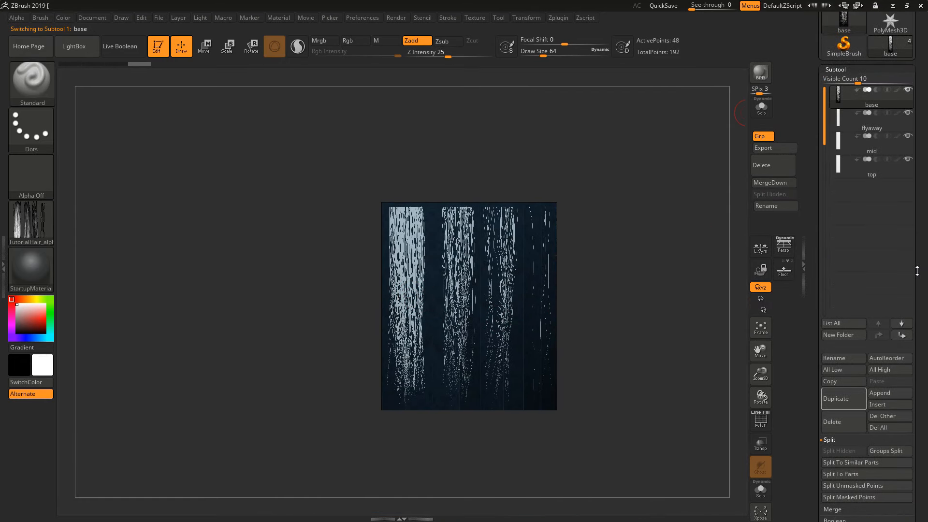
{"action": "left_click", "coordinate": [846, 334]}
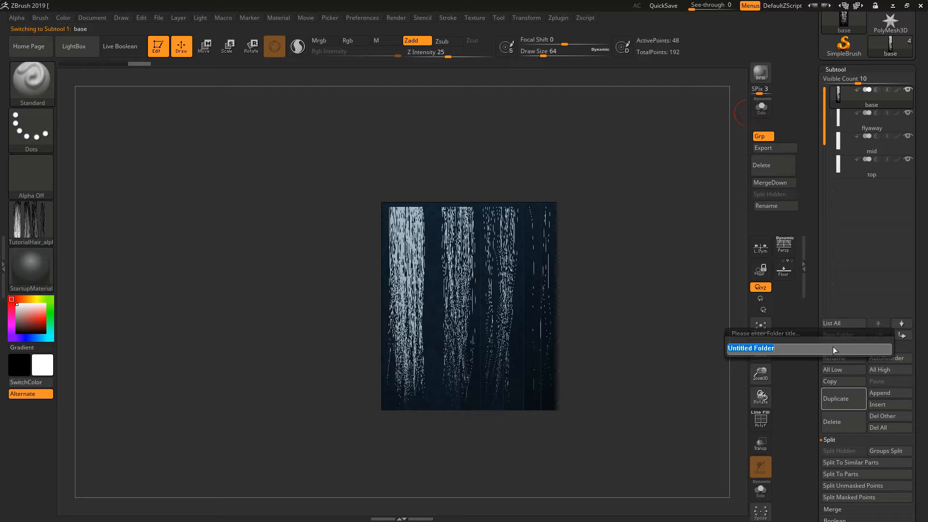
{"action": "type", "text": "BASE"}
{"action": "key", "text": "Return"}
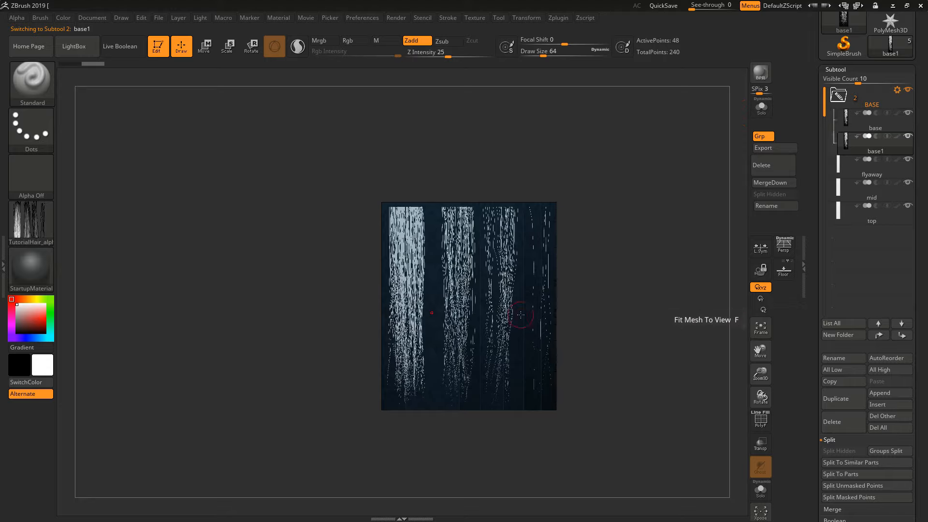
Apply the Bend Curve deformer to the duplicated base card, with five control points along its length
{"action": "left_click", "coordinate": [208, 56]}
{"action": "right_click_drag", "start_coordinate": [488, 259], "coordinate": [513, 243], "text": "alt"}
{"action": "right_click_drag", "start_coordinate": [394, 244], "coordinate": [399, 217], "text": "ctrl"}
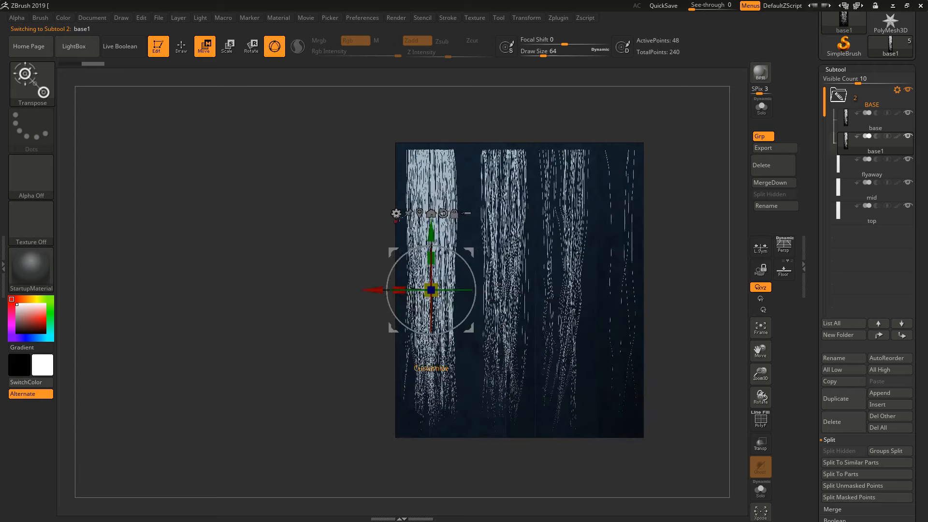
{"action": "left_click", "coordinate": [396, 213]}
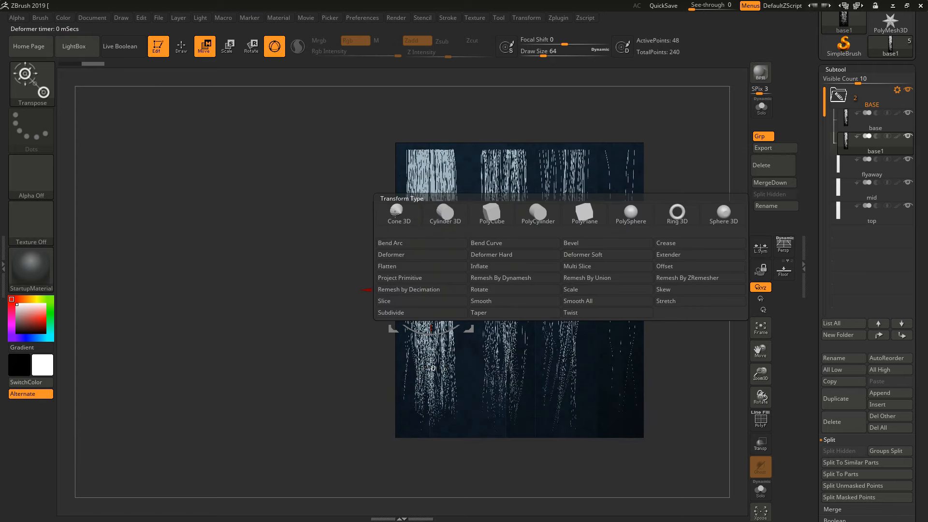
{"action": "left_click", "coordinate": [511, 243]}
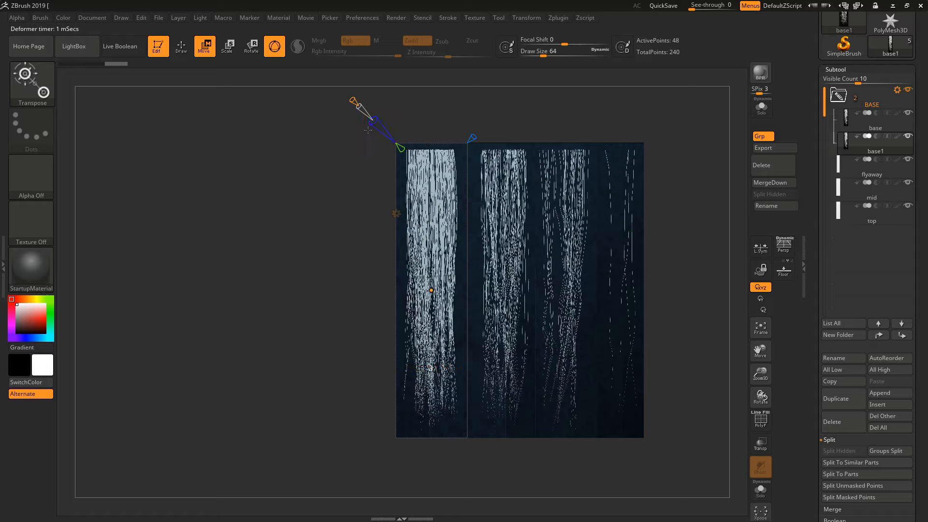
{"action": "mouse_move", "coordinate": [349, 319]}
{"action": "left_mouse_down"}
{"action": "mouse_move", "coordinate": [478, 307]}
{"action": "mouse_move", "coordinate": [357, 314]}
{"action": "left_mouse_up"}
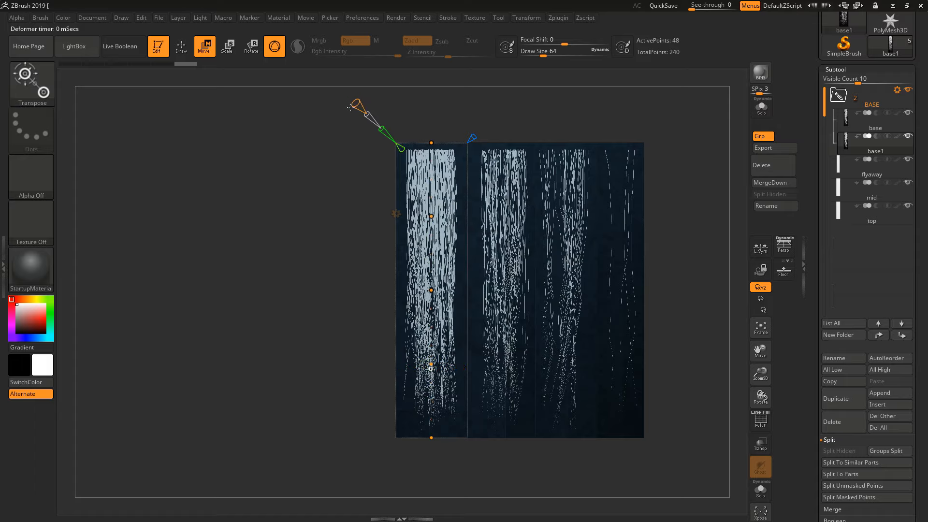
{"action": "left_click_drag", "start_coordinate": [271, 208], "coordinate": [232, 242]}
{"action": "left_click_drag", "start_coordinate": [145, 270], "coordinate": [189, 282], "text": "alt"}
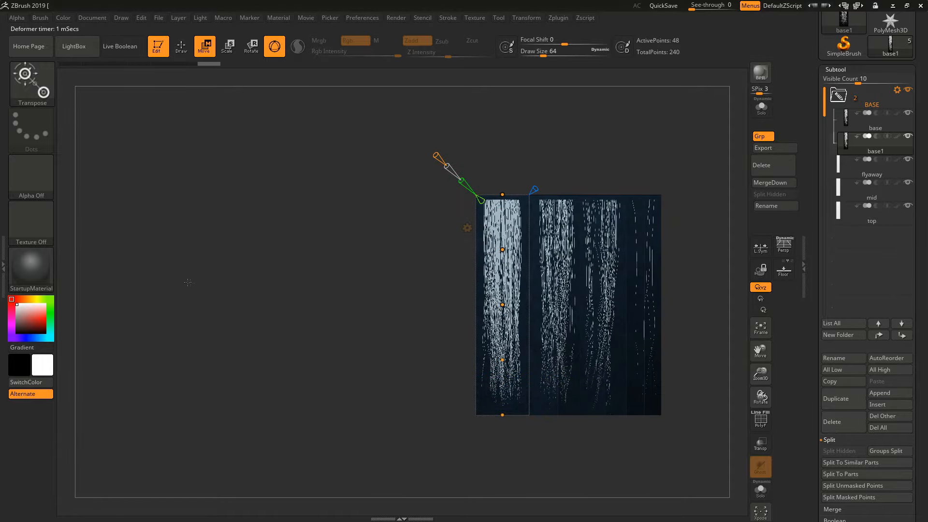
Pull the Bend Curve control points away from the other cards to shape the duplicated card into a curved strand
{"action": "left_click_drag", "start_coordinate": [503, 193], "coordinate": [240, 246]}
{"action": "left_click_drag", "start_coordinate": [469, 257], "coordinate": [339, 250]}
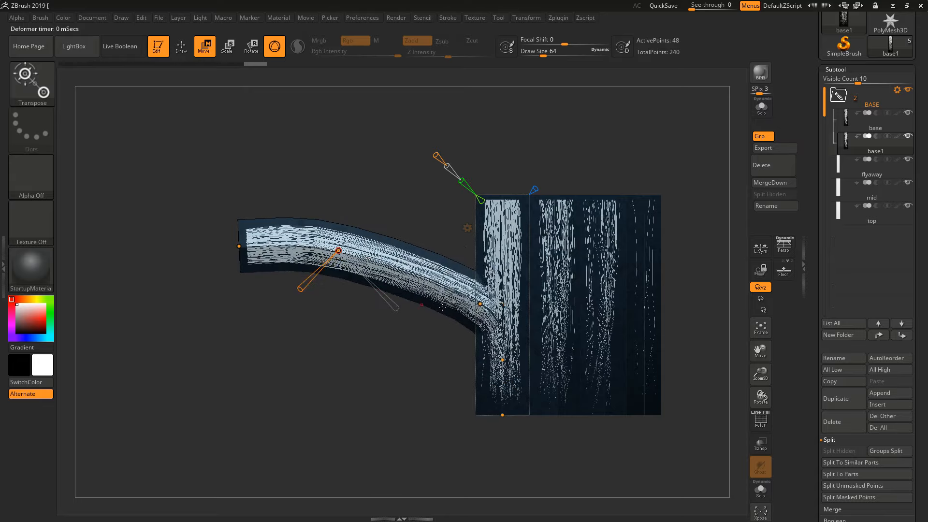
{"action": "left_click_drag", "start_coordinate": [447, 393], "coordinate": [361, 380]}
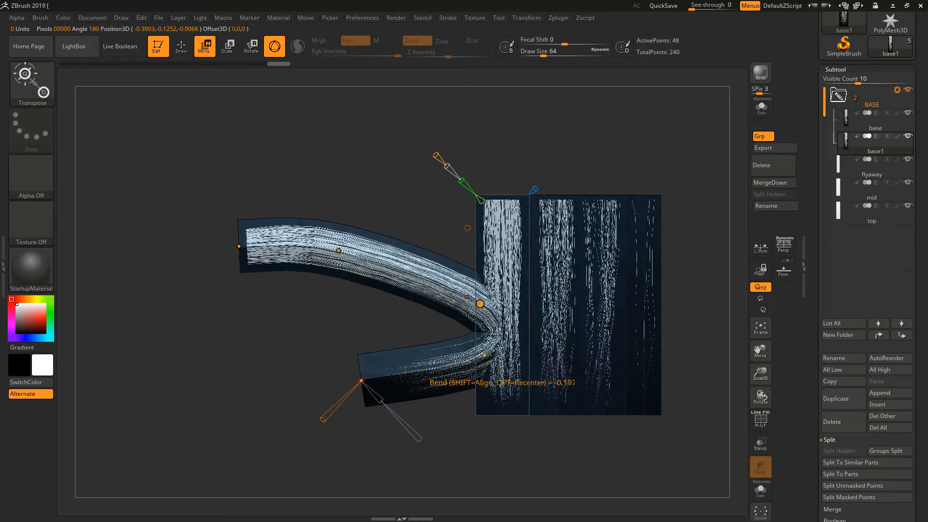
{"action": "left_click_drag", "start_coordinate": [480, 304], "coordinate": [374, 287]}
{"action": "left_click_drag", "start_coordinate": [468, 351], "coordinate": [367, 333]}
Hide the flyaway, mid, top and original base subtools so only the curved duplicate is shown
{"action": "left_click_drag", "start_coordinate": [369, 282], "coordinate": [444, 290]}
{"action": "left_click", "coordinate": [908, 161]}
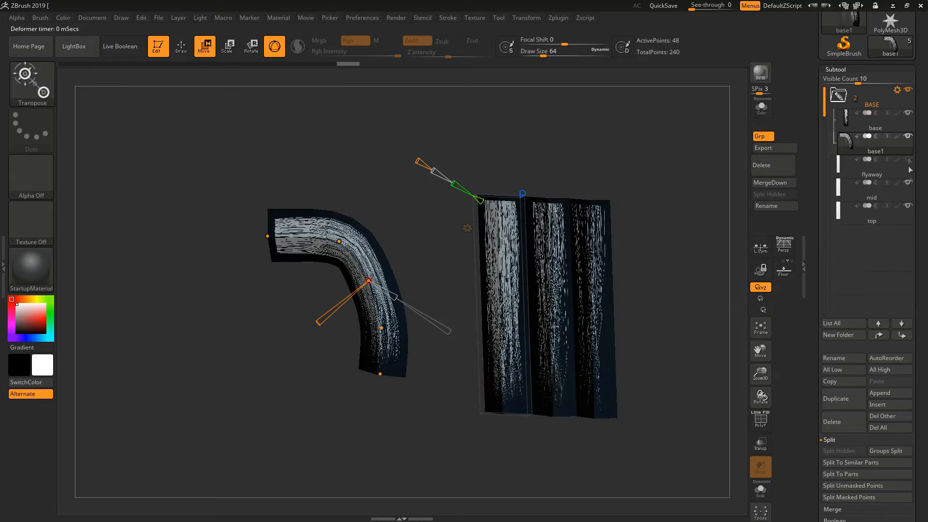
{"action": "left_click", "coordinate": [909, 182]}
{"action": "left_click", "coordinate": [908, 206]}
{"action": "left_click", "coordinate": [908, 113]}
Bend the curved card's lower end outward in depth and adjust its curve points from the side
{"action": "left_click_drag", "start_coordinate": [647, 299], "coordinate": [570, 300], "text": "shift"}
{"action": "right_click_drag", "start_coordinate": [571, 309], "coordinate": [570, 348], "text": "ctrl"}
{"action": "left_click_drag", "start_coordinate": [501, 403], "coordinate": [600, 399]}
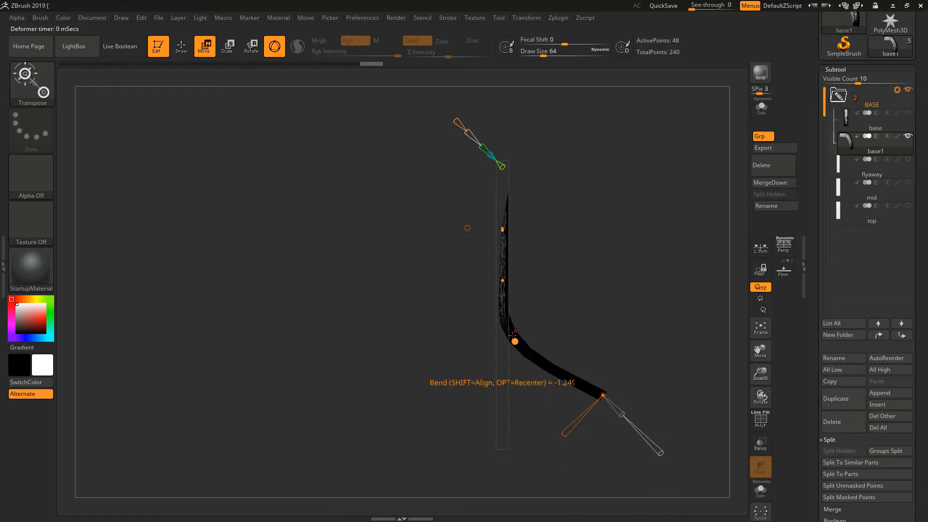
{"action": "left_click_drag", "start_coordinate": [513, 333], "coordinate": [550, 272]}
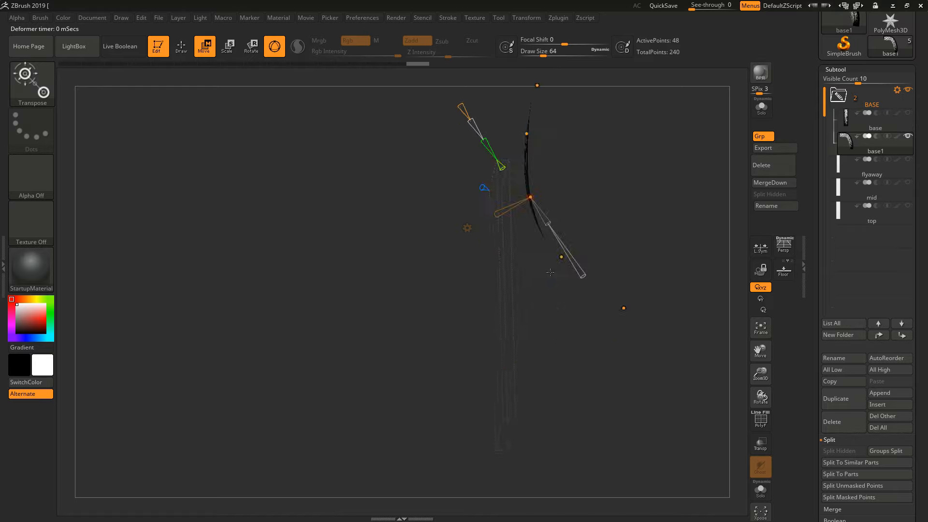
{"action": "left_click_drag", "start_coordinate": [579, 214], "coordinate": [579, 309], "text": "alt"}
{"action": "left_click_drag", "start_coordinate": [510, 434], "coordinate": [510, 372], "text": "alt"}
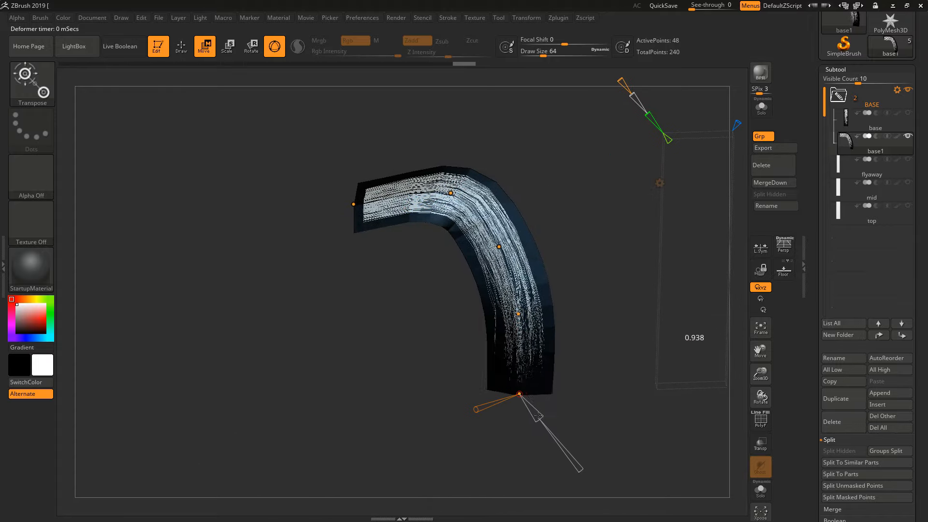
Taper the curved card toward its tip by narrowing the width at its lower Bend Curve points
{"action": "left_click_drag", "start_coordinate": [537, 416], "coordinate": [529, 406]}
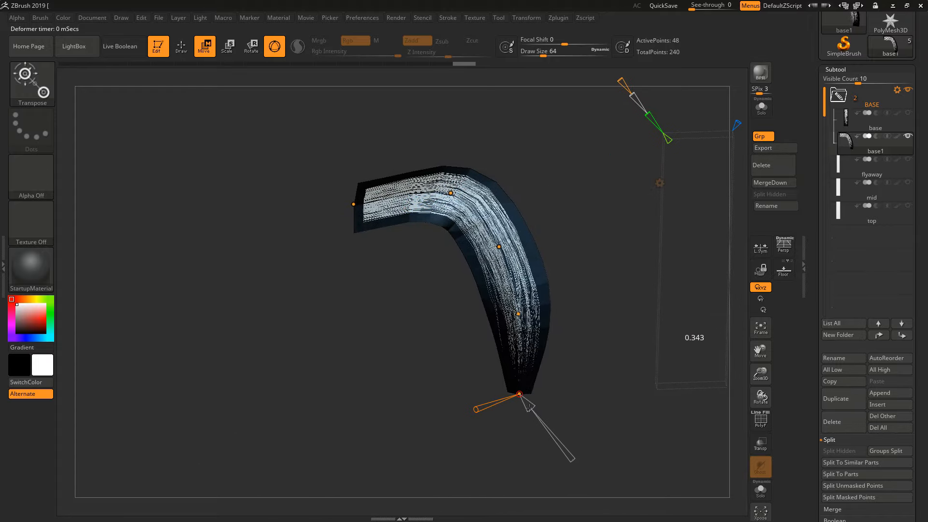
{"action": "left_click_drag", "start_coordinate": [579, 389], "coordinate": [574, 384]}
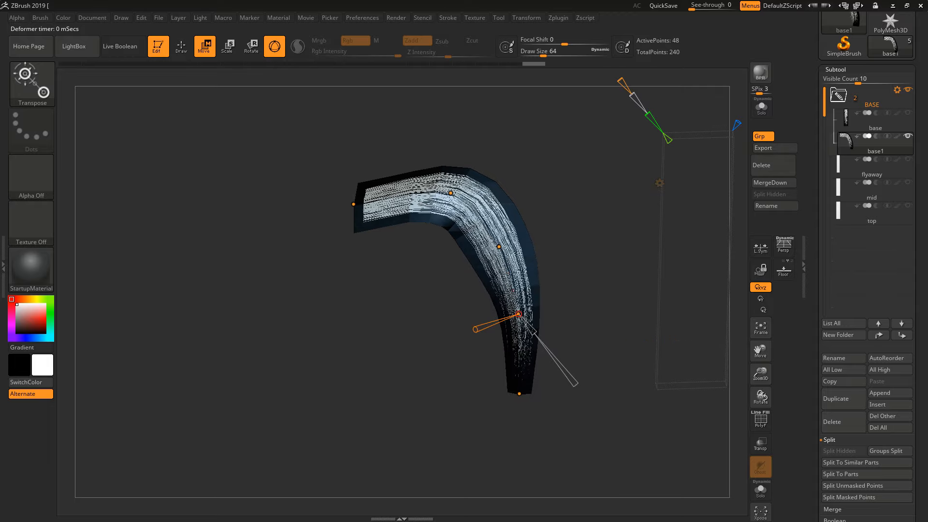
{"action": "left_click_drag", "start_coordinate": [528, 279], "coordinate": [522, 271]}
{"action": "left_click_drag", "start_coordinate": [570, 270], "coordinate": [587, 358]}
Adjust the Bend Curve point at the card's root end and accept the deformation
{"action": "left_click_drag", "start_coordinate": [365, 272], "coordinate": [365, 267]}
{"action": "mouse_move", "coordinate": [322, 305]}
{"action": "left_mouse_down"}
{"action": "mouse_move", "coordinate": [314, 311]}
{"action": "mouse_move", "coordinate": [327, 299]}
{"action": "left_mouse_up"}
{"action": "mouse_move", "coordinate": [359, 266]}
{"action": "left_mouse_down"}
{"action": "mouse_move", "coordinate": [369, 292]}
{"action": "mouse_move", "coordinate": [364, 283]}
{"action": "left_mouse_up"}
{"action": "left_click_drag", "start_coordinate": [569, 279], "coordinate": [437, 290]}
{"action": "left_click", "coordinate": [539, 284]}
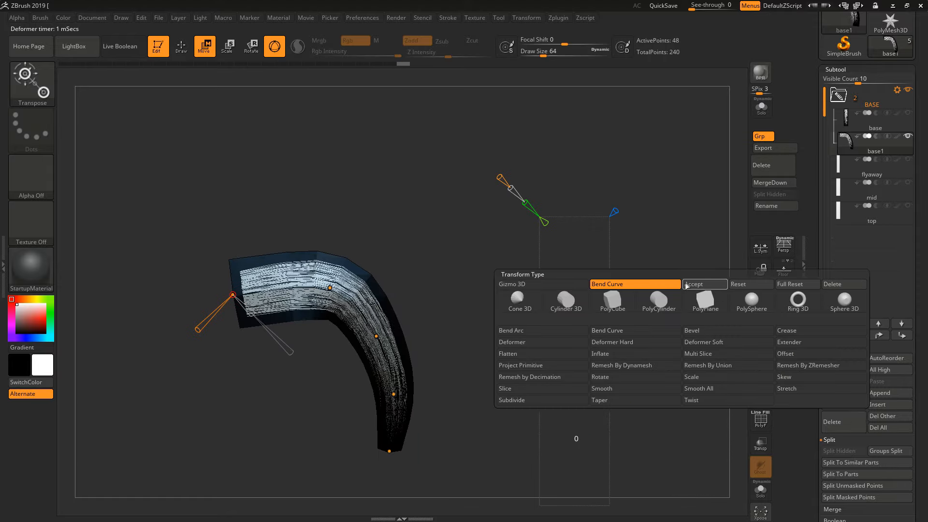
{"action": "left_click", "coordinate": [689, 285]}
Mask everything except the card's root end, reposition that end, and clear the mask
{"action": "left_click_drag", "start_coordinate": [269, 346], "coordinate": [331, 348], "text": "alt"}
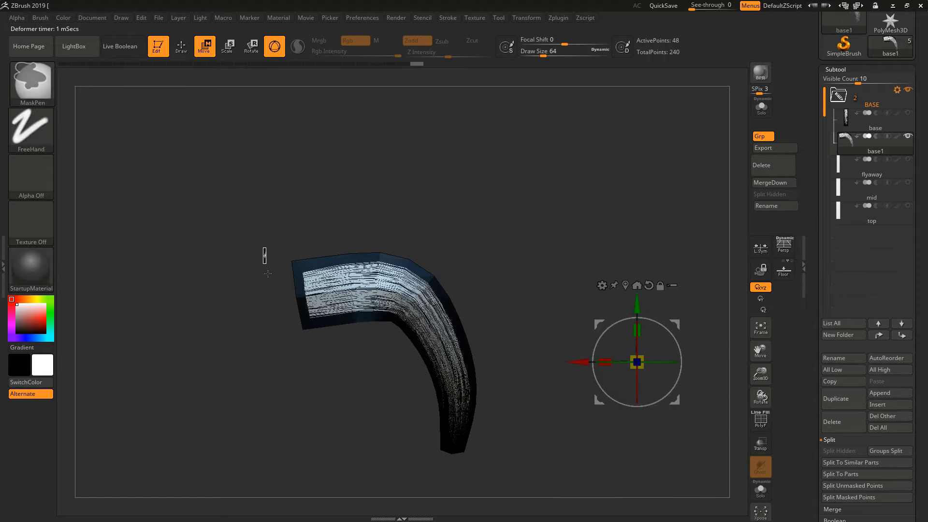
{"action": "left_click_drag", "start_coordinate": [268, 274], "coordinate": [310, 362], "text": "ctrl"}
{"action": "left_click", "coordinate": [314, 346], "text": "ctrl"}
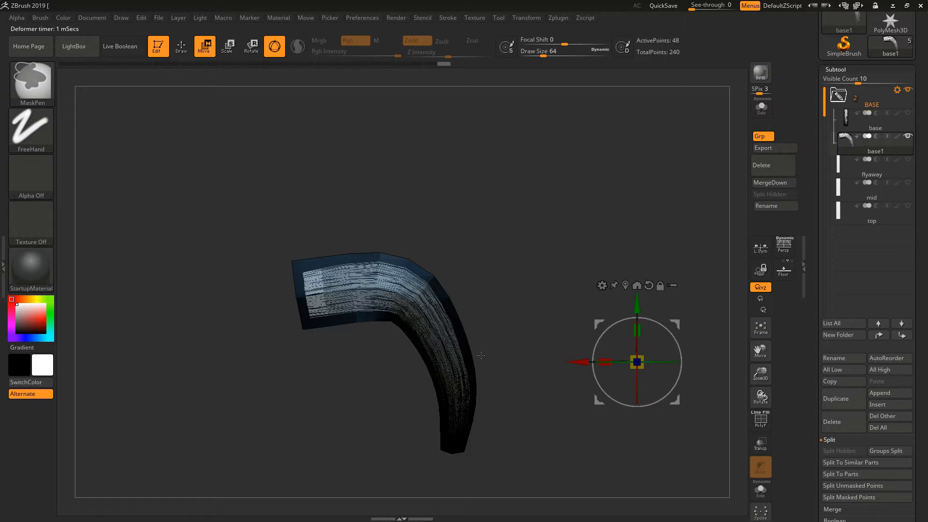
{"action": "mouse_move", "coordinate": [677, 322]}
{"action": "left_mouse_down", "text": "alt"}
{"action": "mouse_move", "coordinate": [378, 271]}
{"action": "mouse_move", "coordinate": [343, 255]}
{"action": "left_mouse_up", "text": "alt"}
{"action": "left_click_drag", "start_coordinate": [334, 263], "coordinate": [309, 250]}
{"action": "right_click_drag", "start_coordinate": [309, 251], "coordinate": [309, 300], "text": "ctrl"}
{"action": "left_click_drag", "start_coordinate": [343, 255], "coordinate": [337, 287]}
{"action": "key", "text": "q"}
{"action": "left_click_drag", "start_coordinate": [423, 403], "coordinate": [447, 373], "text": "alt"}
{"action": "left_click_drag", "start_coordinate": [448, 374], "coordinate": [457, 382], "text": "ctrl"}
Enlarge the Move brush and pull the card's root end and upper arc into a smoother, downward-curving shape
{"action": "key", "text": "bracketright"}
{"action": "key", "text": "bracketright"}
{"action": "key", "text": "bracketright"}
{"action": "key", "text": "bracketright"}
{"action": "left_click_drag", "start_coordinate": [372, 202], "coordinate": [333, 232]}
{"action": "left_click_drag", "start_coordinate": [304, 266], "coordinate": [295, 304]}
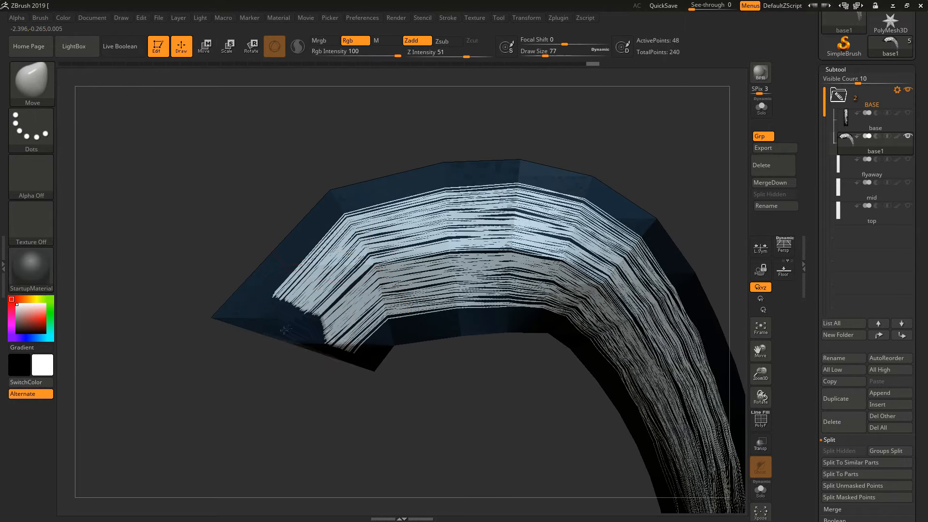
{"action": "left_click_drag", "start_coordinate": [374, 246], "coordinate": [343, 276]}
{"action": "left_click_drag", "start_coordinate": [369, 212], "coordinate": [363, 192]}
{"action": "left_click_drag", "start_coordinate": [480, 203], "coordinate": [475, 189]}
{"action": "right_click_drag", "start_coordinate": [435, 328], "coordinate": [429, 259], "text": "ctrl"}
Duplicate the original base card again and apply the Bend Curve deformer to the new copy
{"action": "left_click", "coordinate": [901, 115]}
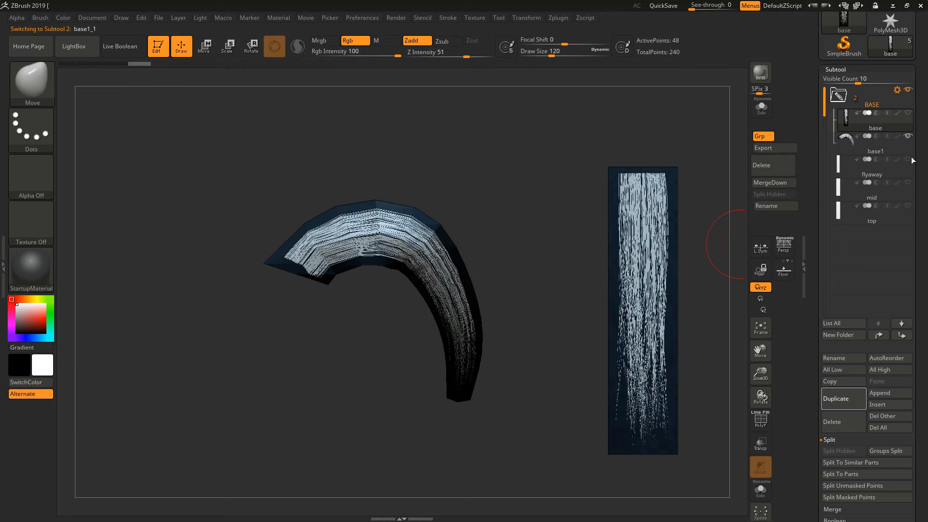
{"action": "left_click", "coordinate": [210, 52]}
{"action": "left_click", "coordinate": [607, 234]}
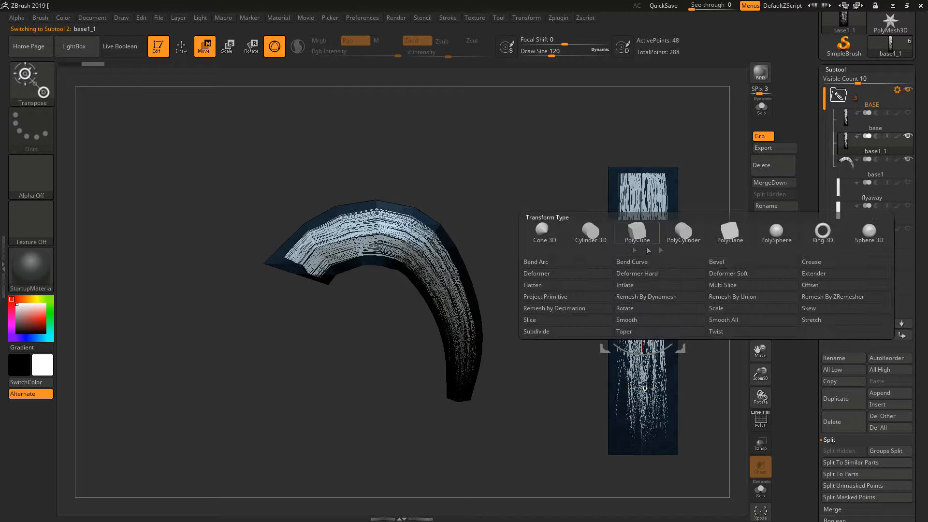
{"action": "left_click", "coordinate": [633, 262]}
Pull the second card's Bend Curve points over so that it arcs along the first curved card
{"action": "left_click_drag", "start_coordinate": [643, 167], "coordinate": [275, 240]}
{"action": "left_click_drag", "start_coordinate": [599, 246], "coordinate": [367, 205]}
{"action": "left_click_drag", "start_coordinate": [642, 454], "coordinate": [433, 389]}
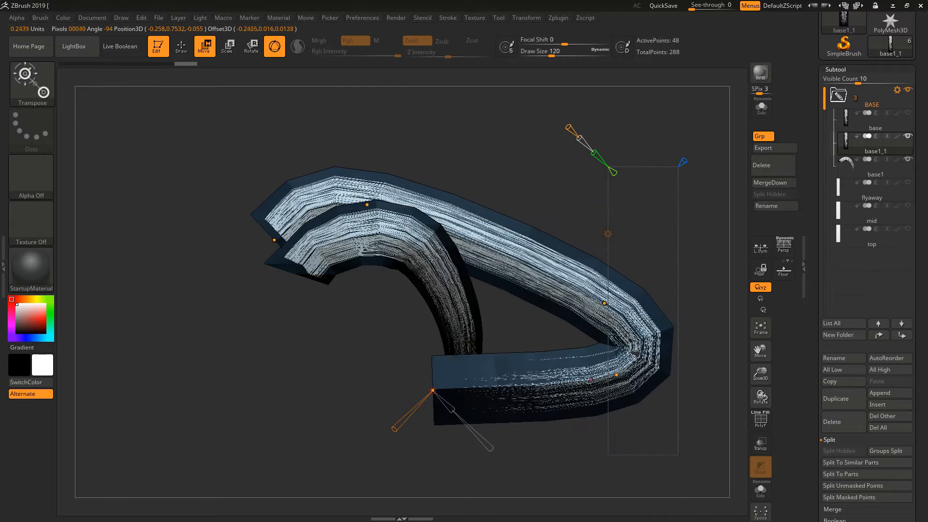
{"action": "left_click_drag", "start_coordinate": [618, 374], "coordinate": [469, 357]}
{"action": "left_click_drag", "start_coordinate": [579, 300], "coordinate": [451, 290]}
Bend the second card's root end and reposition its curve points in depth to lie over the first card
{"action": "right_click_drag", "start_coordinate": [276, 233], "coordinate": [483, 251]}
{"action": "left_click_drag", "start_coordinate": [627, 305], "coordinate": [640, 324]}
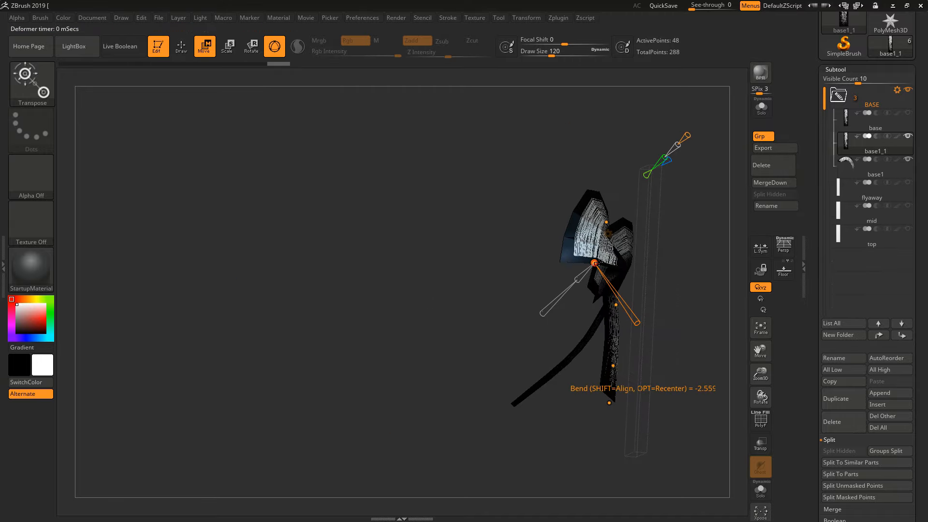
{"action": "right_click_drag", "start_coordinate": [640, 324], "coordinate": [566, 367]}
{"action": "left_click_drag", "start_coordinate": [565, 390], "coordinate": [546, 380]}
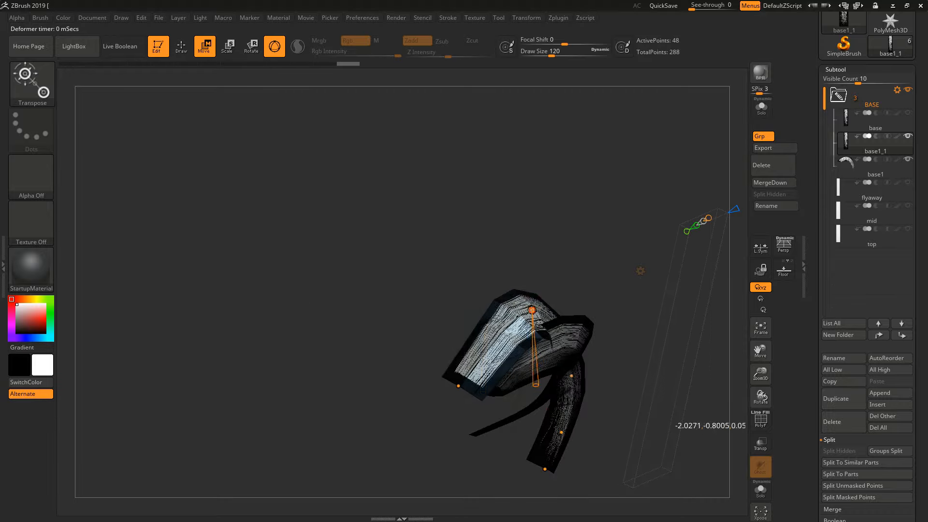
{"action": "right_click_drag", "start_coordinate": [546, 381], "coordinate": [491, 387], "text": "shift"}
{"action": "left_click_drag", "start_coordinate": [491, 389], "coordinate": [607, 391]}
{"action": "left_click_drag", "start_coordinate": [494, 335], "coordinate": [557, 336]}
{"action": "left_click_drag", "start_coordinate": [499, 278], "coordinate": [518, 282]}
Twist the second card by about 11.3 near its tip and move its lower points to follow the first card
{"action": "right_click_drag", "start_coordinate": [548, 253], "coordinate": [454, 280]}
{"action": "left_click_drag", "start_coordinate": [266, 350], "coordinate": [243, 350]}
{"action": "right_click_drag", "start_coordinate": [243, 351], "coordinate": [435, 247]}
{"action": "right_click_drag", "start_coordinate": [482, 294], "coordinate": [410, 312]}
{"action": "left_click_drag", "start_coordinate": [411, 311], "coordinate": [400, 321]}
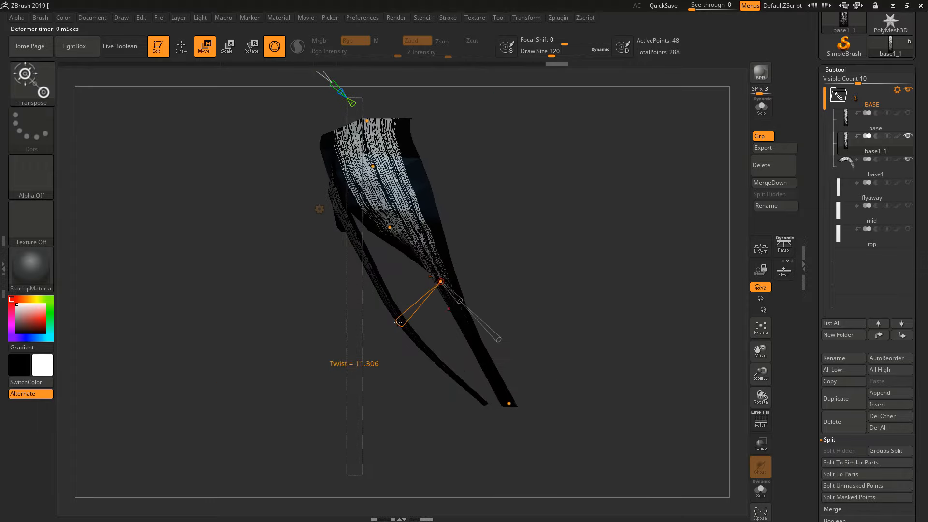
{"action": "left_click_drag", "start_coordinate": [440, 282], "coordinate": [422, 295]}
{"action": "left_click_drag", "start_coordinate": [503, 404], "coordinate": [515, 408]}
{"action": "right_click_drag", "start_coordinate": [483, 339], "coordinate": [658, 307], "text": "shift"}
{"action": "left_click_drag", "start_coordinate": [354, 207], "coordinate": [344, 213]}
{"action": "right_click_drag", "start_coordinate": [483, 309], "coordinate": [531, 323]}
Set the texture map's transparency to 2 on both curved cards, base1 and base1_1
{"action": "left_click", "coordinate": [853, 177]}
{"action": "scroll", "coordinate": [913, 215], "scroll_direction": "down", "scroll_amount": 5}
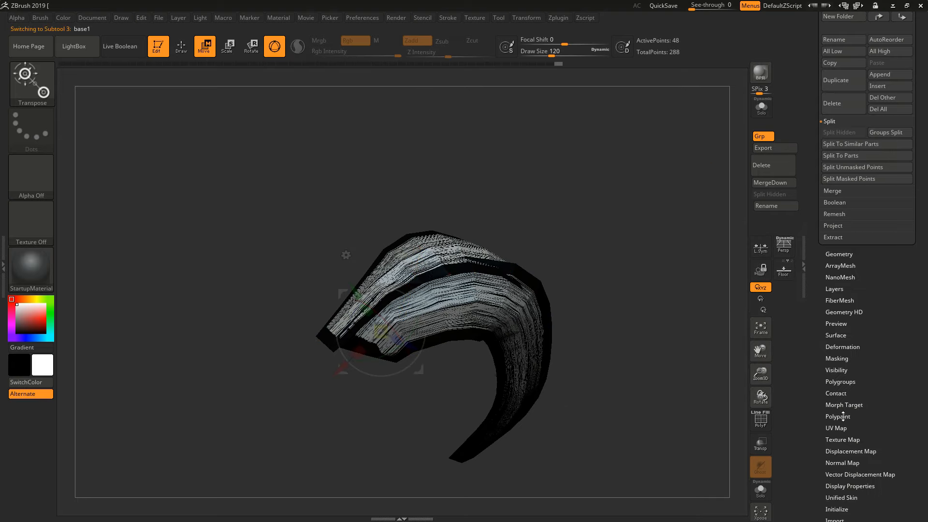
{"action": "left_click", "coordinate": [839, 434]}
{"action": "left_click_drag", "start_coordinate": [866, 234], "coordinate": [867, 445]}
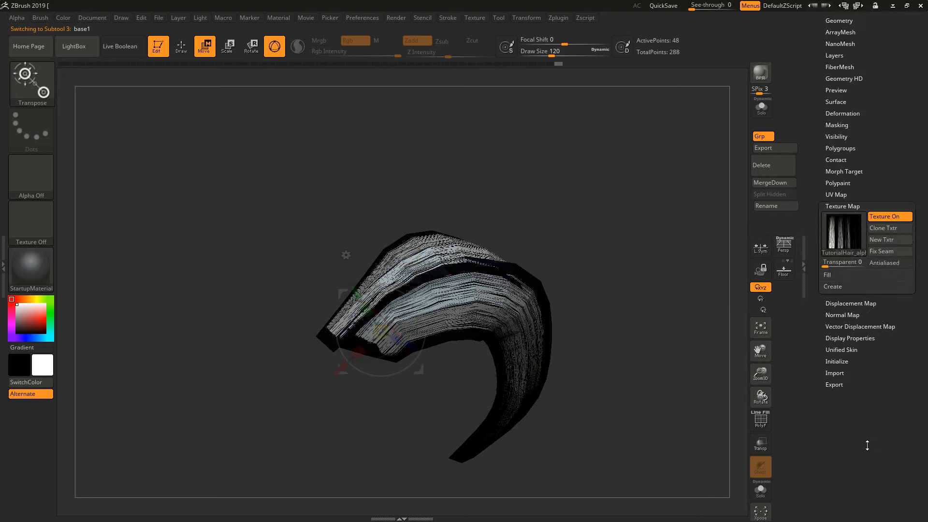
{"action": "left_click", "coordinate": [827, 267]}
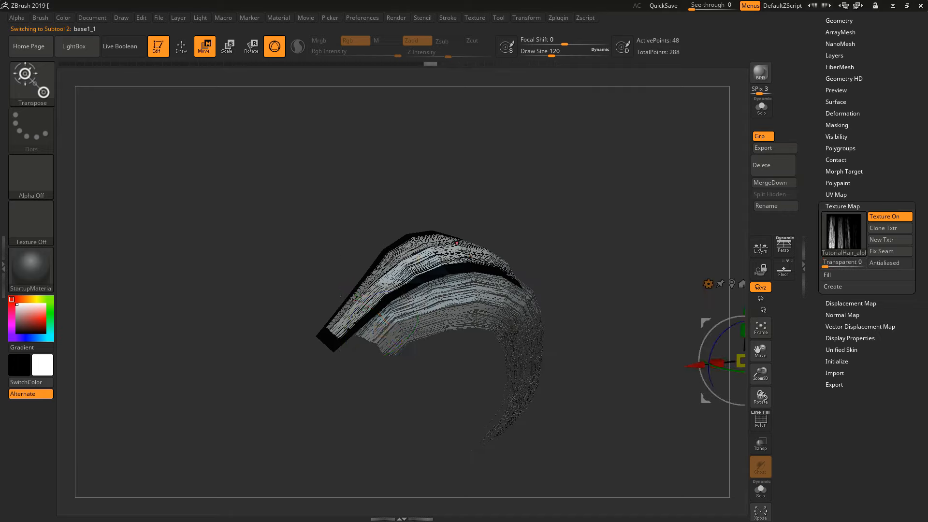
{"action": "left_click", "coordinate": [827, 264]}
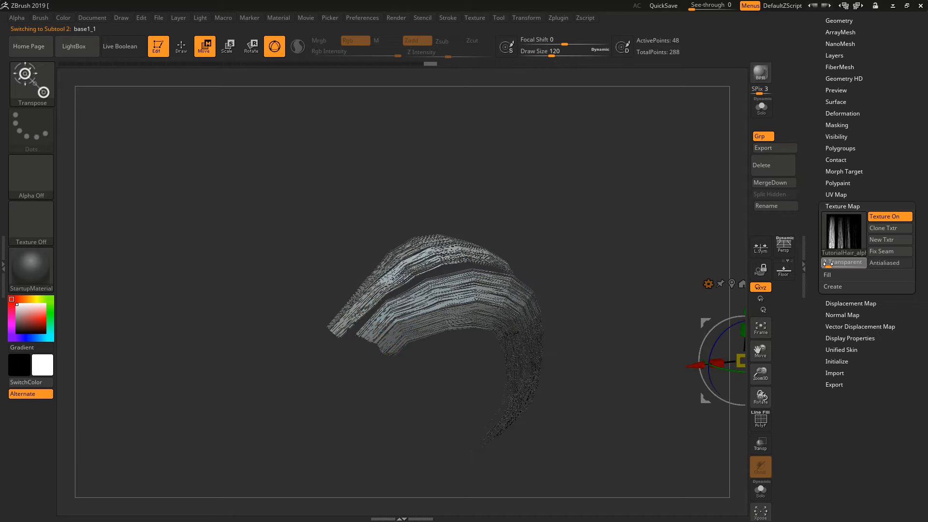
Return to the Bend Curve deformer on the second card and adjust the curve points near its tip
{"action": "left_click", "coordinate": [708, 283]}
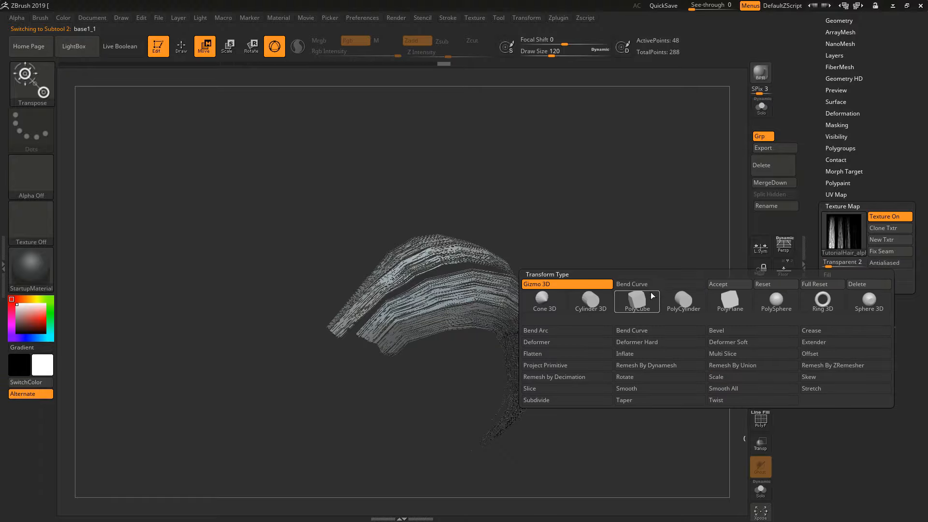
{"action": "left_click", "coordinate": [648, 288]}
{"action": "left_click_drag", "start_coordinate": [621, 270], "coordinate": [600, 369]}
{"action": "left_click", "coordinate": [397, 300]}
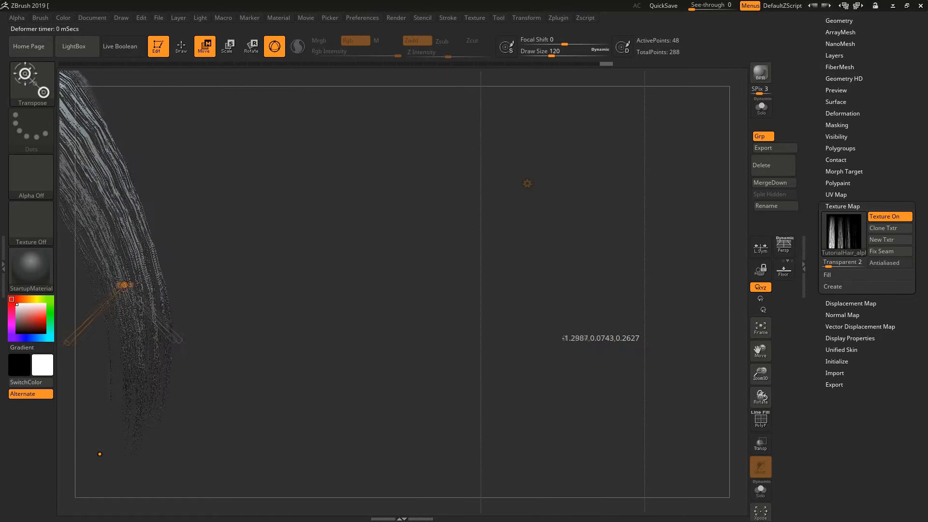
{"action": "left_click_drag", "start_coordinate": [156, 430], "coordinate": [425, 437]}
Turn on double-sided display for both curved cards, then reselect base1_1
{"action": "left_click", "coordinate": [867, 338]}
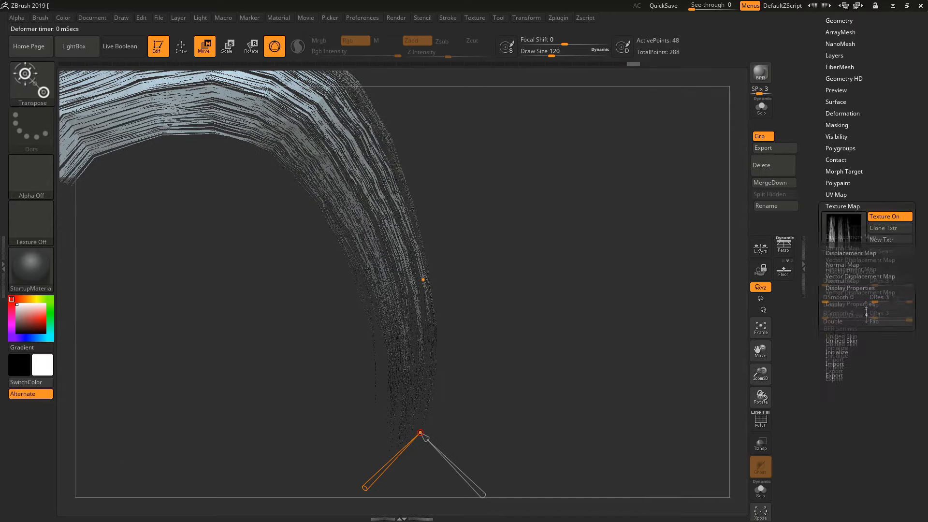
{"action": "left_click", "coordinate": [842, 286]}
{"action": "left_click_drag", "start_coordinate": [580, 256], "coordinate": [664, 179]}
{"action": "left_click_drag", "start_coordinate": [889, 72], "coordinate": [884, 264]}
{"action": "left_click", "coordinate": [837, 201]}
{"action": "left_click", "coordinate": [868, 267]}
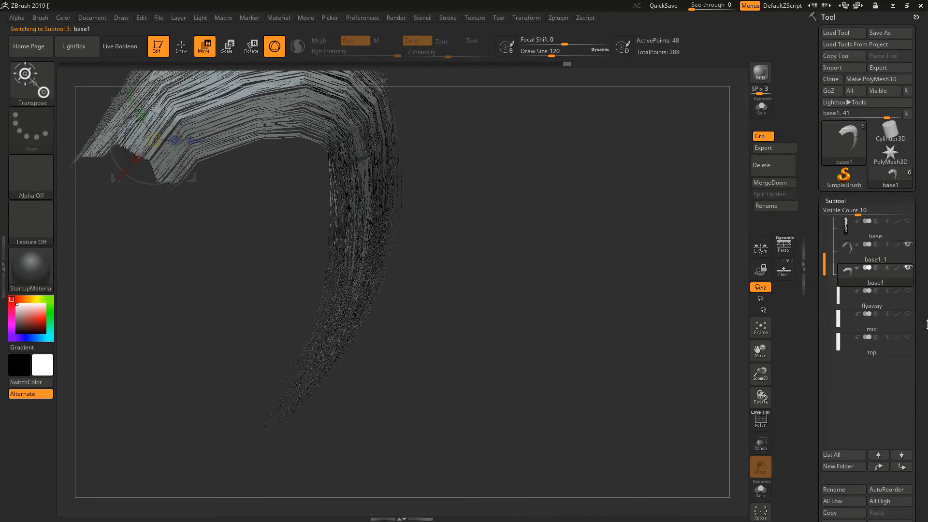
{"action": "left_click_drag", "start_coordinate": [923, 324], "coordinate": [918, 87]}
{"action": "left_click_drag", "start_coordinate": [878, 416], "coordinate": [878, 321]}
{"action": "left_click", "coordinate": [863, 463]}
{"action": "left_click", "coordinate": [836, 136]}
{"action": "left_click", "coordinate": [875, 187]}
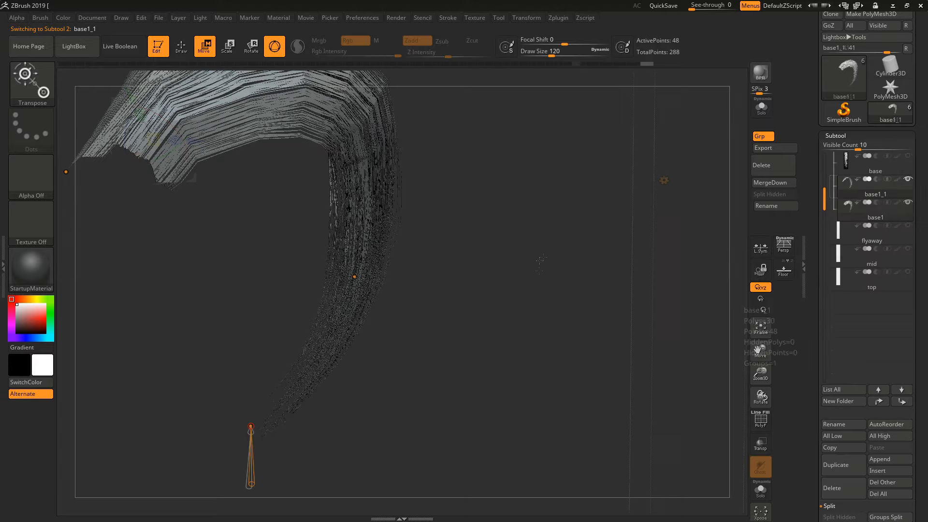
Accept the second card's Bend Curve deformation and return to the Move brush
{"action": "left_click_drag", "start_coordinate": [540, 261], "coordinate": [537, 232]}
{"action": "left_click", "coordinate": [587, 290]}
{"action": "left_click", "coordinate": [716, 289]}
{"action": "left_click_drag", "start_coordinate": [580, 343], "coordinate": [435, 382]}
{"action": "left_click", "coordinate": [422, 280], "text": "alt"}
{"action": "key", "text": "q"}
Set the second card's texture transparency to 0
{"action": "mouse_move", "coordinate": [377, 338]}
{"action": "left_mouse_down"}
{"action": "mouse_move", "coordinate": [435, 319]}
{"action": "mouse_move", "coordinate": [488, 280]}
{"action": "left_mouse_up"}
{"action": "mouse_move", "coordinate": [925, 411]}
{"action": "left_mouse_down"}
{"action": "mouse_move", "coordinate": [925, 321]}
{"action": "mouse_move", "coordinate": [926, 360]}
{"action": "left_mouse_up"}
{"action": "left_click", "coordinate": [842, 412]}
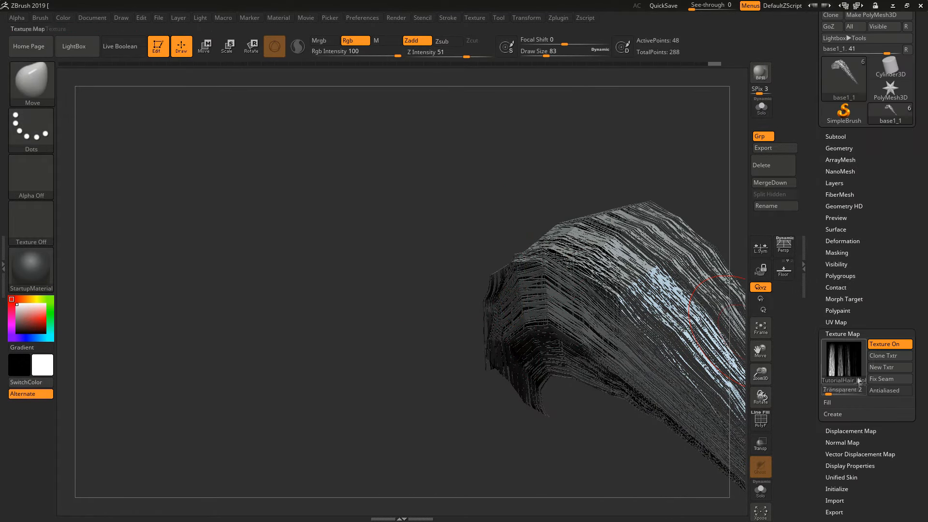
{"action": "left_click_drag", "start_coordinate": [857, 391], "coordinate": [818, 390]}
Reshape the root edge and upper curve of the second card with the Move brush, reducing the brush size
{"action": "left_click", "coordinate": [518, 320], "text": "alt"}
{"action": "left_click_drag", "start_coordinate": [447, 304], "coordinate": [486, 308]}
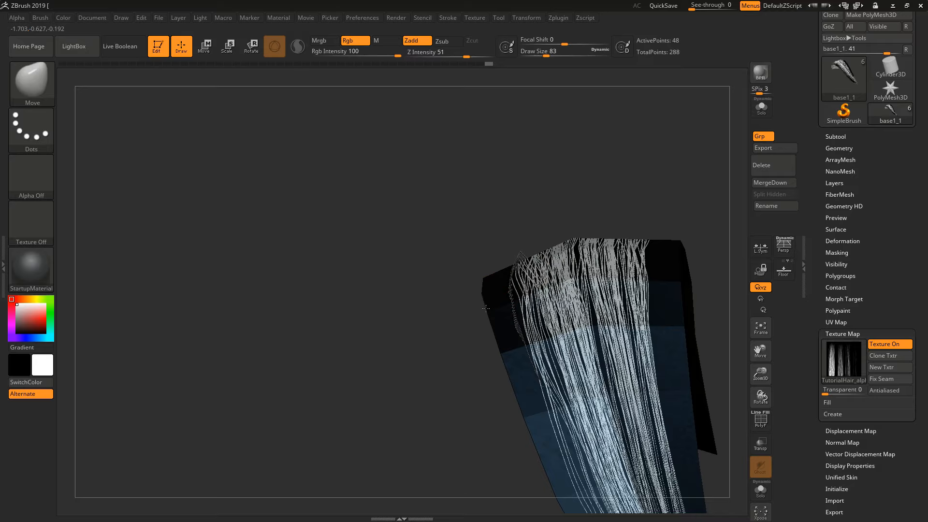
{"action": "left_click_drag", "start_coordinate": [572, 247], "coordinate": [544, 256]}
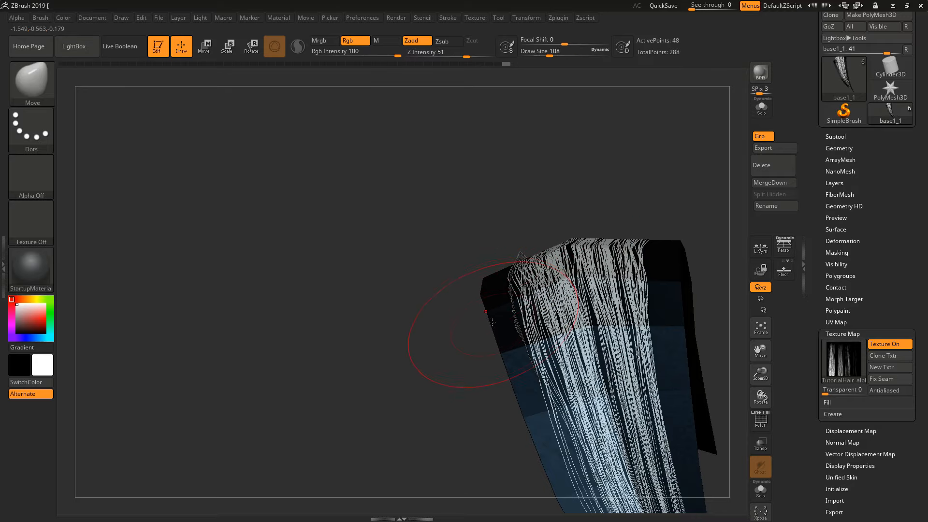
{"action": "mouse_move", "coordinate": [412, 326]}
{"action": "left_mouse_down"}
{"action": "mouse_move", "coordinate": [479, 367]}
{"action": "mouse_move", "coordinate": [559, 451]}
{"action": "left_mouse_up"}
{"action": "key", "text": "bracketleft"}
{"action": "key", "text": "bracketleft"}
{"action": "left_click_drag", "start_coordinate": [488, 275], "coordinate": [401, 278]}
{"action": "left_click_drag", "start_coordinate": [355, 270], "coordinate": [339, 282]}
{"action": "key", "text": "bracketleft"}
{"action": "key", "text": "bracketleft"}
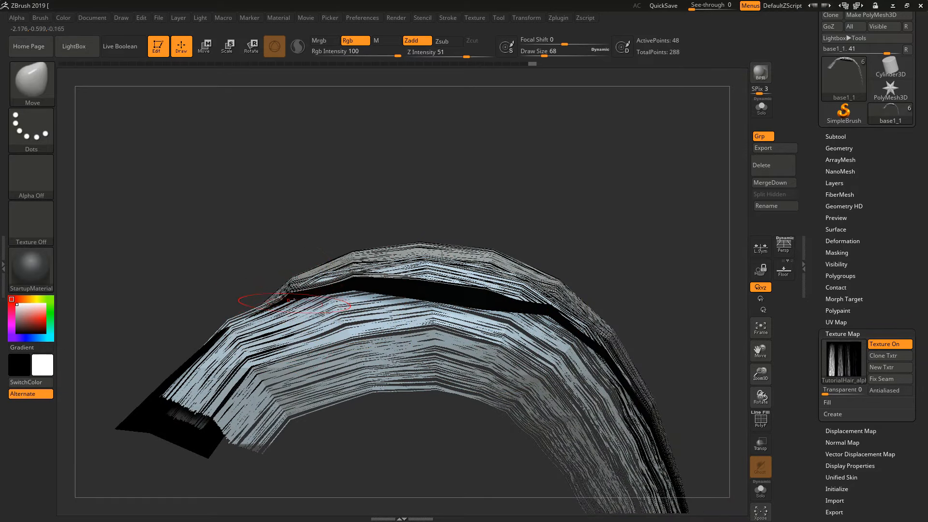
Pull the second card's root end farther down along the first card with the Move brush at draw size 41
{"action": "left_click_drag", "start_coordinate": [488, 449], "coordinate": [435, 449]}
{"action": "key", "text": "bracketleft"}
{"action": "key", "text": "bracketleft"}
{"action": "left_click_drag", "start_coordinate": [227, 338], "coordinate": [217, 353]}
{"action": "left_click_drag", "start_coordinate": [176, 374], "coordinate": [166, 387]}
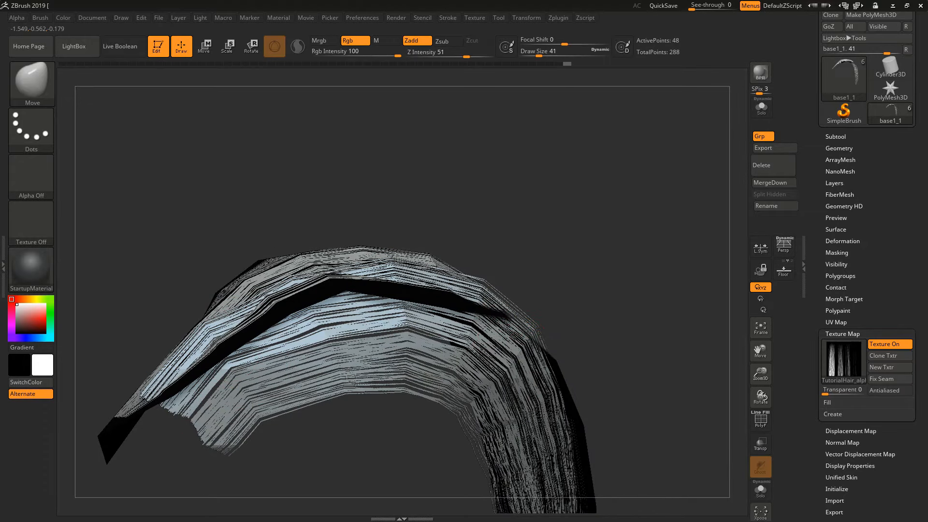
Set the texture transparency of both curved cards back to 2
{"action": "left_click", "coordinate": [479, 334], "text": "alt"}
{"action": "left_click_drag", "start_coordinate": [300, 435], "coordinate": [734, 278]}
{"action": "left_click_drag", "start_coordinate": [643, 217], "coordinate": [744, 252]}
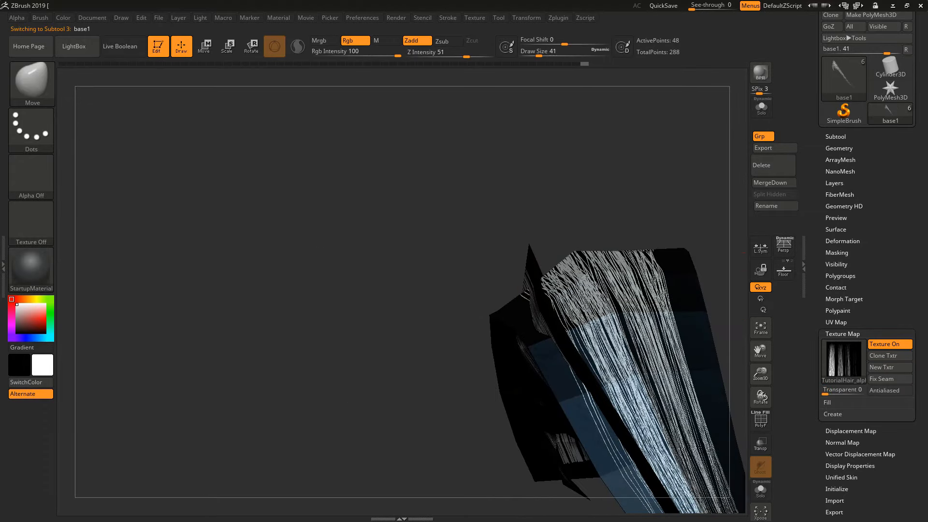
{"action": "left_click_drag", "start_coordinate": [541, 288], "coordinate": [461, 405]}
{"action": "left_click_drag", "start_coordinate": [551, 396], "coordinate": [734, 375]}
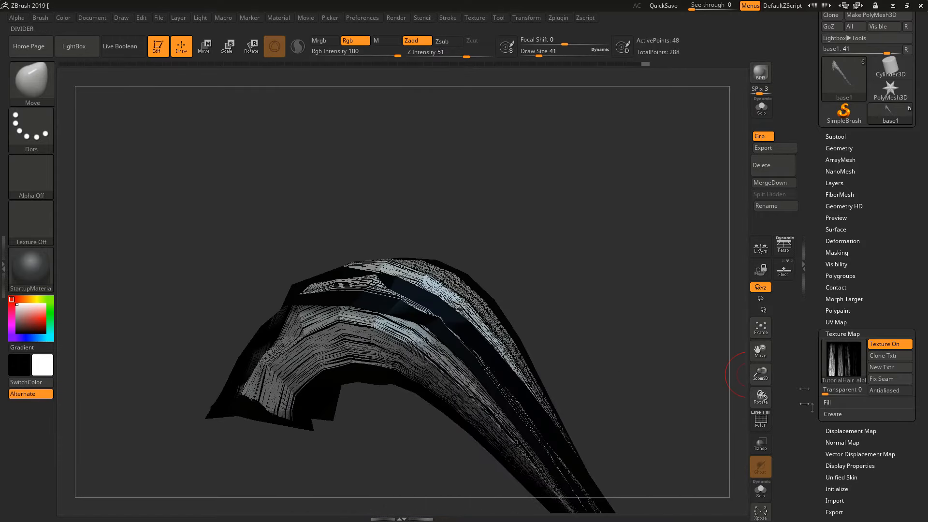
{"action": "left_click", "coordinate": [835, 137]}
{"action": "left_click_drag", "start_coordinate": [849, 483], "coordinate": [849, 404]}
{"action": "left_click", "coordinate": [851, 415]}
{"action": "left_click", "coordinate": [827, 288]}
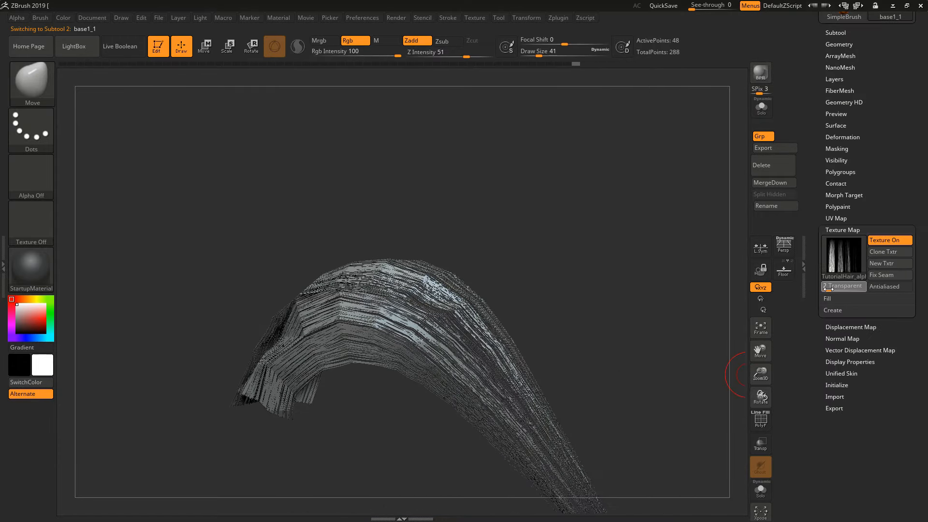
Increase the Move brush's draw size to 62
{"action": "left_click_drag", "start_coordinate": [696, 328], "coordinate": [643, 333]}
{"action": "left_click", "coordinate": [302, 338], "text": "alt"}
{"action": "key", "text": "s"}
{"action": "mouse_move", "coordinate": [263, 345]}
{"action": "left_mouse_down"}
{"action": "mouse_move", "coordinate": [277, 360]}
{"action": "mouse_move", "coordinate": [269, 345]}
{"action": "mouse_move", "coordinate": [290, 353]}
{"action": "left_mouse_up"}
{"action": "key", "text": "s"}
{"action": "mouse_move", "coordinate": [213, 261]}
{"action": "left_mouse_down"}
{"action": "mouse_move", "coordinate": [338, 299]}
{"action": "mouse_move", "coordinate": [743, 248]}
{"action": "left_mouse_up"}
Select the original base card in the subtool list and duplicate it for a third strand
{"action": "left_click_drag", "start_coordinate": [836, 32], "coordinate": [836, 167]}
{"action": "left_click", "coordinate": [835, 168]}
{"action": "left_click", "coordinate": [875, 193]}
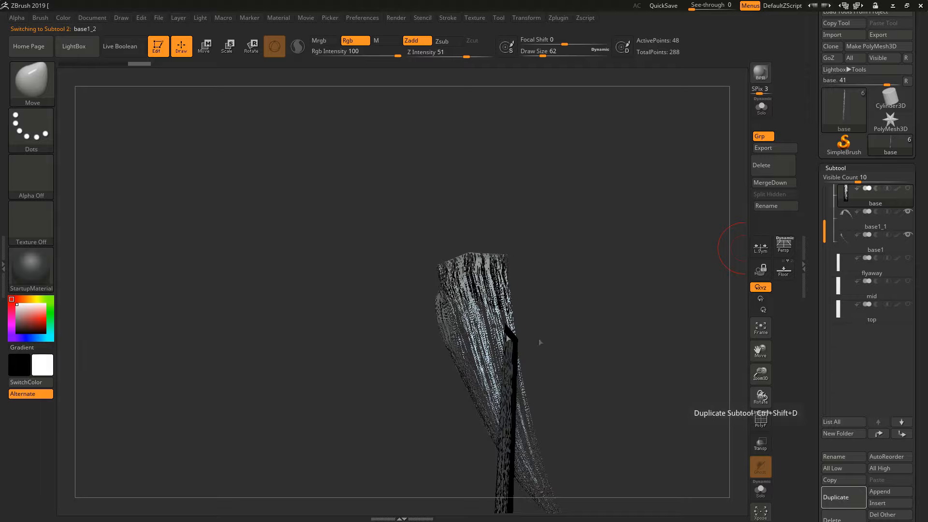
{"action": "left_click", "coordinate": [839, 497]}
{"action": "left_click", "coordinate": [875, 218]}
Move and rotate the third card with the gizmo so that it lies diagonally across the two curved cards
{"action": "left_click_drag", "start_coordinate": [628, 290], "coordinate": [338, 290]}
{"action": "left_click", "coordinate": [205, 47]}
{"action": "left_click", "coordinate": [412, 208]}
{"action": "left_click", "coordinate": [517, 241]}
{"action": "left_click", "coordinate": [274, 47]}
{"action": "left_click_drag", "start_coordinate": [498, 327], "coordinate": [346, 340]}
{"action": "left_click_drag", "start_coordinate": [290, 302], "coordinate": [333, 265]}
{"action": "left_click_drag", "start_coordinate": [483, 338], "coordinate": [410, 376]}
{"action": "left_click_drag", "start_coordinate": [251, 295], "coordinate": [321, 270]}
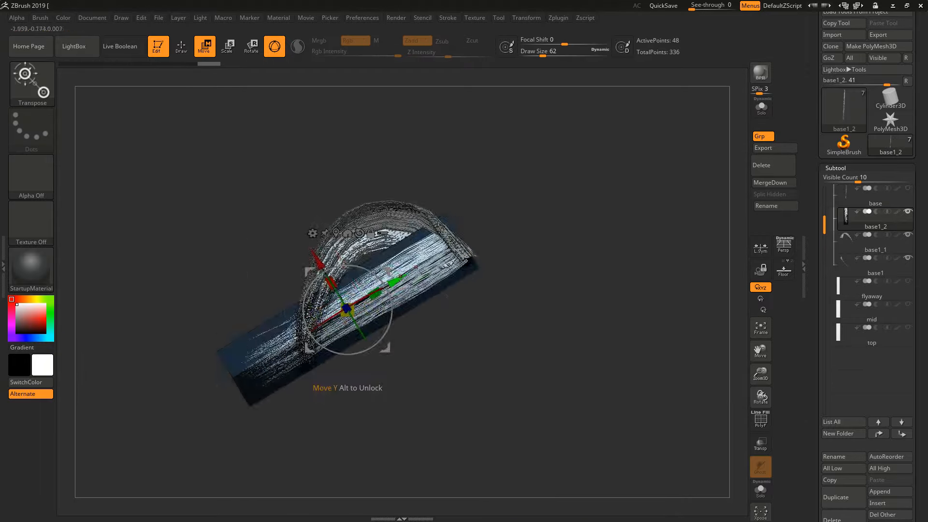
{"action": "left_click_drag", "start_coordinate": [508, 338], "coordinate": [484, 289]}
{"action": "left_click_drag", "start_coordinate": [393, 285], "coordinate": [393, 313]}
{"action": "left_click_drag", "start_coordinate": [483, 290], "coordinate": [507, 338]}
Apply Bend Curve to the third base card and pull its curve points into an arc over the other two strands
{"action": "left_click", "coordinate": [321, 270]}
{"action": "left_click", "coordinate": [413, 299]}
{"action": "left_click_drag", "start_coordinate": [484, 271], "coordinate": [489, 306]}
{"action": "left_click_drag", "start_coordinate": [420, 310], "coordinate": [419, 265]}
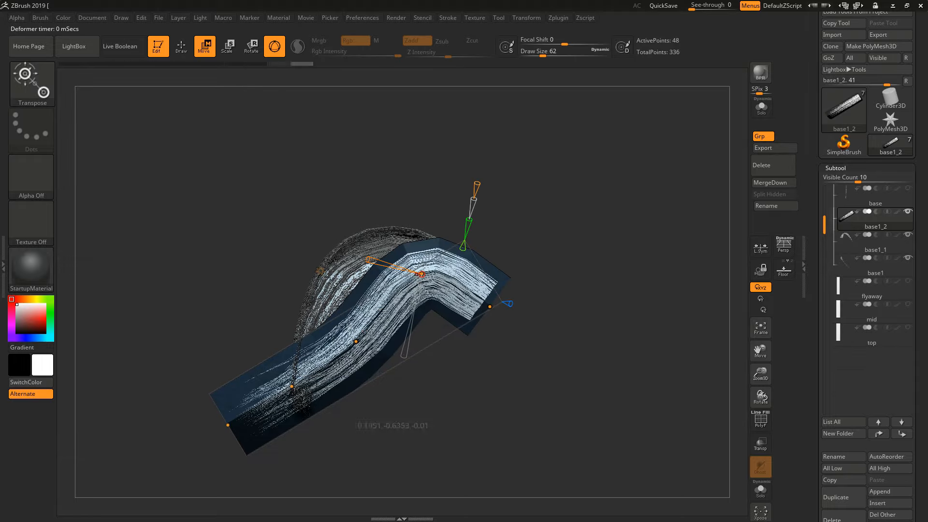
{"action": "left_click_drag", "start_coordinate": [356, 348], "coordinate": [347, 281]}
{"action": "left_click_drag", "start_coordinate": [291, 386], "coordinate": [299, 332]}
{"action": "left_click_drag", "start_coordinate": [227, 425], "coordinate": [317, 431]}
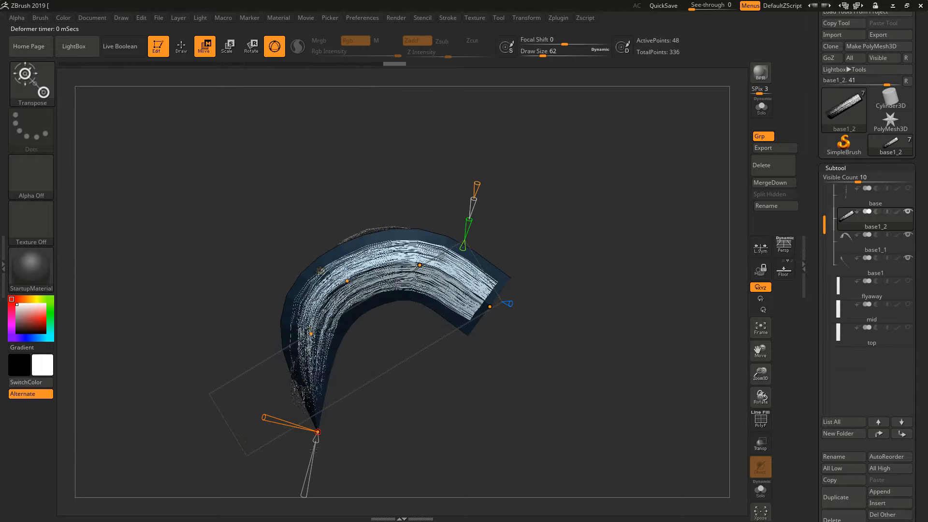
Refine the third base card's curve points from other angles and accept the Bend Curve deformation
{"action": "left_click_drag", "start_coordinate": [354, 265], "coordinate": [354, 266]}
{"action": "left_click_drag", "start_coordinate": [397, 346], "coordinate": [405, 320]}
{"action": "left_click_drag", "start_coordinate": [306, 396], "coordinate": [406, 368]}
{"action": "left_click_drag", "start_coordinate": [360, 386], "coordinate": [406, 406]}
{"action": "left_click", "coordinate": [375, 264]}
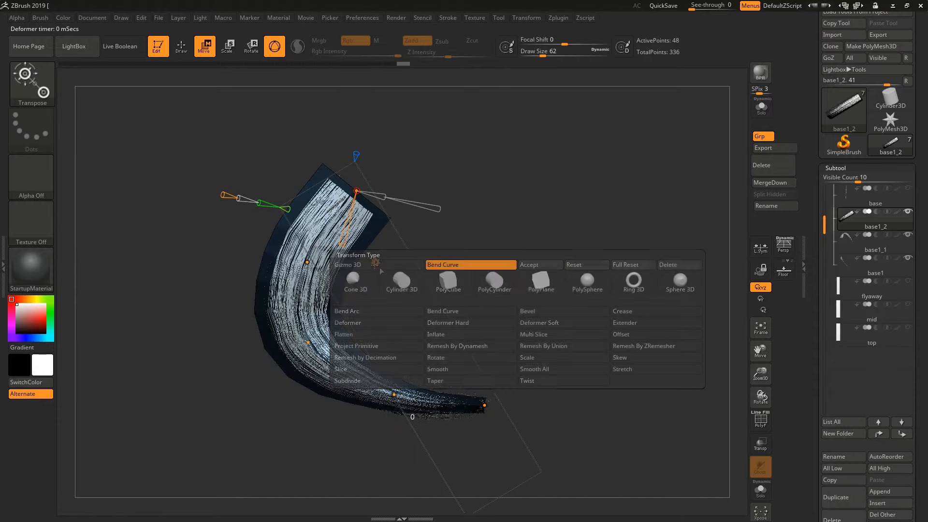
{"action": "left_click", "coordinate": [539, 264]}
Make the third base card's texture transparent and switch to the Move brush
{"action": "left_click_drag", "start_coordinate": [921, 483], "coordinate": [924, 309]}
{"action": "left_click", "coordinate": [862, 450]}
{"action": "left_click", "coordinate": [832, 396]}
{"action": "mouse_move", "coordinate": [676, 309]}
{"action": "left_mouse_down"}
{"action": "mouse_move", "coordinate": [610, 351]}
{"action": "mouse_move", "coordinate": [546, 328]}
{"action": "mouse_move", "coordinate": [638, 347]}
{"action": "mouse_move", "coordinate": [604, 300]}
{"action": "left_mouse_up"}
{"action": "key", "text": "b"}
{"action": "key", "text": "m"}
{"action": "key", "text": "v"}
Move the mid subtool above flyaway and put it in a new subtool folder named MID
{"action": "left_click", "coordinate": [848, 139]}
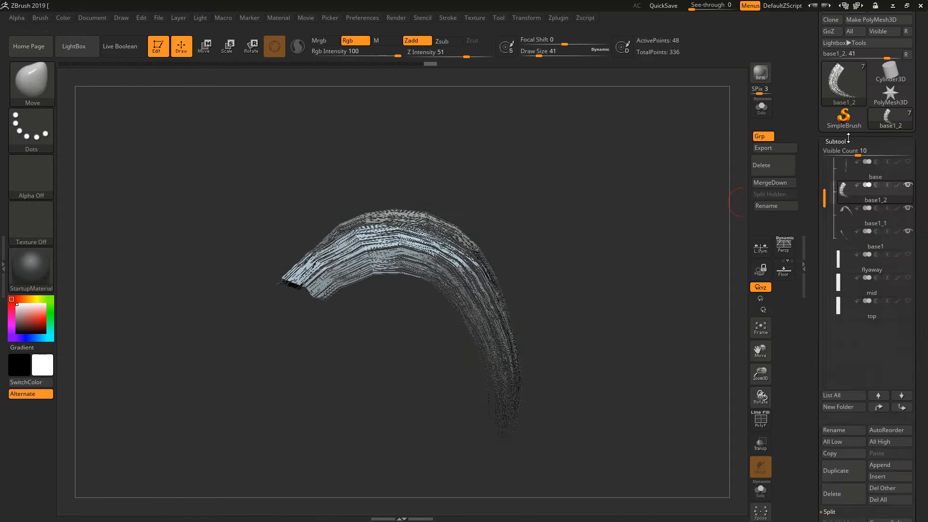
{"action": "left_click", "coordinate": [847, 290]}
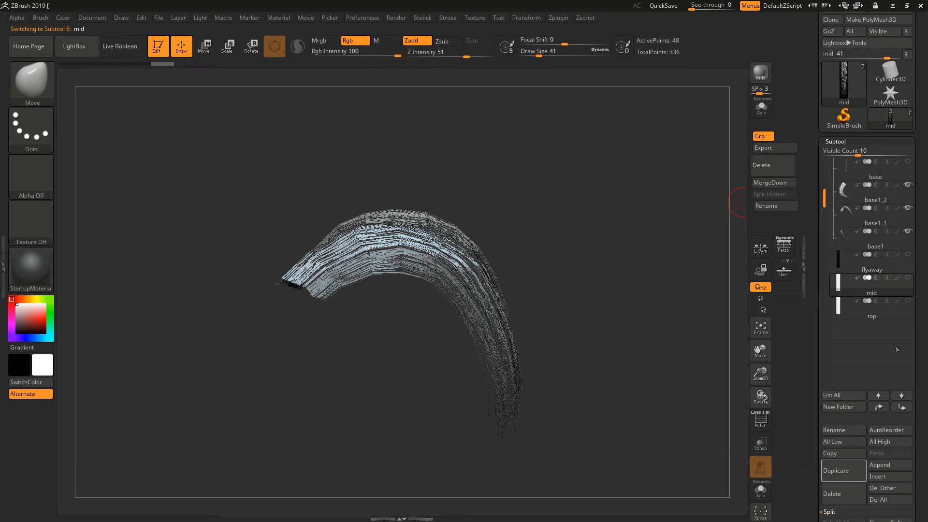
{"action": "left_click", "coordinate": [883, 407]}
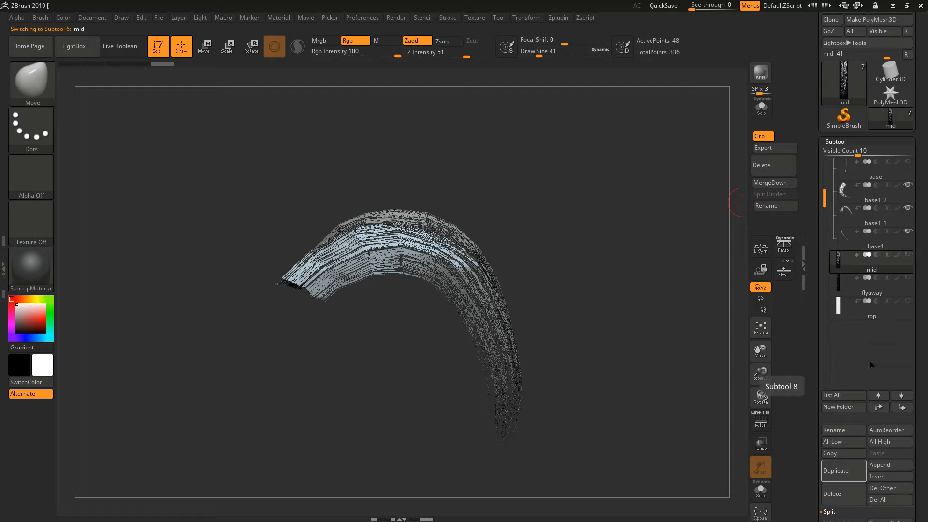
{"action": "left_click", "coordinate": [839, 412]}
{"action": "type", "text": "MI"}
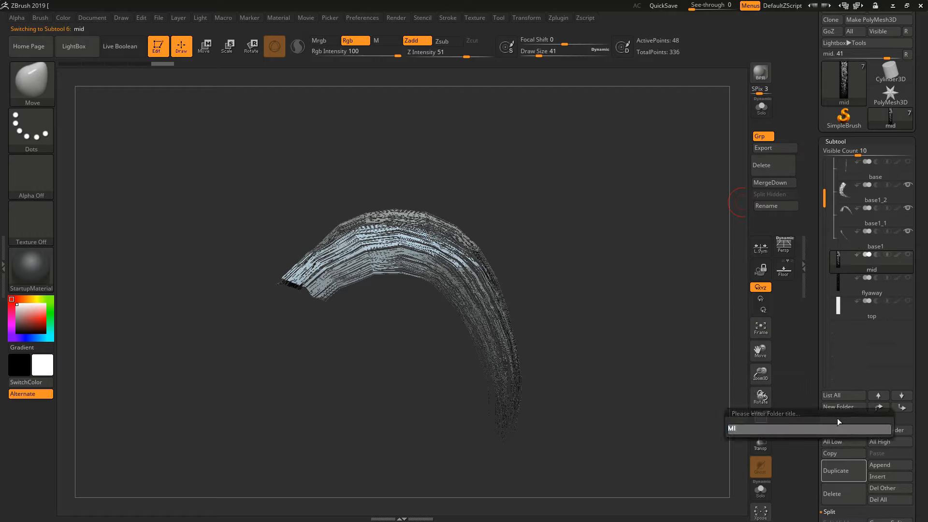
{"action": "type", "text": "D"}
{"action": "key", "text": "Return"}
{"action": "scroll", "coordinate": [879, 91], "scroll_direction": "up", "scroll_amount": 2}
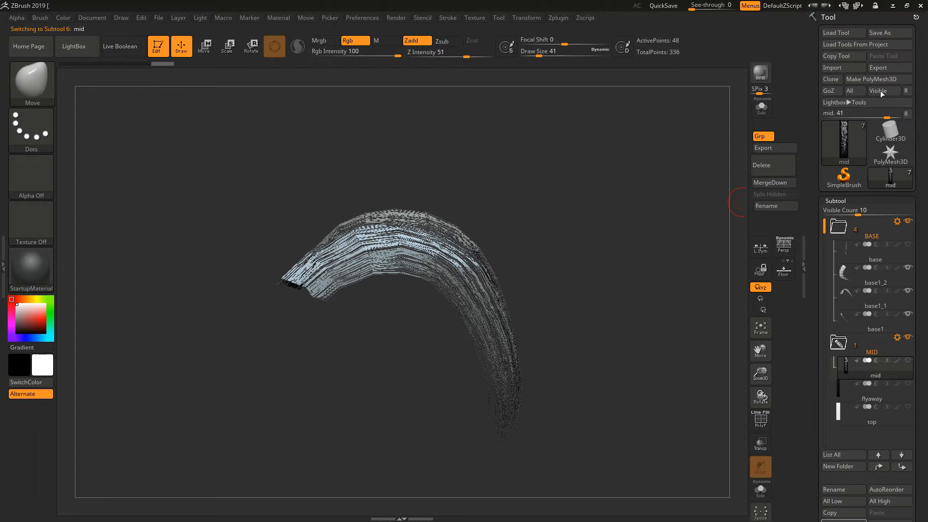
Duplicate the mid card and bend the copy over the base strands with Bend Curve
{"action": "left_click", "coordinate": [883, 34]}
{"action": "left_click_drag", "start_coordinate": [923, 500], "coordinate": [924, 229]}
{"action": "left_click", "coordinate": [832, 265]}
{"action": "key", "text": "w"}
{"action": "left_click_drag", "start_coordinate": [560, 237], "coordinate": [450, 188], "text": "alt"}
{"action": "left_click", "coordinate": [583, 258]}
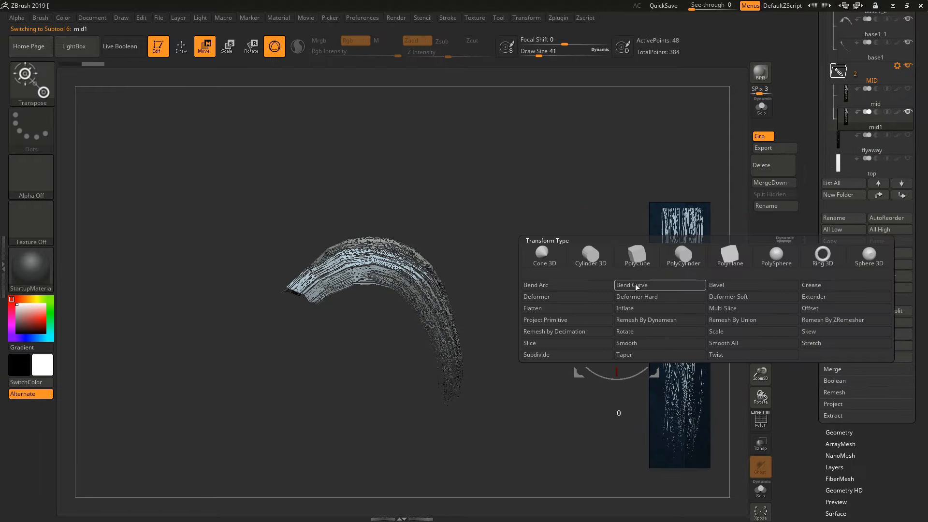
{"action": "left_click", "coordinate": [635, 284]}
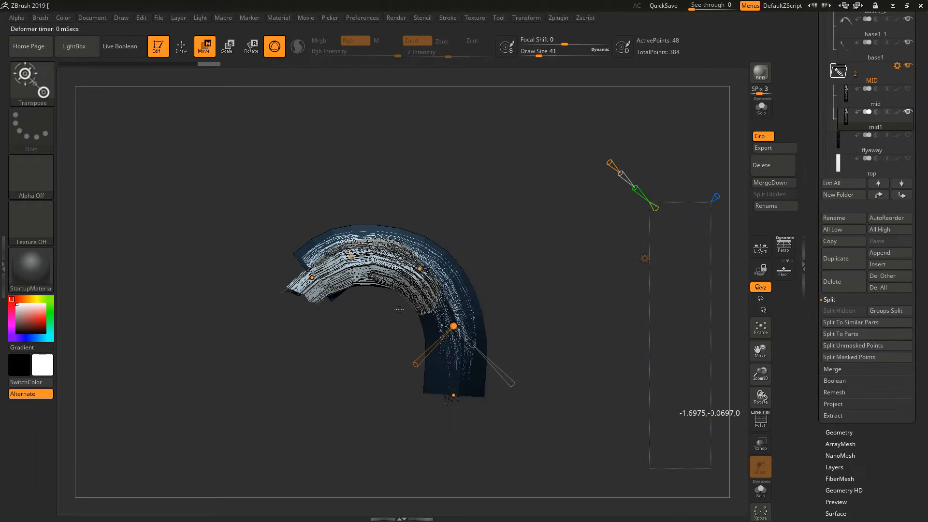
Adjust the first mid copy's root, crown and tip curve points to match the arc of the base strands
{"action": "left_click_drag", "start_coordinate": [399, 309], "coordinate": [478, 337], "text": "alt"}
{"action": "left_click_drag", "start_coordinate": [328, 295], "coordinate": [291, 331]}
{"action": "left_click_drag", "start_coordinate": [568, 378], "coordinate": [547, 381]}
{"action": "left_click_drag", "start_coordinate": [394, 260], "coordinate": [372, 259]}
{"action": "left_click_drag", "start_coordinate": [546, 381], "coordinate": [540, 350]}
{"action": "left_click_drag", "start_coordinate": [603, 309], "coordinate": [454, 309]}
{"action": "left_click_drag", "start_coordinate": [390, 260], "coordinate": [397, 259]}
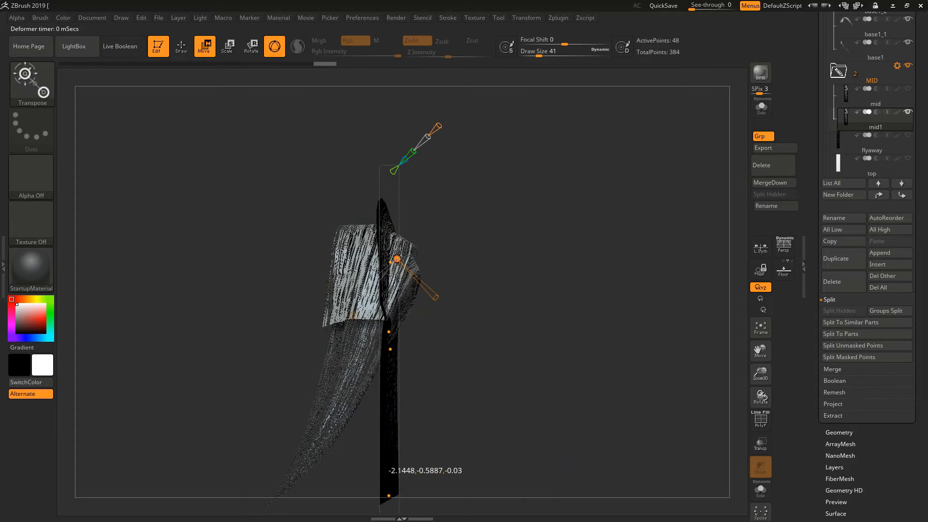
Shift the first mid copy's curve points in depth so the card lies over the base strands
{"action": "left_click_drag", "start_coordinate": [442, 302], "coordinate": [449, 303]}
{"action": "left_click_drag", "start_coordinate": [512, 309], "coordinate": [512, 328]}
{"action": "left_click_drag", "start_coordinate": [570, 309], "coordinate": [512, 309]}
{"action": "left_click_drag", "start_coordinate": [284, 472], "coordinate": [271, 463]}
{"action": "left_click_drag", "start_coordinate": [513, 309], "coordinate": [604, 309]}
{"action": "left_click_drag", "start_coordinate": [579, 271], "coordinate": [560, 209]}
{"action": "left_click_drag", "start_coordinate": [433, 399], "coordinate": [501, 385]}
{"action": "left_click_drag", "start_coordinate": [390, 234], "coordinate": [393, 236]}
{"action": "left_click_drag", "start_coordinate": [580, 309], "coordinate": [512, 309]}
{"action": "left_click_drag", "start_coordinate": [276, 300], "coordinate": [267, 305]}
{"action": "left_click_drag", "start_coordinate": [406, 329], "coordinate": [414, 335]}
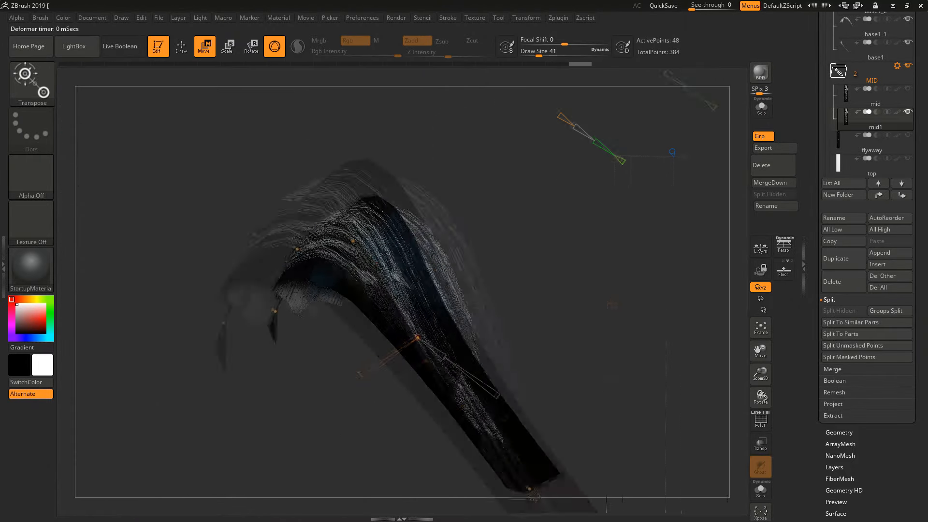
Reposition the curve points near the root and along the lower length of the first mid copy
{"action": "left_click_drag", "start_coordinate": [300, 309], "coordinate": [357, 275]}
{"action": "right_click_drag", "start_coordinate": [357, 275], "coordinate": [424, 258]}
{"action": "left_click_drag", "start_coordinate": [251, 266], "coordinate": [258, 259]}
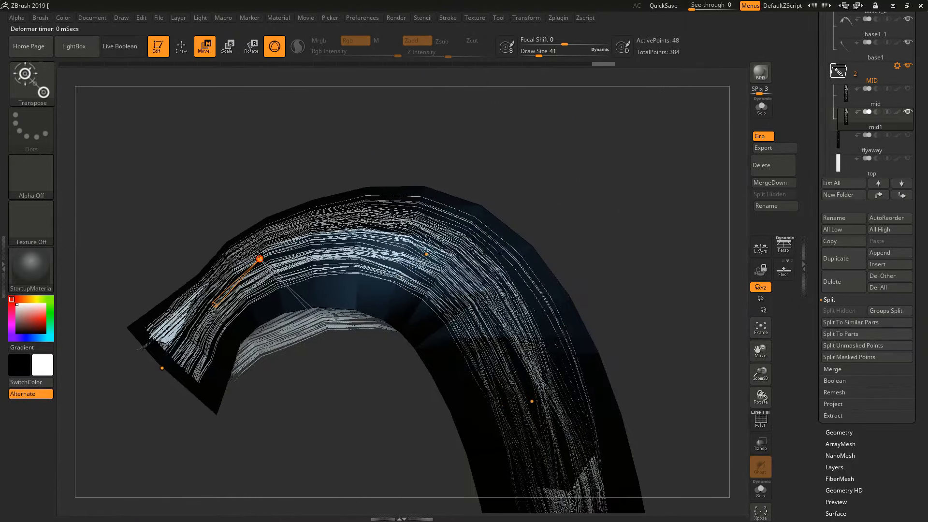
{"action": "right_click_drag", "start_coordinate": [512, 416], "coordinate": [527, 325], "text": "ctrl"}
{"action": "left_click_drag", "start_coordinate": [535, 422], "coordinate": [531, 356]}
{"action": "right_click_drag", "start_coordinate": [530, 357], "coordinate": [488, 349]}
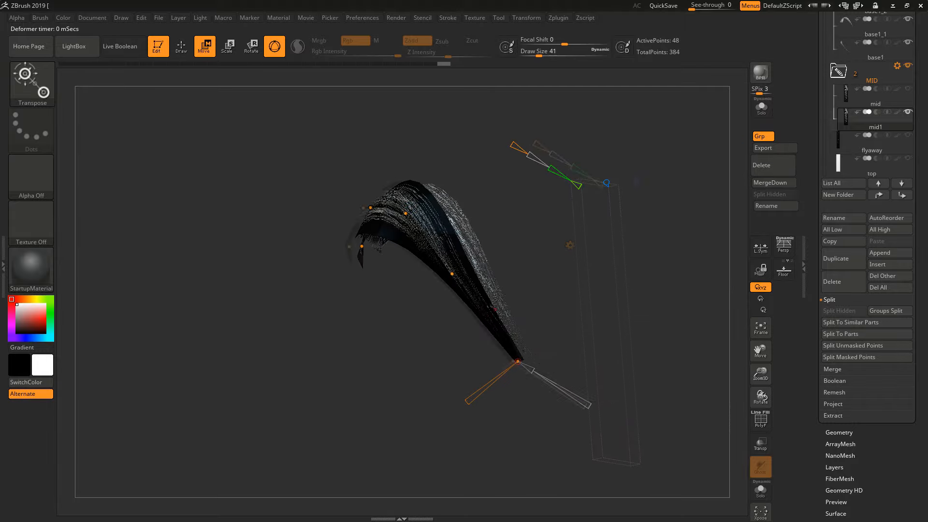
Align the tip and middle curve points of the first mid copy with the falling end of the strands
{"action": "right_click_drag", "start_coordinate": [494, 309], "coordinate": [478, 314]}
{"action": "left_click_drag", "start_coordinate": [515, 360], "coordinate": [517, 385]}
{"action": "left_click_drag", "start_coordinate": [457, 271], "coordinate": [459, 274]}
{"action": "right_click_drag", "start_coordinate": [459, 274], "coordinate": [566, 273]}
{"action": "left_click_drag", "start_coordinate": [565, 273], "coordinate": [560, 281]}
{"action": "right_click_drag", "start_coordinate": [560, 282], "coordinate": [452, 275]}
{"action": "right_click_drag", "start_coordinate": [604, 194], "coordinate": [614, 235], "text": "ctrl"}
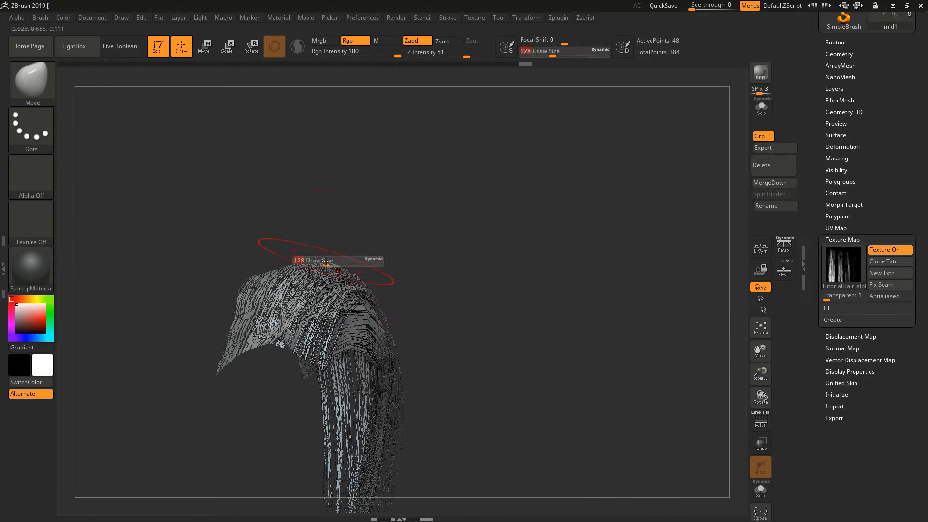
Set the first mid copy's texture transparency to 0 and reshape its edges with the Move brush at draw size 149
{"action": "left_click_drag", "start_coordinate": [827, 299], "coordinate": [822, 299]}
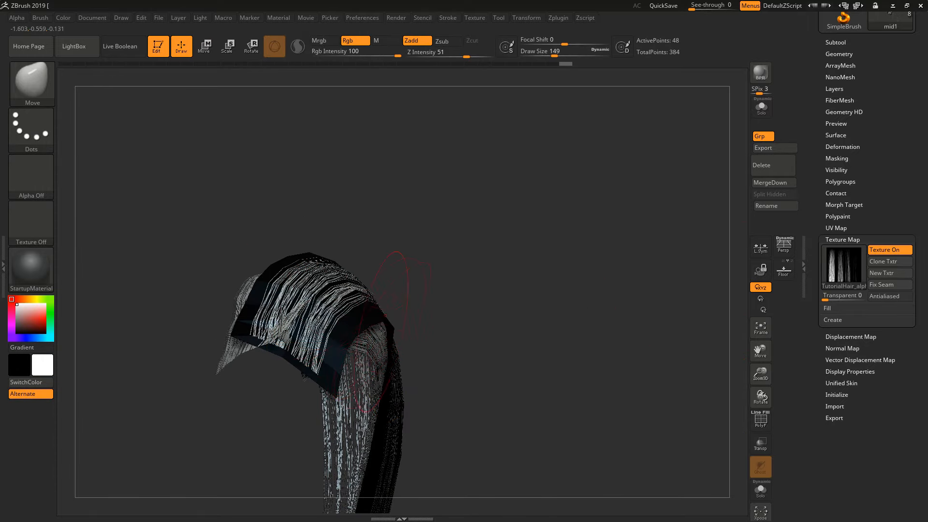
{"action": "left_click_drag", "start_coordinate": [386, 333], "coordinate": [377, 316]}
{"action": "right_click_drag", "start_coordinate": [377, 316], "coordinate": [338, 333]}
{"action": "left_click_drag", "start_coordinate": [333, 372], "coordinate": [347, 362]}
{"action": "right_click_drag", "start_coordinate": [348, 363], "coordinate": [419, 372]}
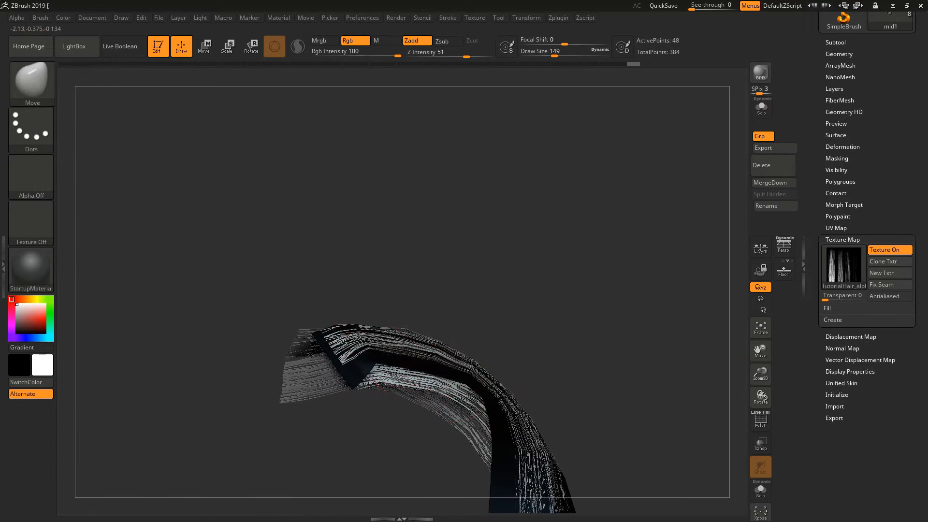
{"action": "left_click_drag", "start_coordinate": [531, 417], "coordinate": [517, 425]}
{"action": "right_click_drag", "start_coordinate": [517, 425], "coordinate": [501, 438]}
Set the first mid copy's texture transparency to 3
{"action": "left_click", "coordinate": [830, 298]}
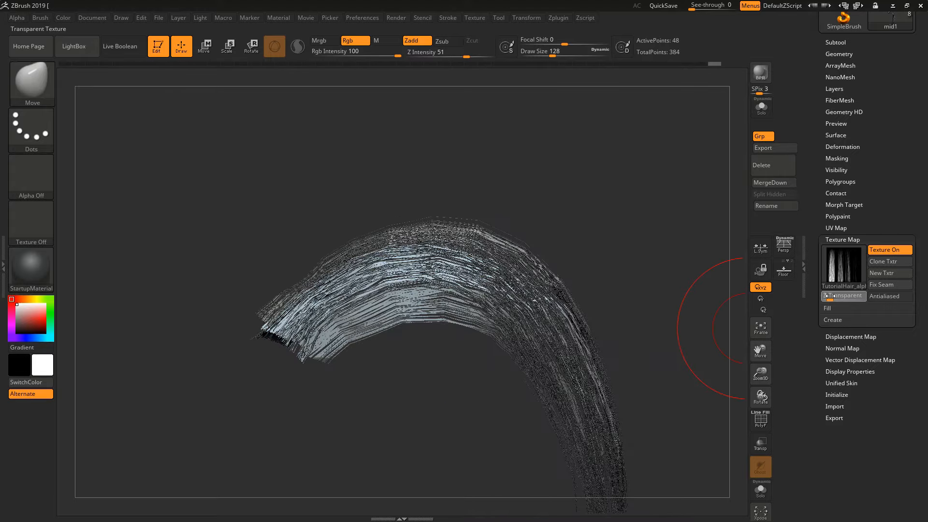
{"action": "right_click_drag", "start_coordinate": [715, 348], "coordinate": [657, 347]}
{"action": "right_click_drag", "start_coordinate": [577, 343], "coordinate": [595, 386]}
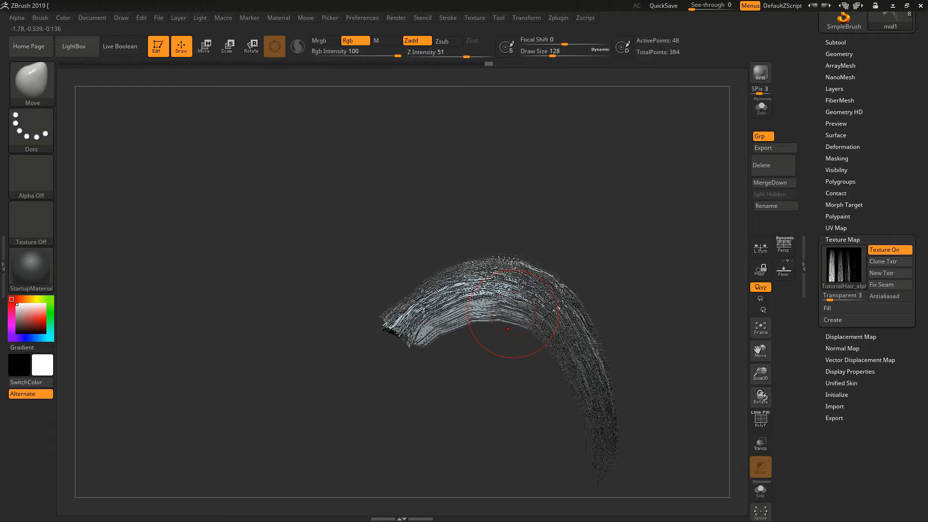
{"action": "mouse_move", "coordinate": [508, 329]}
{"action": "right_mouse_down"}
{"action": "mouse_move", "coordinate": [441, 298]}
{"action": "mouse_move", "coordinate": [392, 395]}
{"action": "mouse_move", "coordinate": [468, 364]}
{"action": "mouse_move", "coordinate": [515, 327]}
{"action": "right_mouse_up"}
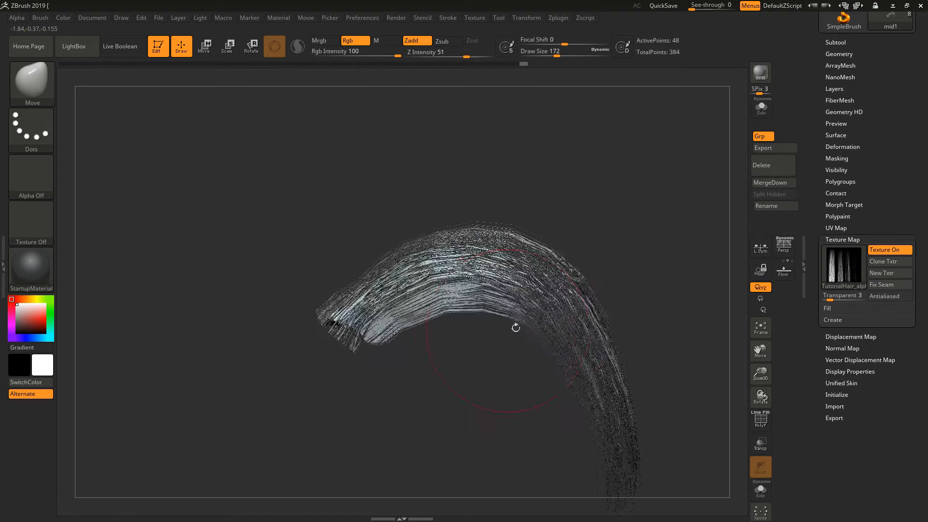
Select the original mid card in the subtool list and duplicate it for a second mid strand
{"action": "left_click_drag", "start_coordinate": [902, 171], "coordinate": [902, 213]}
{"action": "left_click", "coordinate": [853, 83]}
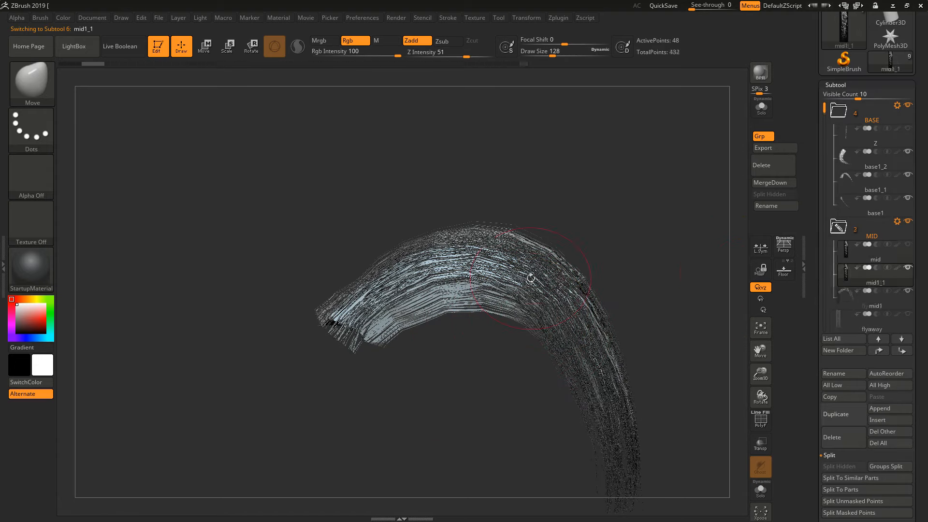
{"action": "right_click_drag", "start_coordinate": [530, 277], "coordinate": [454, 390], "text": "ctrl"}
Apply Bend Curve to the second mid copy and pull its curve points along the existing strands
{"action": "key", "text": "w"}
{"action": "left_click", "coordinate": [471, 236]}
{"action": "left_click", "coordinate": [505, 265]}
{"action": "left_click_drag", "start_coordinate": [506, 197], "coordinate": [287, 263]}
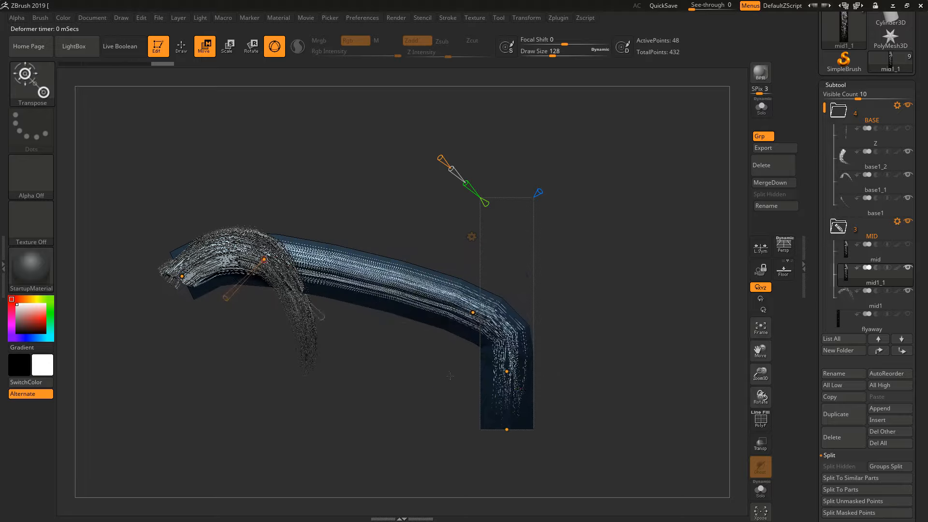
{"action": "left_click_drag", "start_coordinate": [507, 371], "coordinate": [358, 327]}
Fit the second mid copy's curve points in depth and bring its tip in line with the strands' lower end
{"action": "right_click_drag", "start_coordinate": [171, 292], "coordinate": [184, 391]}
{"action": "left_click_drag", "start_coordinate": [167, 288], "coordinate": [221, 292]}
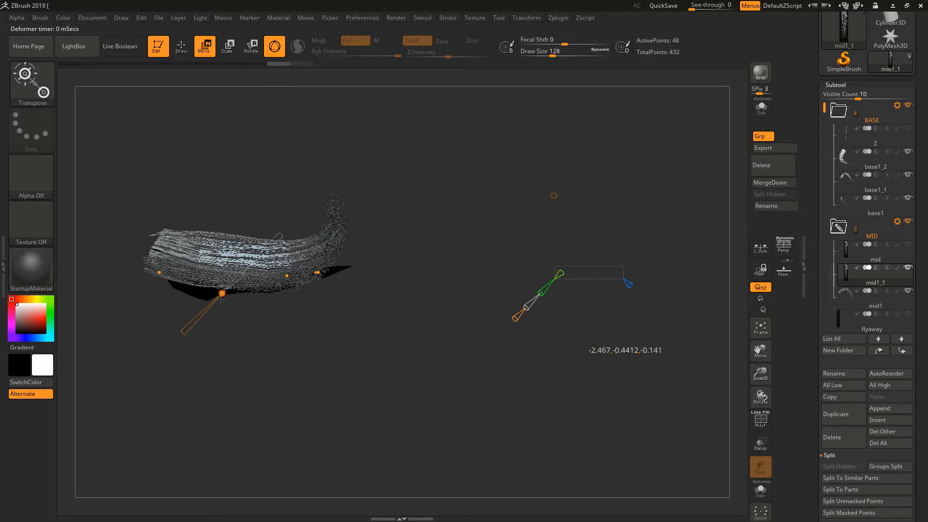
{"action": "right_click_drag", "start_coordinate": [222, 292], "coordinate": [386, 207]}
{"action": "left_click_drag", "start_coordinate": [646, 407], "coordinate": [627, 405]}
{"action": "right_click_drag", "start_coordinate": [607, 335], "coordinate": [406, 289]}
{"action": "left_click_drag", "start_coordinate": [380, 282], "coordinate": [372, 271]}
{"action": "right_click_drag", "start_coordinate": [452, 309], "coordinate": [290, 295]}
{"action": "left_click_drag", "start_coordinate": [259, 279], "coordinate": [263, 271]}
{"action": "right_click_drag", "start_coordinate": [271, 348], "coordinate": [540, 357]}
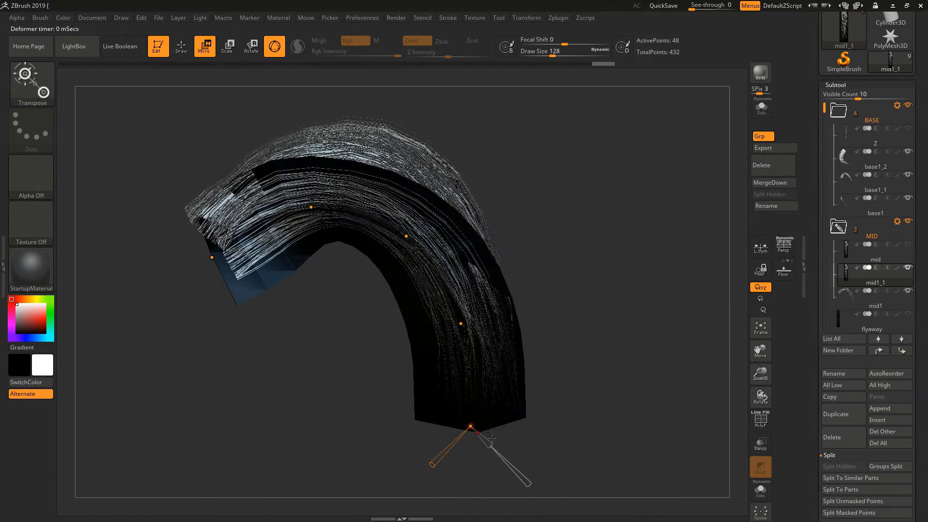
{"action": "left_click_drag", "start_coordinate": [470, 426], "coordinate": [495, 423]}
Set the second mid copy's texture transparency to 3
{"action": "left_click_drag", "start_coordinate": [918, 450], "coordinate": [918, 188]}
{"action": "left_click_drag", "start_coordinate": [918, 493], "coordinate": [918, 58]}
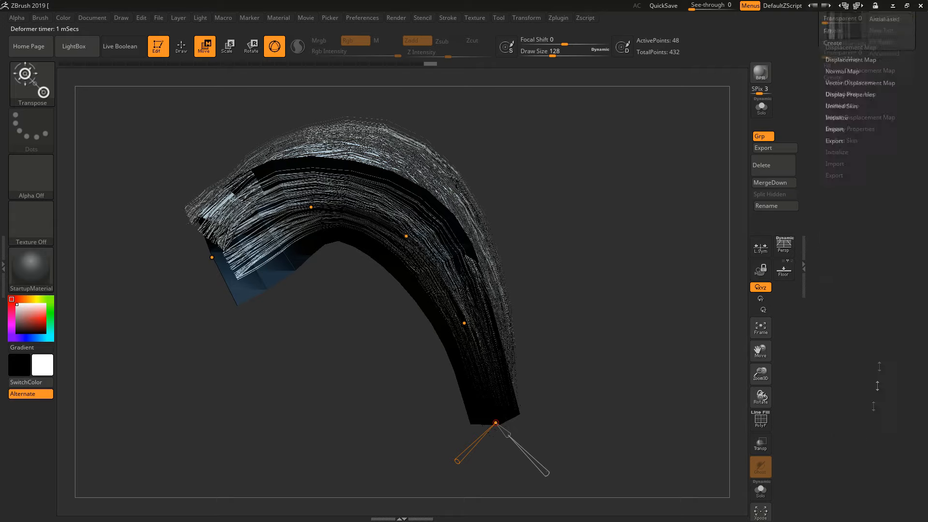
{"action": "left_click", "coordinate": [842, 45]}
{"action": "left_click", "coordinate": [841, 175]}
Accept the second mid copy's Bend Curve deformation and switch to the Move brush
{"action": "mouse_move", "coordinate": [398, 226]}
{"action": "right_mouse_down", "text": "alt"}
{"action": "mouse_move", "coordinate": [455, 275]}
{"action": "mouse_move", "coordinate": [455, 217]}
{"action": "right_mouse_up", "text": "alt"}
{"action": "left_click", "coordinate": [683, 241]}
{"action": "left_click", "coordinate": [697, 251]}
{"action": "key", "text": "b"}
{"action": "key", "text": "m"}
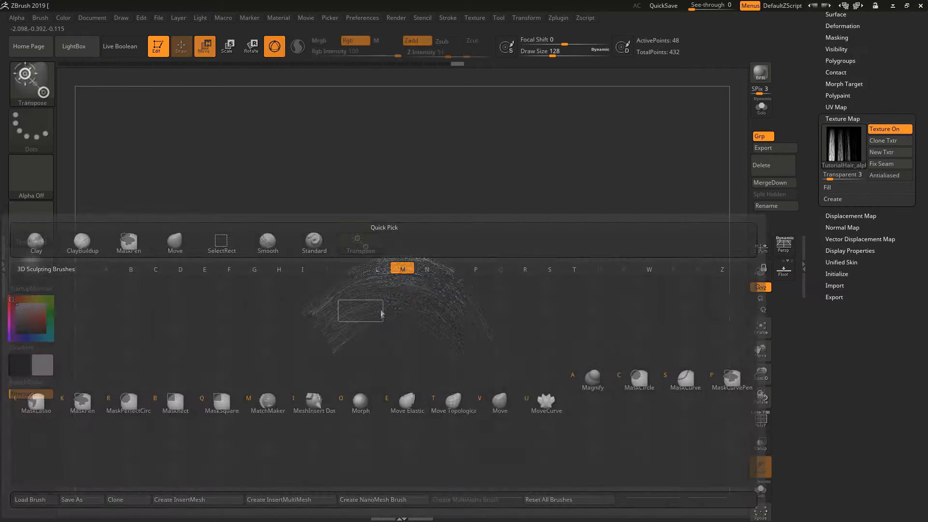
{"action": "key", "text": "v"}
Shape the second mid copy's root end against the underlying strands with the Move brush
{"action": "right_click_drag", "start_coordinate": [420, 305], "coordinate": [381, 333]}
{"action": "left_click_drag", "start_coordinate": [382, 290], "coordinate": [367, 270]}
{"action": "right_click_drag", "start_coordinate": [488, 270], "coordinate": [541, 232]}
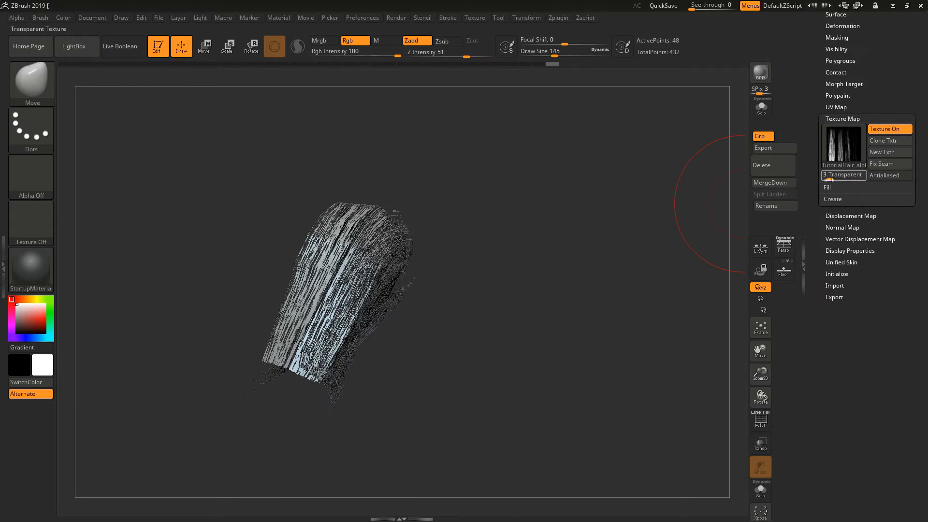
{"action": "left_click_drag", "start_coordinate": [341, 382], "coordinate": [362, 367]}
{"action": "right_click_drag", "start_coordinate": [363, 367], "coordinate": [416, 411]}
{"action": "left_click_drag", "start_coordinate": [338, 415], "coordinate": [326, 387]}
{"action": "mouse_move", "coordinate": [326, 386]}
{"action": "right_mouse_down"}
{"action": "mouse_move", "coordinate": [358, 410]}
{"action": "mouse_move", "coordinate": [425, 416]}
{"action": "right_mouse_up"}
{"action": "left_click_drag", "start_coordinate": [367, 411], "coordinate": [353, 396]}
Push the root edge and corners of the second mid copy closer to the underlying strands
{"action": "right_click_drag", "start_coordinate": [353, 396], "coordinate": [404, 410]}
{"action": "left_click_drag", "start_coordinate": [404, 401], "coordinate": [355, 390]}
{"action": "right_click_drag", "start_coordinate": [356, 338], "coordinate": [369, 285]}
{"action": "left_click_drag", "start_coordinate": [362, 372], "coordinate": [350, 353]}
{"action": "left_click_drag", "start_coordinate": [360, 406], "coordinate": [350, 386]}
{"action": "right_click_drag", "start_coordinate": [350, 387], "coordinate": [261, 348]}
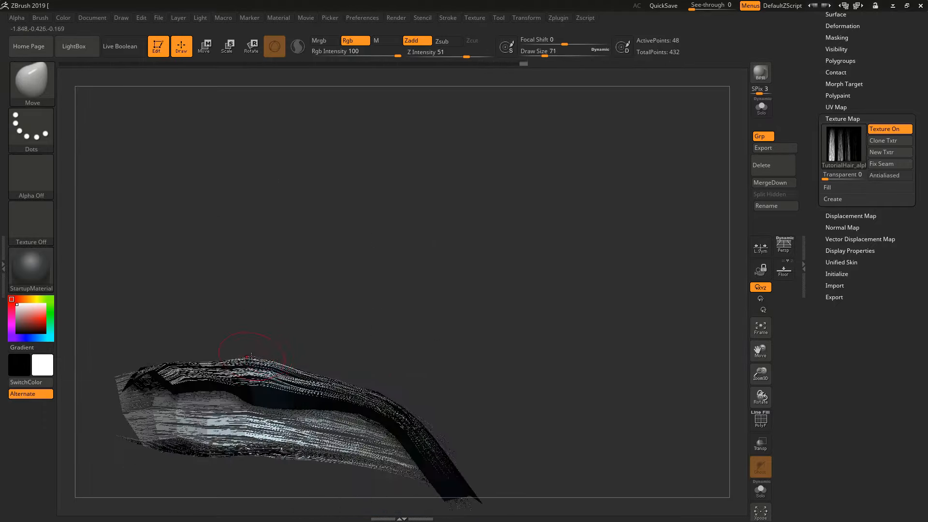
Nudge the second mid copy's surface along its length with the Move brush at draw size 71
{"action": "left_click_drag", "start_coordinate": [251, 357], "coordinate": [246, 370]}
{"action": "right_click_drag", "start_coordinate": [251, 338], "coordinate": [300, 310]}
{"action": "left_click_drag", "start_coordinate": [290, 360], "coordinate": [285, 346]}
{"action": "mouse_move", "coordinate": [309, 289]}
{"action": "right_mouse_down"}
{"action": "mouse_move", "coordinate": [375, 238]}
{"action": "mouse_move", "coordinate": [348, 271]}
{"action": "right_mouse_up"}
{"action": "left_click_drag", "start_coordinate": [338, 333], "coordinate": [329, 314]}
Reduce the Move brush's draw size to 17
{"action": "right_click_drag", "start_coordinate": [231, 270], "coordinate": [338, 270], "text": "alt"}
{"action": "mouse_move", "coordinate": [338, 328]}
{"action": "right_mouse_down", "text": "ctrl"}
{"action": "mouse_move", "coordinate": [311, 294]}
{"action": "mouse_move", "coordinate": [426, 290]}
{"action": "mouse_move", "coordinate": [430, 302]}
{"action": "right_mouse_up", "text": "ctrl"}
{"action": "right_click_drag", "start_coordinate": [450, 338], "coordinate": [347, 348]}
{"action": "key", "text": "s"}
{"action": "left_click_drag", "start_coordinate": [425, 364], "coordinate": [419, 365]}
{"action": "right_click_drag", "start_coordinate": [419, 290], "coordinate": [416, 271], "text": "ctrl"}
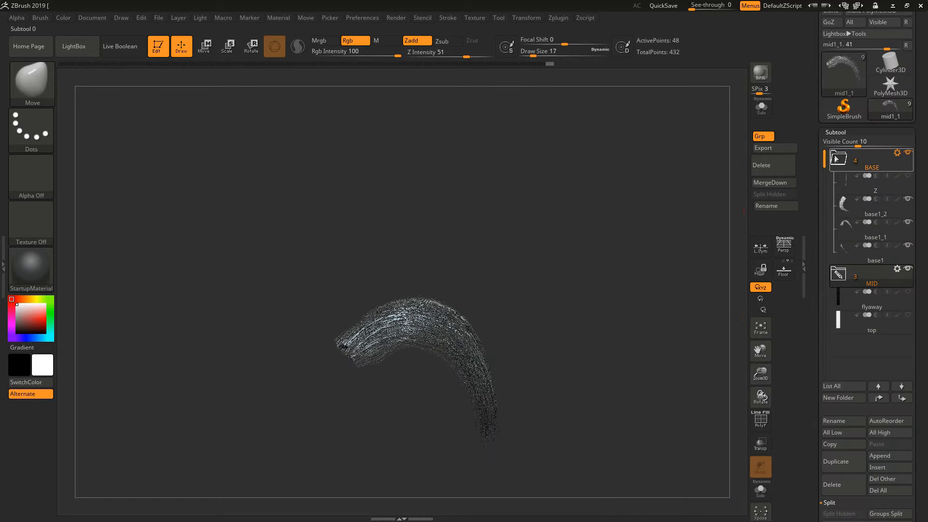
Name the top card's new subtool folder TOP and duplicate the top card inside it
{"action": "type", "text": "TOP"}
{"action": "key", "text": "Return"}
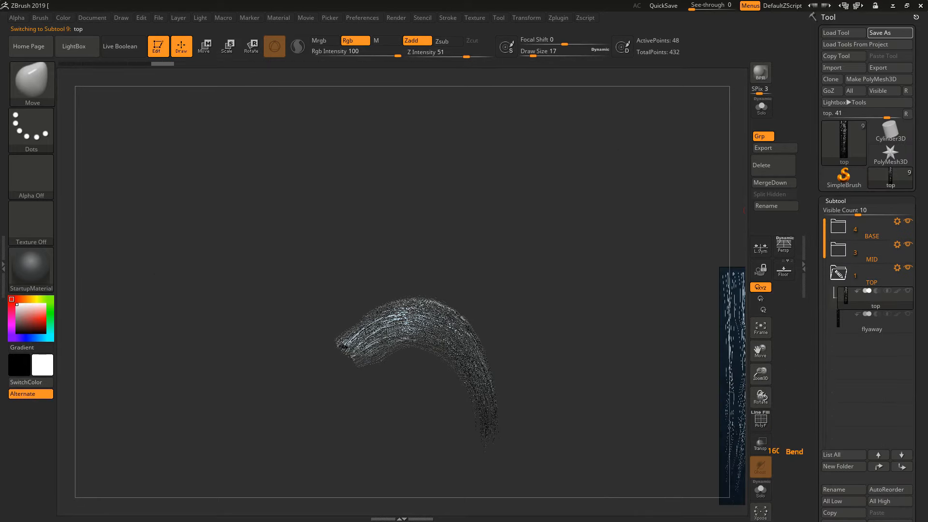
{"action": "left_click_drag", "start_coordinate": [920, 513], "coordinate": [924, 316]}
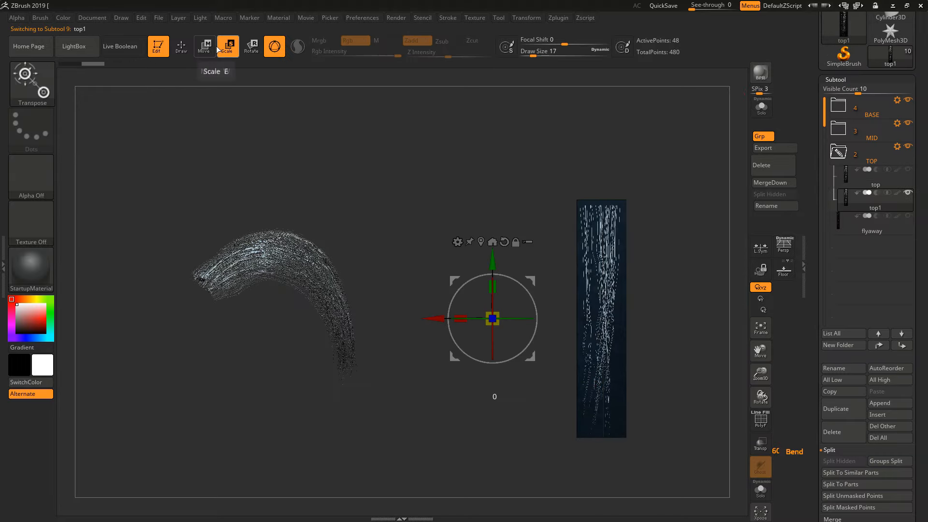
Apply Bend Curve to the top copy and pull its curve points into an arc over the existing strands
{"action": "left_click", "coordinate": [517, 242]}
{"action": "left_click", "coordinate": [544, 270]}
{"action": "left_click_drag", "start_coordinate": [602, 200], "coordinate": [226, 273]}
{"action": "left_click_drag", "start_coordinate": [602, 437], "coordinate": [338, 385]}
{"action": "left_click_drag", "start_coordinate": [601, 279], "coordinate": [280, 249]}
{"action": "left_click_drag", "start_coordinate": [602, 357], "coordinate": [372, 292]}
Shift the top copy's curve points in depth from several angles so it follows the layered strands
{"action": "left_click_drag", "start_coordinate": [502, 217], "coordinate": [502, 333]}
{"action": "left_click_drag", "start_coordinate": [339, 232], "coordinate": [517, 232], "text": "alt"}
{"action": "left_click_drag", "start_coordinate": [358, 305], "coordinate": [314, 323]}
{"action": "left_click_drag", "start_coordinate": [431, 304], "coordinate": [414, 323]}
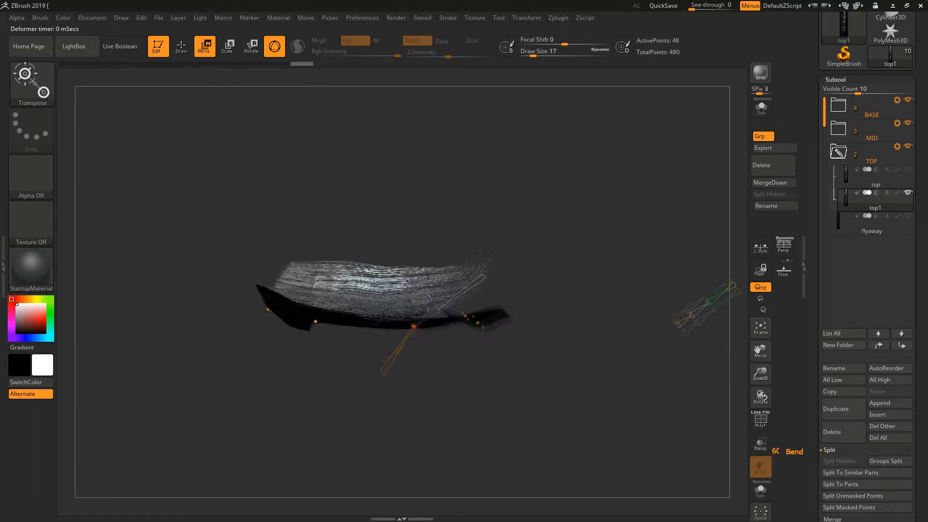
{"action": "left_click_drag", "start_coordinate": [478, 321], "coordinate": [490, 311]}
{"action": "left_click_drag", "start_coordinate": [522, 377], "coordinate": [395, 298]}
{"action": "left_click_drag", "start_coordinate": [531, 342], "coordinate": [476, 273]}
{"action": "left_click_drag", "start_coordinate": [378, 251], "coordinate": [364, 243]}
{"action": "left_click_drag", "start_coordinate": [306, 269], "coordinate": [306, 285]}
{"action": "left_click_drag", "start_coordinate": [579, 309], "coordinate": [580, 367], "text": "alt"}
{"action": "left_click_drag", "start_coordinate": [604, 339], "coordinate": [532, 290]}
Try a higher texture transparency on the top copy and inspect its bend
{"action": "left_click_drag", "start_coordinate": [895, 502], "coordinate": [894, 372]}
{"action": "left_click", "coordinate": [842, 395]}
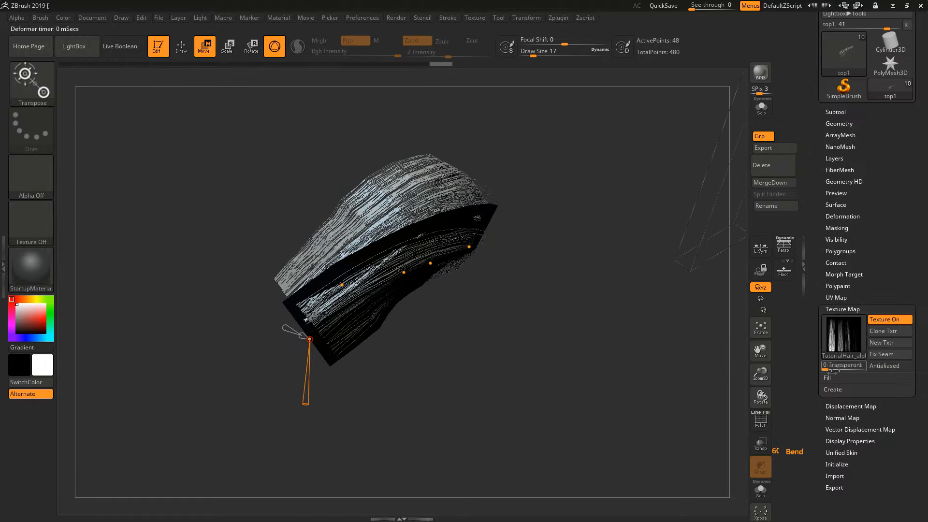
{"action": "left_click_drag", "start_coordinate": [826, 367], "coordinate": [828, 367]}
{"action": "left_click_drag", "start_coordinate": [603, 300], "coordinate": [729, 348]}
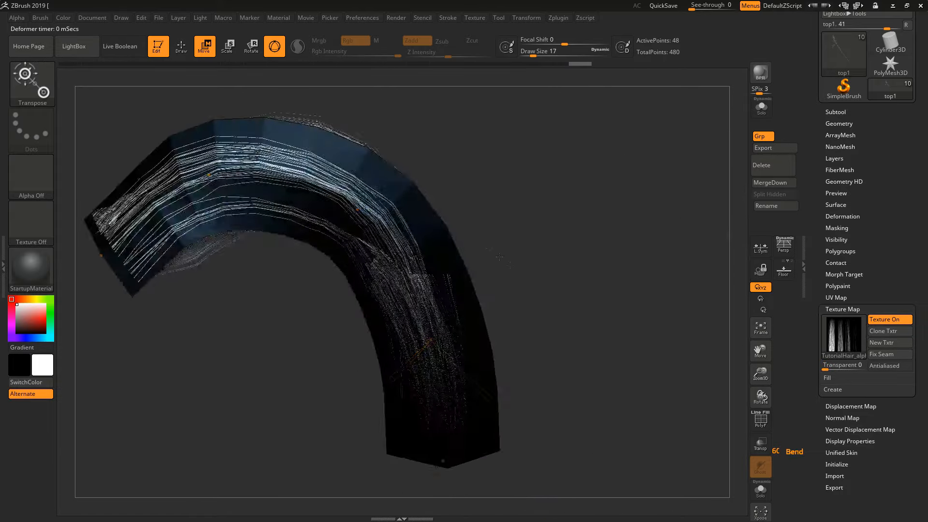
Accept the Bend Curve deformation on the top copy
{"action": "left_click_drag", "start_coordinate": [499, 257], "coordinate": [536, 202], "text": "alt"}
{"action": "left_click", "coordinate": [543, 152]}
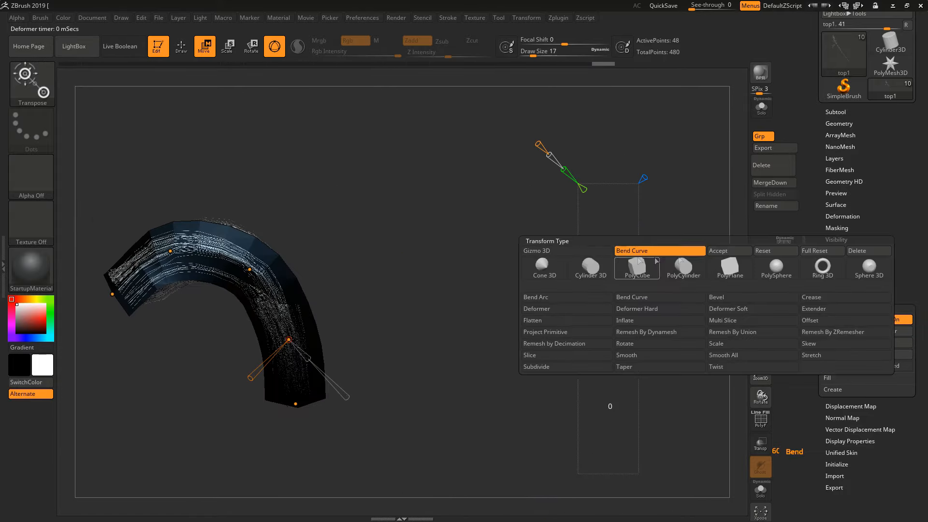
{"action": "left_click", "coordinate": [722, 250]}
Pull the top copy's edges and tip over the underlying strands with the Move brush, working from several angles
{"action": "key", "text": "q"}
{"action": "key", "text": "b"}
{"action": "key", "text": "m"}
{"action": "key", "text": "v"}
{"action": "left_click_drag", "start_coordinate": [338, 270], "coordinate": [401, 261]}
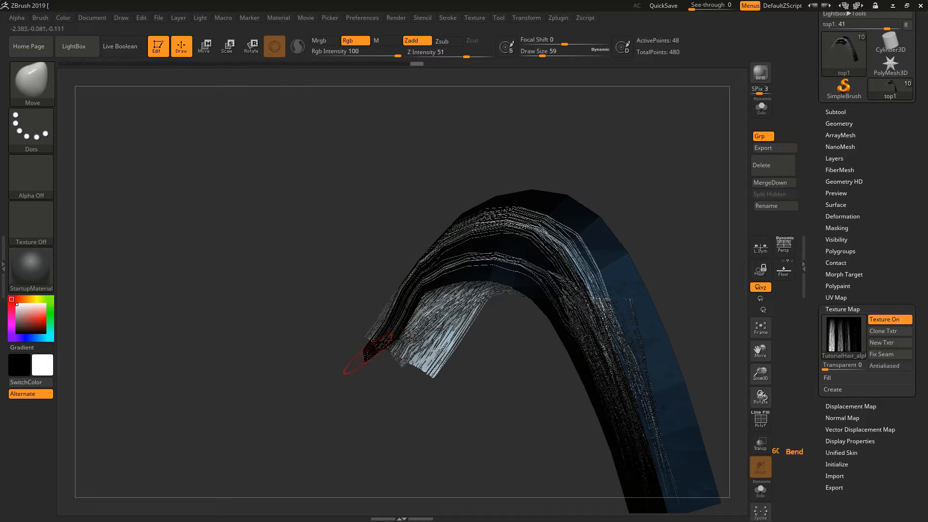
{"action": "left_click_drag", "start_coordinate": [356, 340], "coordinate": [338, 333]}
{"action": "mouse_move", "coordinate": [413, 334]}
{"action": "left_mouse_down"}
{"action": "mouse_move", "coordinate": [446, 292]}
{"action": "mouse_move", "coordinate": [486, 344]}
{"action": "mouse_move", "coordinate": [524, 258]}
{"action": "left_mouse_up"}
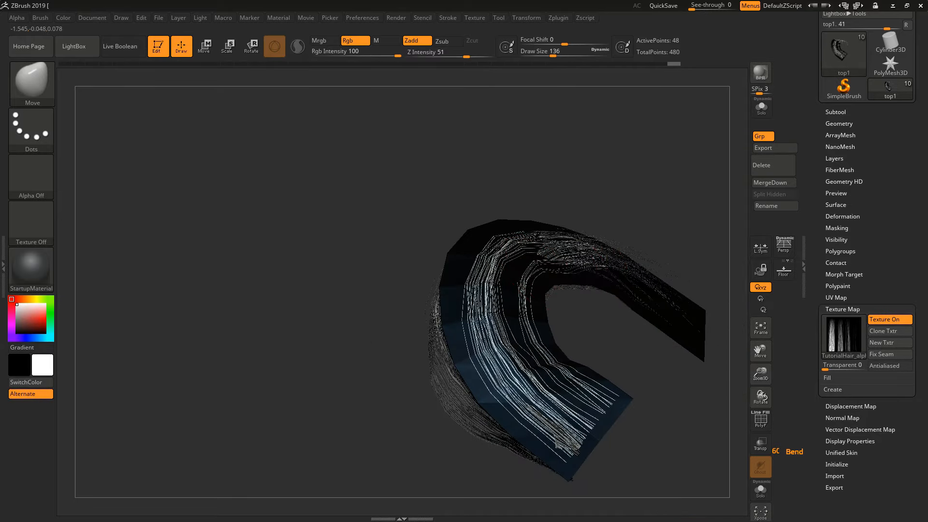
{"action": "left_click", "coordinate": [560, 247], "text": "alt"}
{"action": "mouse_move", "coordinate": [381, 295]}
{"action": "left_mouse_down"}
{"action": "mouse_move", "coordinate": [357, 285]}
{"action": "mouse_move", "coordinate": [372, 271]}
{"action": "left_mouse_up"}
{"action": "left_click", "coordinate": [589, 295], "text": "alt"}
{"action": "mouse_move", "coordinate": [604, 367]}
{"action": "left_mouse_down"}
{"action": "mouse_move", "coordinate": [597, 343]}
{"action": "mouse_move", "coordinate": [528, 300]}
{"action": "mouse_move", "coordinate": [448, 301]}
{"action": "mouse_move", "coordinate": [610, 335]}
{"action": "mouse_move", "coordinate": [623, 382]}
{"action": "mouse_move", "coordinate": [610, 309]}
{"action": "left_mouse_up"}
Select the straight top card in the TOP folder and duplicate it
{"action": "left_click", "coordinate": [835, 111]}
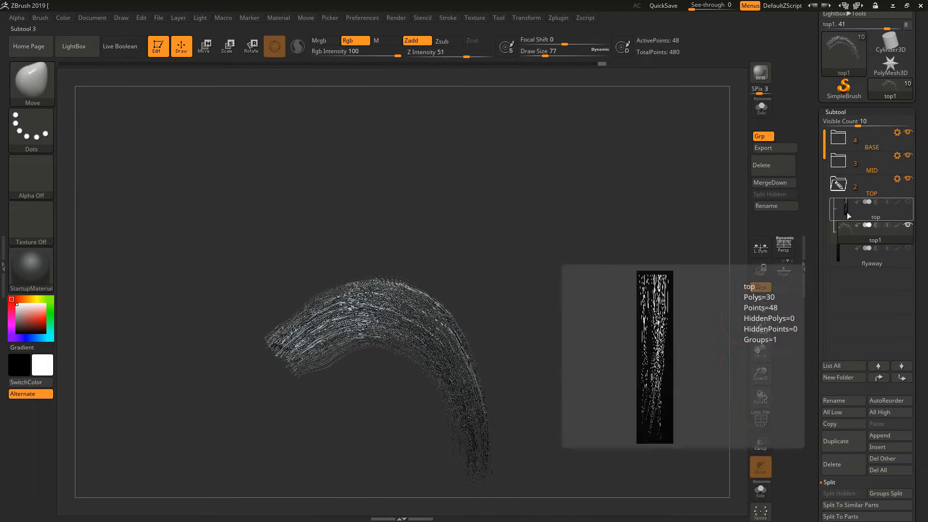
{"action": "left_click", "coordinate": [848, 213]}
{"action": "key", "text": "ctrl+shift+d"}
Apply Bend Curve to the second top copy and pull its curve points into an arc above the hair strand
{"action": "left_click_drag", "start_coordinate": [549, 330], "coordinate": [480, 300], "text": "alt"}
{"action": "key", "text": "w"}
{"action": "left_click", "coordinate": [511, 274]}
{"action": "left_click_drag", "start_coordinate": [580, 311], "coordinate": [288, 339]}
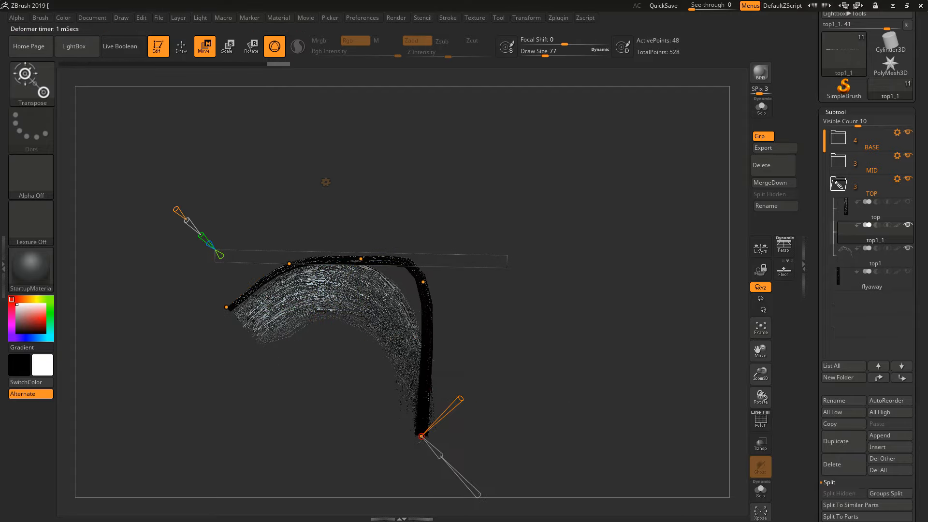
{"action": "left_click_drag", "start_coordinate": [404, 282], "coordinate": [427, 357]}
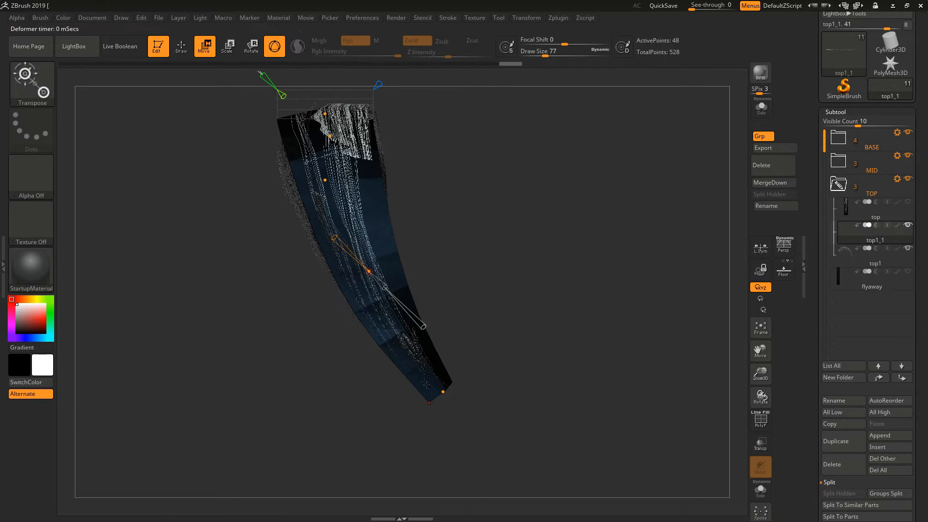
Shift and tilt the second top copy's curve points from several angles so it follows the layered strands
{"action": "right_click_drag", "start_coordinate": [325, 180], "coordinate": [353, 235]}
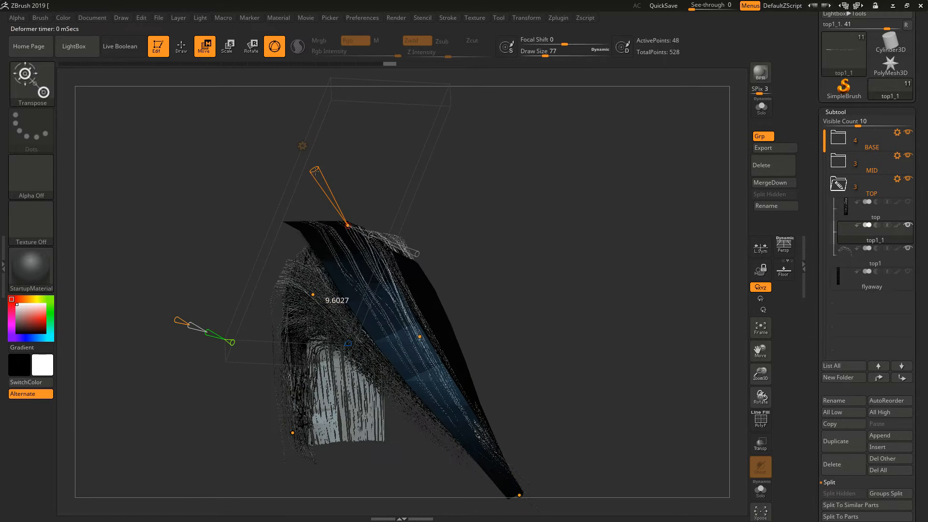
{"action": "left_click_drag", "start_coordinate": [315, 171], "coordinate": [321, 186]}
{"action": "right_click_drag", "start_coordinate": [321, 186], "coordinate": [414, 169]}
{"action": "left_click_drag", "start_coordinate": [414, 169], "coordinate": [269, 232]}
{"action": "right_click_drag", "start_coordinate": [556, 328], "coordinate": [441, 331]}
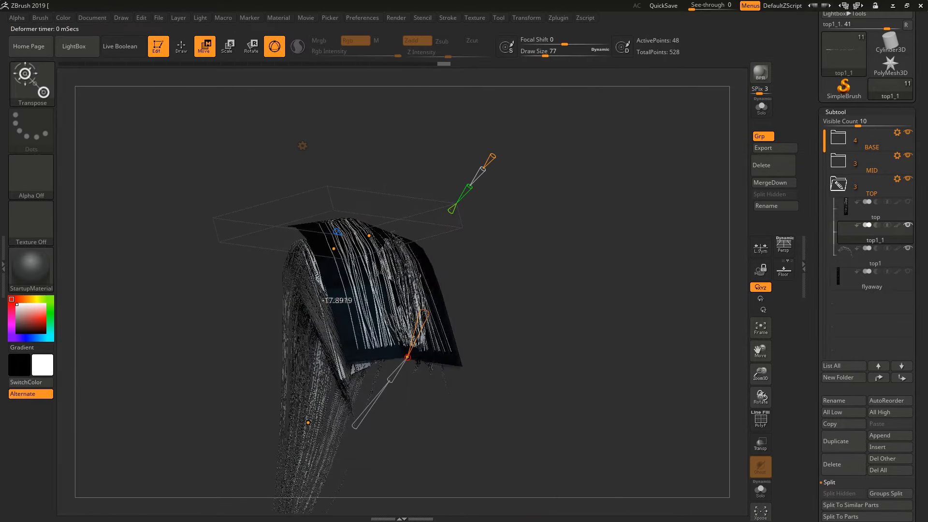
{"action": "right_click_drag", "start_coordinate": [532, 314], "coordinate": [435, 314]}
{"action": "left_click", "coordinate": [329, 236]}
{"action": "right_click_drag", "start_coordinate": [433, 265], "coordinate": [433, 217], "text": "ctrl"}
Open the second top copy's Texture Map settings and adjust its transparency to check the bend
{"action": "left_click_drag", "start_coordinate": [846, 461], "coordinate": [845, 144]}
{"action": "left_click_drag", "start_coordinate": [862, 492], "coordinate": [864, 472]}
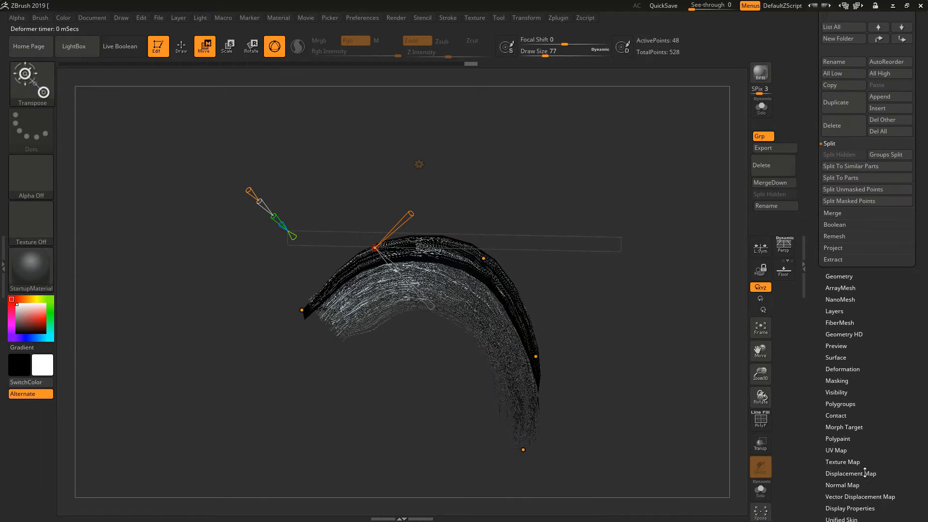
{"action": "left_click", "coordinate": [842, 461]}
{"action": "left_click", "coordinate": [826, 358]}
{"action": "right_click_drag", "start_coordinate": [579, 290], "coordinate": [556, 309]}
Reshape the second top copy's edges and tip with the Move brush so it fits the strand, checking with texture transparency
{"action": "key", "text": "q"}
{"action": "mouse_move", "coordinate": [483, 270]}
{"action": "right_mouse_down", "text": "ctrl"}
{"action": "mouse_move", "coordinate": [483, 300]}
{"action": "mouse_move", "coordinate": [450, 298]}
{"action": "mouse_move", "coordinate": [541, 290]}
{"action": "mouse_move", "coordinate": [468, 261]}
{"action": "right_mouse_up", "text": "ctrl"}
{"action": "left_click", "coordinate": [468, 244], "text": "alt"}
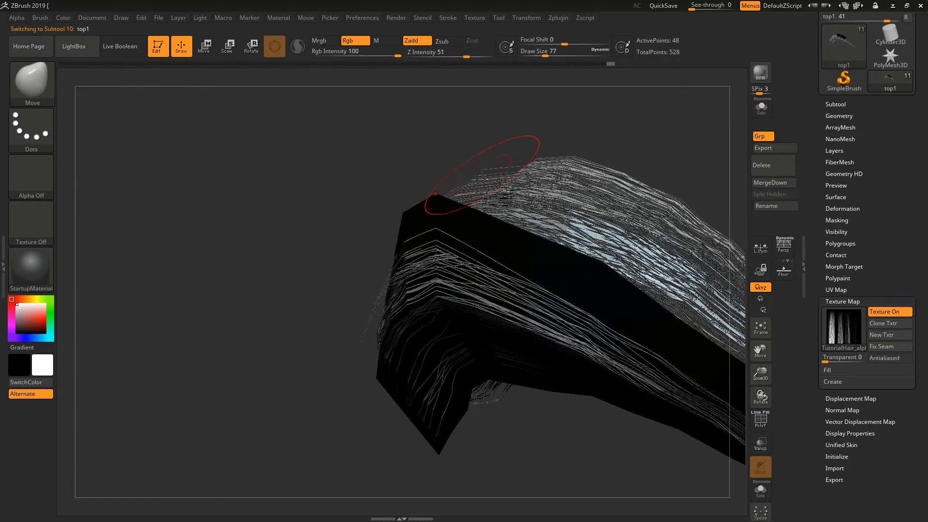
{"action": "key", "text": "1"}
{"action": "left_click_drag", "start_coordinate": [829, 362], "coordinate": [824, 361]}
{"action": "right_click_drag", "start_coordinate": [643, 290], "coordinate": [380, 309]}
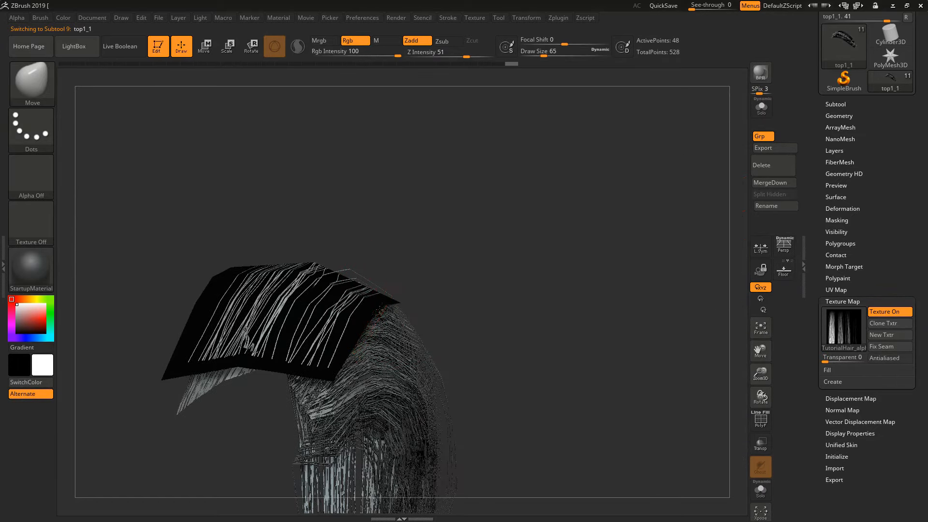
{"action": "left_click_drag", "start_coordinate": [580, 217], "coordinate": [464, 217]}
{"action": "left_click_drag", "start_coordinate": [414, 276], "coordinate": [382, 309]}
{"action": "left_click_drag", "start_coordinate": [309, 232], "coordinate": [285, 242]}
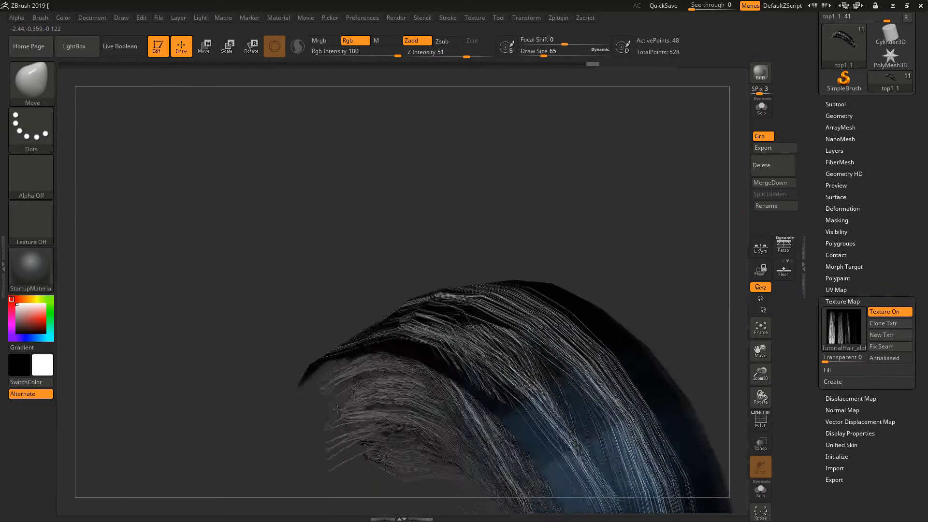
{"action": "left_click_drag", "start_coordinate": [309, 343], "coordinate": [314, 334]}
{"action": "left_click_drag", "start_coordinate": [825, 361], "coordinate": [828, 361]}
{"action": "left_click_drag", "start_coordinate": [570, 232], "coordinate": [604, 270], "text": "alt"}
Put the flyaway card in a new subtool folder named FLY and save the tool
{"action": "left_click", "coordinate": [835, 105]}
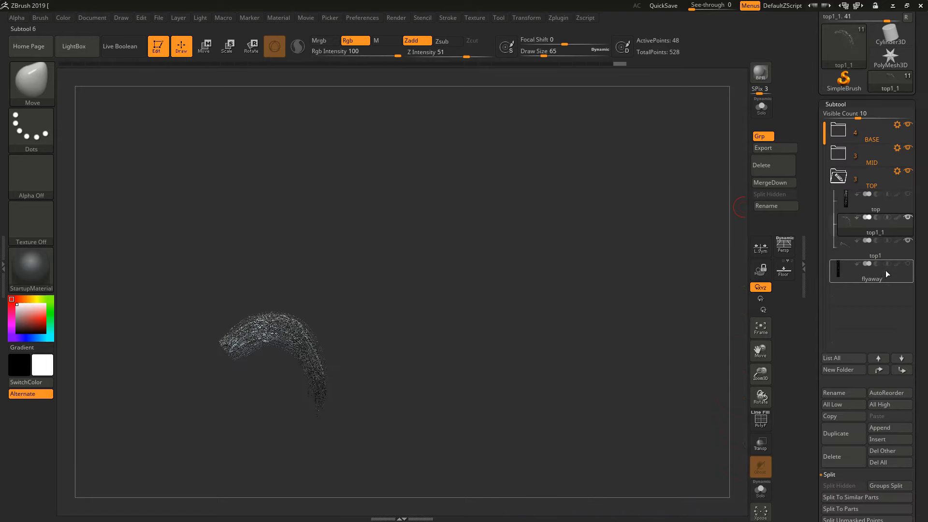
{"action": "scroll", "coordinate": [922, 312], "scroll_direction": "down", "scroll_amount": 2}
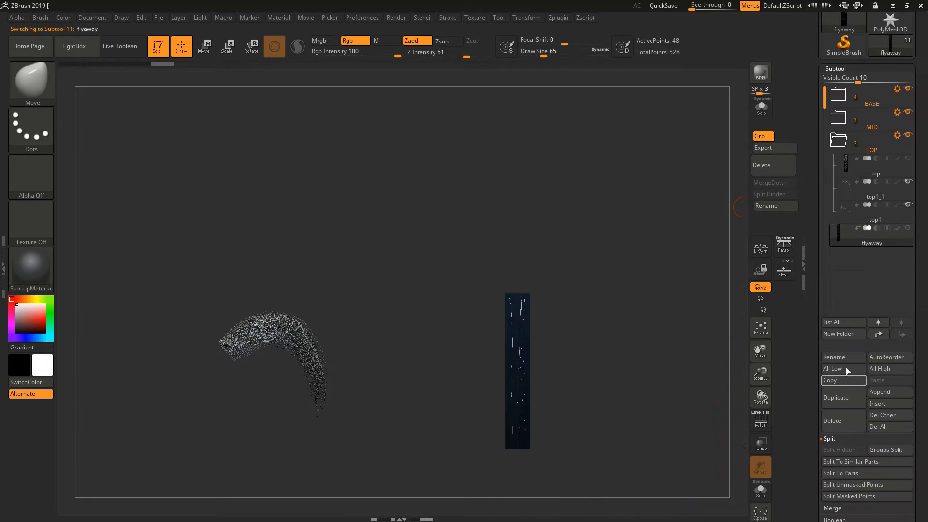
{"action": "left_click", "coordinate": [845, 334]}
{"action": "type", "text": "F"}
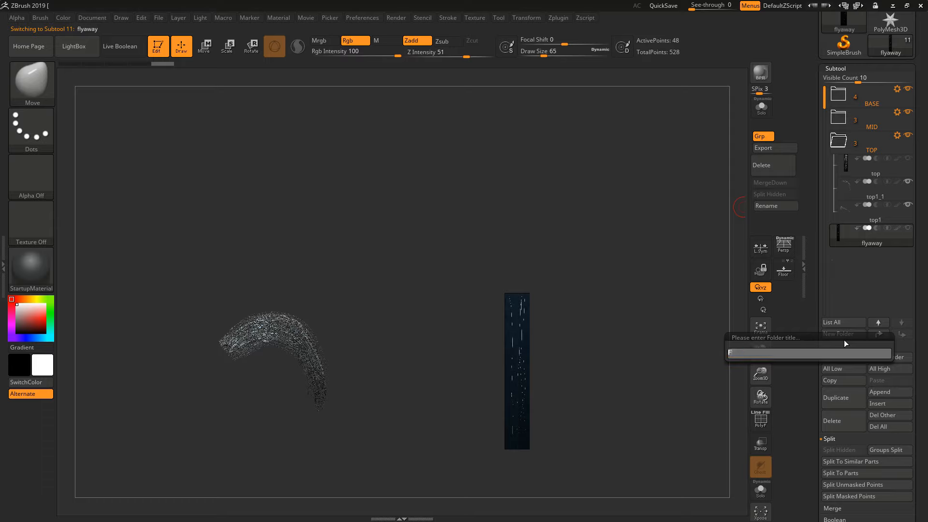
{"action": "type", "text": "LY"}
{"action": "key", "text": "Return"}
{"action": "scroll", "coordinate": [926, 127], "scroll_direction": "up", "scroll_amount": 7}
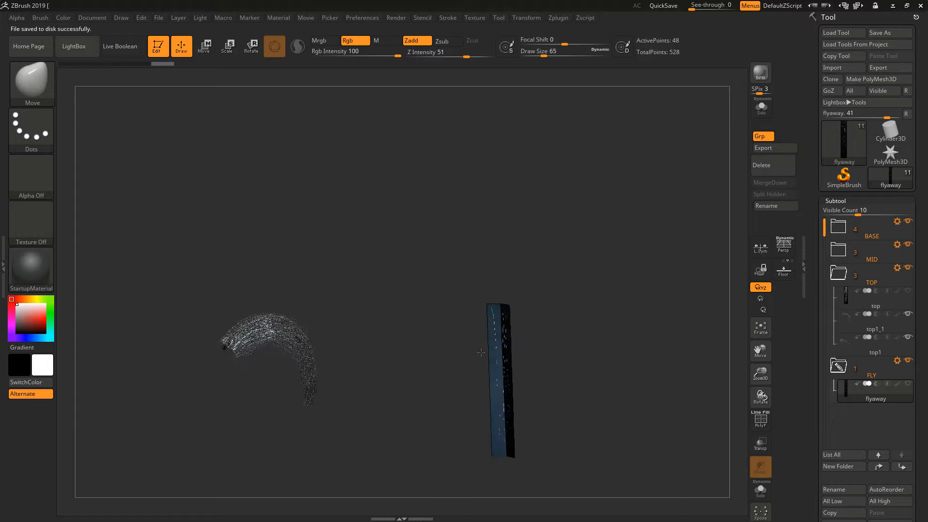
Duplicate the flyaway card, then move and rotate the copy across the hair strand
{"action": "left_click_drag", "start_coordinate": [455, 369], "coordinate": [528, 304], "text": "alt"}
{"action": "left_click_drag", "start_coordinate": [923, 426], "coordinate": [914, 357]}
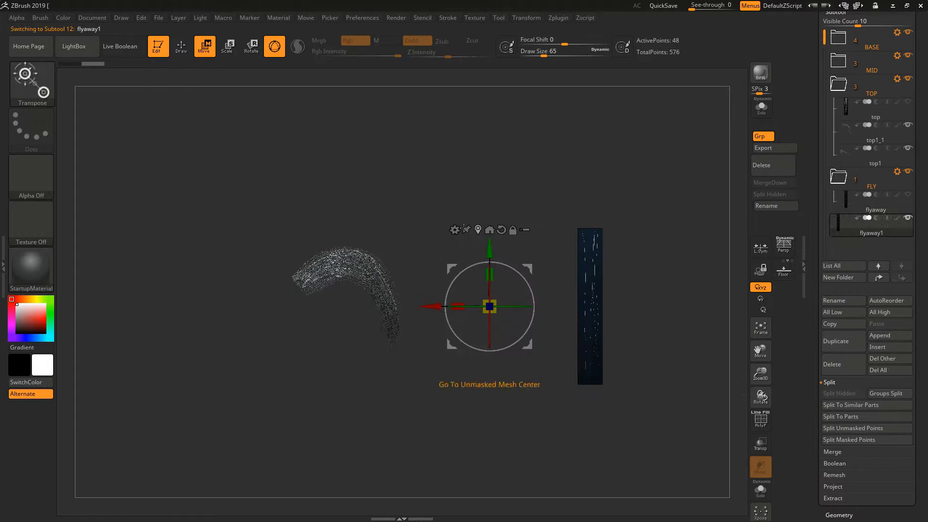
{"action": "left_click", "coordinate": [454, 229]}
{"action": "left_click", "coordinate": [478, 229]}
{"action": "left_click_drag", "start_coordinate": [532, 306], "coordinate": [293, 306]}
{"action": "left_click_drag", "start_coordinate": [394, 345], "coordinate": [375, 308]}
{"action": "left_click_drag", "start_coordinate": [388, 308], "coordinate": [389, 262]}
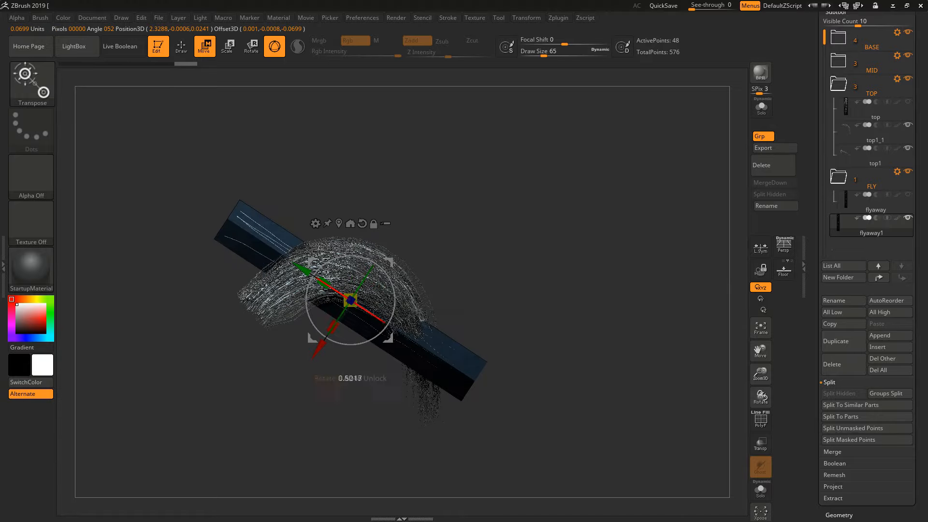
Apply Bend Curve to the flyaway copy and pull its curve points into an arc along the hair strand from several angles
{"action": "left_click", "coordinate": [315, 223]}
{"action": "left_click_drag", "start_coordinate": [378, 333], "coordinate": [294, 336]}
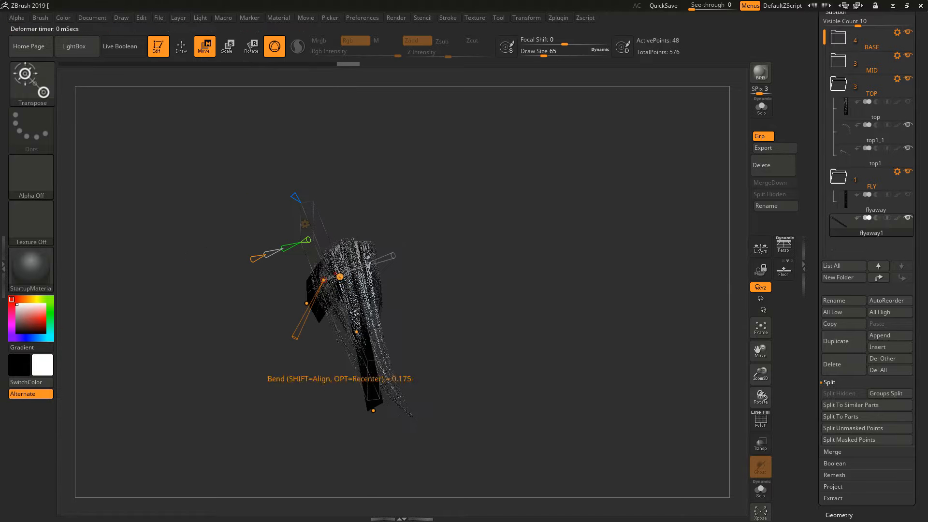
{"action": "left_click_drag", "start_coordinate": [345, 464], "coordinate": [317, 458]}
{"action": "left_click_drag", "start_coordinate": [484, 338], "coordinate": [580, 309]}
{"action": "left_click_drag", "start_coordinate": [270, 411], "coordinate": [296, 416]}
{"action": "left_click_drag", "start_coordinate": [203, 309], "coordinate": [293, 277]}
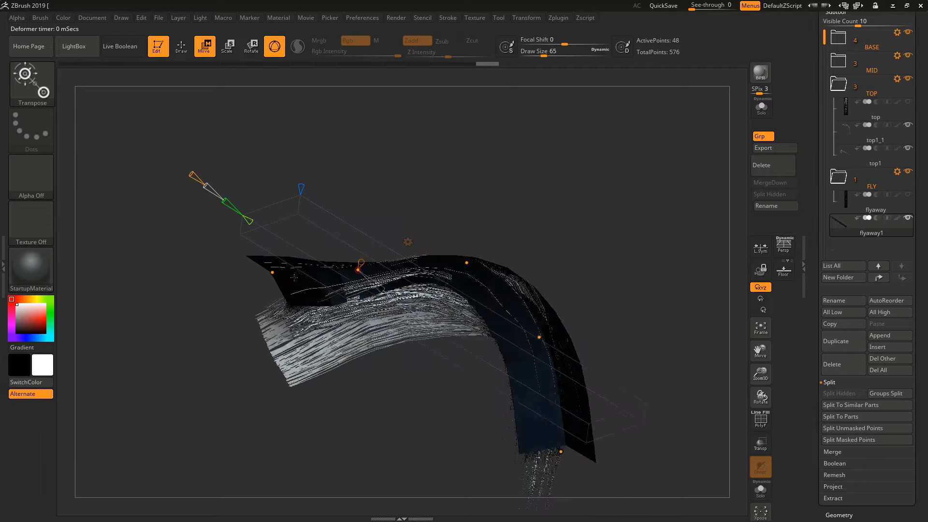
{"action": "left_click_drag", "start_coordinate": [344, 261], "coordinate": [463, 265]}
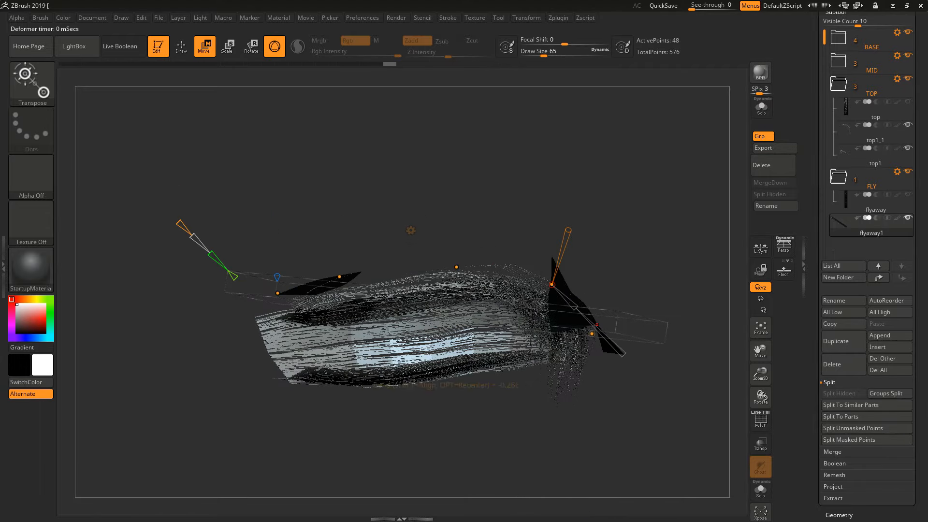
{"action": "left_click_drag", "start_coordinate": [411, 435], "coordinate": [492, 269]}
{"action": "left_click_drag", "start_coordinate": [559, 368], "coordinate": [557, 367]}
{"action": "left_click_drag", "start_coordinate": [445, 386], "coordinate": [396, 411]}
Set the flyaway copy's texture transparency to 3 and inspect how it blends with the strand
{"action": "left_click_drag", "start_coordinate": [855, 505], "coordinate": [861, 421]}
{"action": "left_click", "coordinate": [851, 499]}
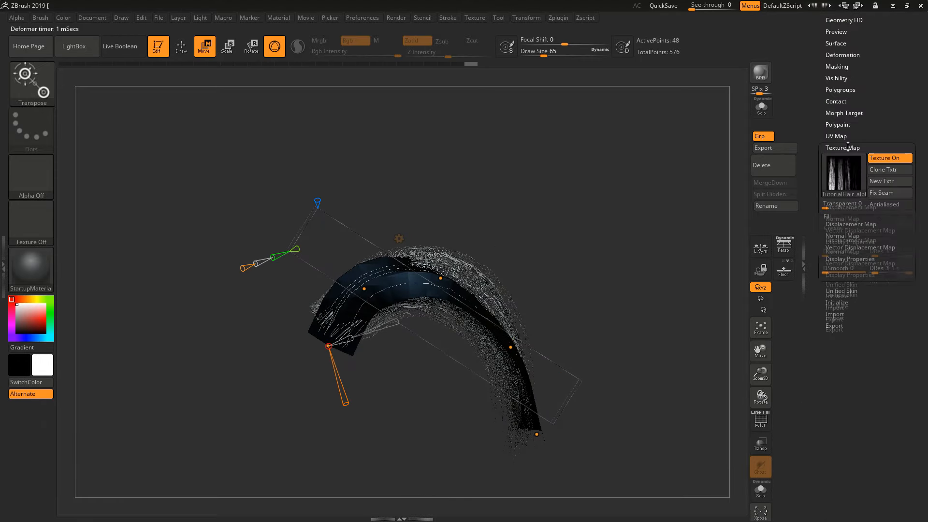
{"action": "left_click_drag", "start_coordinate": [825, 207], "coordinate": [830, 206]}
{"action": "left_click_drag", "start_coordinate": [483, 367], "coordinate": [488, 346]}
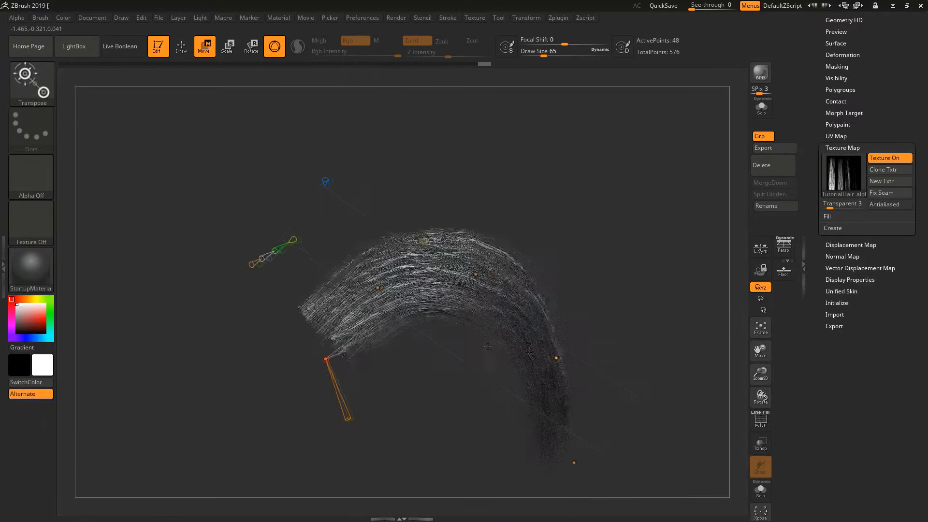
{"action": "left_click", "coordinate": [455, 261]}
{"action": "left_click", "coordinate": [483, 242]}
Duplicate the bent flyaway copy and select the new duplicate
{"action": "left_click_drag", "start_coordinate": [843, 206], "coordinate": [843, 312]}
{"action": "left_click", "coordinate": [834, 57]}
{"action": "left_click", "coordinate": [843, 386]}
{"action": "left_click", "coordinate": [871, 294]}
Enlarge the Move brush and shift the second flyaway copy along the outer curve of the strand
{"action": "key", "text": "q"}
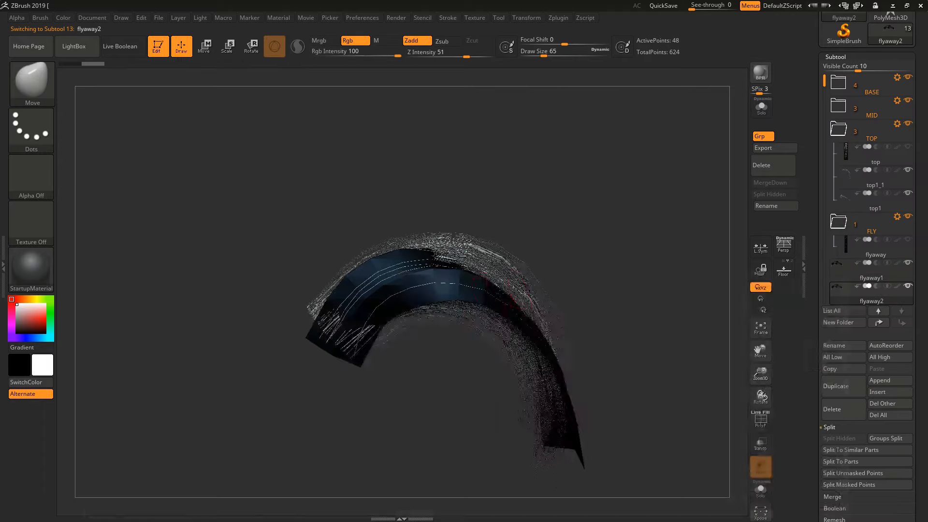
{"action": "left_click_drag", "start_coordinate": [543, 52], "coordinate": [568, 52]}
{"action": "mouse_move", "coordinate": [580, 367]}
{"action": "left_mouse_down"}
{"action": "mouse_move", "coordinate": [654, 369]}
{"action": "mouse_move", "coordinate": [615, 351]}
{"action": "mouse_move", "coordinate": [540, 432]}
{"action": "mouse_move", "coordinate": [615, 402]}
{"action": "left_mouse_up"}
{"action": "left_click_drag", "start_coordinate": [522, 338], "coordinate": [580, 425]}
{"action": "left_click_drag", "start_coordinate": [676, 414], "coordinate": [730, 412]}
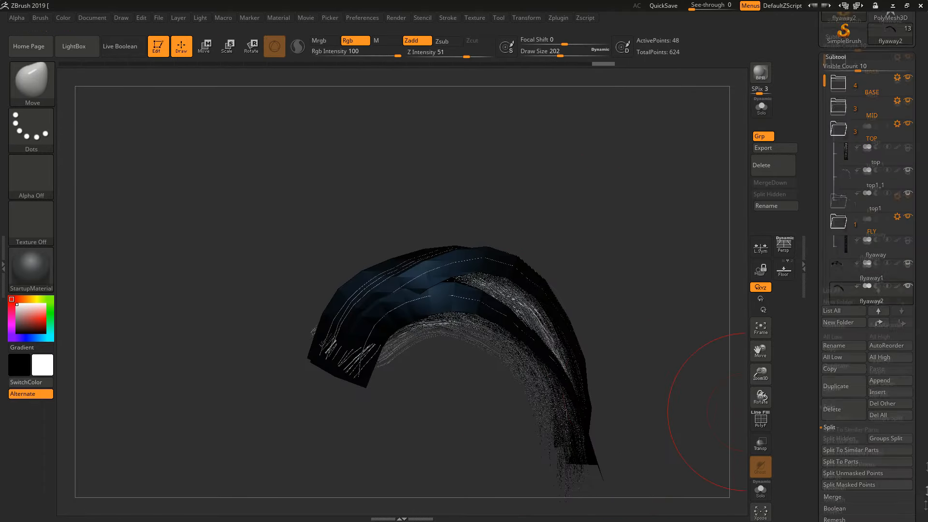
Adjust the texture transparency on the two bent flyaway copies, using 1 for the second copy
{"action": "left_click_drag", "start_coordinate": [876, 507], "coordinate": [829, 289]}
{"action": "left_click", "coordinate": [828, 241]}
{"action": "left_click", "coordinate": [441, 310], "text": "alt"}
{"action": "left_click", "coordinate": [449, 300], "text": "alt"}
{"action": "left_click", "coordinate": [828, 240]}
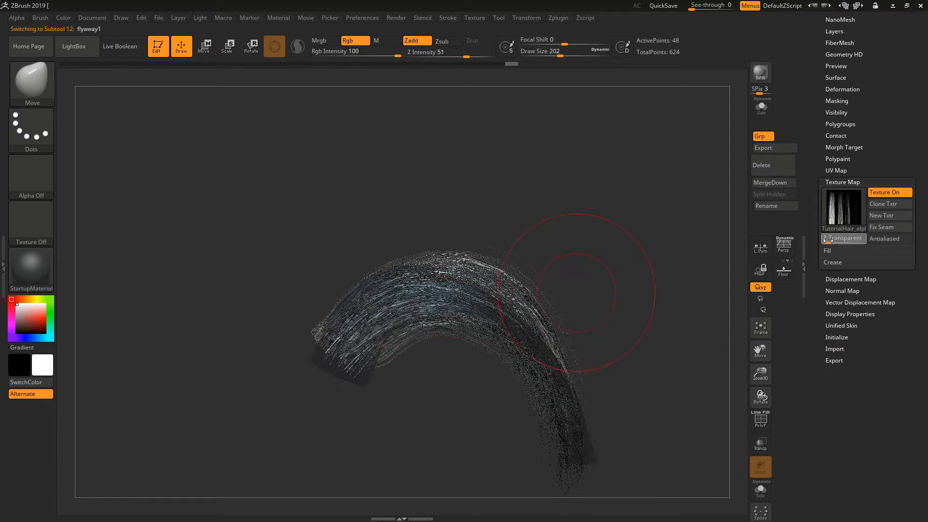
Refine the second flyaway copy's arc over the strand with a large Move brush
{"action": "left_click_drag", "start_coordinate": [676, 314], "coordinate": [525, 325]}
{"action": "left_click_drag", "start_coordinate": [545, 275], "coordinate": [446, 288]}
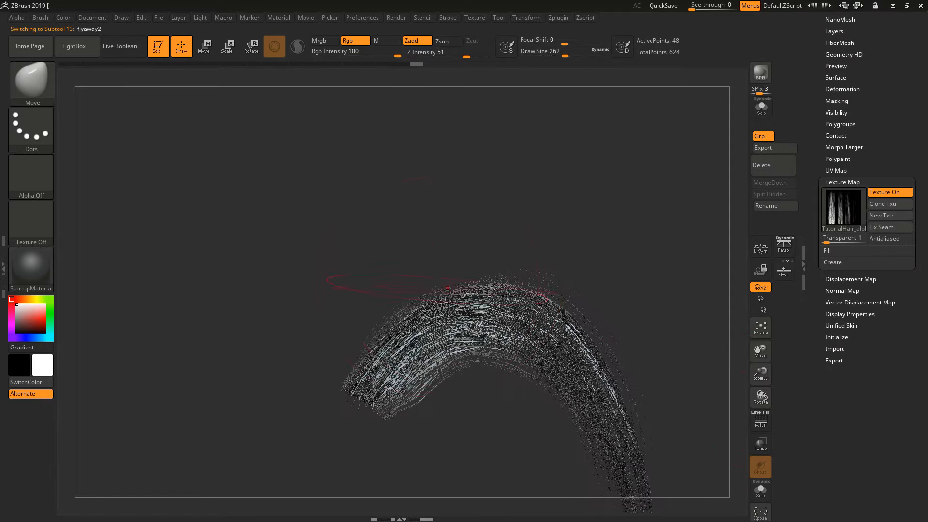
{"action": "mouse_move", "coordinate": [355, 346]}
{"action": "left_mouse_down"}
{"action": "mouse_move", "coordinate": [349, 408]}
{"action": "mouse_move", "coordinate": [386, 360]}
{"action": "left_mouse_up"}
{"action": "left_click_drag", "start_coordinate": [580, 168], "coordinate": [601, 160]}
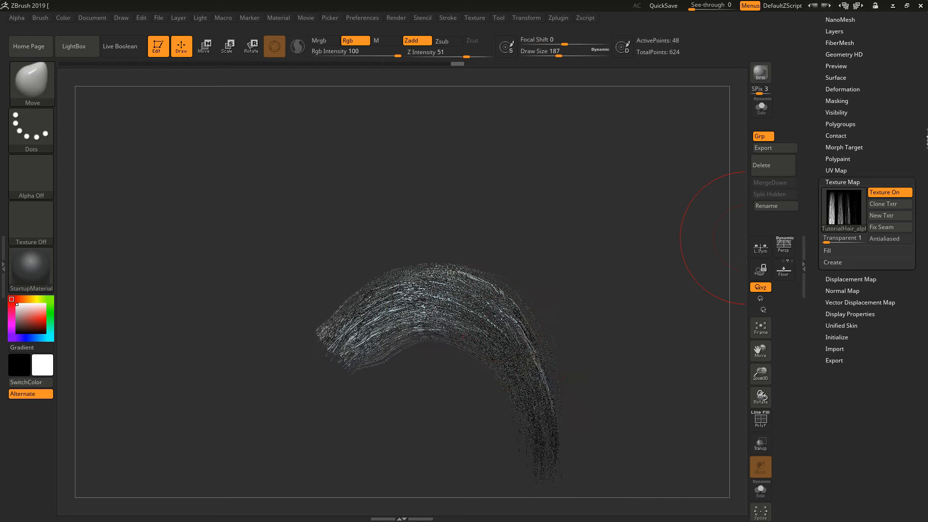
Save the tool and export the bent cards in the BASE folder one at a time as OBJ files
{"action": "left_click_drag", "start_coordinate": [816, 232], "coordinate": [816, 448]}
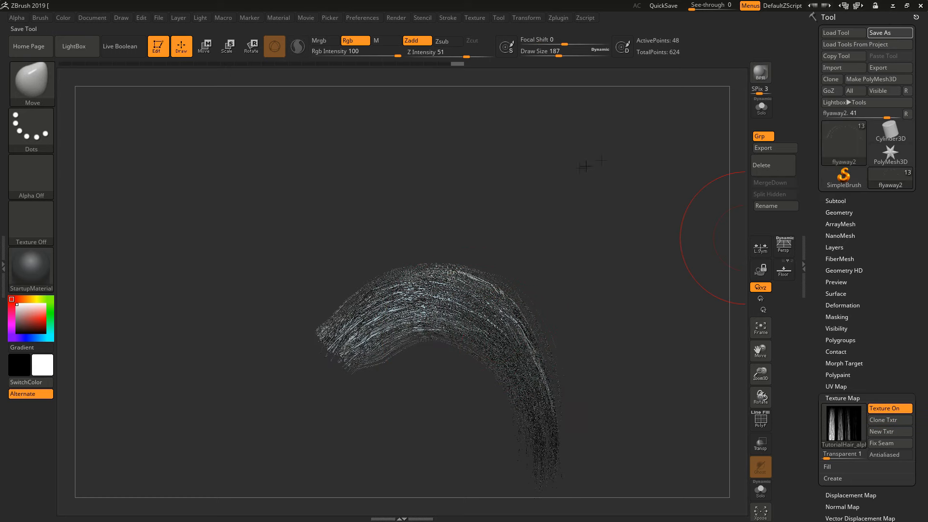
{"action": "left_click", "coordinate": [840, 200]}
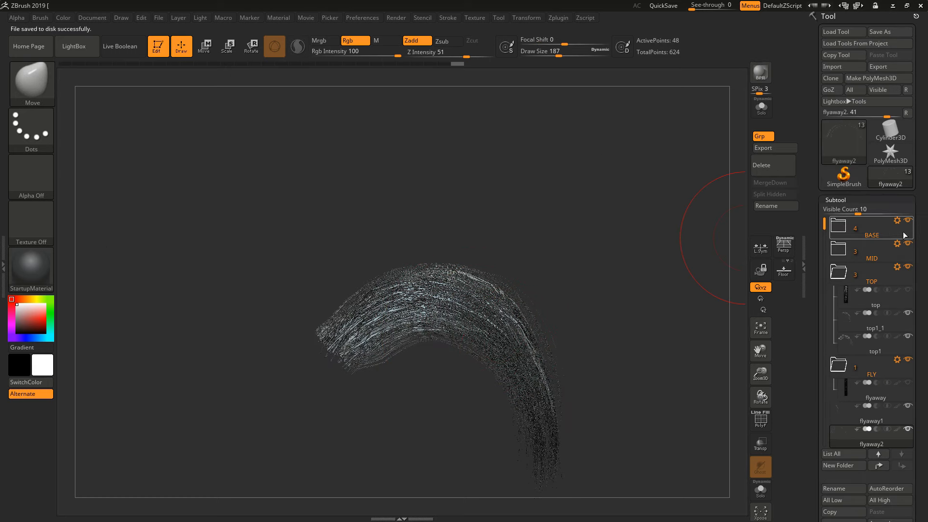
{"action": "left_click", "coordinate": [837, 233]}
{"action": "left_click", "coordinate": [847, 282]}
{"action": "mouse_move", "coordinate": [916, 295]}
{"action": "left_mouse_down"}
{"action": "mouse_move", "coordinate": [916, 274]}
{"action": "mouse_move", "coordinate": [916, 290]}
{"action": "left_mouse_up"}
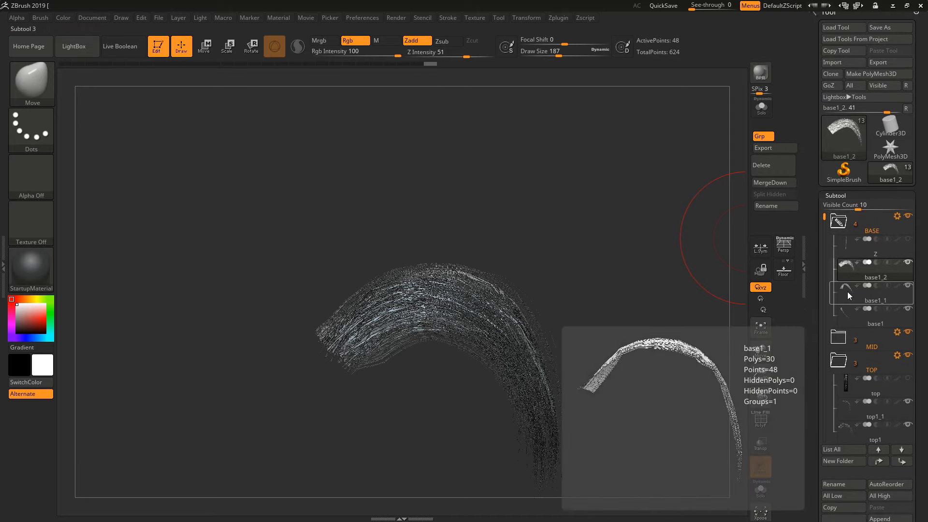
{"action": "left_click", "coordinate": [847, 291]}
{"action": "left_click", "coordinate": [882, 63]}
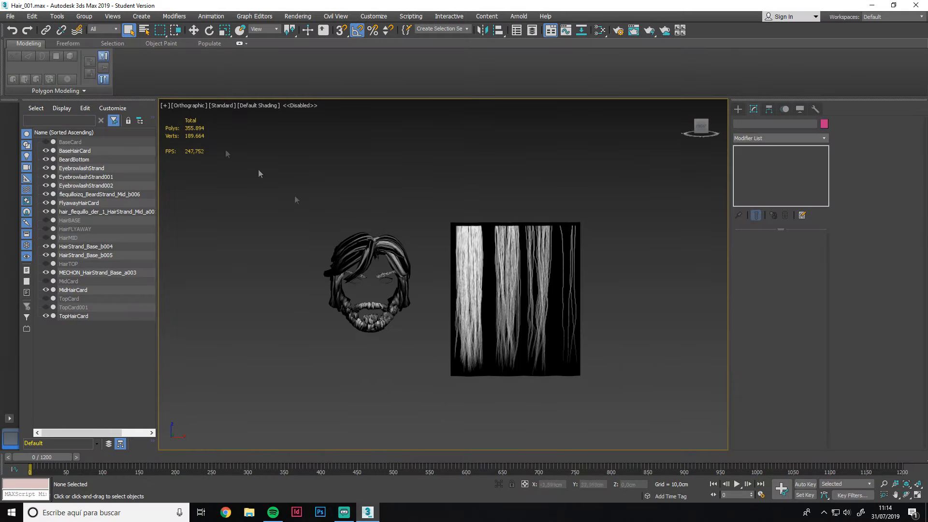
Switch to 3ds Max and import the BASE1 card with the existing OBJ import options
{"action": "left_click", "coordinate": [10, 16]}
{"action": "mouse_move", "coordinate": [42, 145]}
{"action": "left_click", "coordinate": [129, 153]}
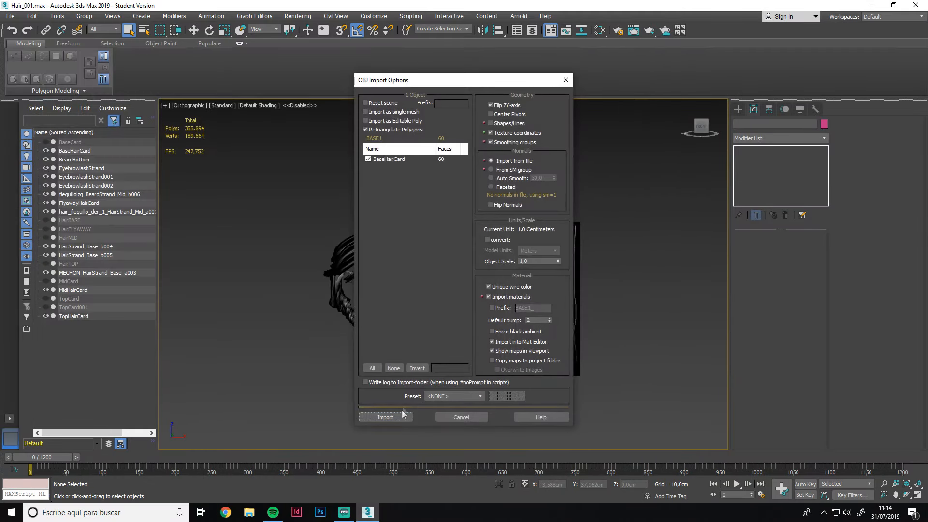
{"action": "left_click", "coordinate": [384, 472]}
{"action": "key", "text": "Return"}
Import the BASE2 and BASE3 cards with the existing OBJ import options, accepting the suggested new object names
{"action": "left_click", "coordinate": [10, 16]}
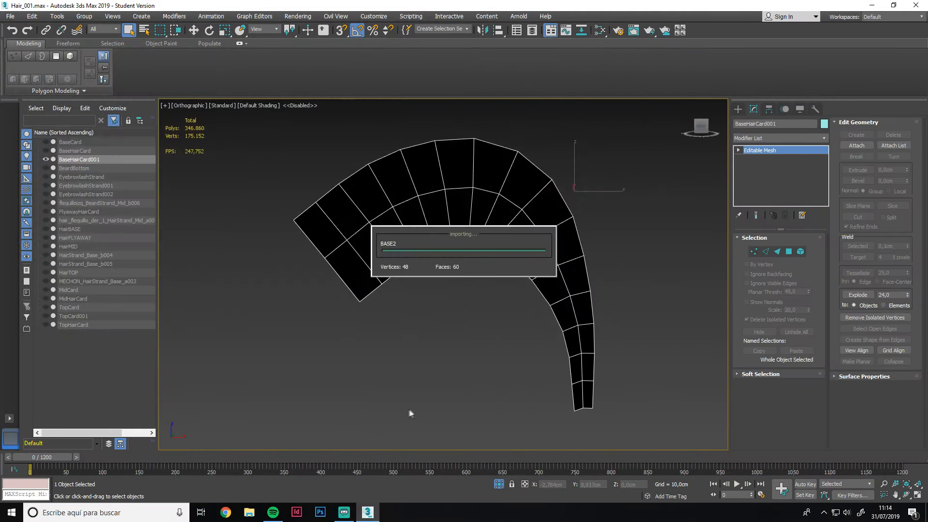
{"action": "key", "text": "Return"}
{"action": "left_click", "coordinate": [483, 271]}
{"action": "left_click", "coordinate": [10, 16]}
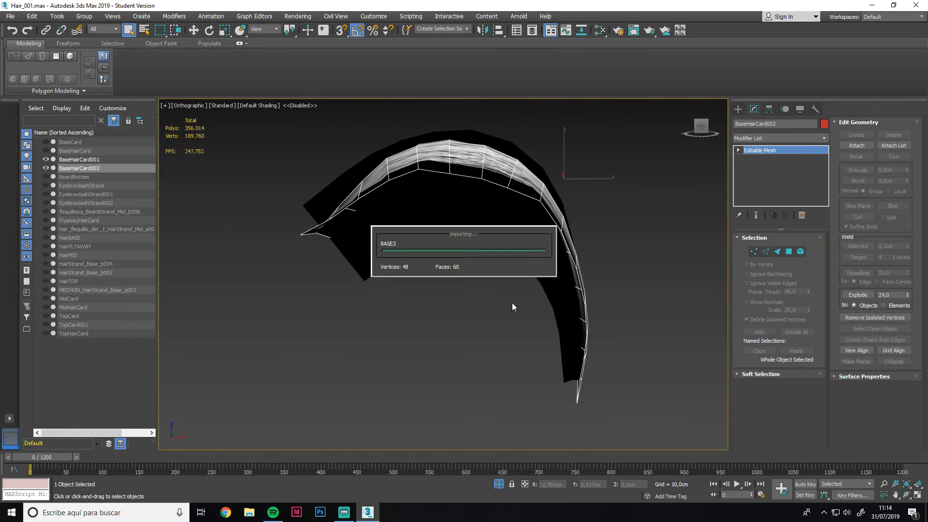
{"action": "left_click", "coordinate": [511, 276]}
Collapse the three imported base cards into a single mesh object and convert it to Editable Poly
{"action": "key", "text": "ctrl+a"}
{"action": "left_click", "coordinate": [815, 108]}
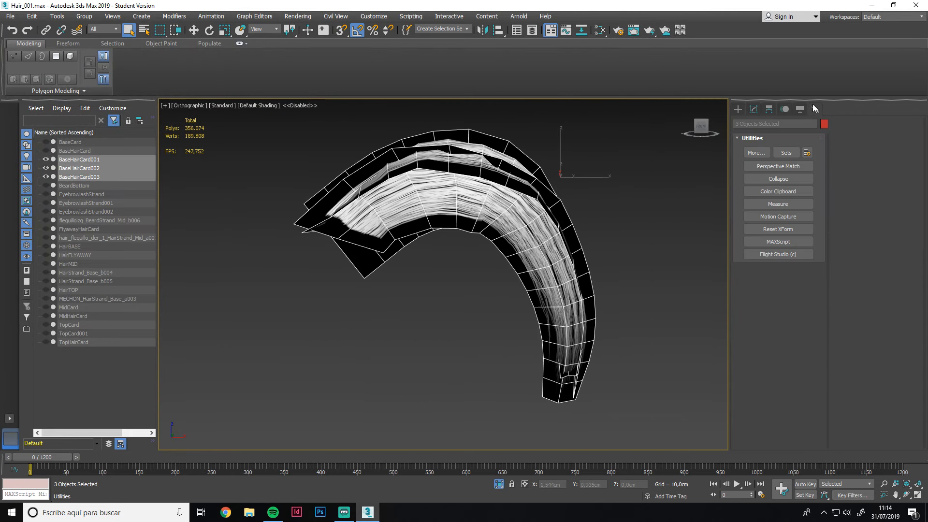
{"action": "left_click", "coordinate": [785, 181]}
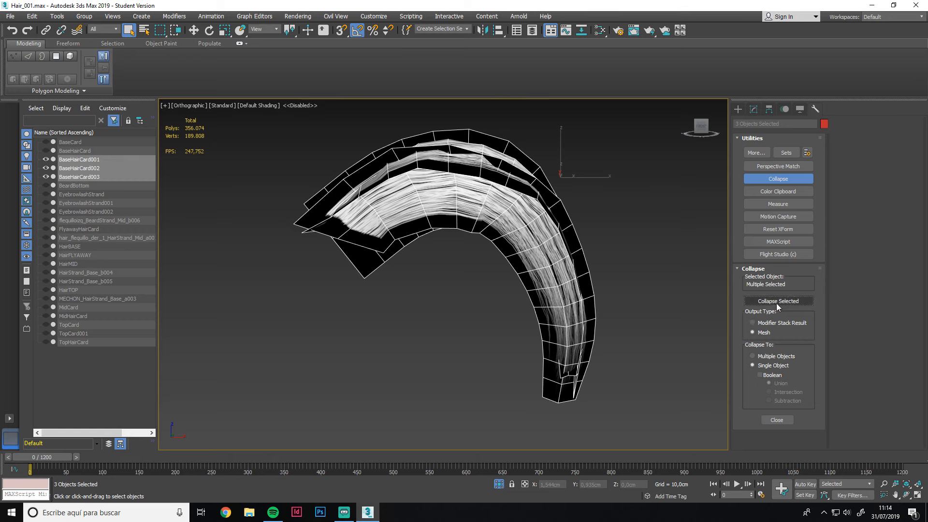
{"action": "left_click", "coordinate": [777, 302]}
{"action": "left_click", "coordinate": [780, 251]}
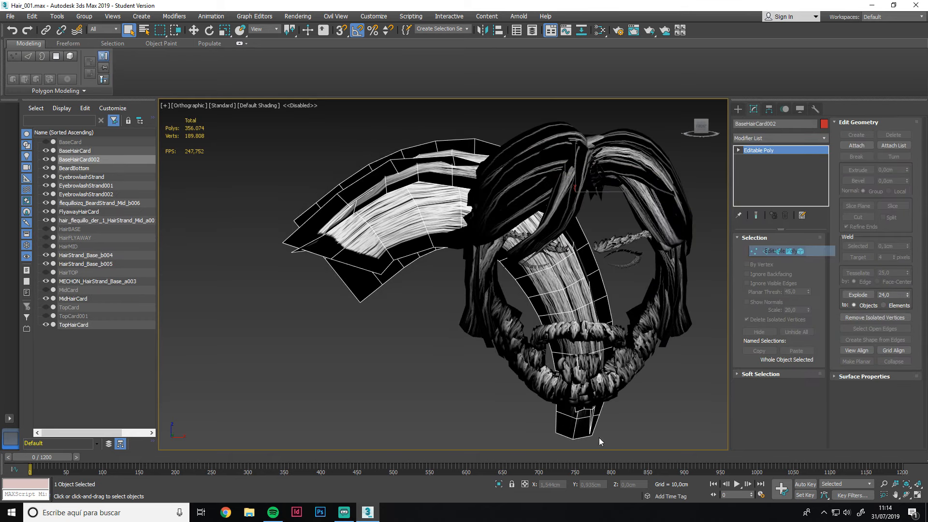
{"action": "left_click", "coordinate": [499, 484]}
{"action": "left_click", "coordinate": [499, 484]}
{"action": "left_click", "coordinate": [408, 308]}
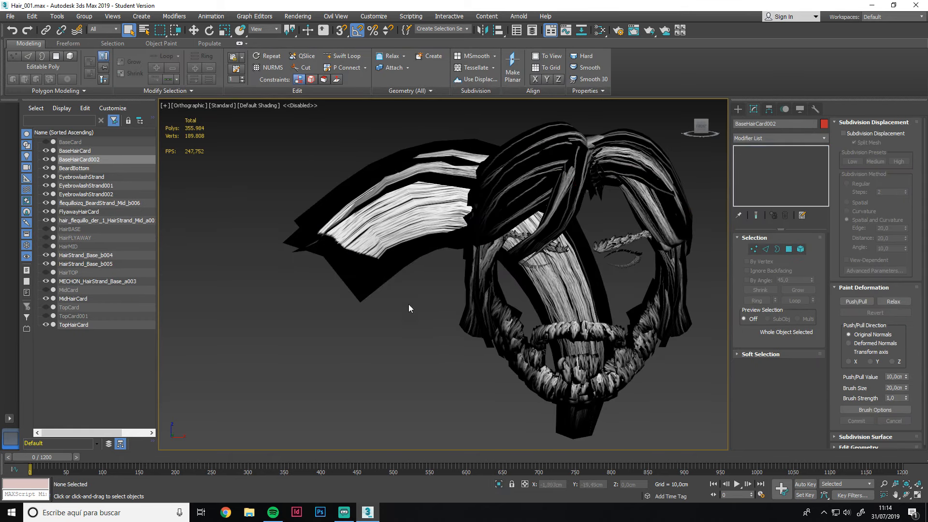
Import the first bent mid card as OBJ under the name MidHairCard001 and isolate it
{"action": "left_click", "coordinate": [10, 16]}
{"action": "left_click", "coordinate": [118, 146]}
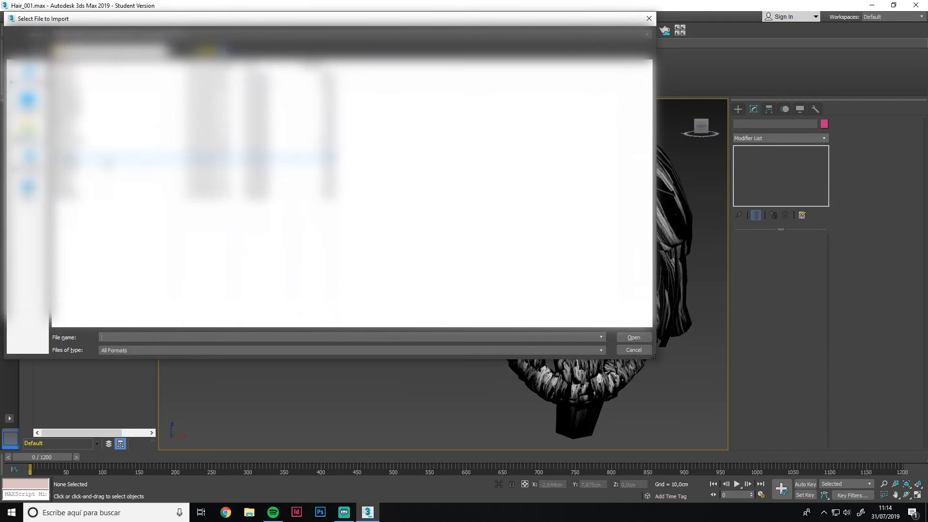
{"action": "double_click", "coordinate": [109, 159]}
{"action": "left_click", "coordinate": [417, 407]}
{"action": "left_click", "coordinate": [516, 274]}
{"action": "left_click", "coordinate": [499, 485]}
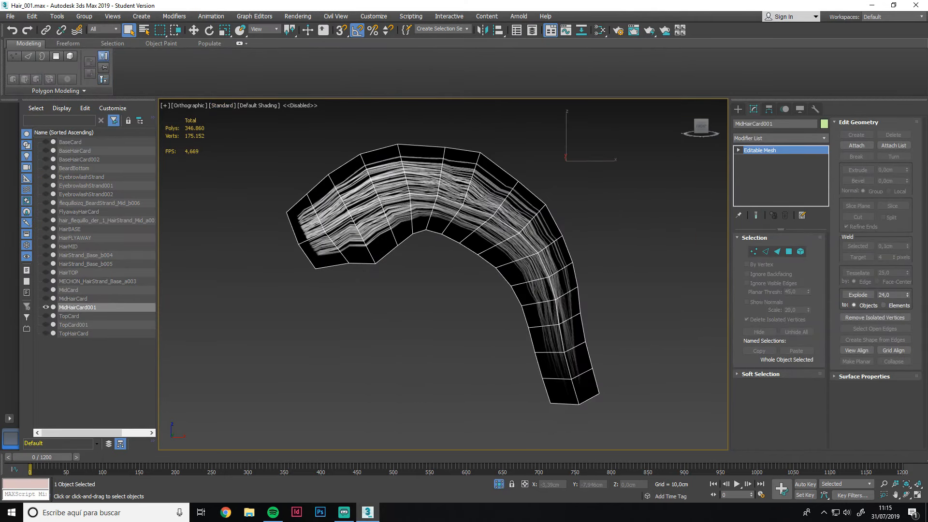
Import the second bent mid card as OBJ under the name MidHairCard002
{"action": "left_click", "coordinate": [10, 16]}
{"action": "left_click", "coordinate": [118, 147]}
{"action": "double_click", "coordinate": [114, 168]}
{"action": "left_click", "coordinate": [416, 407]}
{"action": "left_click", "coordinate": [517, 274]}
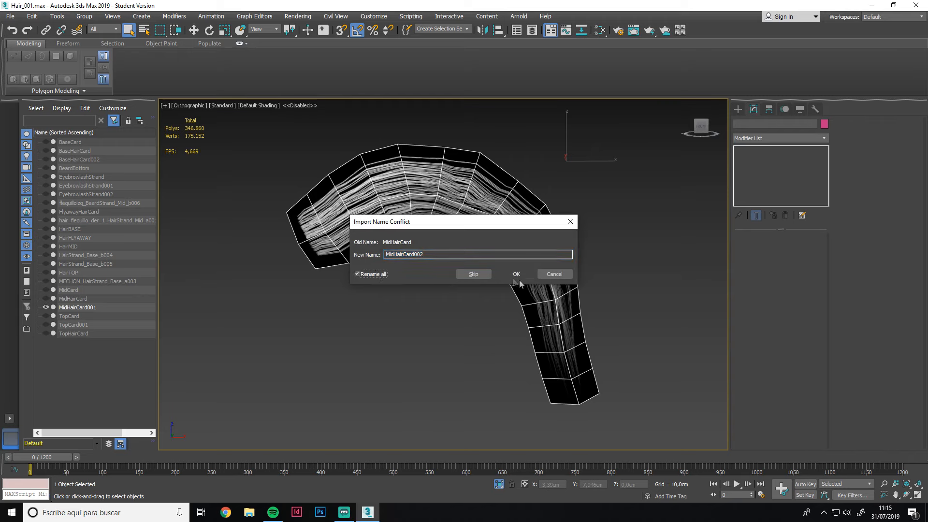
Collapse the two imported mid cards into a single mesh object and convert it to Editable Poly
{"action": "left_click", "coordinate": [816, 109]}
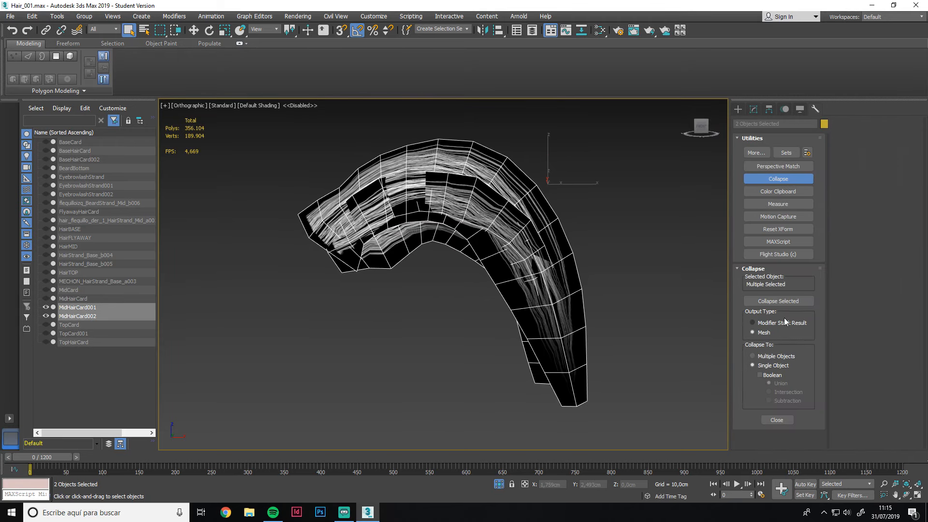
{"action": "left_click", "coordinate": [778, 300]}
{"action": "left_click", "coordinate": [754, 109]}
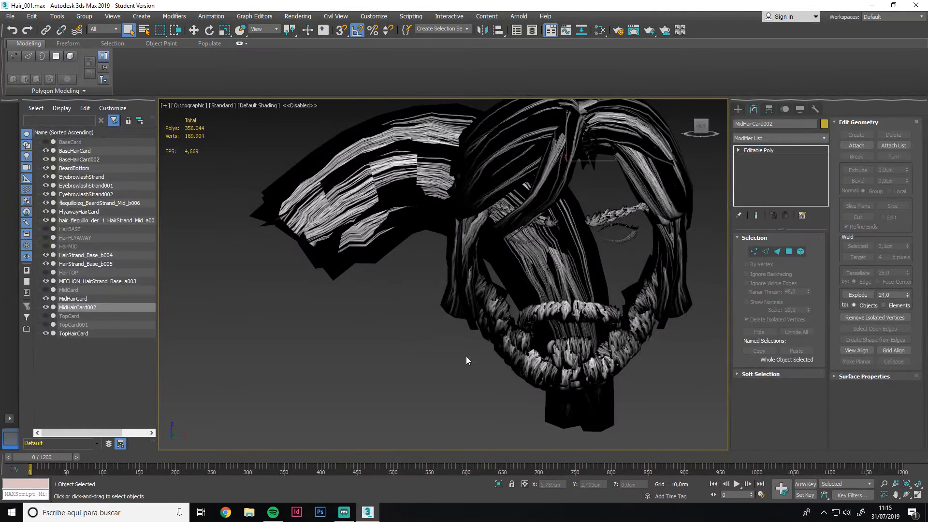
{"action": "left_click", "coordinate": [220, 133]}
Import the first bent top card as OBJ, accept the suggested new name and isolate it
{"action": "left_click", "coordinate": [10, 16]}
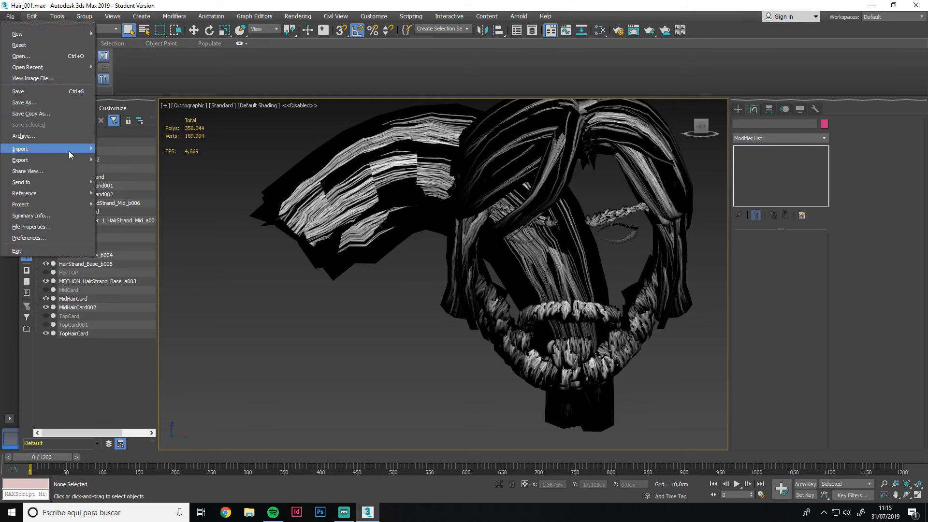
{"action": "mouse_move", "coordinate": [68, 152]}
{"action": "left_click", "coordinate": [118, 154]}
{"action": "double_click", "coordinate": [116, 178]}
{"action": "left_click", "coordinate": [404, 417]}
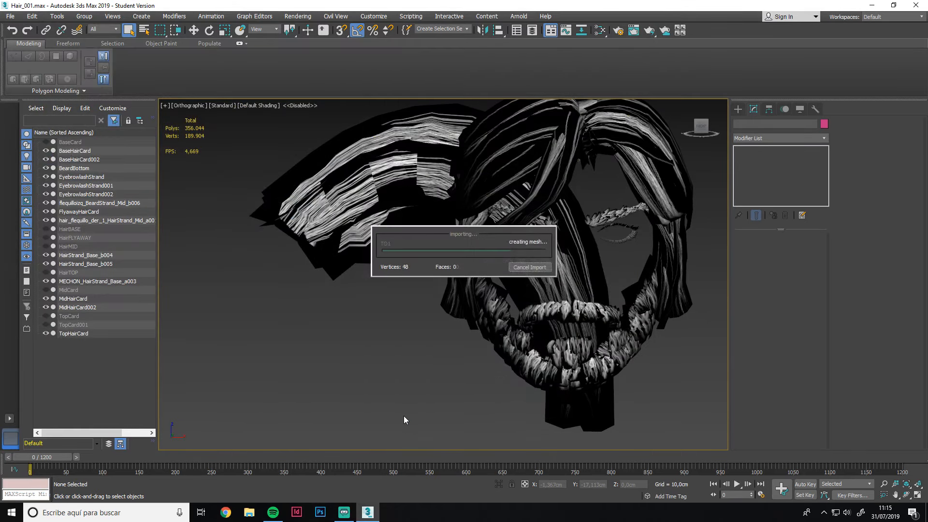
{"action": "left_click", "coordinate": [515, 273]}
{"action": "left_click", "coordinate": [499, 484]}
Import the second bent top card as OBJ, accepting the suggested new name
{"action": "left_click", "coordinate": [10, 16]}
{"action": "left_click", "coordinate": [119, 155]}
{"action": "double_click", "coordinate": [116, 188]}
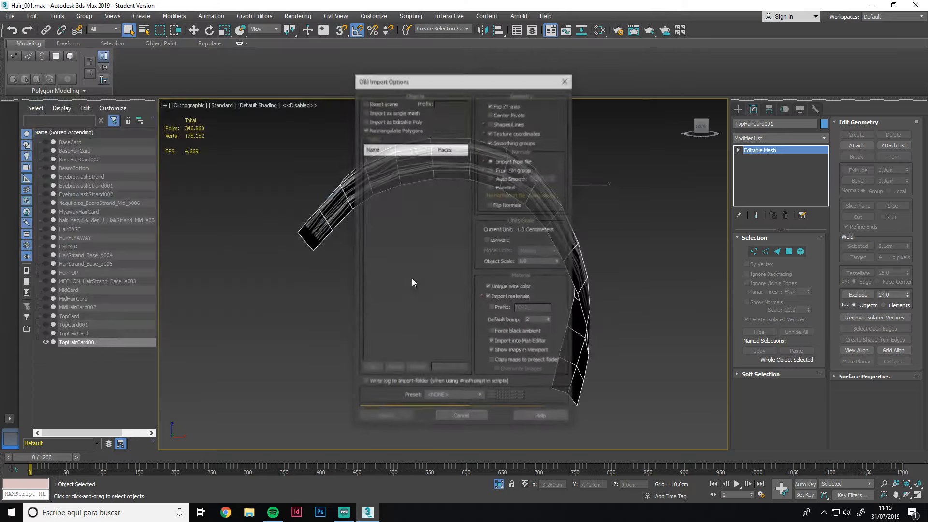
{"action": "left_click", "coordinate": [403, 416]}
{"action": "left_click", "coordinate": [515, 274]}
{"action": "scroll", "coordinate": [416, 317], "scroll_direction": "down", "scroll_amount": 2}
Collapse the two imported top cards into a single mesh object and convert it to Editable Poly
{"action": "key", "text": "ctrl+a"}
{"action": "left_click", "coordinate": [814, 109]}
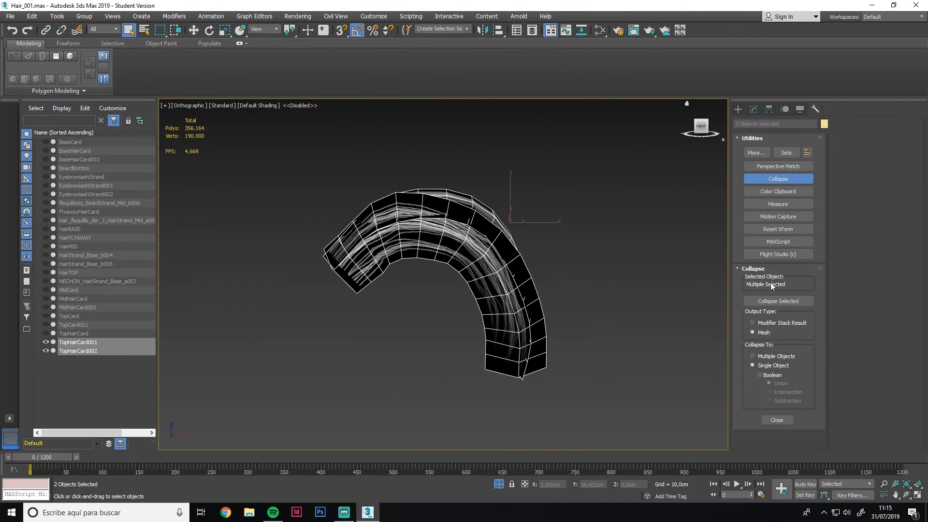
{"action": "left_click", "coordinate": [774, 302]}
{"action": "left_click", "coordinate": [753, 109]}
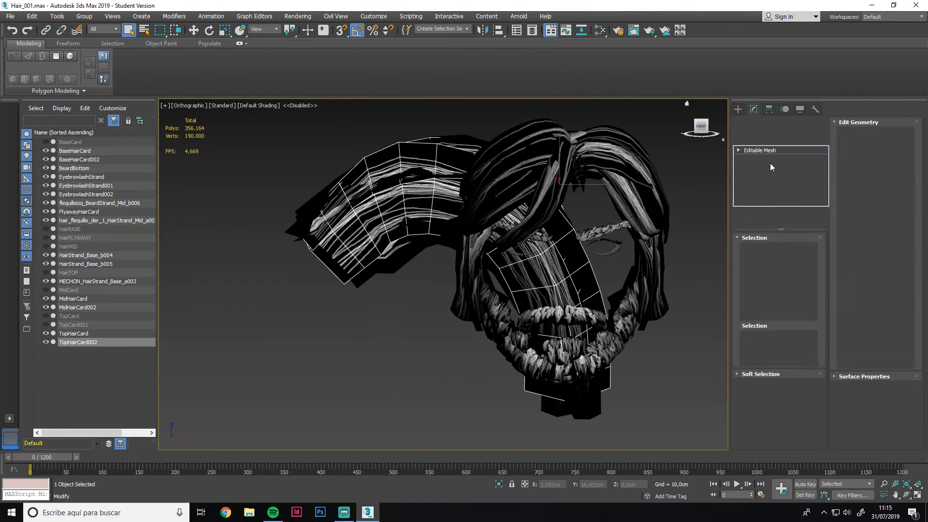
{"action": "right_click", "coordinate": [758, 151]}
{"action": "left_click", "coordinate": [792, 237]}
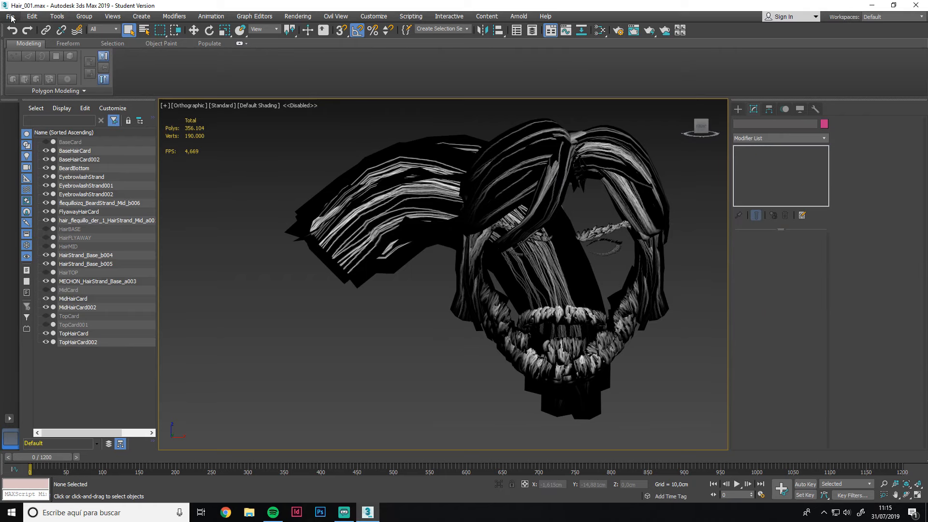
Import the first bent flyaway card as OBJ under the name FlyawayHairCard001 and isolate it
{"action": "left_click", "coordinate": [10, 18]}
{"action": "left_click", "coordinate": [115, 159]}
{"action": "double_click", "coordinate": [117, 140]}
{"action": "left_click", "coordinate": [389, 418]}
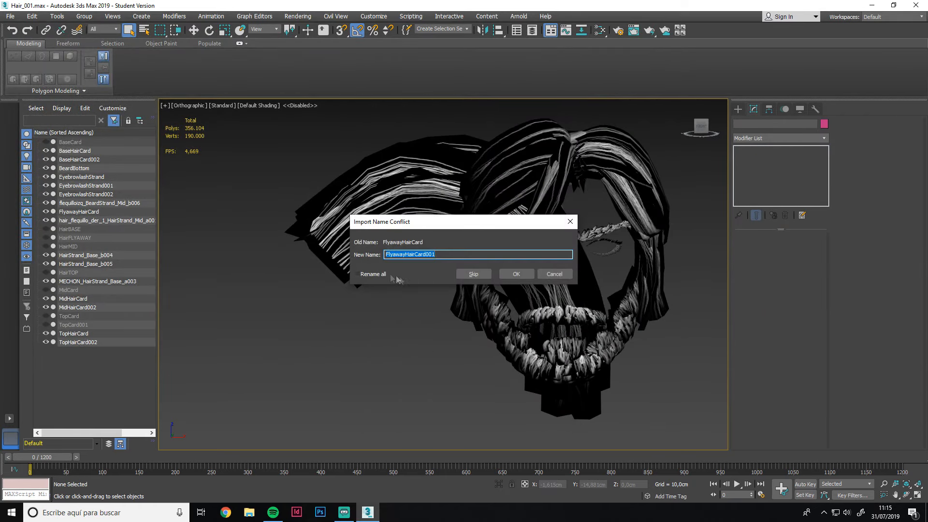
{"action": "key", "text": "Return"}
{"action": "left_click", "coordinate": [498, 484]}
Import the second bent flyaway card as OBJ, accepting the suggested new name
{"action": "left_click", "coordinate": [10, 17]}
{"action": "left_click", "coordinate": [115, 150]}
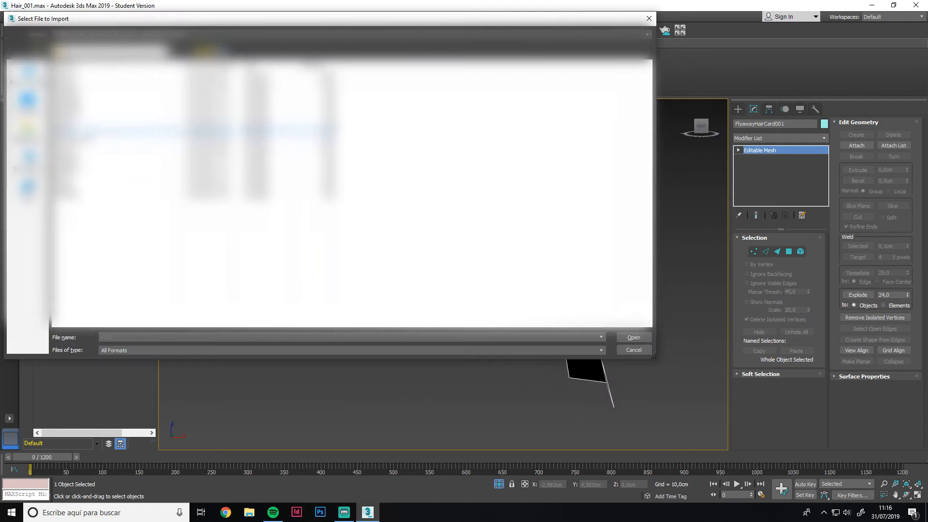
{"action": "double_click", "coordinate": [117, 131]}
{"action": "left_click", "coordinate": [403, 417]}
{"action": "left_click", "coordinate": [515, 274]}
{"action": "middle_click_drag", "start_coordinate": [380, 337], "coordinate": [387, 358]}
{"action": "left_click", "coordinate": [387, 357]}
{"action": "scroll", "coordinate": [388, 358], "scroll_direction": "down", "scroll_amount": 3}
Collapse the two imported flyaway cards into a single mesh object and convert it to Editable Poly
{"action": "key", "text": "ctrl+a"}
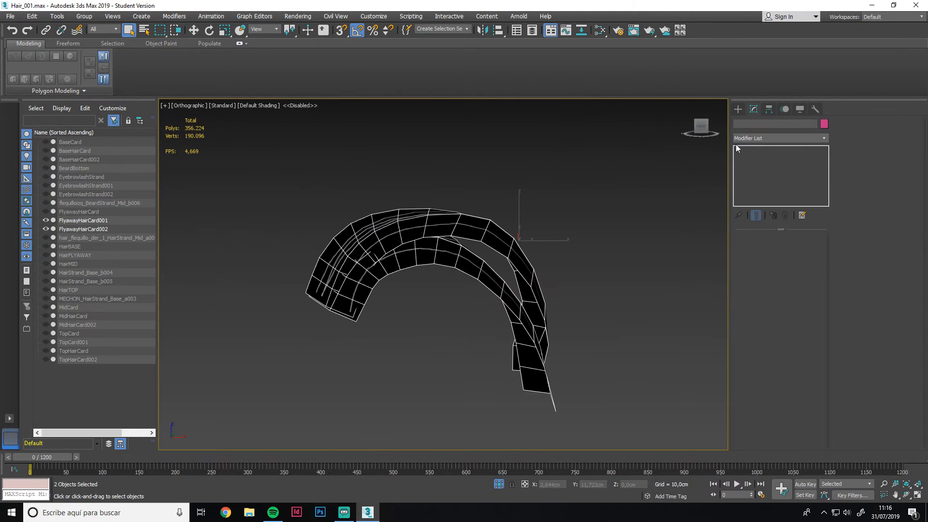
{"action": "left_click", "coordinate": [815, 110]}
{"action": "left_click", "coordinate": [784, 303]}
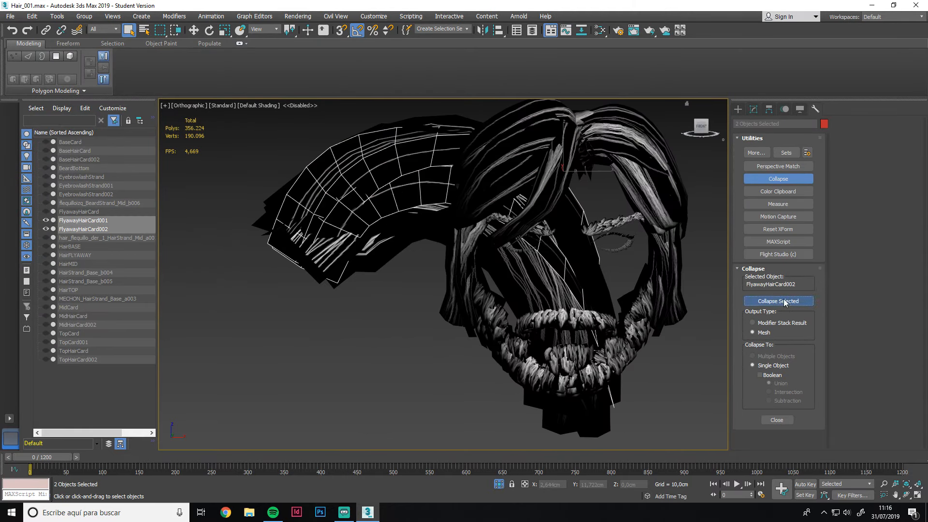
{"action": "left_click", "coordinate": [753, 109]}
{"action": "right_click", "coordinate": [773, 180]}
{"action": "left_click", "coordinate": [806, 252]}
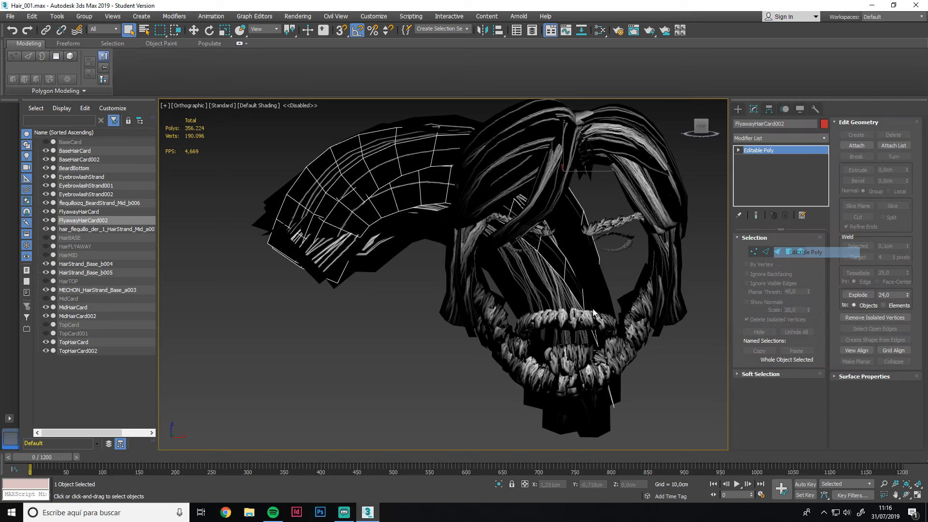
{"action": "left_click", "coordinate": [395, 315]}
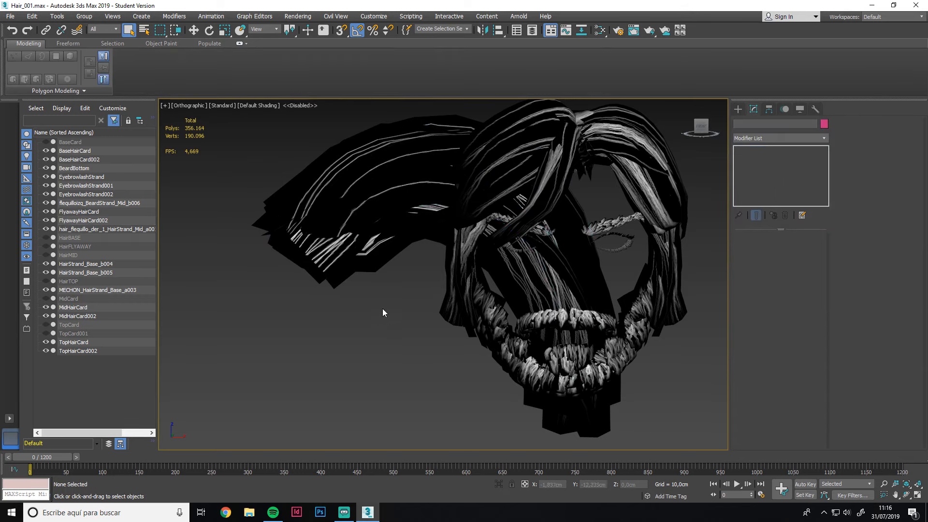
Select and isolate the four merged base, mid, top and flyaway cards to examine the assembled strand
{"action": "scroll", "coordinate": [382, 308], "scroll_direction": "down", "scroll_amount": 2}
{"action": "left_click_drag", "start_coordinate": [263, 350], "coordinate": [385, 156]}
{"action": "middle_click_drag", "start_coordinate": [399, 197], "coordinate": [371, 244]}
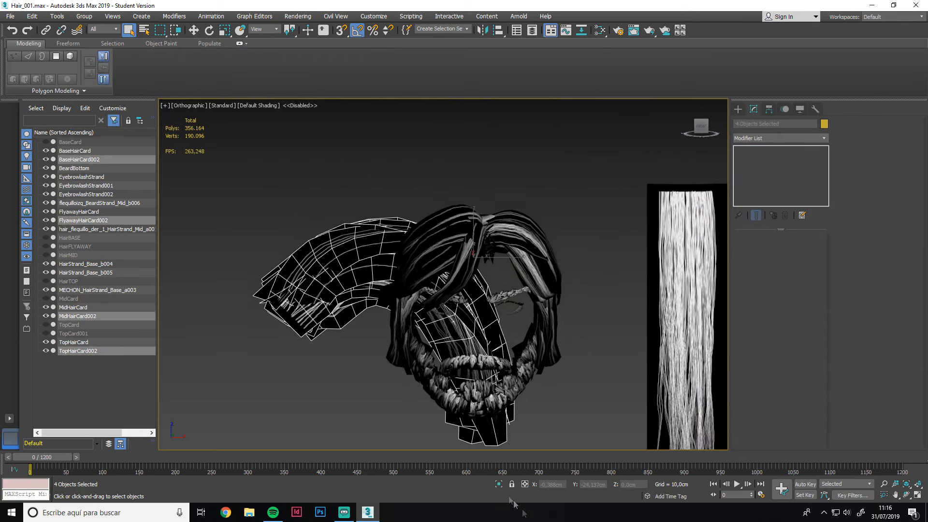
{"action": "left_click", "coordinate": [499, 484]}
{"action": "middle_click_drag", "start_coordinate": [530, 126], "coordinate": [513, 154]}
{"action": "left_click", "coordinate": [514, 154]}
{"action": "scroll", "coordinate": [513, 164], "scroll_direction": "up", "scroll_amount": 5}
{"action": "left_click", "coordinate": [548, 162]}
{"action": "scroll", "coordinate": [548, 162], "scroll_direction": "down", "scroll_amount": 2}
{"action": "left_click", "coordinate": [574, 142]}
{"action": "scroll", "coordinate": [483, 236], "scroll_direction": "down", "scroll_amount": 4}
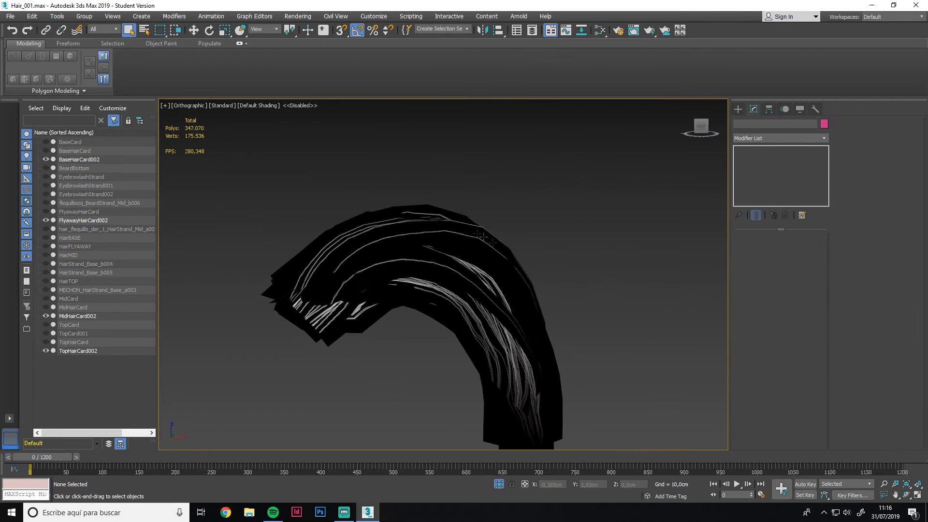
{"action": "left_click_drag", "start_coordinate": [364, 277], "coordinate": [443, 365]}
{"action": "left_click", "coordinate": [12, 19]}
{"action": "left_click", "coordinate": [420, 212]}
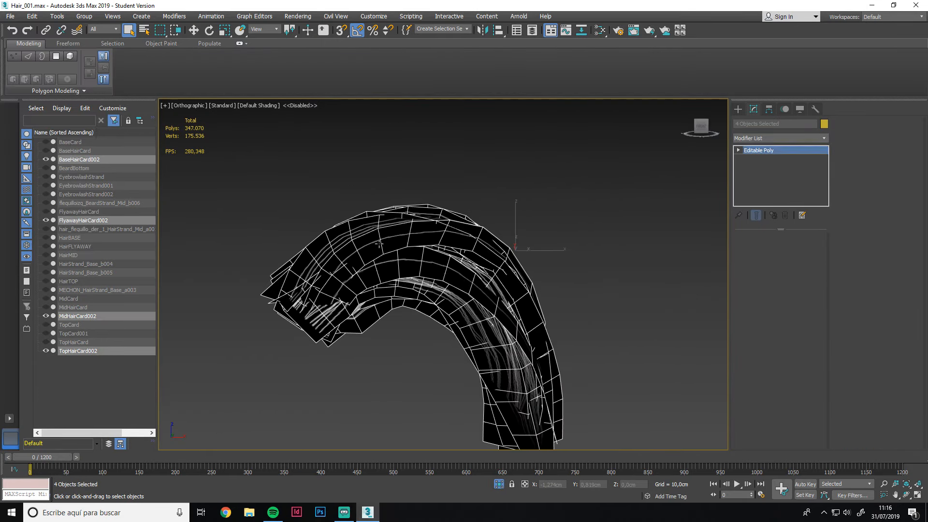
{"action": "left_click", "coordinate": [425, 209]}
{"action": "left_click", "coordinate": [419, 328]}
{"action": "scroll", "coordinate": [425, 277], "scroll_direction": "up", "scroll_amount": 3}
{"action": "scroll", "coordinate": [358, 261], "scroll_direction": "down", "scroll_amount": 3}
{"action": "left_click", "coordinate": [501, 487]}
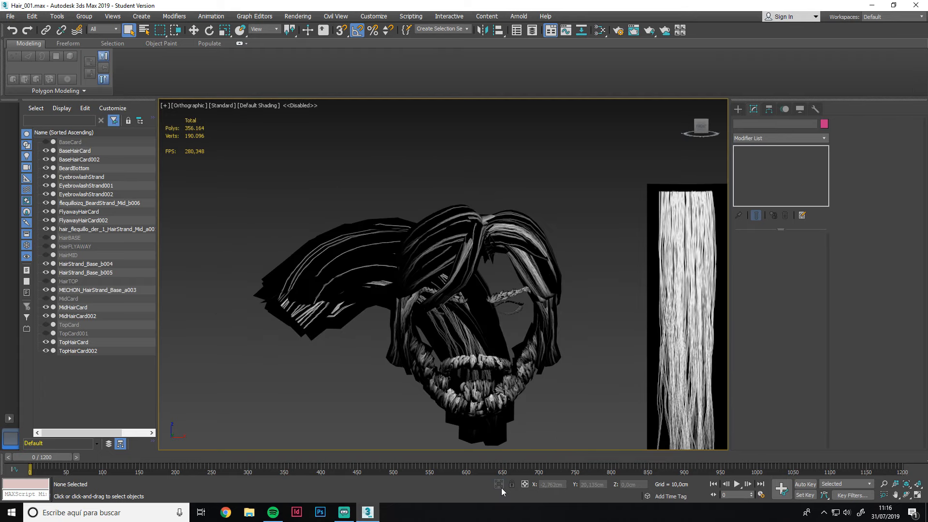
Reselect the four merged hair cards beside the head and isolate them
{"action": "key", "text": "ctrl+z"}
{"action": "left_click_drag", "start_coordinate": [433, 373], "coordinate": [372, 290]}
{"action": "left_click", "coordinate": [499, 486]}
{"action": "left_click", "coordinate": [499, 486]}
{"action": "left_click", "coordinate": [516, 153]}
{"action": "scroll", "coordinate": [516, 153], "scroll_direction": "up", "scroll_amount": 4}
{"action": "scroll", "coordinate": [516, 154], "scroll_direction": "up", "scroll_amount": 2}
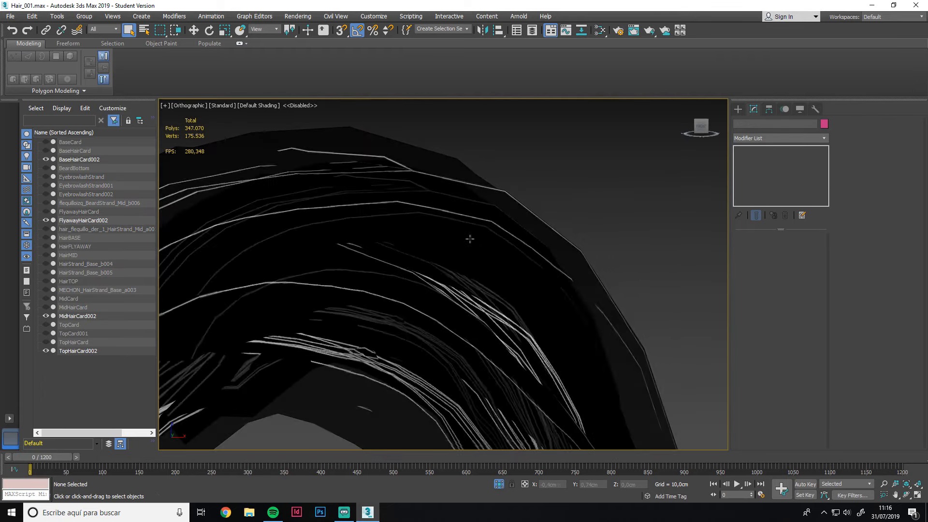
{"action": "scroll", "coordinate": [468, 240], "scroll_direction": "down", "scroll_amount": 3}
Export only the merged flyaway card as an OBJ file and hide it
{"action": "left_click", "coordinate": [492, 315]}
{"action": "left_click", "coordinate": [10, 15]}
{"action": "left_click", "coordinate": [145, 178]}
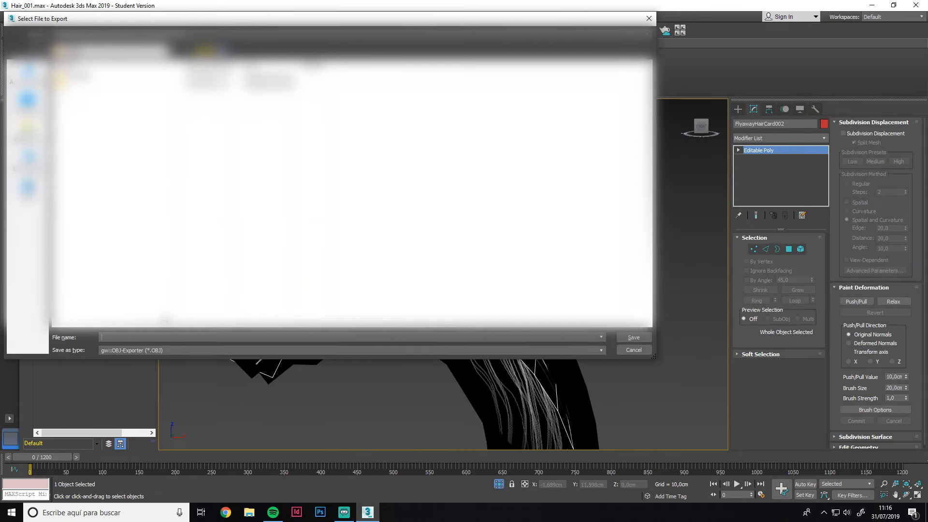
{"action": "left_click", "coordinate": [628, 337]}
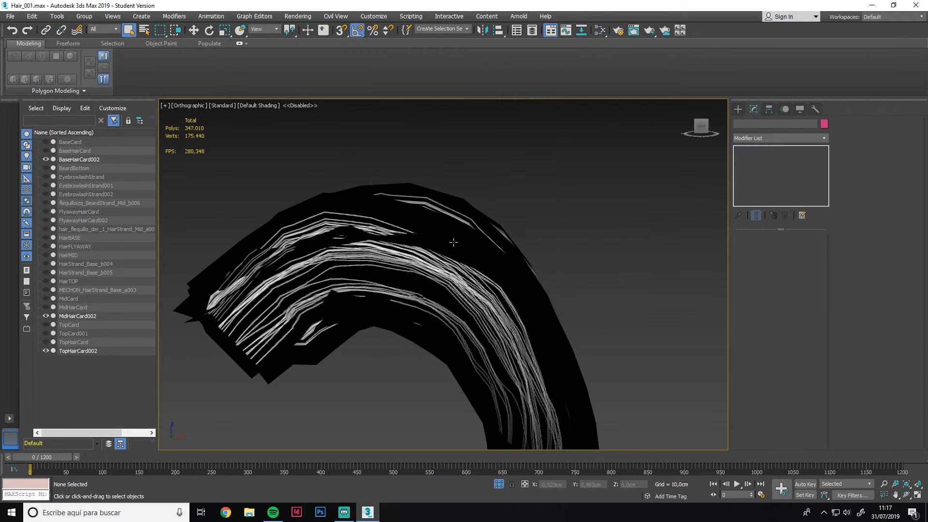
Export only the merged top card as an OBJ file named TOP and hide it
{"action": "left_click", "coordinate": [453, 242]}
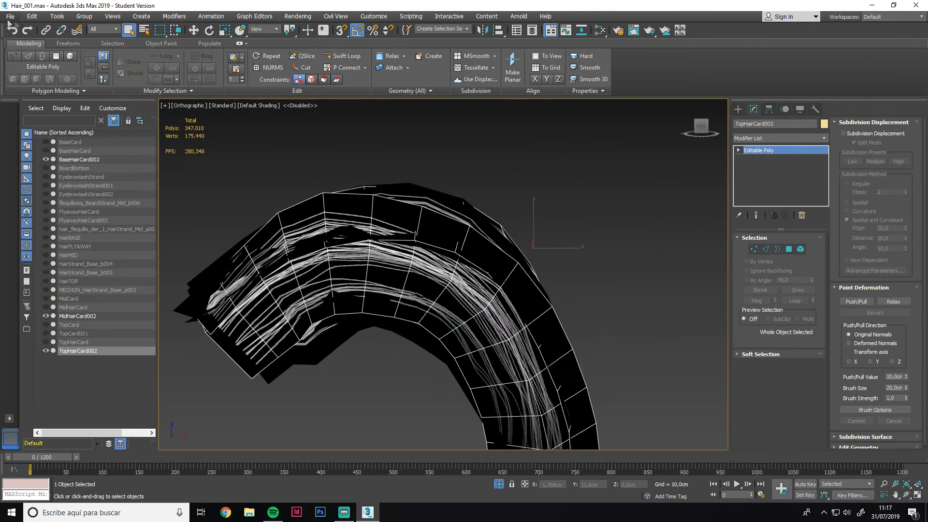
{"action": "type", "text": "TOP"}
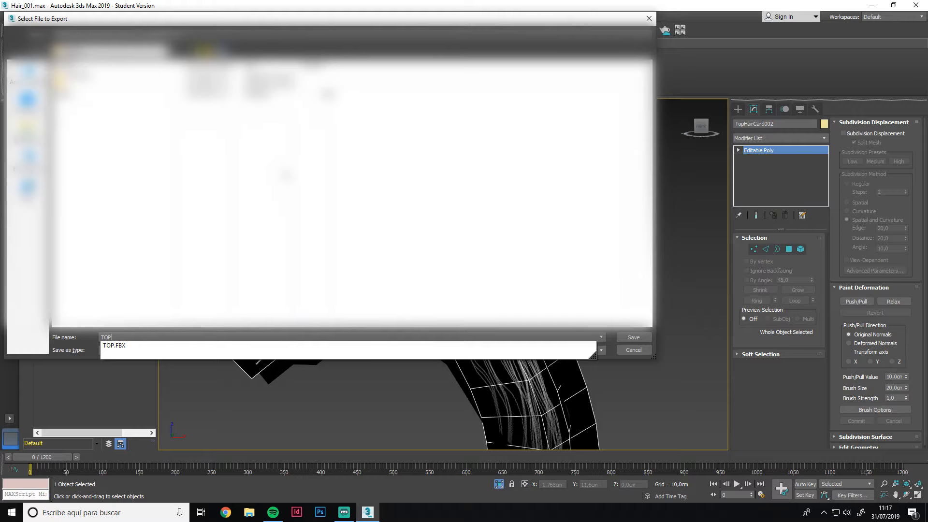
{"action": "key", "text": "Return"}
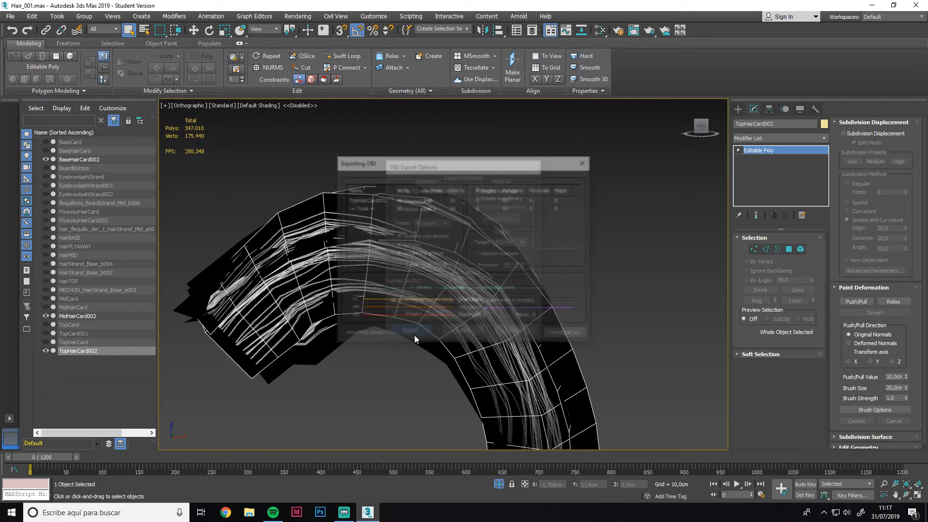
{"action": "right_click", "coordinate": [482, 245]}
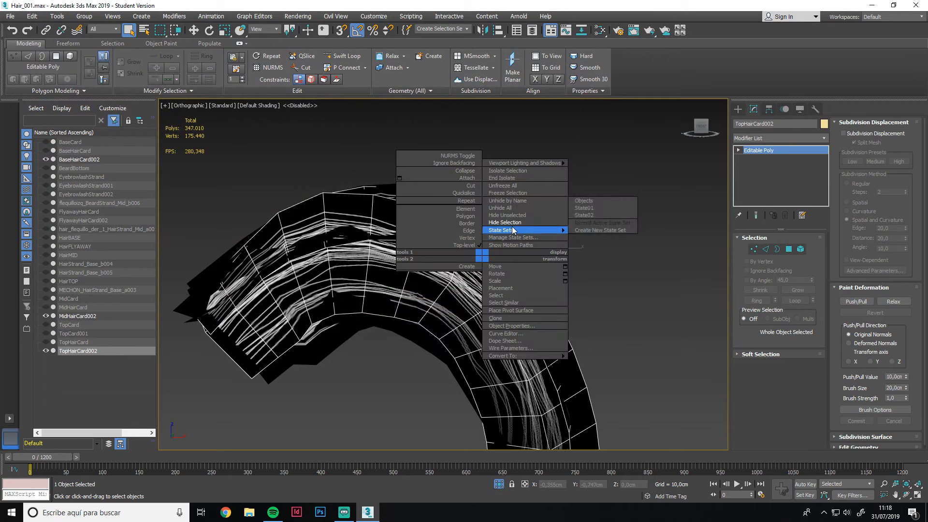
Export only the merged mid card as an OBJ file named MID and hide it
{"action": "left_click", "coordinate": [10, 16]}
{"action": "mouse_move", "coordinate": [29, 159]}
{"action": "left_click", "coordinate": [133, 177]}
{"action": "type", "text": "m"}
{"action": "left_click", "coordinate": [636, 338]}
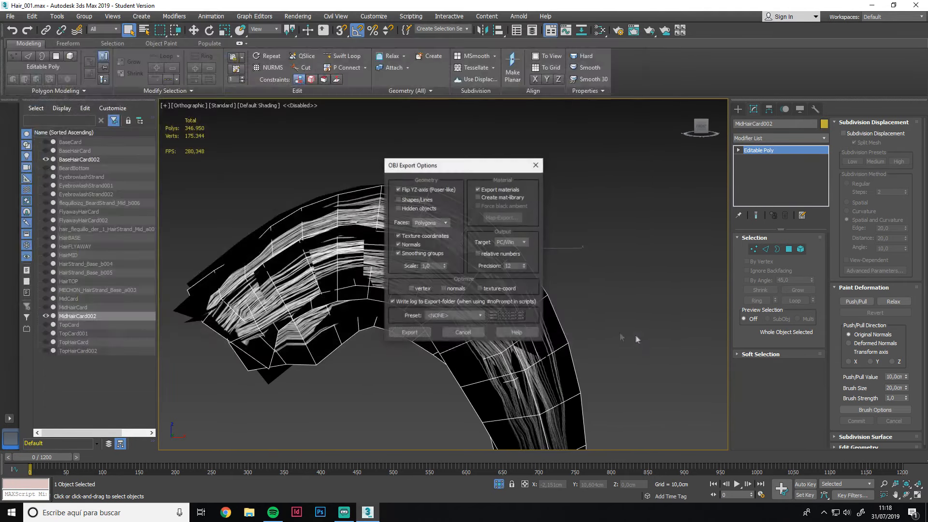
{"action": "left_click", "coordinate": [409, 331]}
{"action": "right_click", "coordinate": [508, 245]}
Export only the merged base card as an OBJ file named BASE
{"action": "left_click", "coordinate": [77, 159]}
{"action": "left_click", "coordinate": [10, 17]}
{"action": "left_click", "coordinate": [132, 176]}
{"action": "type", "text": "BASASE"}
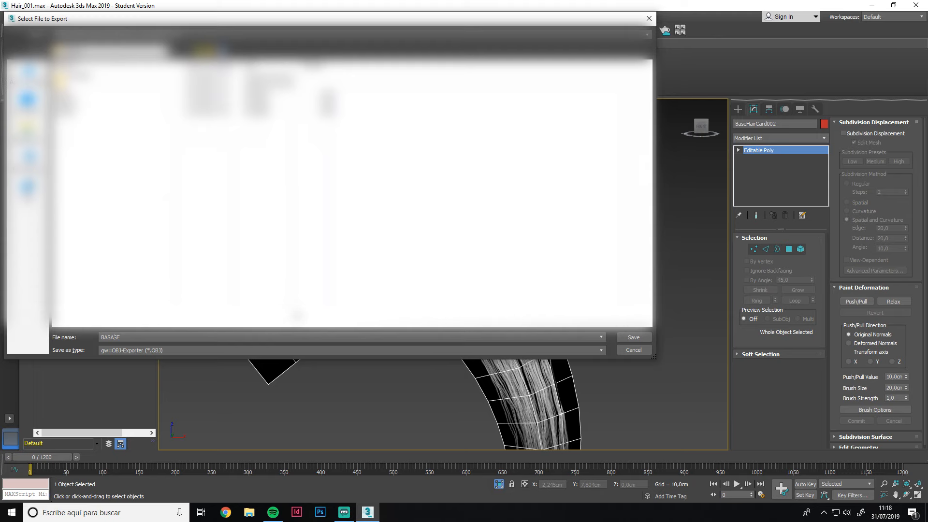
{"action": "key", "text": "Return"}
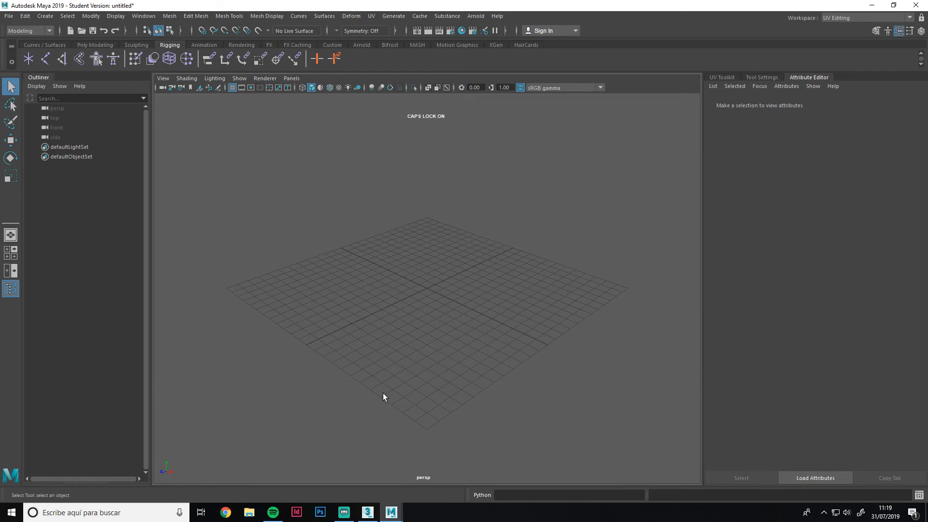
Switch to Maya, set the import file type to OBJ and import the base card file
{"action": "left_click", "coordinate": [8, 16]}
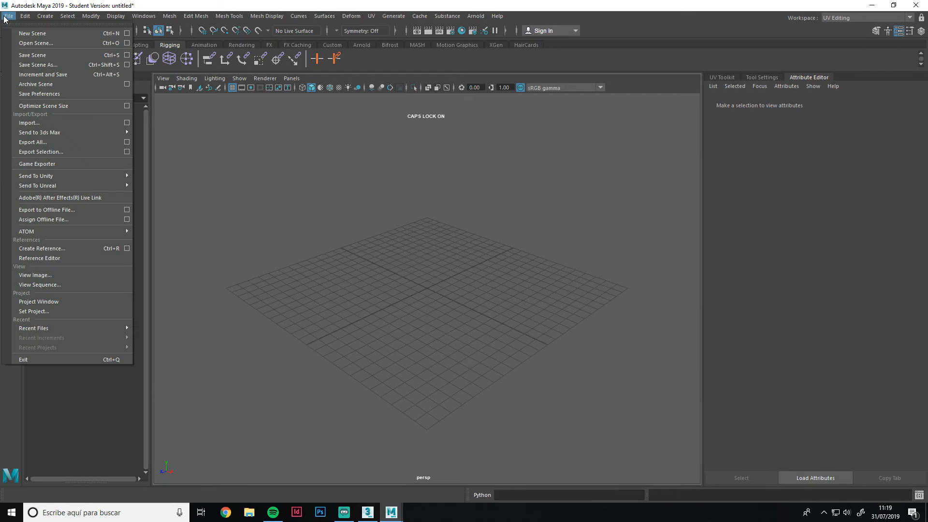
{"action": "left_click", "coordinate": [47, 125]}
{"action": "left_click", "coordinate": [338, 181]}
{"action": "left_click", "coordinate": [406, 227]}
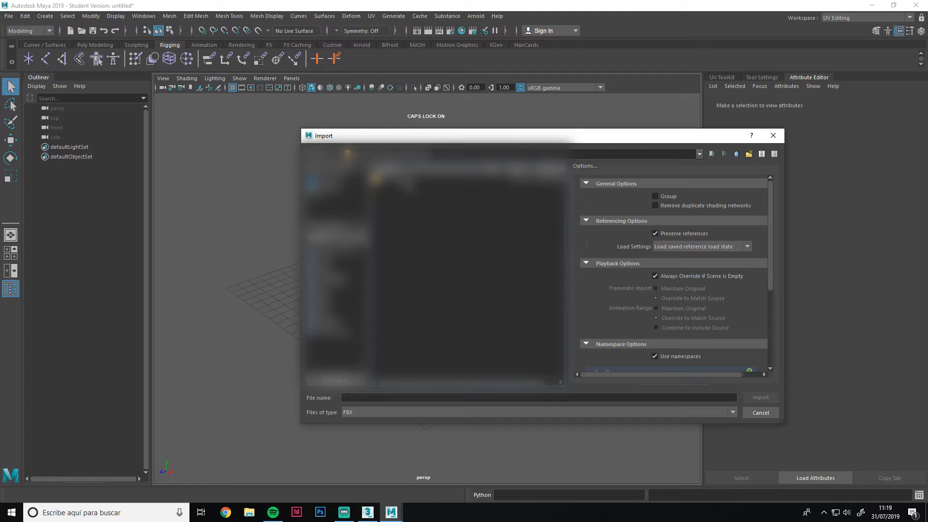
{"action": "left_click", "coordinate": [406, 413]}
{"action": "left_click", "coordinate": [360, 422]}
{"action": "left_click", "coordinate": [416, 214]}
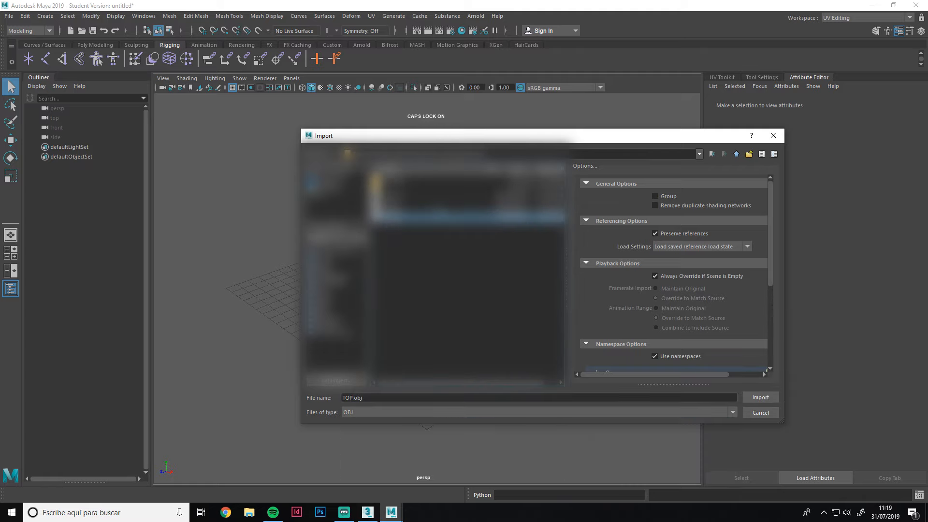
{"action": "left_click", "coordinate": [416, 195]}
{"action": "left_click", "coordinate": [765, 397]}
Select the imported base card and hide the perspective view's grid
{"action": "scroll", "coordinate": [415, 271], "scroll_direction": "up", "scroll_amount": 5}
{"action": "left_click", "coordinate": [415, 270]}
{"action": "left_click", "coordinate": [232, 87]}
{"action": "left_click_drag", "start_coordinate": [354, 275], "coordinate": [396, 227], "text": "alt"}
Import the FLY, MID and TOP OBJ files, and select all four hair cards
{"action": "left_click", "coordinate": [9, 16]}
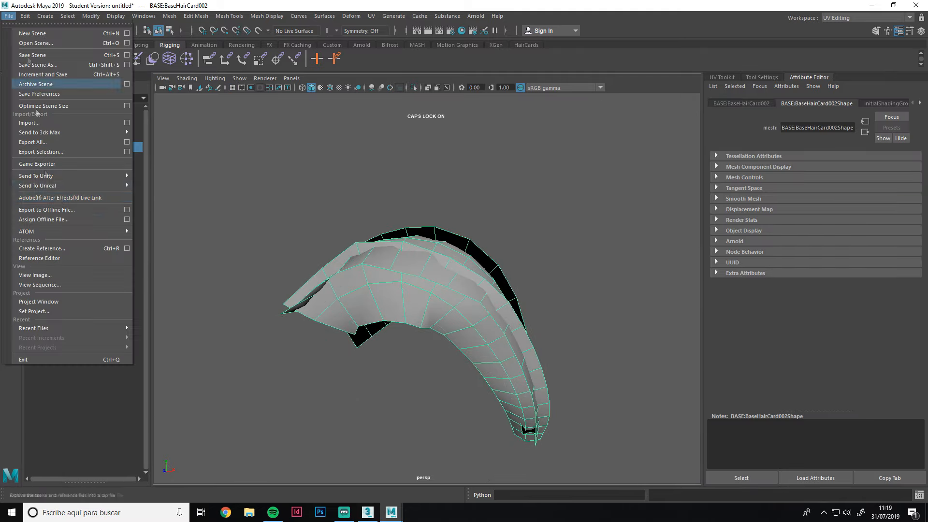
{"action": "left_click", "coordinate": [21, 139]}
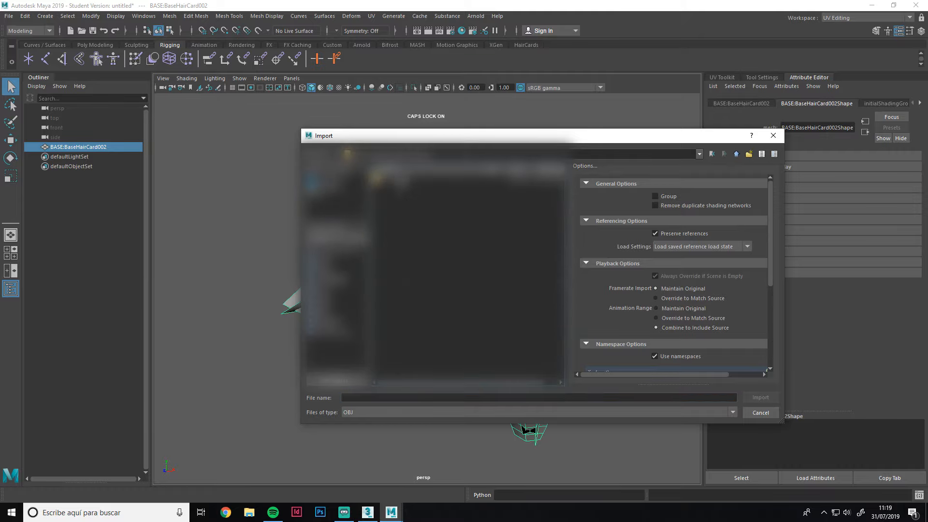
{"action": "double_click", "coordinate": [402, 207]}
{"action": "double_click", "coordinate": [402, 215]}
{"action": "left_click", "coordinate": [9, 16]}
{"action": "left_click", "coordinate": [65, 124]}
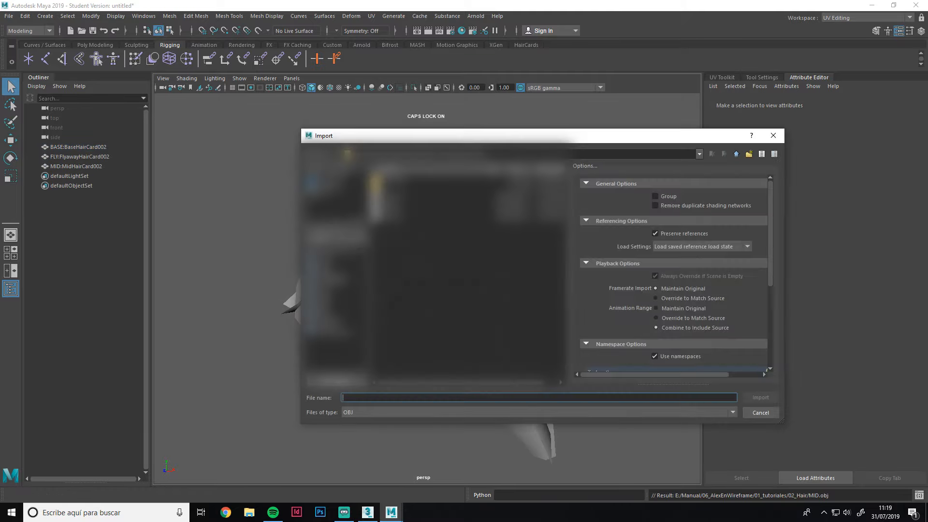
{"action": "double_click", "coordinate": [402, 223]}
{"action": "left_click_drag", "start_coordinate": [580, 207], "coordinate": [367, 377]}
{"action": "left_click_drag", "start_coordinate": [447, 321], "coordinate": [439, 266], "text": "alt"}
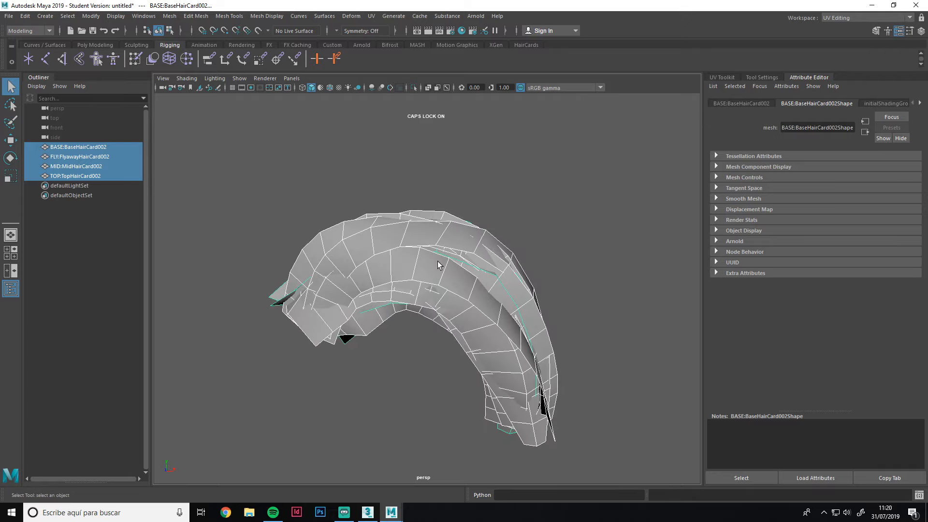
In Hypershade, connect a File texture to the color of lambert1 and load the hair texture image into it
{"action": "left_click", "coordinate": [461, 31]}
{"action": "left_click_drag", "start_coordinate": [428, 51], "coordinate": [570, 51]}
{"action": "left_click_drag", "start_coordinate": [273, 493], "coordinate": [534, 387]}
{"action": "left_click", "coordinate": [555, 185]}
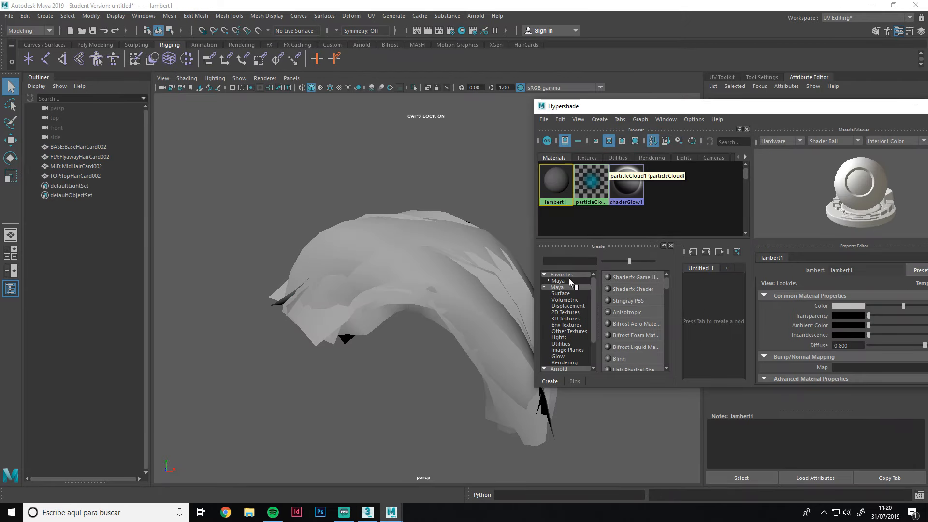
{"action": "left_click", "coordinate": [825, 288]}
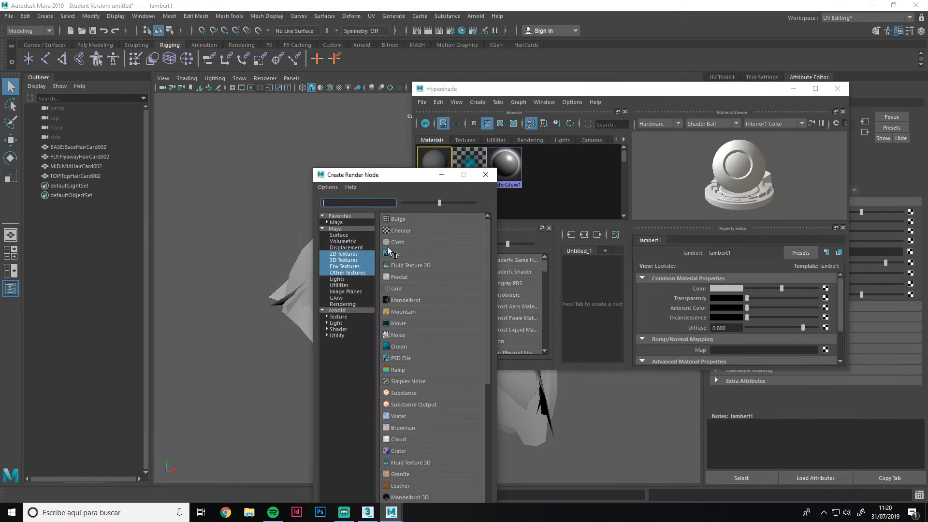
{"action": "left_click", "coordinate": [401, 257]}
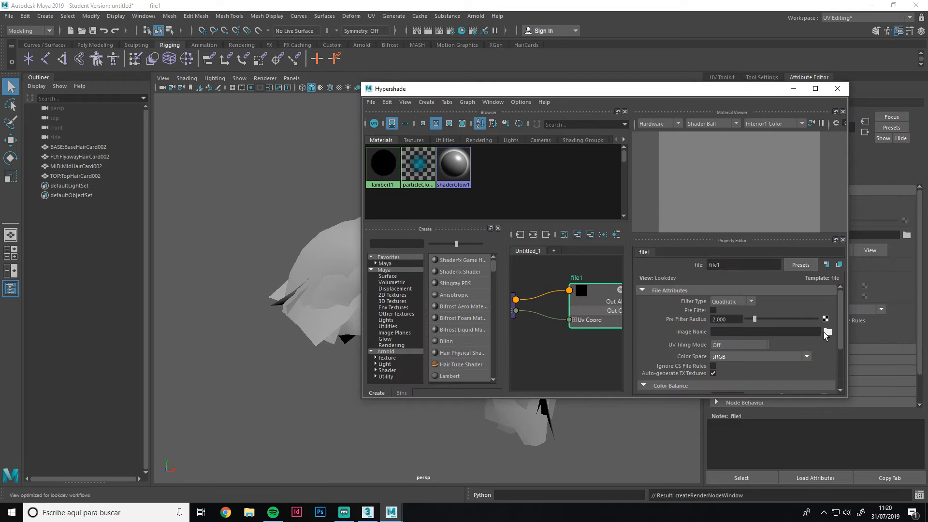
{"action": "left_click", "coordinate": [825, 332]}
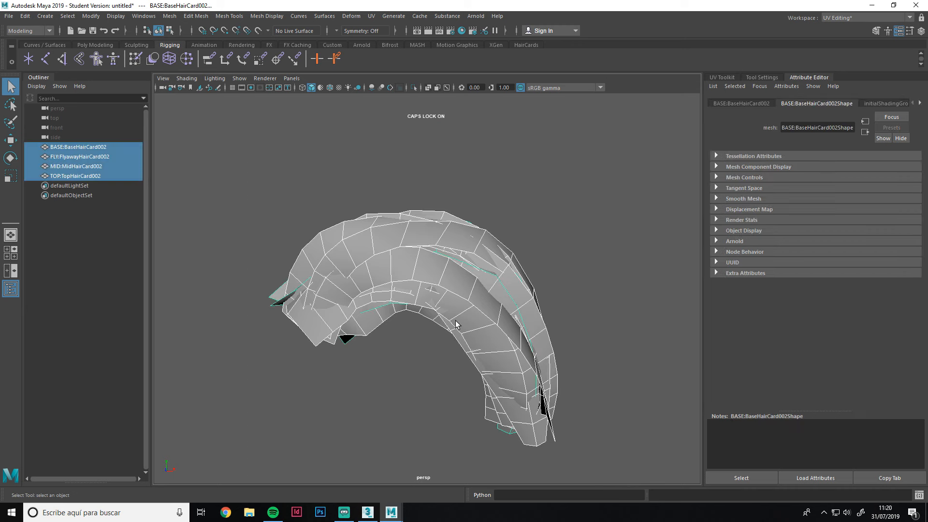
Assign lambert1 to the four selected hair cards and turn on textured shading in the viewport
{"action": "right_click", "coordinate": [456, 321]}
{"action": "mouse_move", "coordinate": [464, 502]}
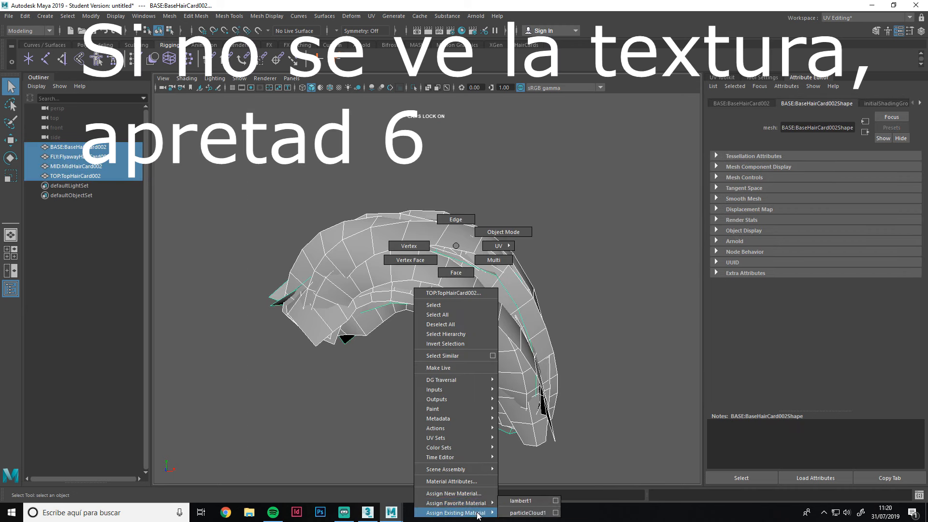
{"action": "left_click", "coordinate": [508, 501]}
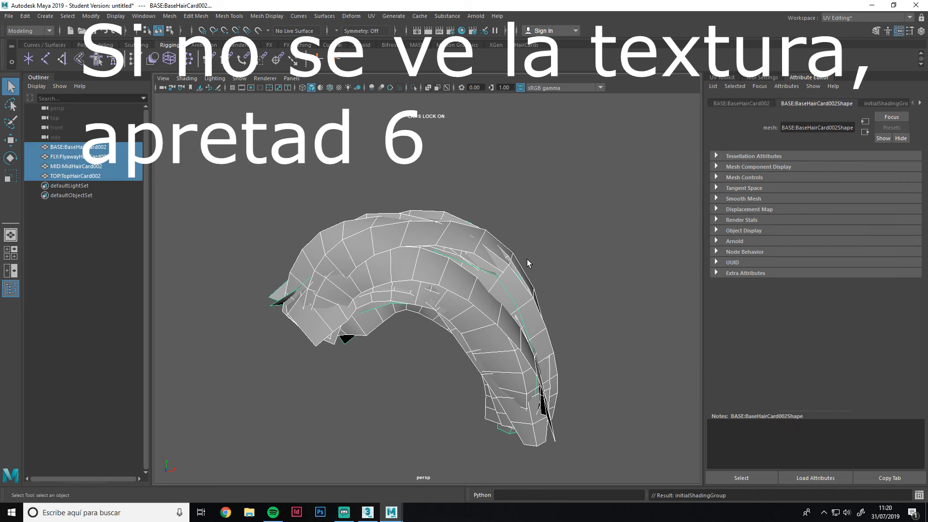
{"action": "key", "text": "6"}
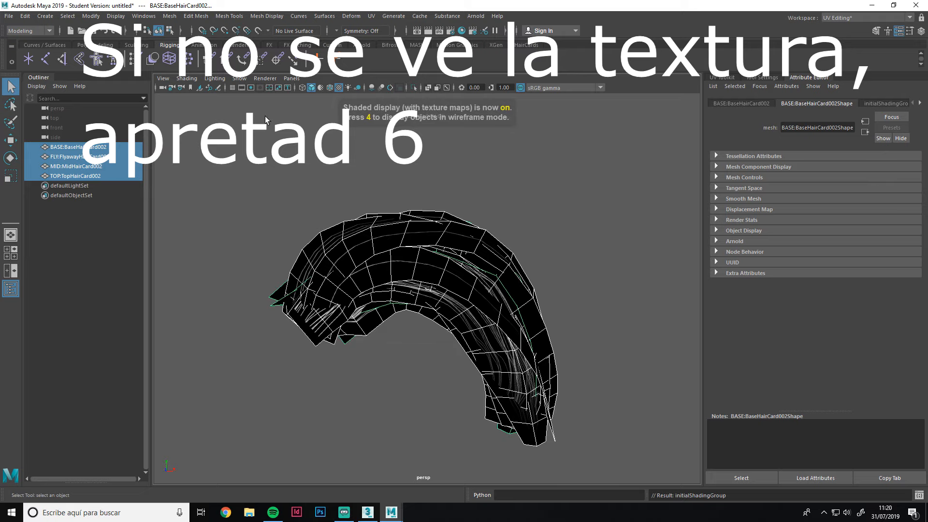
{"action": "left_click", "coordinate": [471, 172]}
{"action": "scroll", "coordinate": [352, 260], "scroll_direction": "up", "scroll_amount": 5}
{"action": "left_click", "coordinate": [442, 212]}
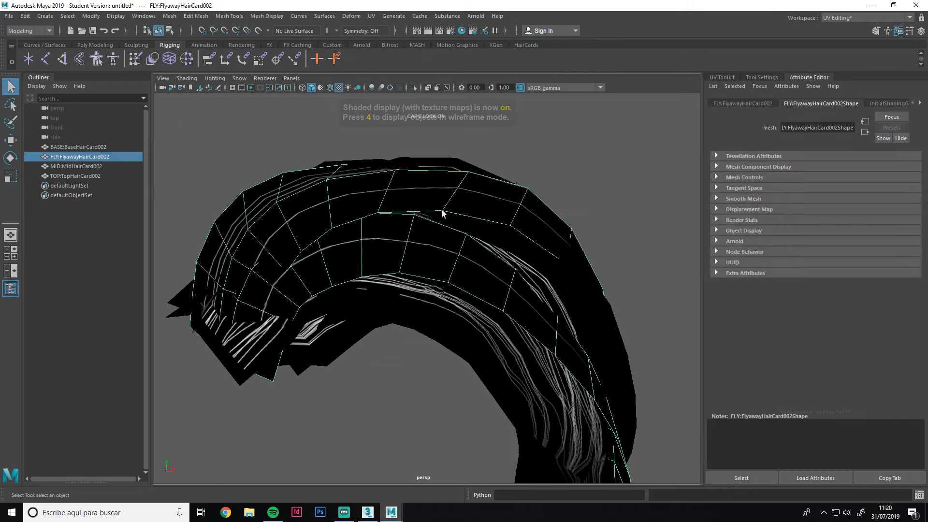
{"action": "scroll", "coordinate": [438, 226], "scroll_direction": "down", "scroll_amount": 4}
{"action": "middle_click_drag", "start_coordinate": [436, 227], "coordinate": [428, 234], "text": "alt"}
Select all four hair cards and turn on their smooth mesh preview to check the strand's curvature
{"action": "left_click_drag", "start_coordinate": [182, 152], "coordinate": [480, 341]}
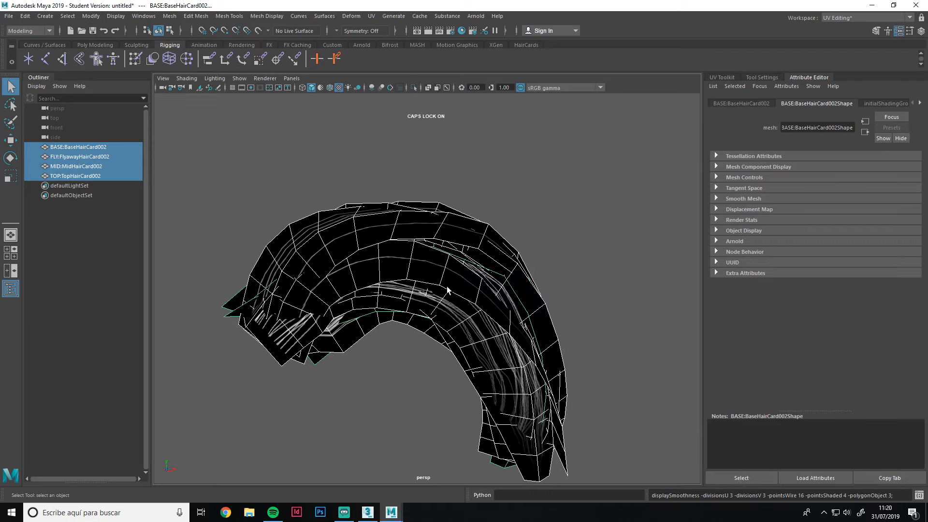
{"action": "key", "text": "3"}
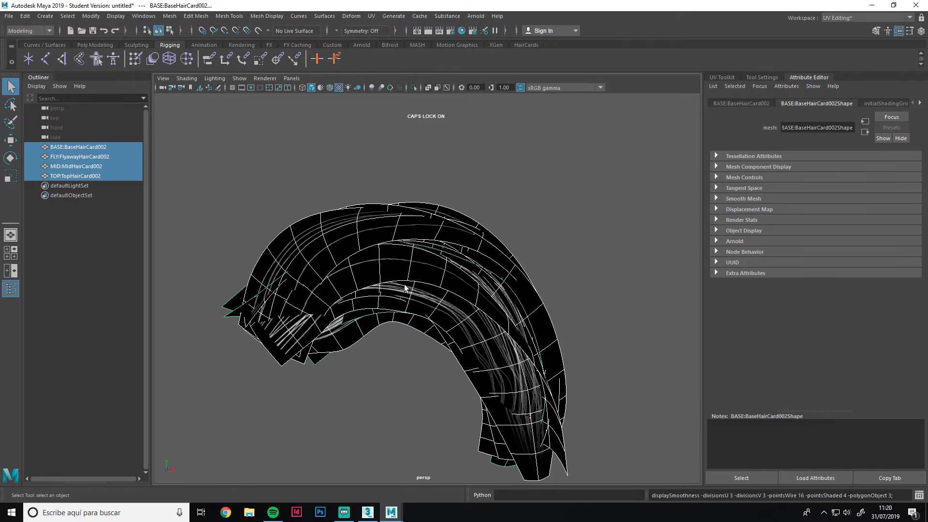
{"action": "left_click_drag", "start_coordinate": [405, 287], "coordinate": [520, 259], "text": "alt"}
{"action": "scroll", "coordinate": [498, 288], "scroll_direction": "up", "scroll_amount": 5}
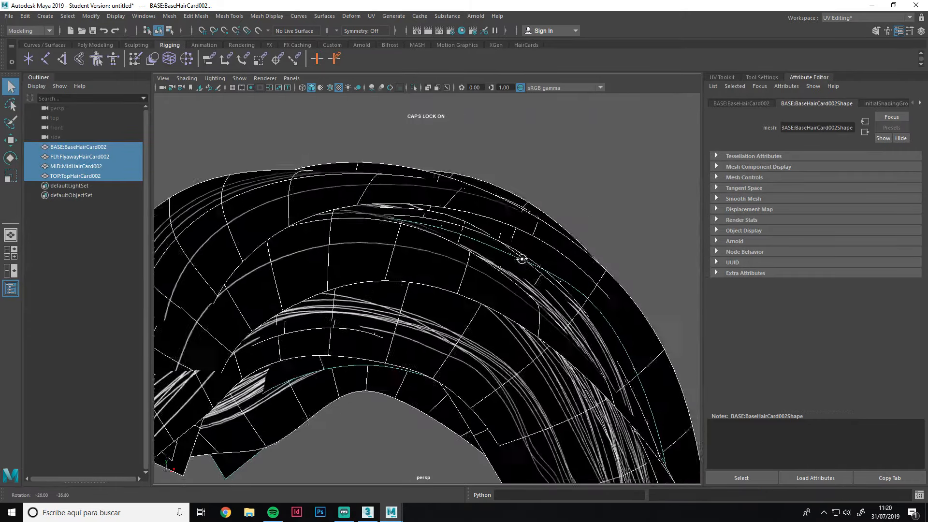
{"action": "middle_click_drag", "start_coordinate": [519, 259], "coordinate": [525, 224], "text": "alt"}
{"action": "left_click", "coordinate": [561, 169]}
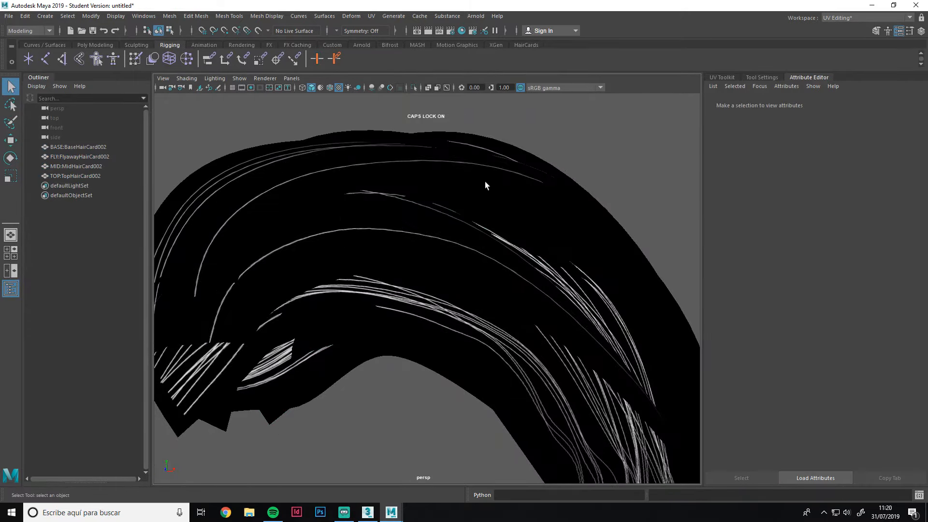
Reselect the four smoothed hair cards and convert their smooth mesh preview to polygons
{"action": "left_click", "coordinate": [483, 185]}
{"action": "scroll", "coordinate": [411, 242], "scroll_direction": "down", "scroll_amount": 3}
{"action": "left_click_drag", "start_coordinate": [224, 147], "coordinate": [695, 489]}
{"action": "middle_click_drag", "start_coordinate": [543, 390], "coordinate": [538, 375], "text": "alt"}
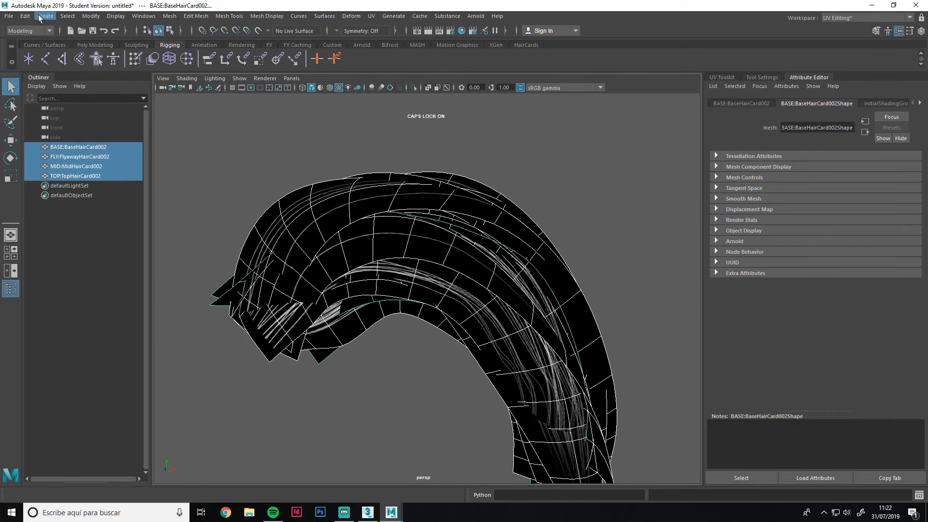
{"action": "left_click", "coordinate": [90, 16]}
{"action": "mouse_move", "coordinate": [165, 253]}
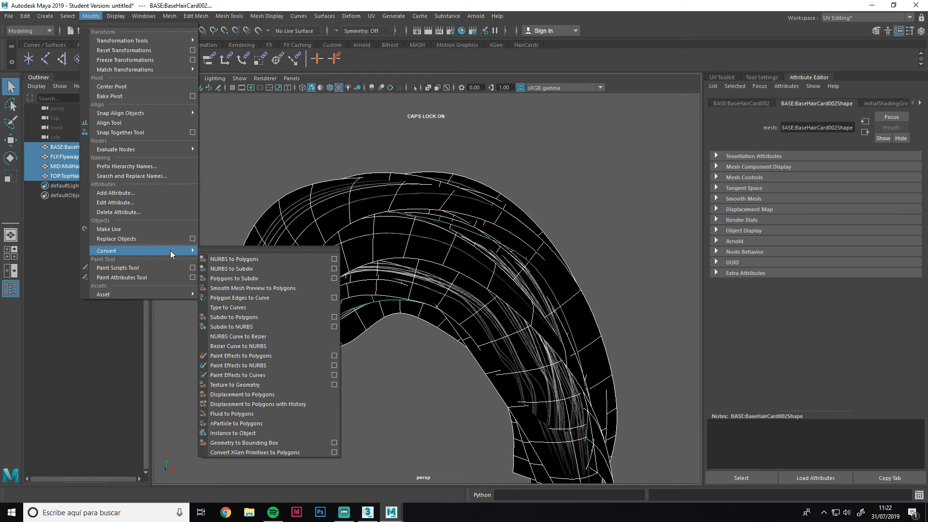
{"action": "left_click", "coordinate": [279, 289]}
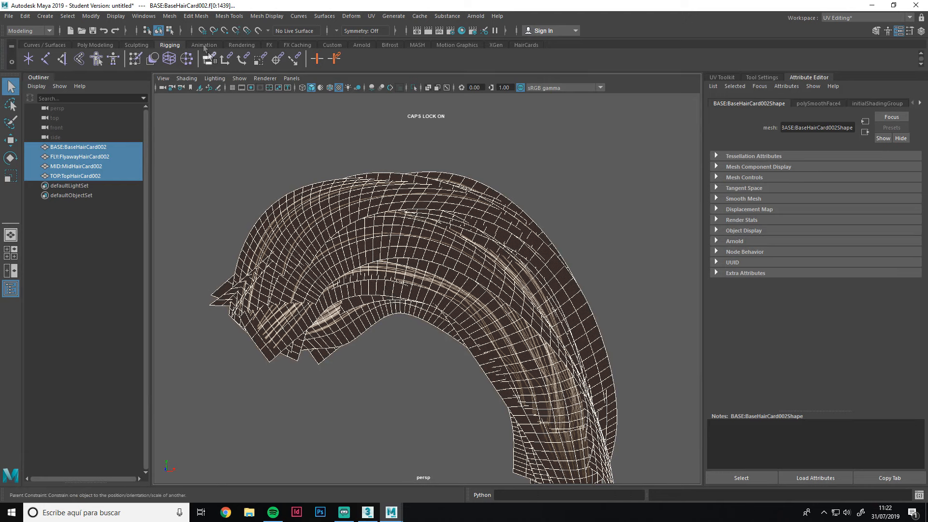
Reduce the four converted cards by about 22.18 percent, with Preserve quads at 1
{"action": "left_click", "coordinate": [169, 17]}
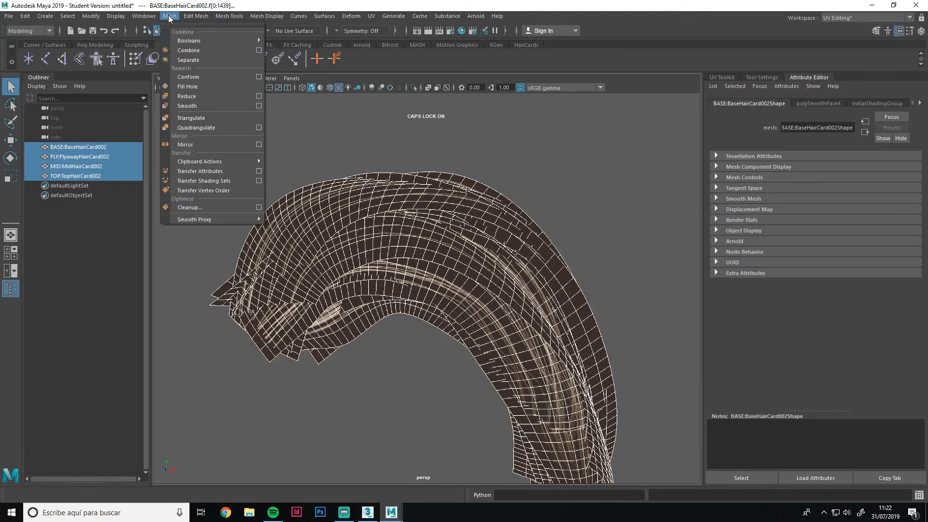
{"action": "left_click", "coordinate": [259, 96]}
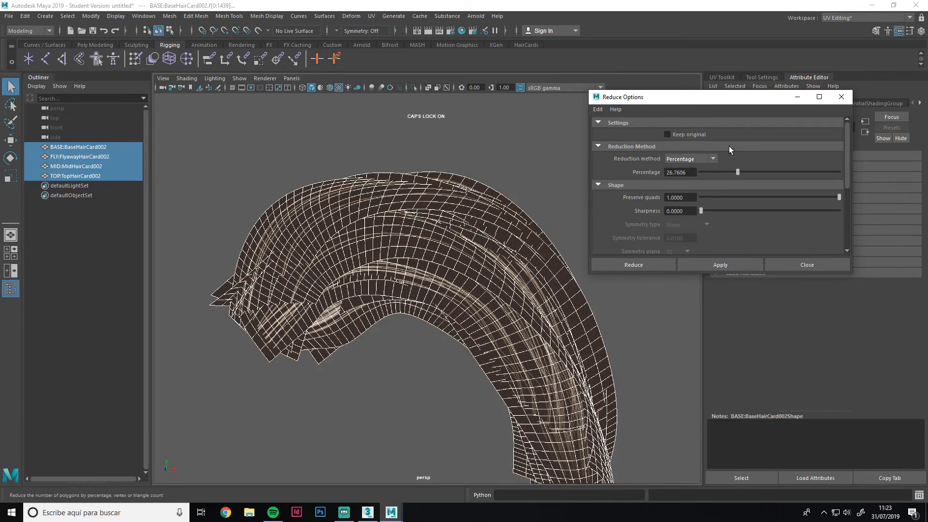
{"action": "left_click_drag", "start_coordinate": [731, 168], "coordinate": [731, 172]}
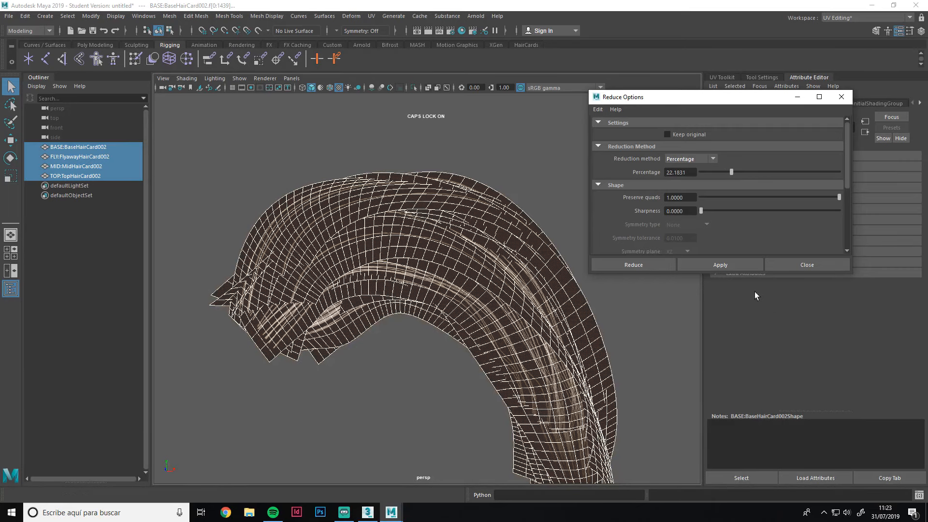
{"action": "left_click", "coordinate": [665, 264]}
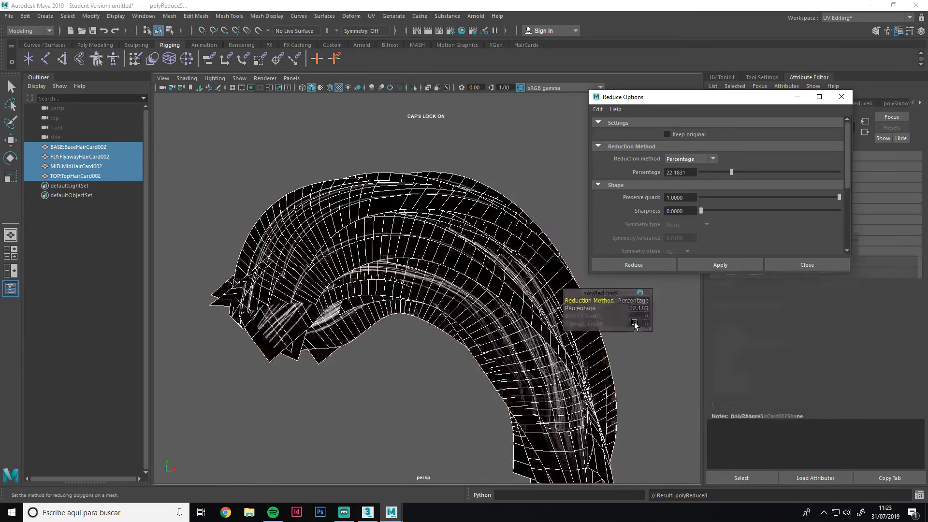
{"action": "left_click_drag", "start_coordinate": [517, 278], "coordinate": [509, 249], "text": "alt"}
{"action": "left_click", "coordinate": [647, 292]}
{"action": "left_click", "coordinate": [567, 194]}
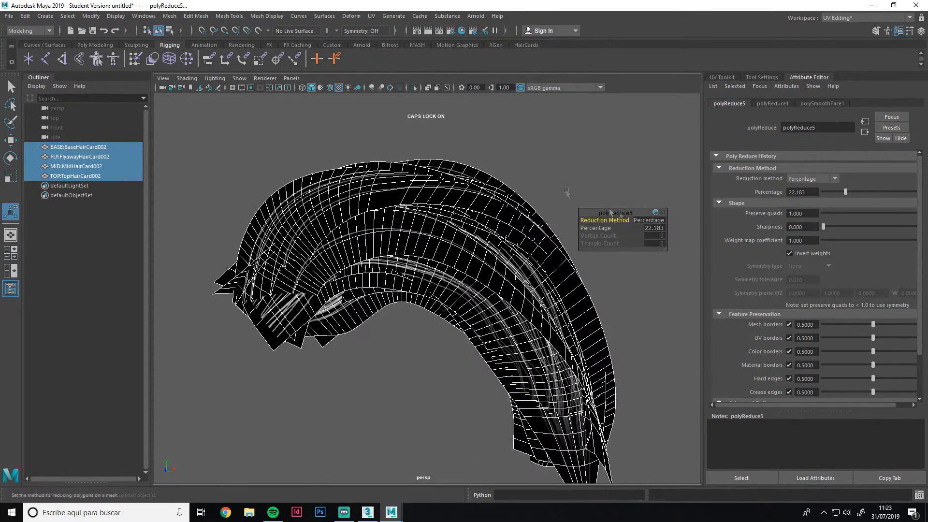
Reduce the four hair cards again, with the percentage at about 17.61
{"action": "left_click", "coordinate": [169, 16]}
{"action": "left_click", "coordinate": [259, 95]}
{"action": "left_click_drag", "start_coordinate": [731, 172], "coordinate": [729, 172]}
{"action": "left_click", "coordinate": [711, 268]}
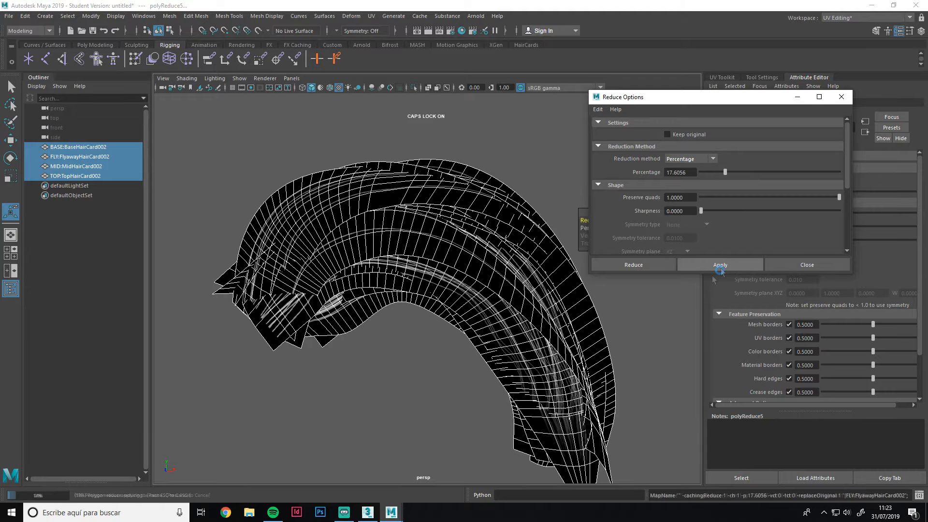
{"action": "left_click_drag", "start_coordinate": [502, 251], "coordinate": [473, 227], "text": "alt"}
Apply a further polygon reduction of about 13.03 percent to the cards, inspect the mesh and close the Reduce options
{"action": "left_click_drag", "start_coordinate": [725, 172], "coordinate": [718, 172]}
{"action": "left_click", "coordinate": [701, 267]}
{"action": "left_click_drag", "start_coordinate": [542, 232], "coordinate": [491, 153], "text": "alt"}
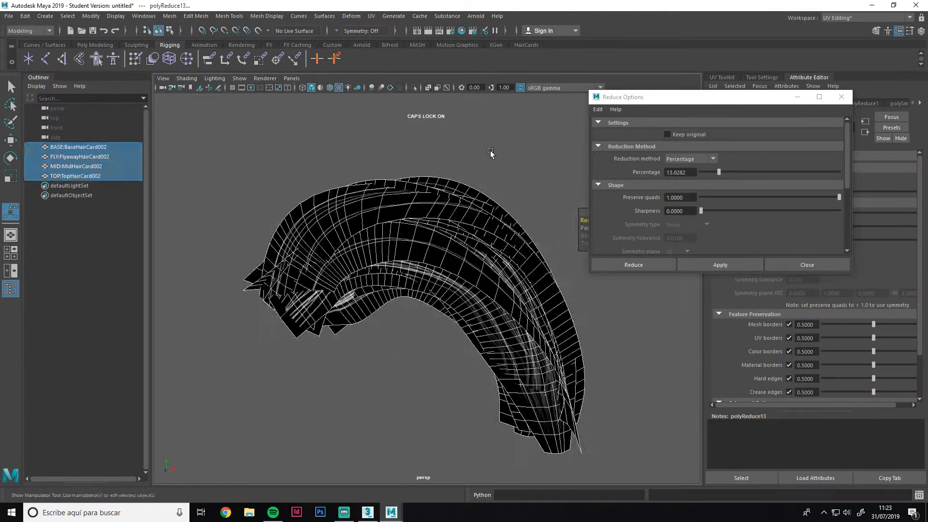
{"action": "left_click", "coordinate": [491, 153]}
{"action": "left_click", "coordinate": [435, 227]}
{"action": "left_click", "coordinate": [424, 325]}
{"action": "left_click_drag", "start_coordinate": [425, 325], "coordinate": [422, 274], "text": "alt"}
{"action": "scroll", "coordinate": [422, 273], "scroll_direction": "up", "scroll_amount": 4}
{"action": "scroll", "coordinate": [422, 274], "scroll_direction": "down", "scroll_amount": 5}
{"action": "left_click", "coordinate": [422, 274]}
{"action": "left_click", "coordinate": [807, 265]}
Reselect the four reduced hair cards and save the scene as a new file
{"action": "left_click_drag", "start_coordinate": [338, 237], "coordinate": [290, 224], "text": "alt"}
{"action": "middle_click_drag", "start_coordinate": [290, 224], "coordinate": [342, 217], "text": "alt"}
{"action": "left_click_drag", "start_coordinate": [252, 149], "coordinate": [445, 373]}
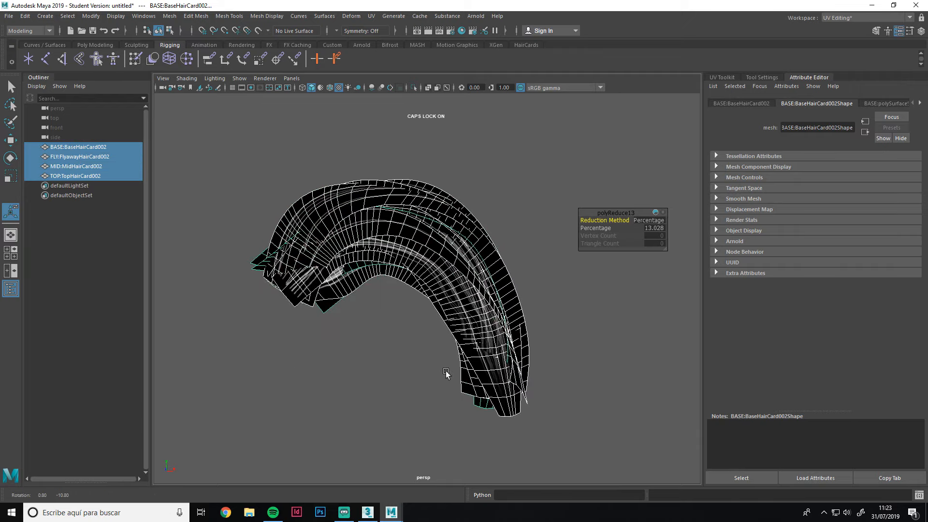
{"action": "key", "text": "ctrl+shift+s"}
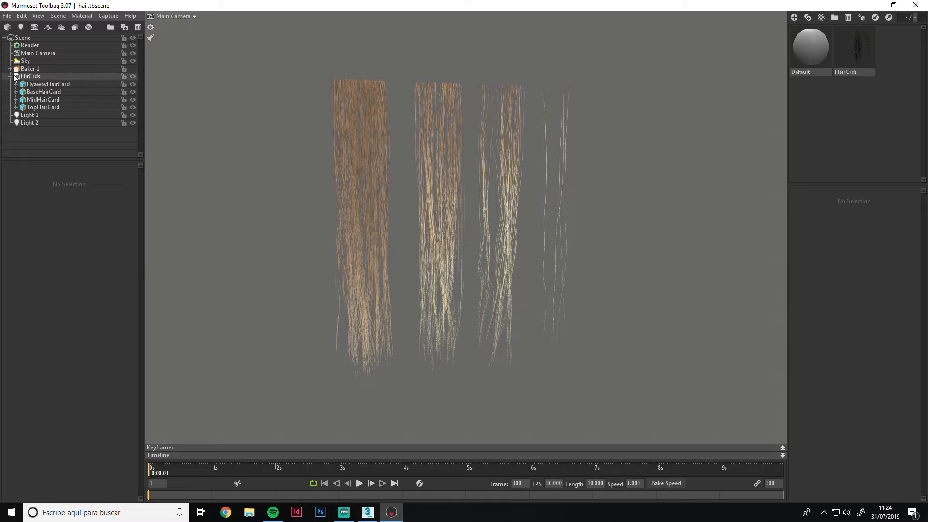
In Marmoset Toolbag, hide the HirCrds object and import the BASE, FLY, MID and TOP hair card OBJ files
{"action": "left_click", "coordinate": [133, 80]}
{"action": "left_click", "coordinate": [7, 16]}
{"action": "left_click", "coordinate": [53, 86]}
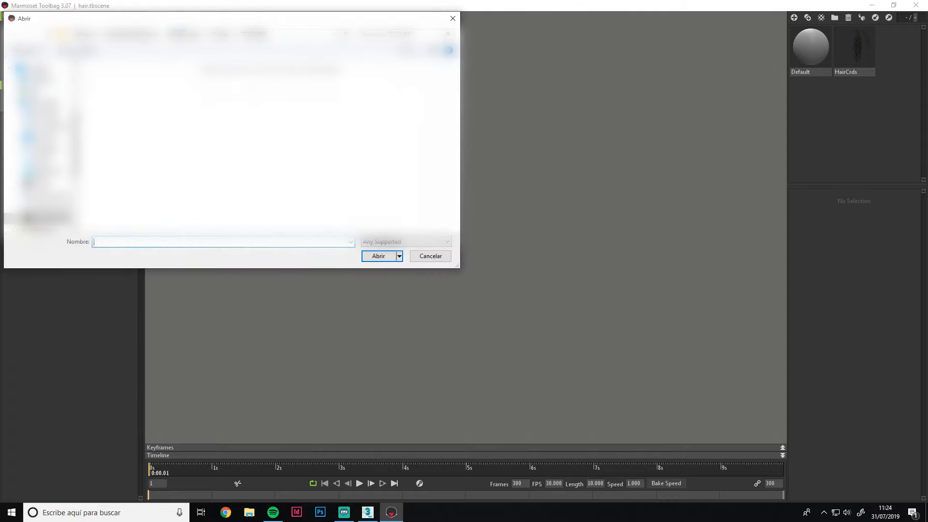
{"action": "left_click", "coordinate": [412, 241]}
{"action": "left_click", "coordinate": [405, 266]}
{"action": "left_click", "coordinate": [103, 99]}
{"action": "left_click", "coordinate": [102, 129], "text": "shift"}
{"action": "left_click", "coordinate": [379, 256]}
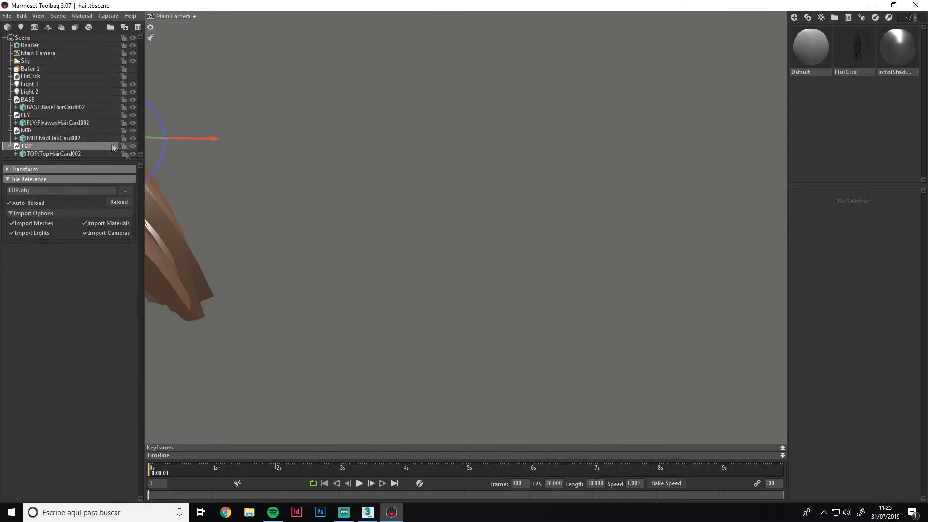
Group the imported BASE, FLY, MID and TOP objects together in the scene
{"action": "middle_click_drag", "start_coordinate": [232, 183], "coordinate": [414, 197]}
{"action": "left_click_drag", "start_coordinate": [414, 197], "coordinate": [429, 193]}
{"action": "left_click", "coordinate": [60, 139]}
{"action": "left_click", "coordinate": [40, 115]}
{"action": "left_click", "coordinate": [40, 100], "text": "ctrl"}
{"action": "left_click", "coordinate": [35, 131], "text": "ctrl"}
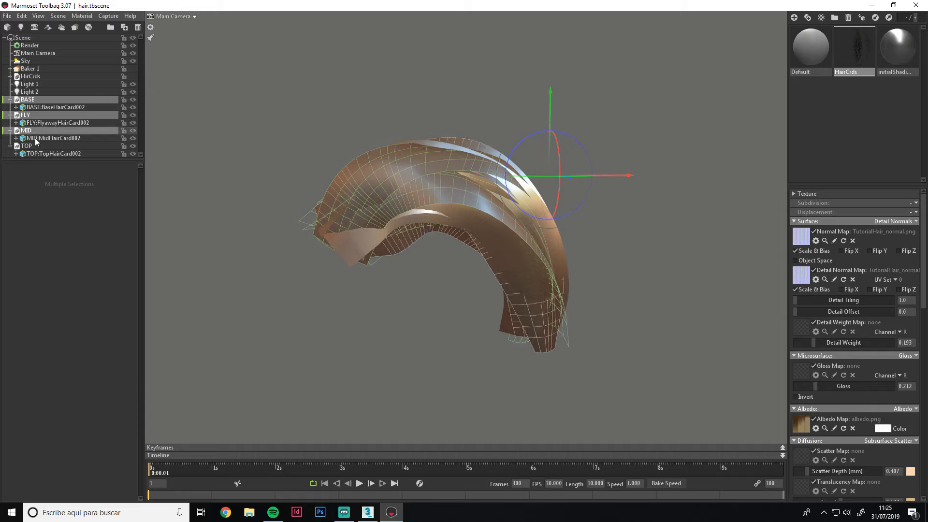
{"action": "left_click", "coordinate": [41, 145], "text": "ctrl"}
{"action": "key", "text": "ctrl+g"}
Apply the HairCrds material to the group of imported hair cards
{"action": "left_click", "coordinate": [10, 100]}
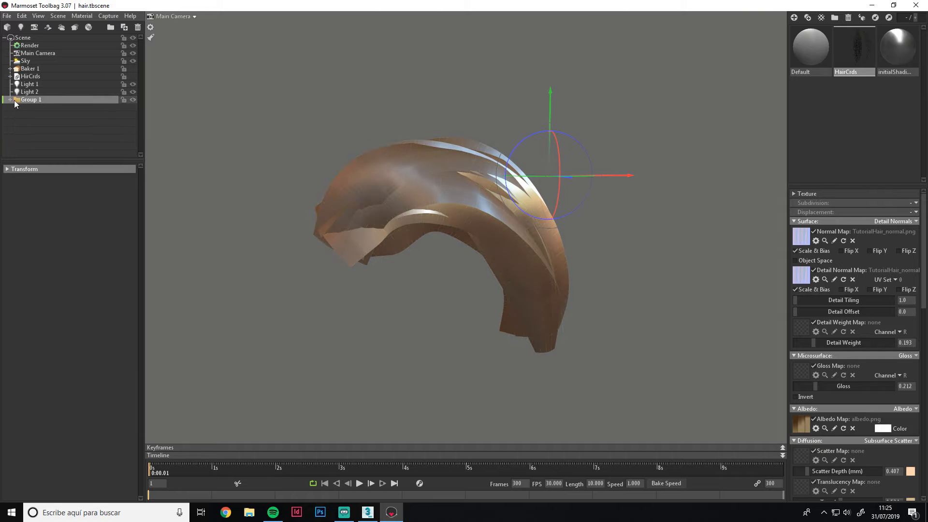
{"action": "left_click", "coordinate": [30, 100]}
{"action": "left_click_drag", "start_coordinate": [858, 53], "coordinate": [36, 100]}
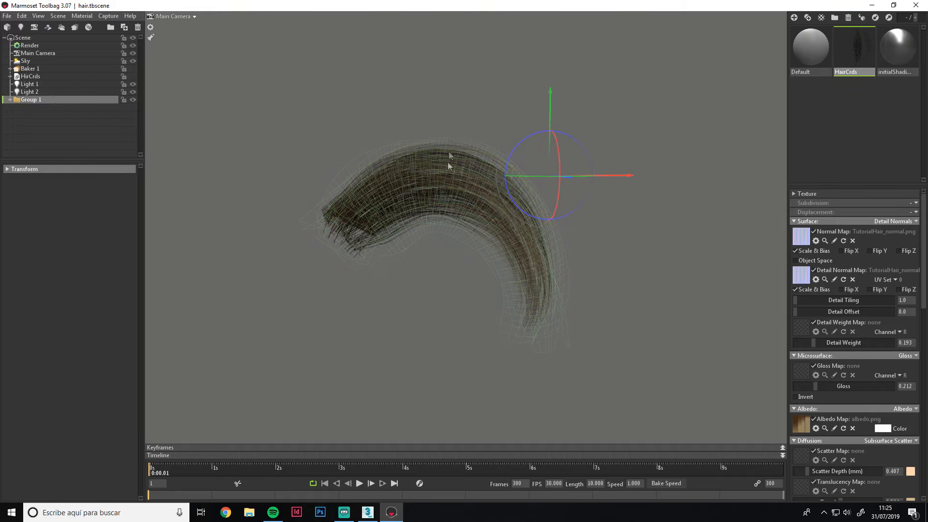
Examine the textured hair lock from several angles and distances
{"action": "scroll", "coordinate": [420, 171], "scroll_direction": "up", "scroll_amount": 2}
{"action": "scroll", "coordinate": [457, 210], "scroll_direction": "down", "scroll_amount": 6}
{"action": "left_click_drag", "start_coordinate": [551, 208], "coordinate": [642, 201]}
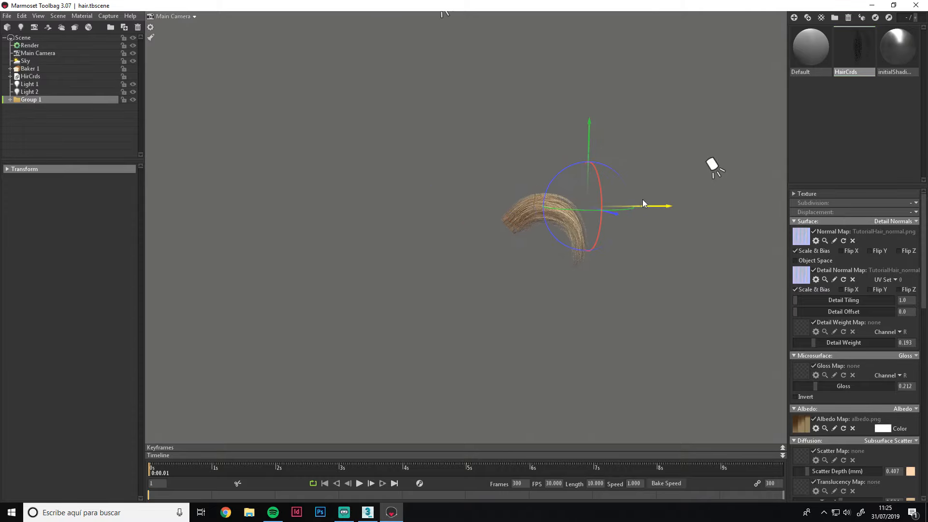
{"action": "middle_click_drag", "start_coordinate": [507, 228], "coordinate": [421, 232], "text": "alt"}
{"action": "scroll", "coordinate": [472, 216], "scroll_direction": "up", "scroll_amount": 6}
{"action": "left_click_drag", "start_coordinate": [474, 213], "coordinate": [470, 216], "text": "alt"}
{"action": "middle_click_drag", "start_coordinate": [471, 216], "coordinate": [444, 227], "text": "alt"}
{"action": "scroll", "coordinate": [448, 221], "scroll_direction": "up", "scroll_amount": 3}
{"action": "mouse_move", "coordinate": [445, 230]}
{"action": "left_mouse_down"}
{"action": "mouse_move", "coordinate": [456, 228]}
{"action": "mouse_move", "coordinate": [436, 231]}
{"action": "left_mouse_up"}
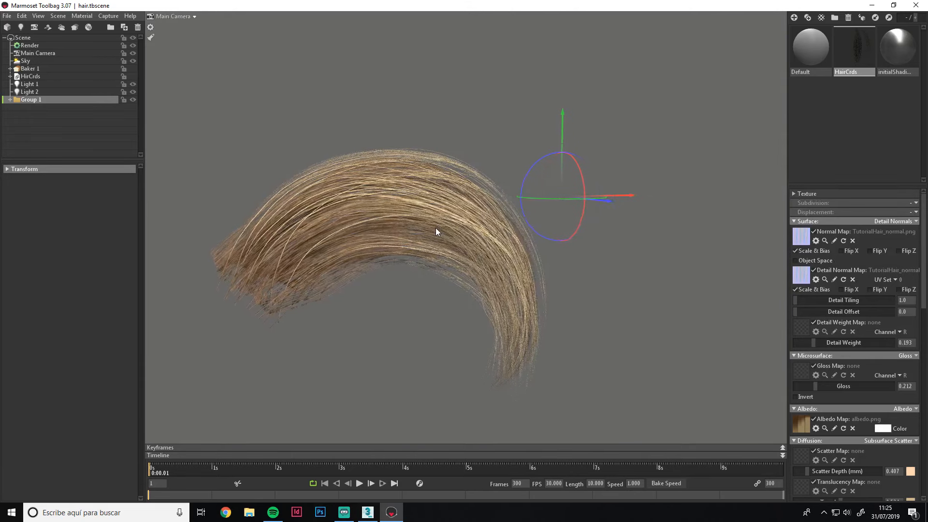
Check the mesh information of the base, flyaway, mid and top cards in the group, and clear the selection
{"action": "left_click", "coordinate": [9, 100]}
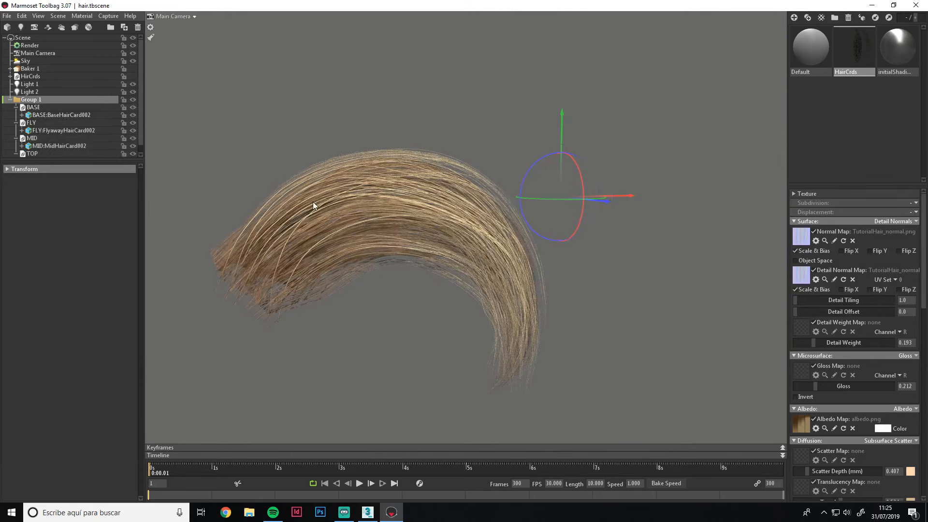
{"action": "left_click_drag", "start_coordinate": [250, 160], "coordinate": [495, 182]}
{"action": "left_click", "coordinate": [69, 116]}
{"action": "left_click", "coordinate": [106, 190]}
{"action": "left_click_drag", "start_coordinate": [219, 169], "coordinate": [455, 181]}
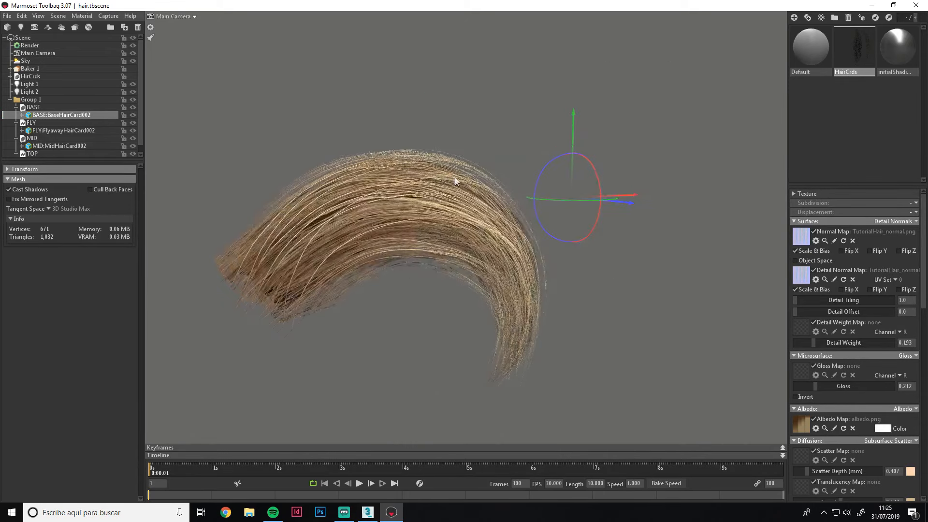
{"action": "left_click", "coordinate": [62, 130]}
{"action": "left_click", "coordinate": [71, 146]}
{"action": "scroll", "coordinate": [71, 144], "scroll_direction": "down", "scroll_amount": 1}
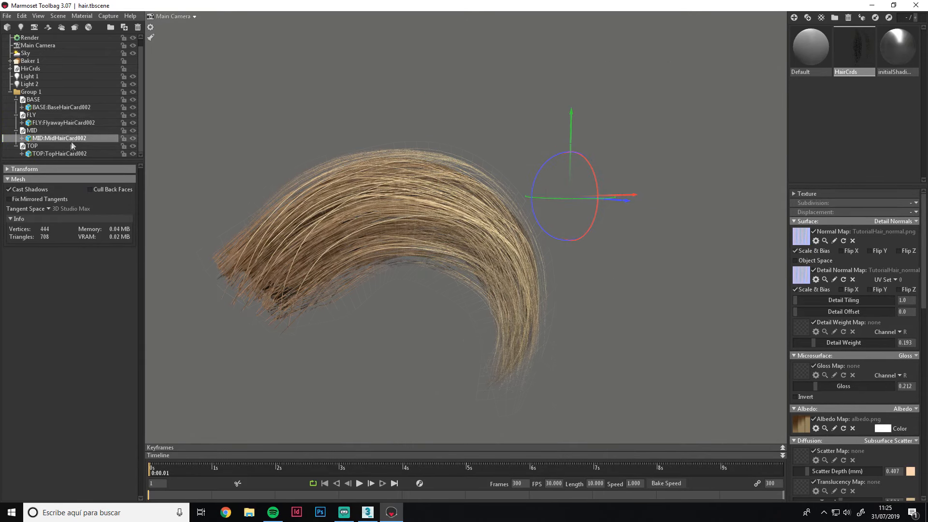
{"action": "left_click", "coordinate": [68, 153]}
{"action": "left_click_drag", "start_coordinate": [317, 175], "coordinate": [359, 189]}
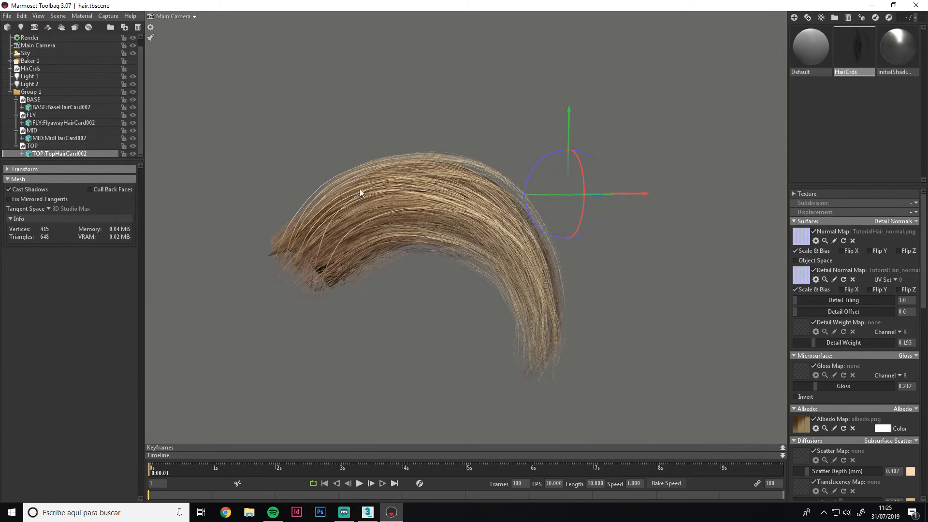
{"action": "left_click_drag", "start_coordinate": [327, 272], "coordinate": [344, 259]}
{"action": "left_click", "coordinate": [512, 350]}
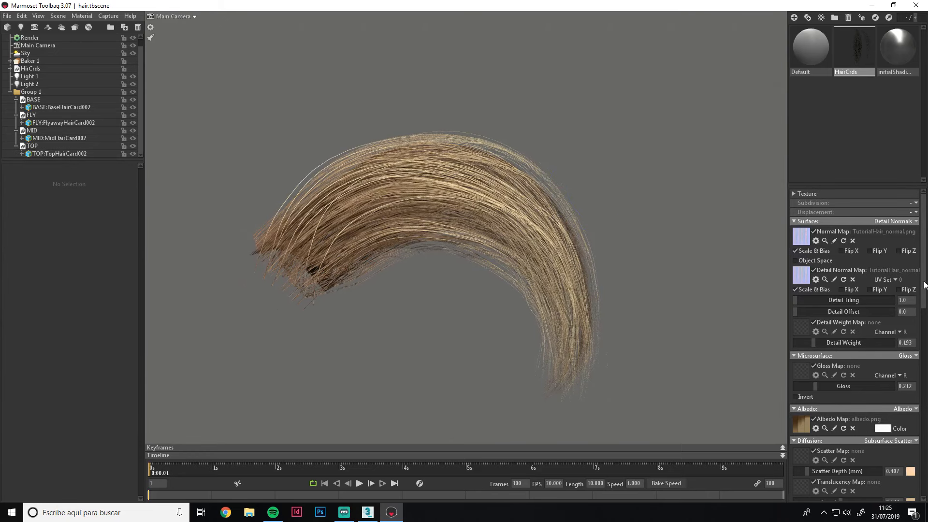
Try out a different albedo tint colour for the HairCrds material
{"action": "left_click_drag", "start_coordinate": [922, 296], "coordinate": [921, 297]}
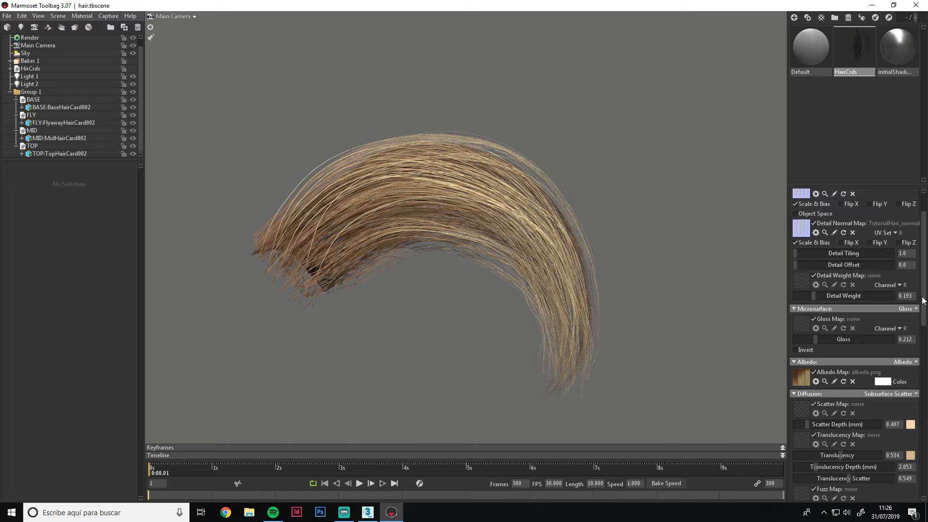
{"action": "left_click_drag", "start_coordinate": [414, 222], "coordinate": [479, 271]}
{"action": "left_click", "coordinate": [879, 383]}
{"action": "left_click_drag", "start_coordinate": [259, 440], "coordinate": [180, 388]}
{"action": "left_click", "coordinate": [284, 489]}
{"action": "left_click", "coordinate": [165, 382]}
{"action": "left_click", "coordinate": [368, 393]}
Set the HairCrds diffusion to scatter depth 0.64 mm, translucency 0.607, translucency depth 7.783 mm, translucency scatter 0.683 and fuzz 0.034
{"action": "mouse_move", "coordinate": [454, 270]}
{"action": "left_mouse_down"}
{"action": "mouse_move", "coordinate": [483, 256]}
{"action": "mouse_move", "coordinate": [469, 271]}
{"action": "left_mouse_up"}
{"action": "scroll", "coordinate": [818, 389], "scroll_direction": "down", "scroll_amount": 2}
{"action": "left_click_drag", "start_coordinate": [807, 379], "coordinate": [788, 380]}
{"action": "left_click_drag", "start_coordinate": [481, 287], "coordinate": [415, 213]}
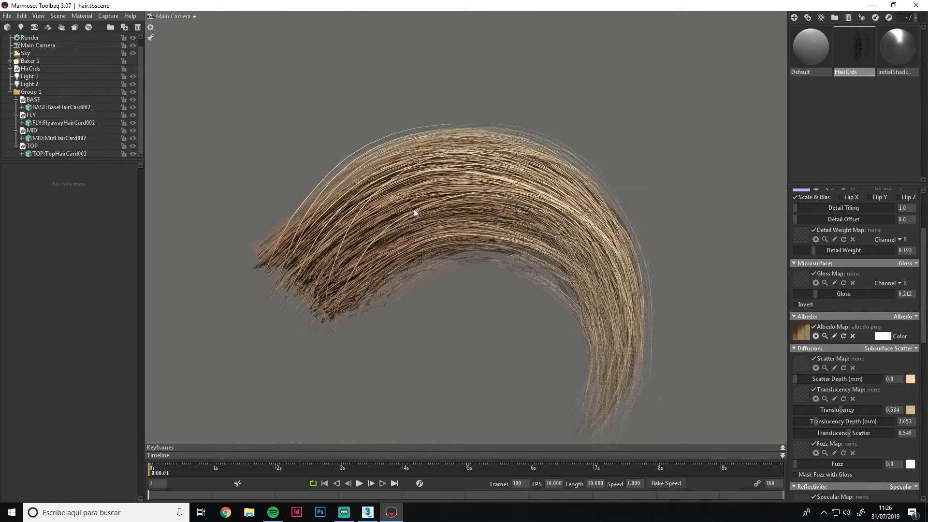
{"action": "left_click_drag", "start_coordinate": [795, 379], "coordinate": [807, 378]}
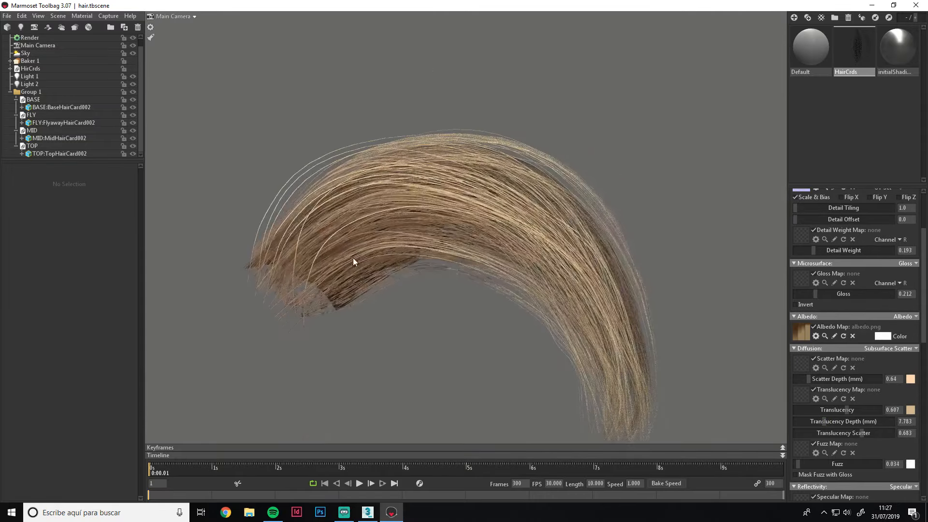
Set the HairCrds specular intensity to 0.027 and the secondary reflection intensity to 1.45
{"action": "scroll", "coordinate": [353, 261], "scroll_direction": "down", "scroll_amount": 3}
{"action": "scroll", "coordinate": [804, 382], "scroll_direction": "down", "scroll_amount": 5}
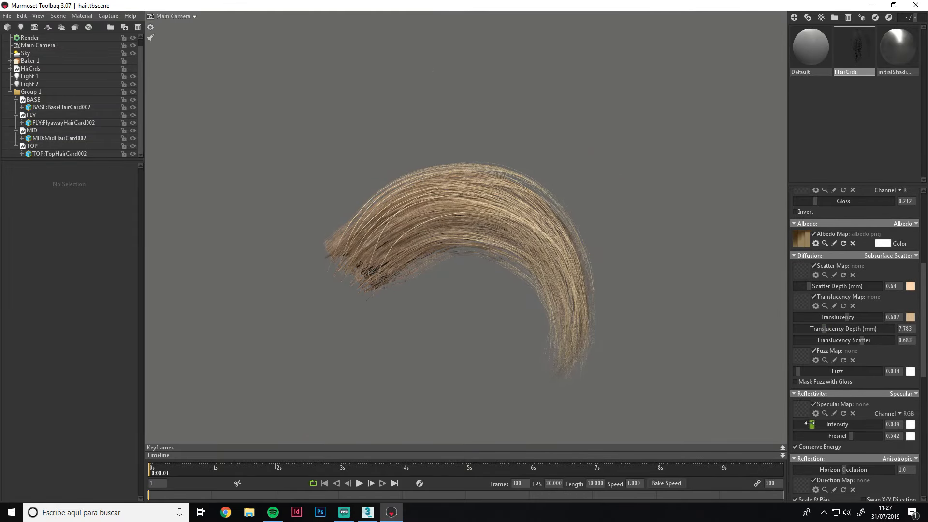
{"action": "left_click_drag", "start_coordinate": [809, 423], "coordinate": [806, 423]}
{"action": "left_click_drag", "start_coordinate": [468, 238], "coordinate": [483, 249]}
{"action": "scroll", "coordinate": [837, 455], "scroll_direction": "down", "scroll_amount": 4}
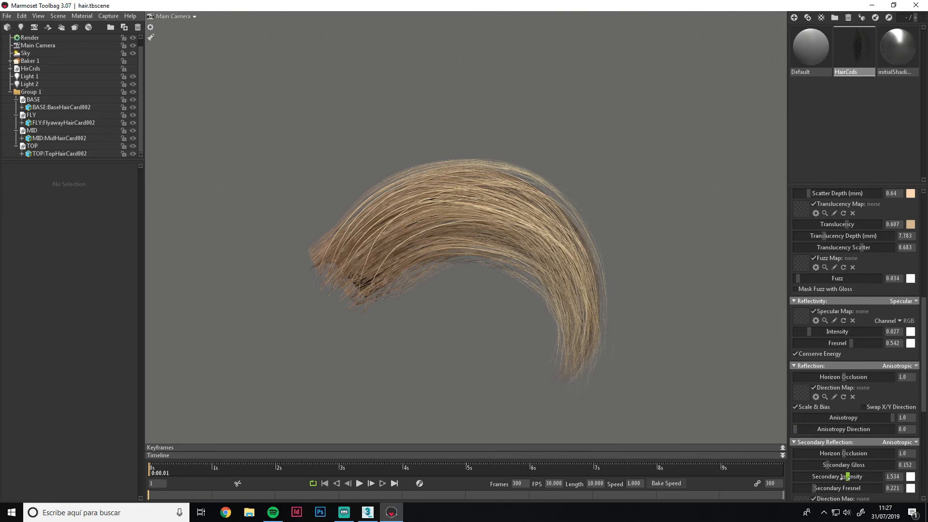
{"action": "left_click_drag", "start_coordinate": [845, 477], "coordinate": [843, 478]}
Set the HairCrds specular cavity to 0.896 and check the resulting shading on the hair lock
{"action": "scroll", "coordinate": [843, 473], "scroll_direction": "down", "scroll_amount": 5}
{"action": "mouse_move", "coordinate": [827, 421]}
{"action": "left_mouse_down"}
{"action": "mouse_move", "coordinate": [858, 426]}
{"action": "mouse_move", "coordinate": [785, 422]}
{"action": "mouse_move", "coordinate": [910, 431]}
{"action": "mouse_move", "coordinate": [795, 410]}
{"action": "mouse_move", "coordinate": [882, 420]}
{"action": "left_mouse_up"}
{"action": "left_click_drag", "start_coordinate": [784, 340], "coordinate": [759, 330]}
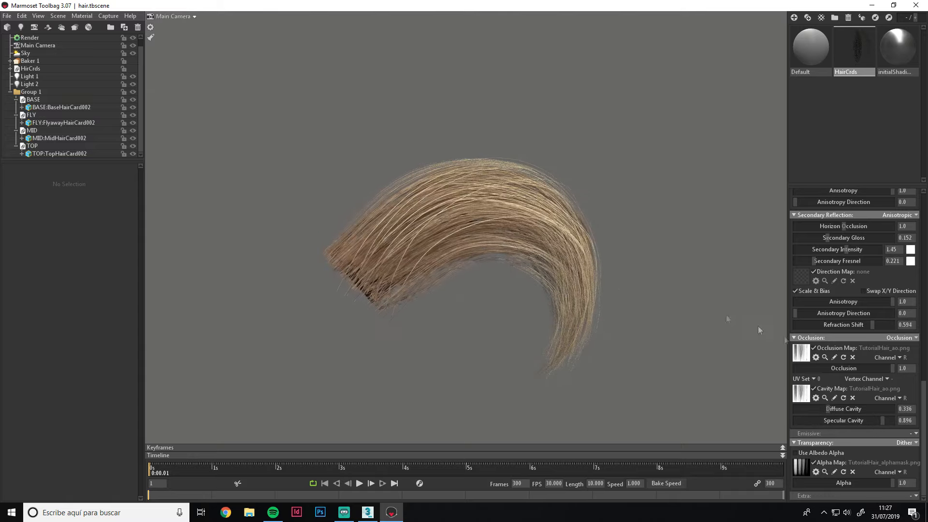
{"action": "scroll", "coordinate": [456, 203], "scroll_direction": "up", "scroll_amount": 2}
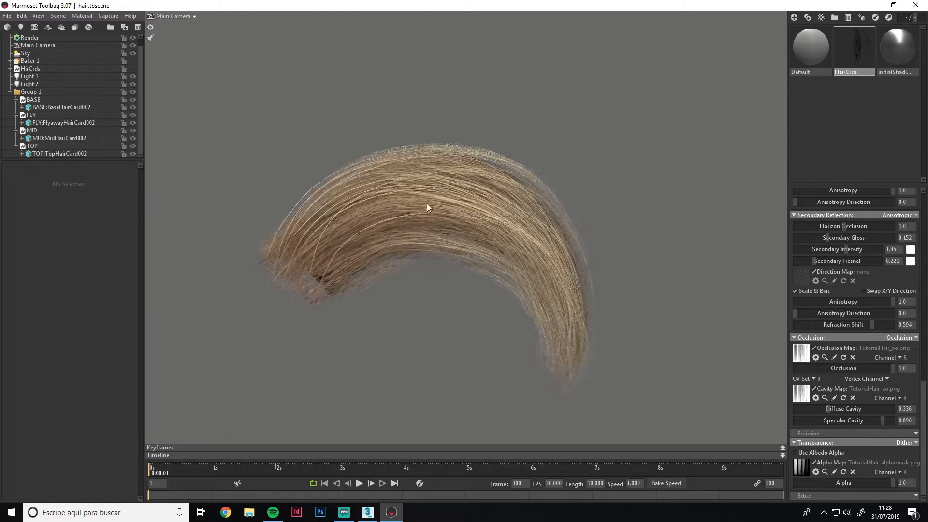
{"action": "scroll", "coordinate": [427, 204], "scroll_direction": "down", "scroll_amount": 3}
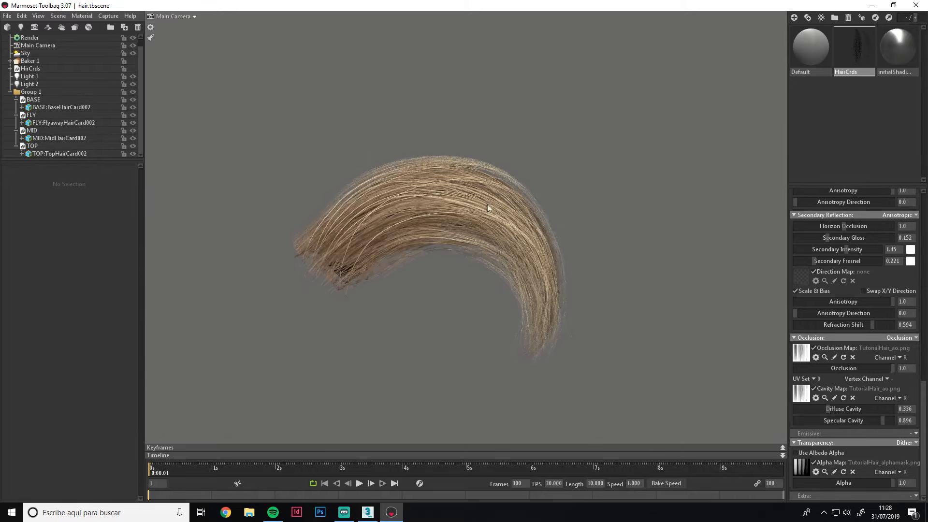